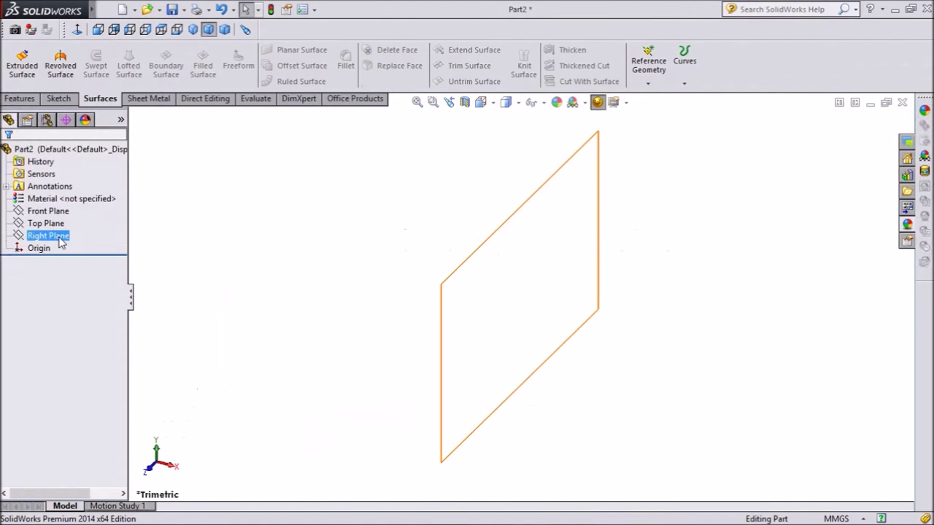
Sketch a circle with a radius of about 51 mm on the Right Plane, centred on the origin.
{"action": "left_click", "coordinate": [51, 236]}
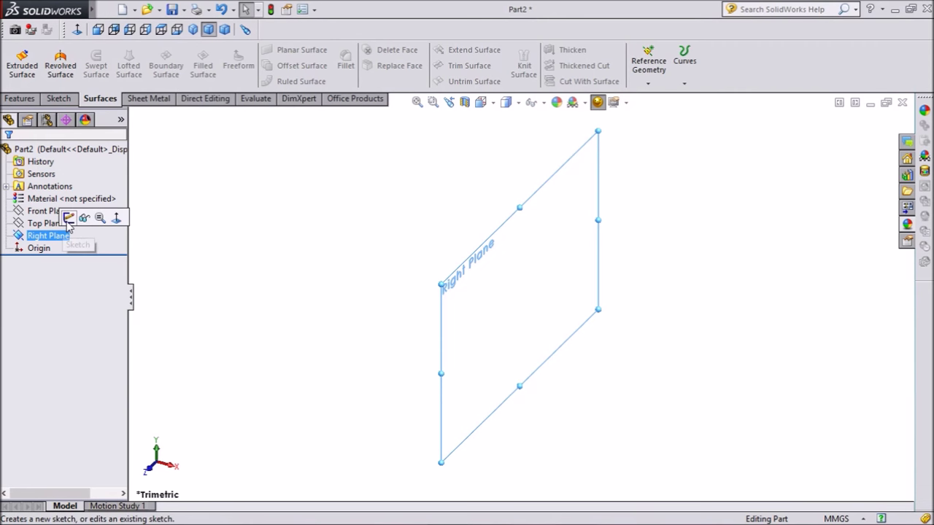
{"action": "left_click", "coordinate": [69, 217]}
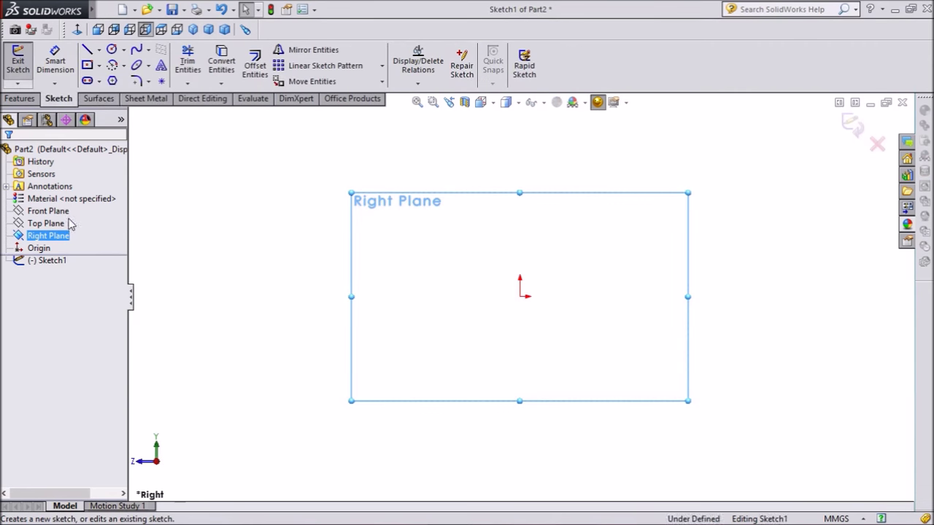
{"action": "left_click", "coordinate": [123, 50]}
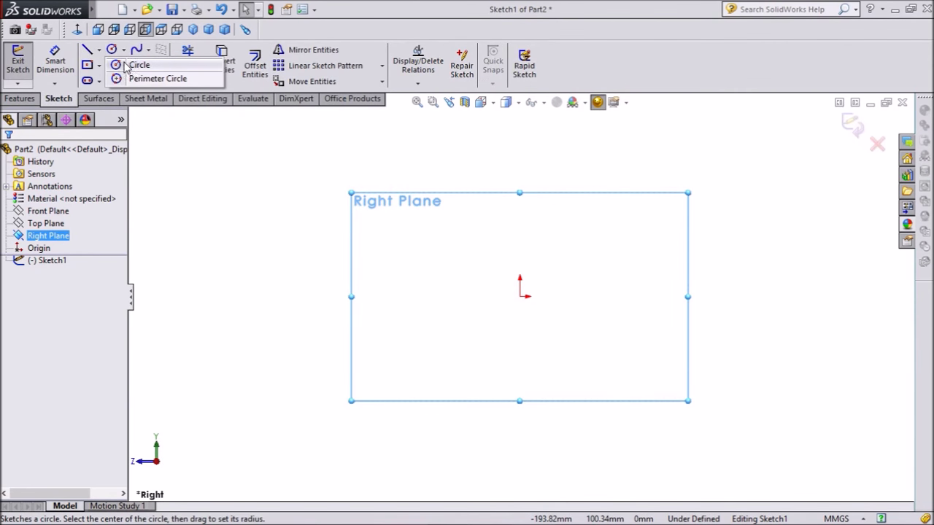
{"action": "left_click", "coordinate": [129, 66]}
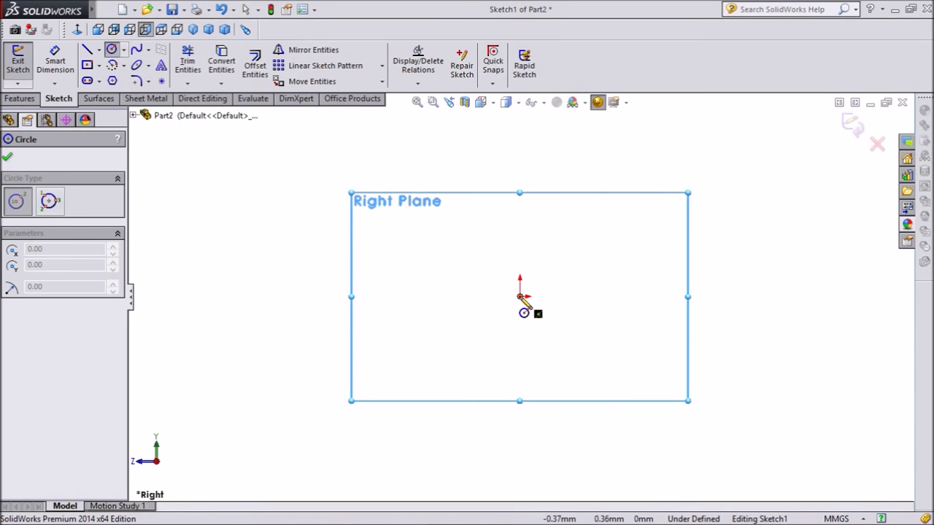
{"action": "left_click", "coordinate": [519, 296]}
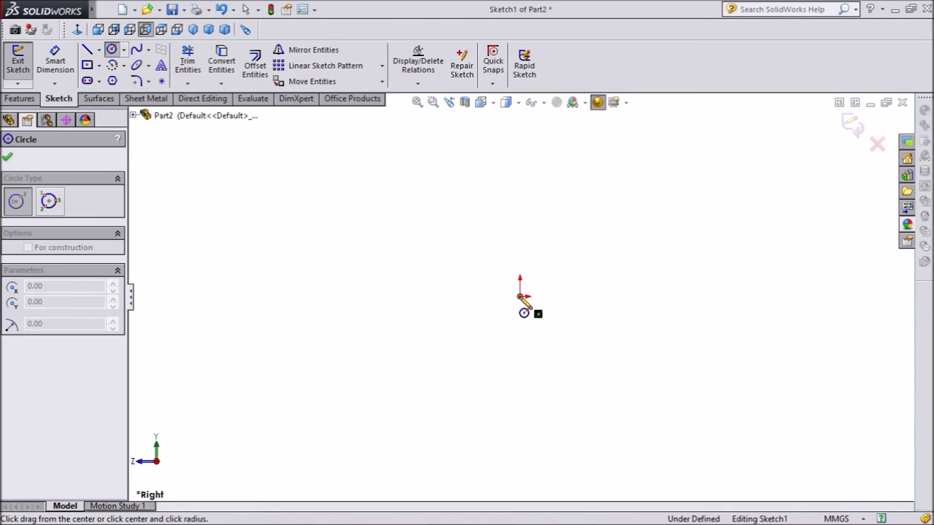
{"action": "left_click", "coordinate": [534, 201]}
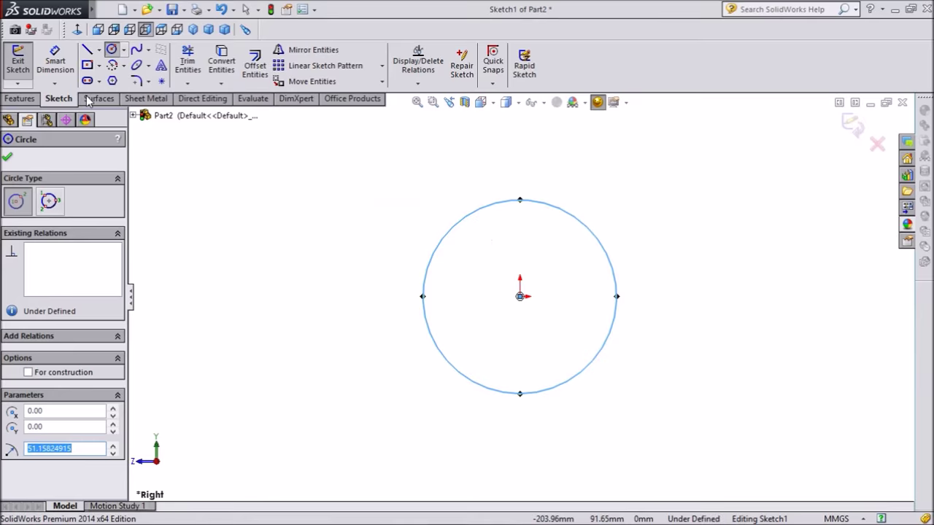
Dimension the circle's diameter to 38 mm.
{"action": "left_click", "coordinate": [55, 62]}
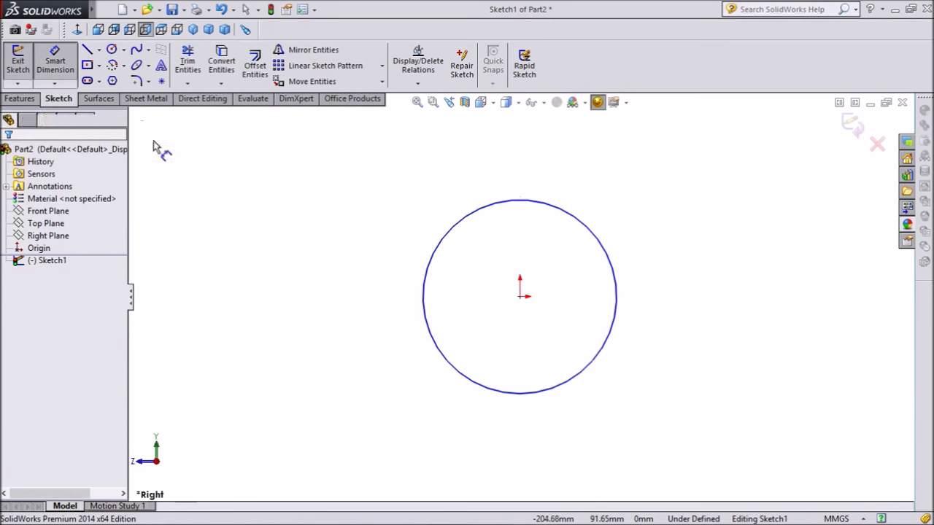
{"action": "left_click", "coordinate": [425, 308]}
{"action": "left_click", "coordinate": [376, 296]}
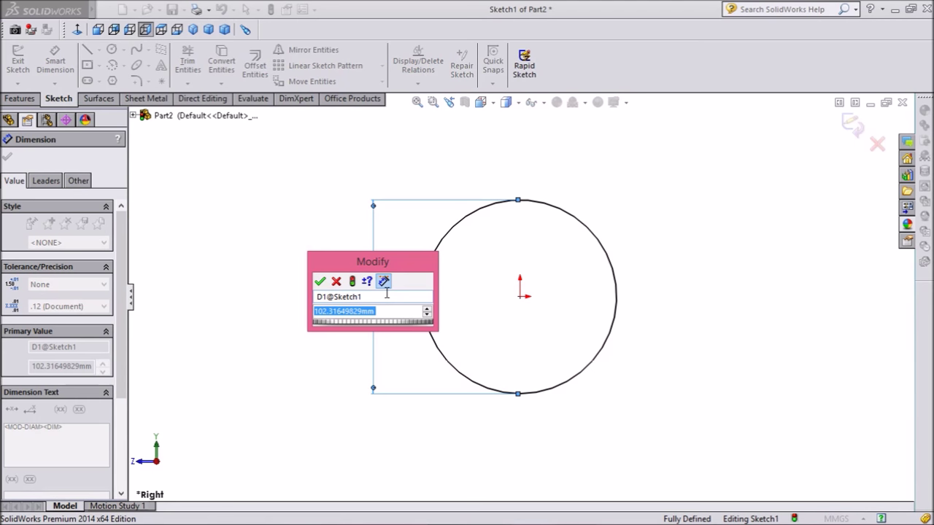
{"action": "type", "text": "38"}
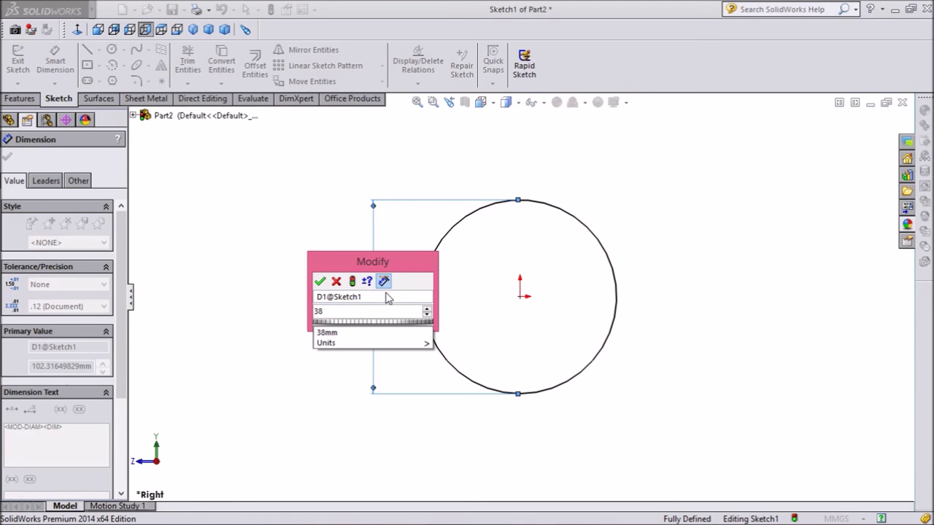
{"action": "key", "text": "Return"}
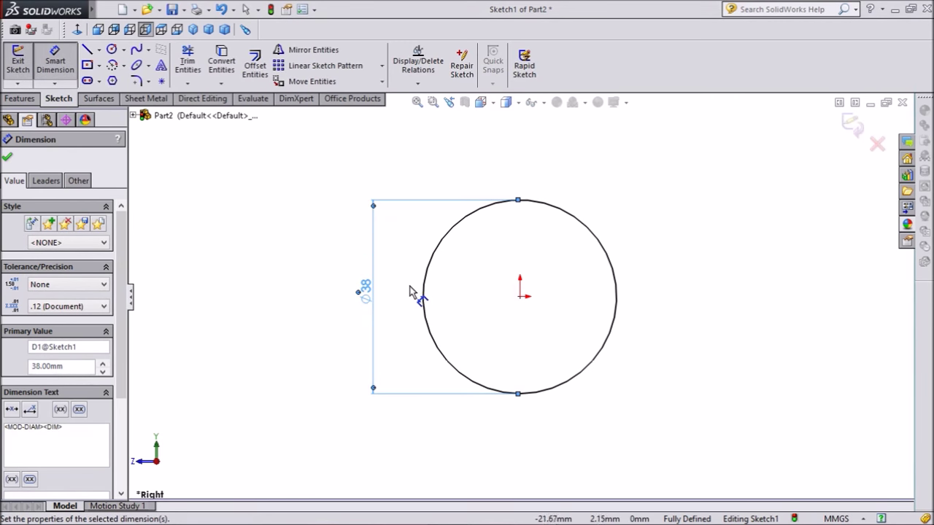
{"action": "left_click", "coordinate": [9, 156]}
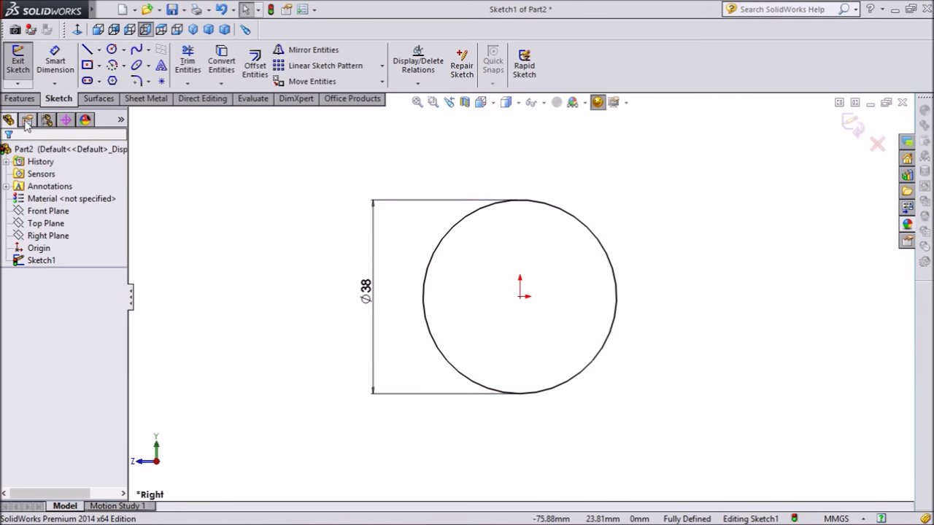
Create a clockwise spiral from the circle with 25.4 mm pitch, 1.5 revolutions and a 0° start angle.
{"action": "left_click", "coordinate": [20, 99]}
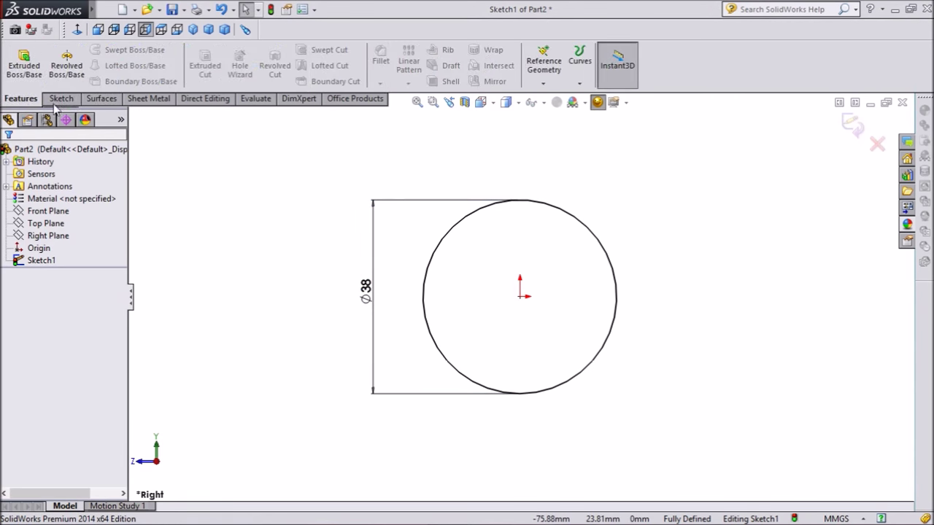
{"action": "left_click", "coordinate": [579, 81]}
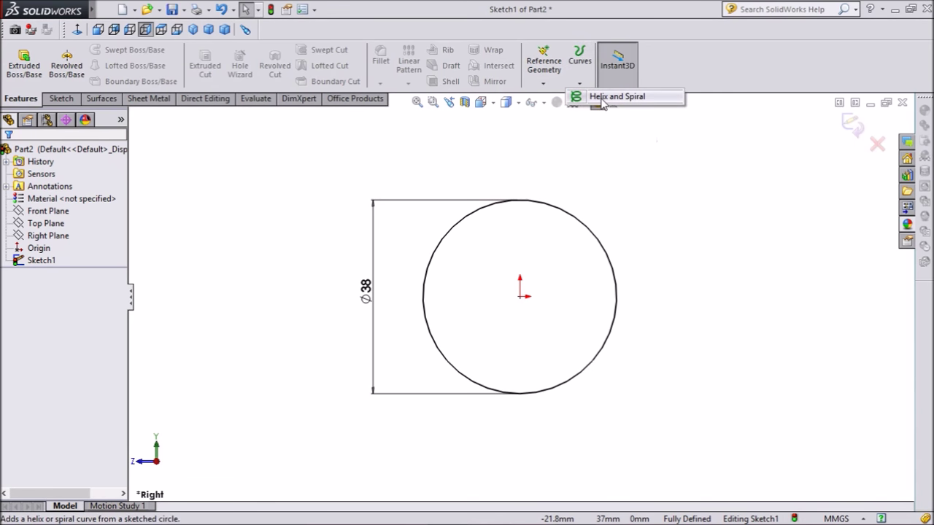
{"action": "left_click", "coordinate": [601, 97]}
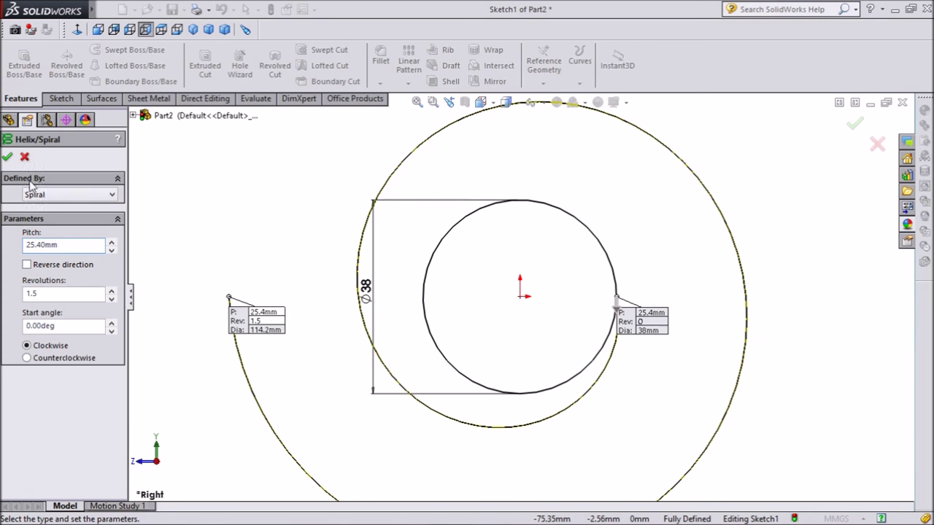
{"action": "left_click", "coordinate": [48, 196]}
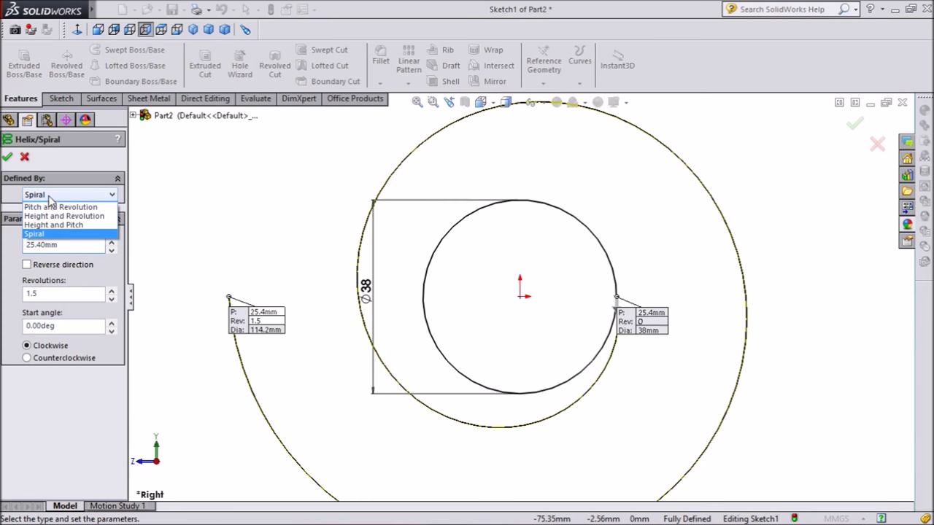
{"action": "left_click", "coordinate": [34, 234]}
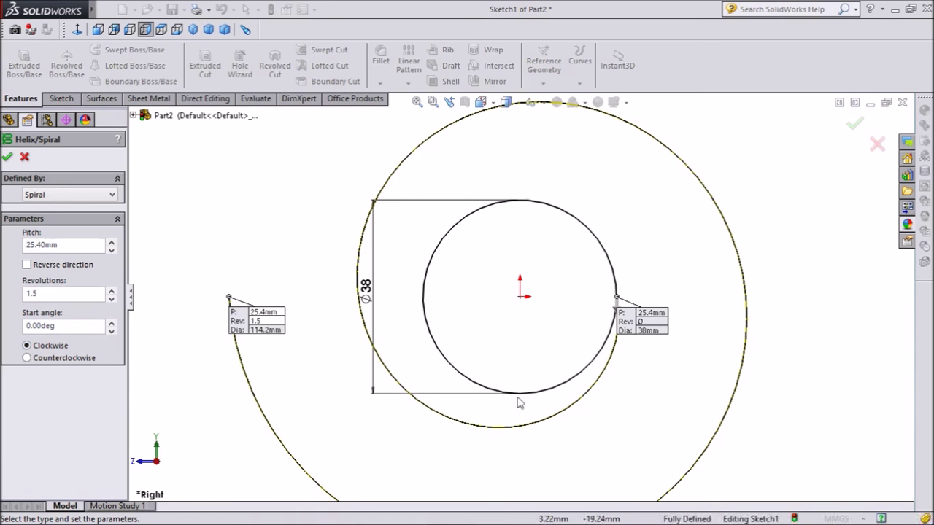
{"action": "left_click", "coordinate": [7, 158]}
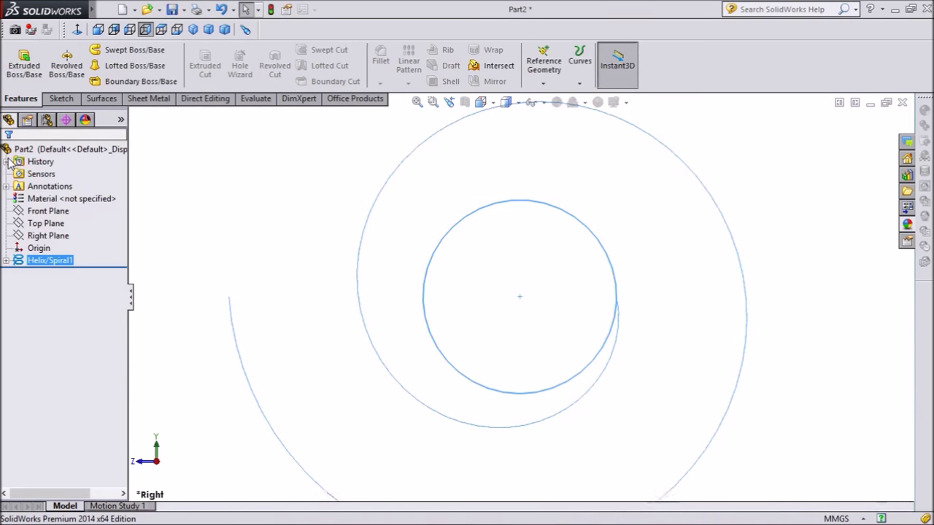
{"action": "left_click", "coordinate": [307, 183]}
{"action": "key", "text": "f"}
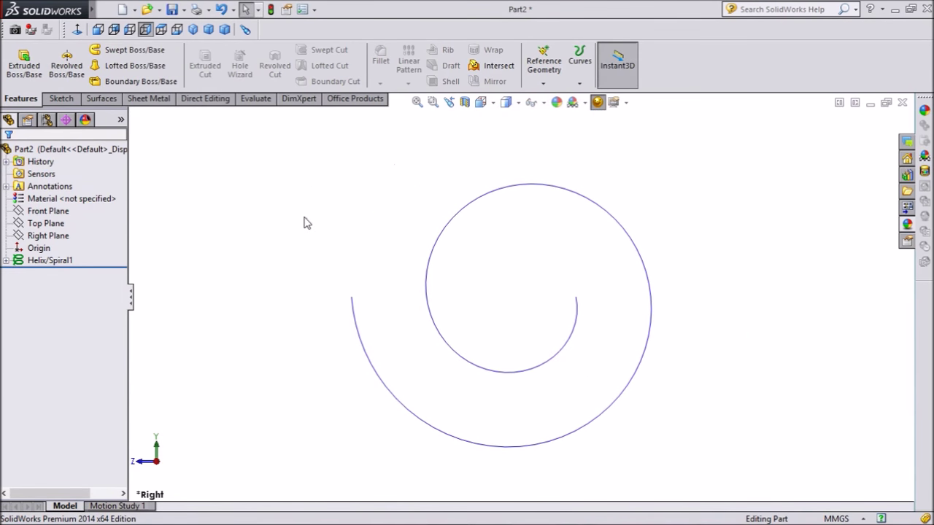
Create a reference plane through the spiral's inner endpoint, perpendicular to the spiral curve.
{"action": "middle_click_drag", "start_coordinate": [326, 270], "coordinate": [306, 290]}
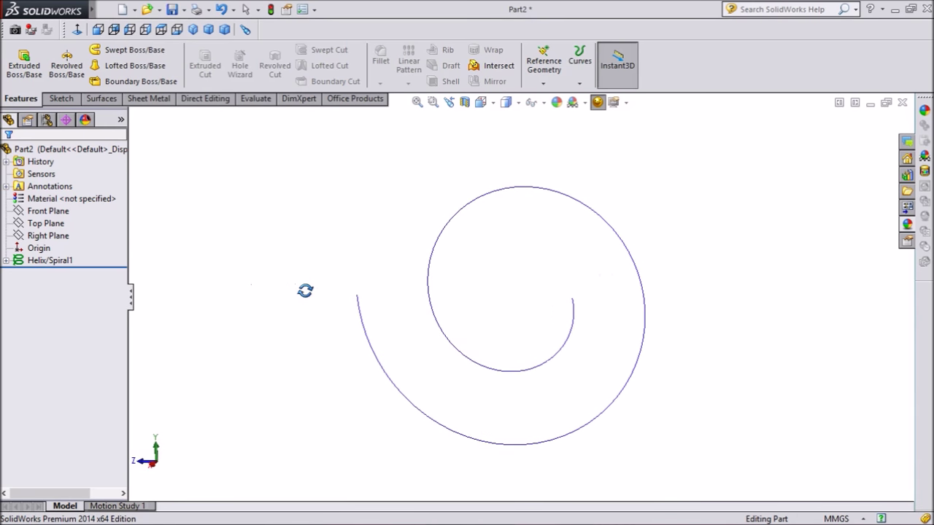
{"action": "scroll", "coordinate": [551, 332], "scroll_direction": "down", "scroll_amount": 1}
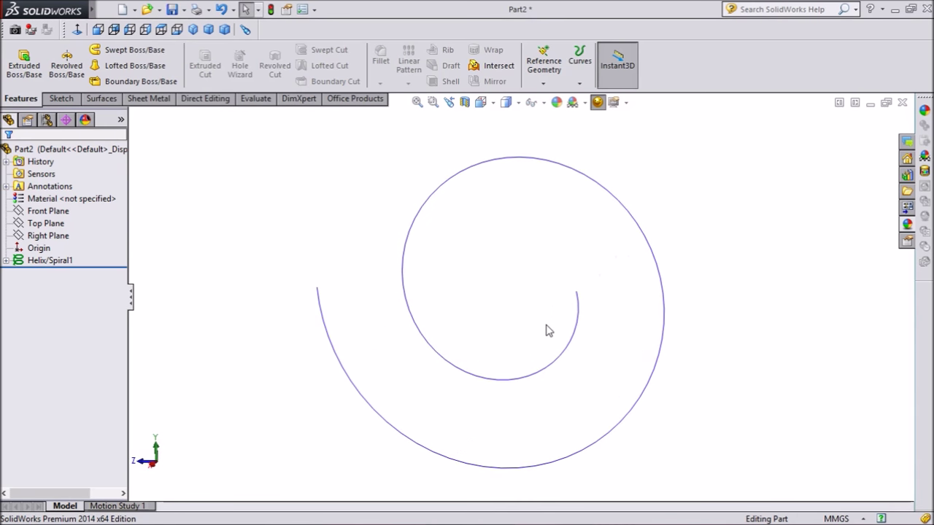
{"action": "left_click", "coordinate": [549, 68]}
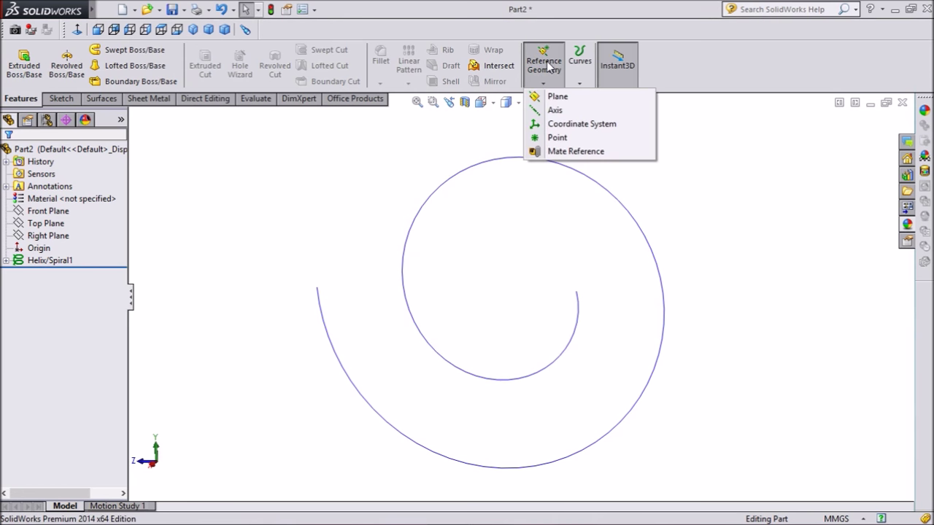
{"action": "left_click", "coordinate": [554, 97]}
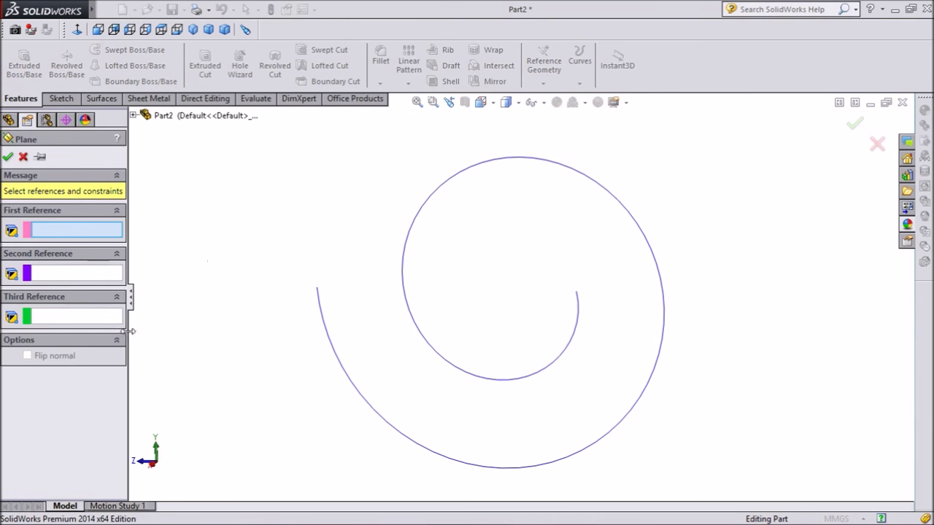
{"action": "left_click", "coordinate": [576, 292]}
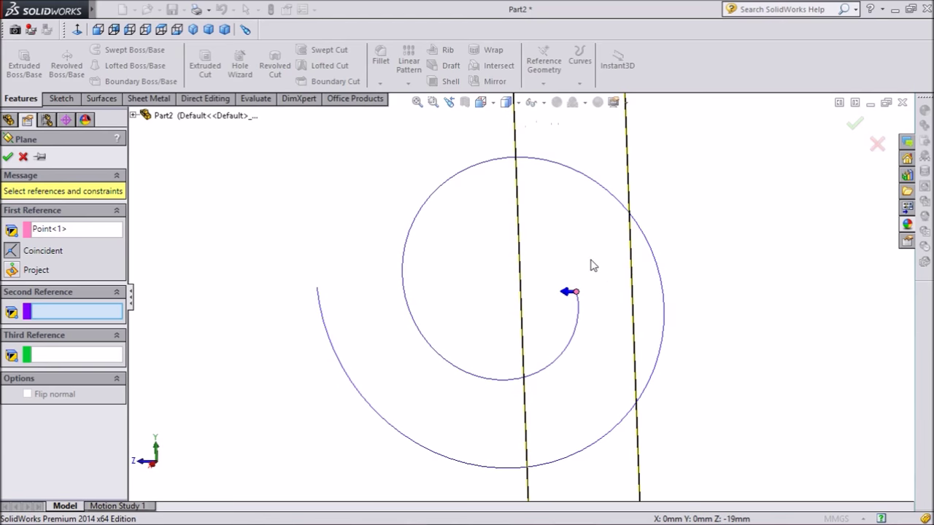
{"action": "left_click", "coordinate": [573, 346]}
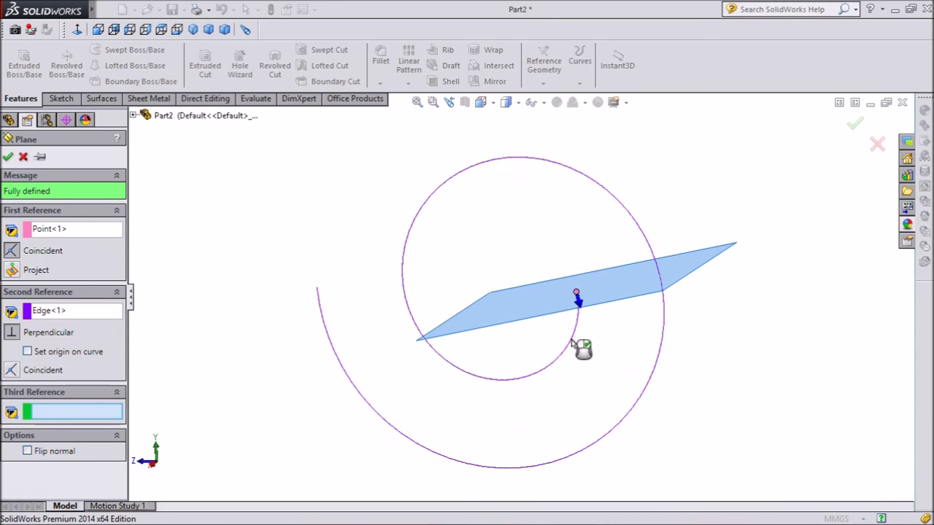
{"action": "left_click", "coordinate": [855, 125]}
Sketch a center rectangle about 49 by 27 mm on the new plane, viewed face-on and centred on the spiral's inner end.
{"action": "middle_click_drag", "start_coordinate": [739, 195], "coordinate": [743, 190]}
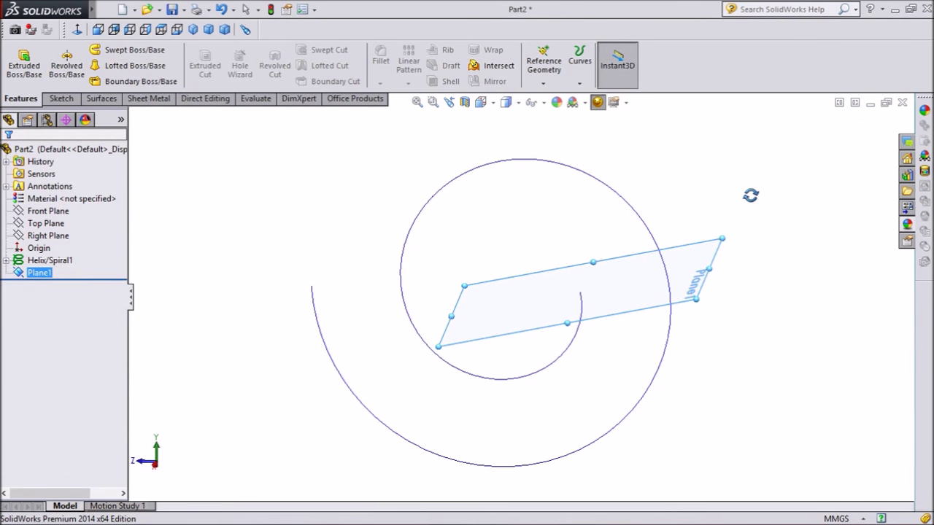
{"action": "left_click", "coordinate": [696, 267]}
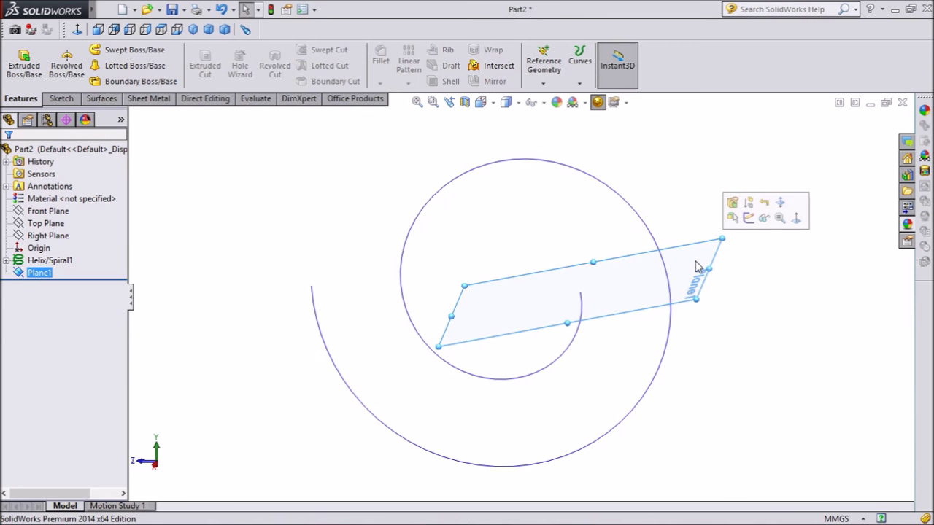
{"action": "left_click", "coordinate": [749, 219]}
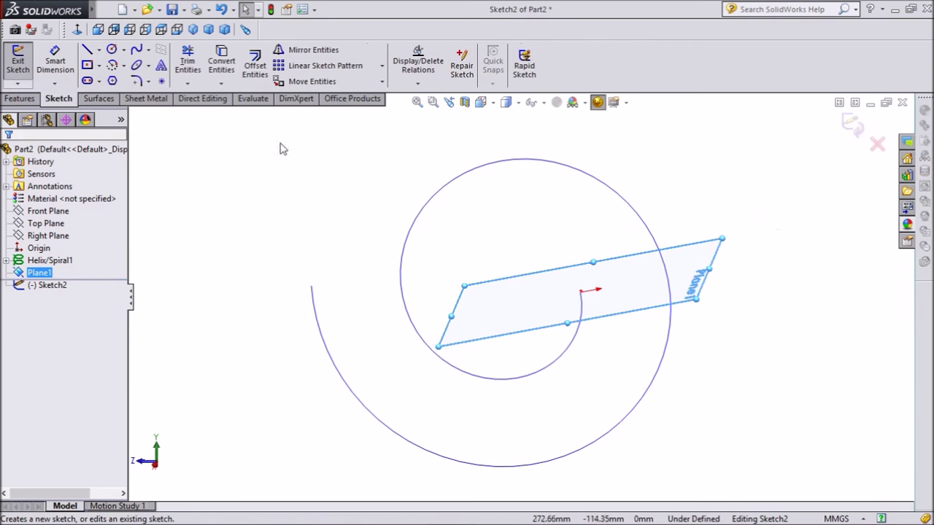
{"action": "left_click", "coordinate": [78, 30]}
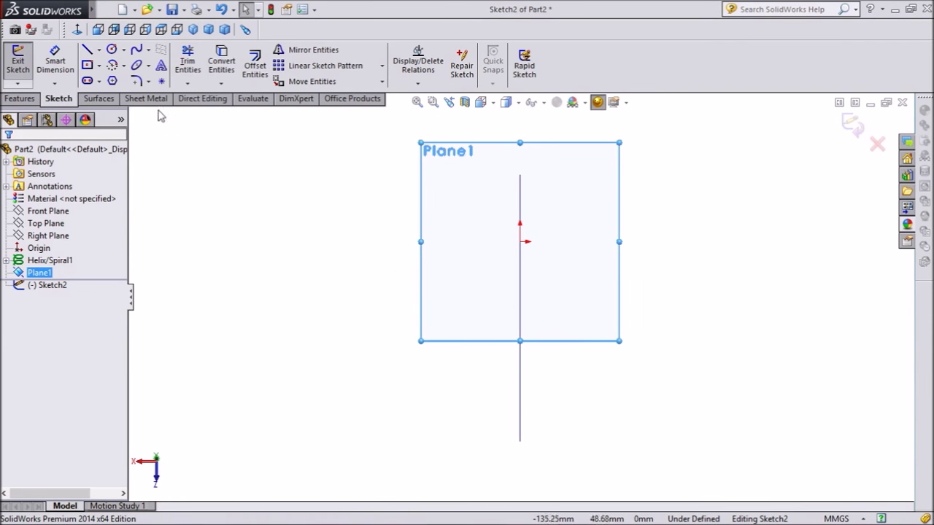
{"action": "left_click", "coordinate": [97, 66]}
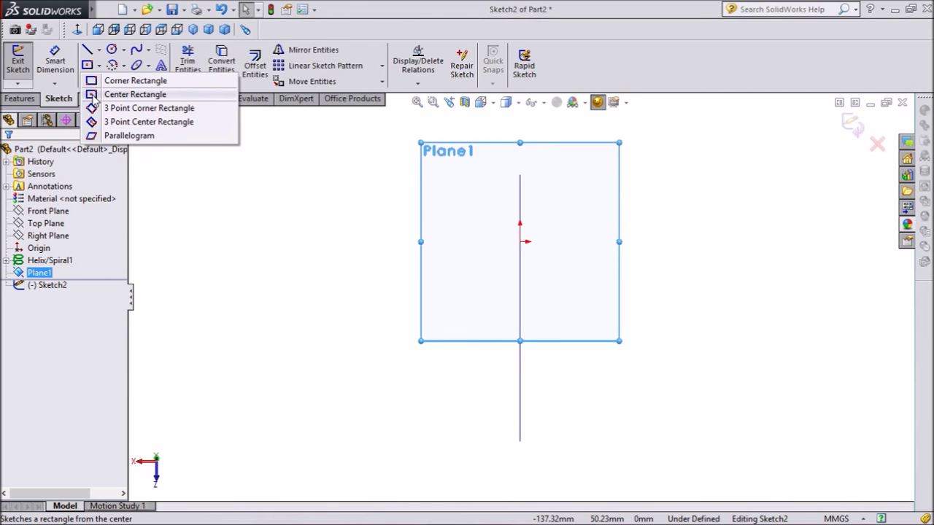
{"action": "left_click", "coordinate": [94, 96]}
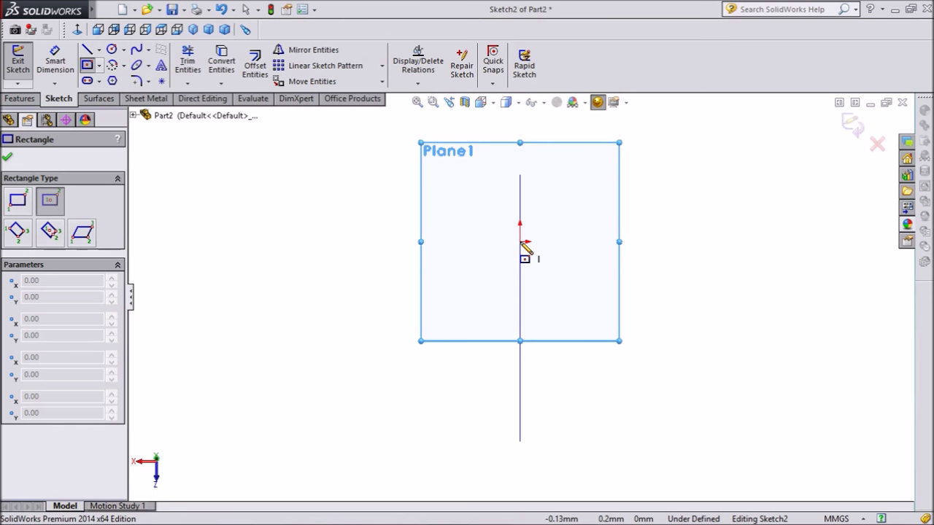
{"action": "left_click", "coordinate": [520, 242]}
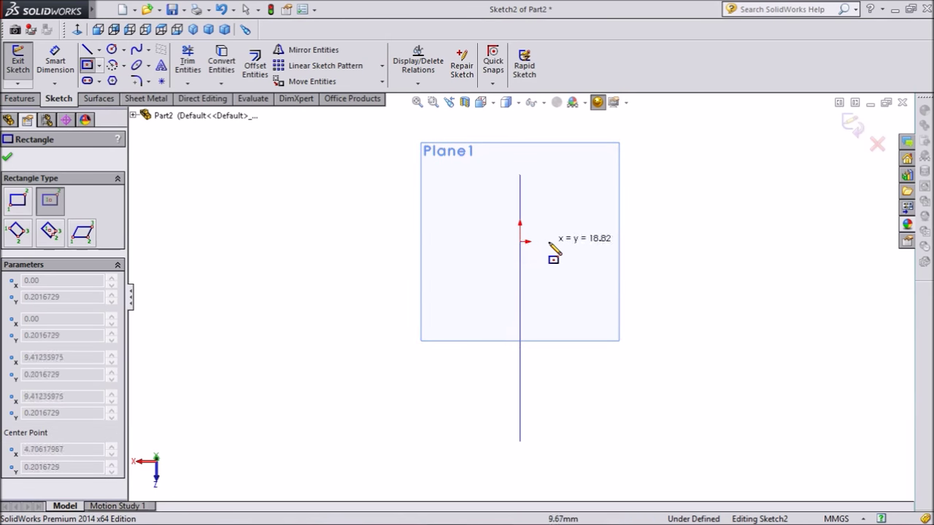
{"action": "left_click", "coordinate": [585, 277]}
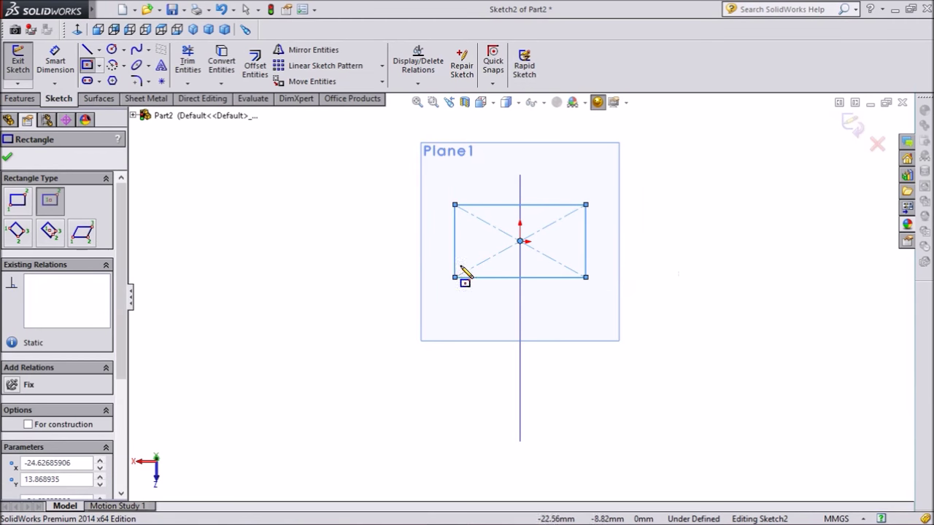
Dimension the height of the rectangle at the spiral's inner end to 26.5 mm.
{"action": "left_click", "coordinate": [54, 65]}
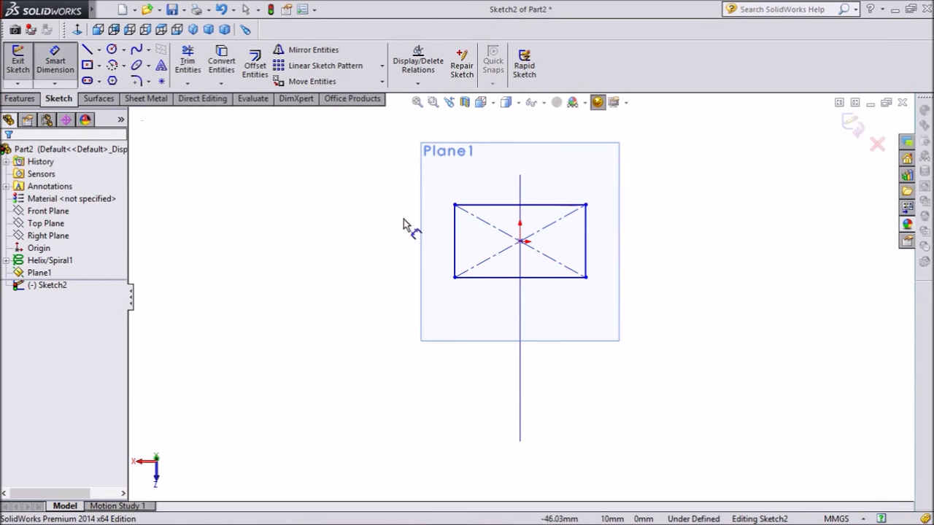
{"action": "left_click", "coordinate": [455, 249]}
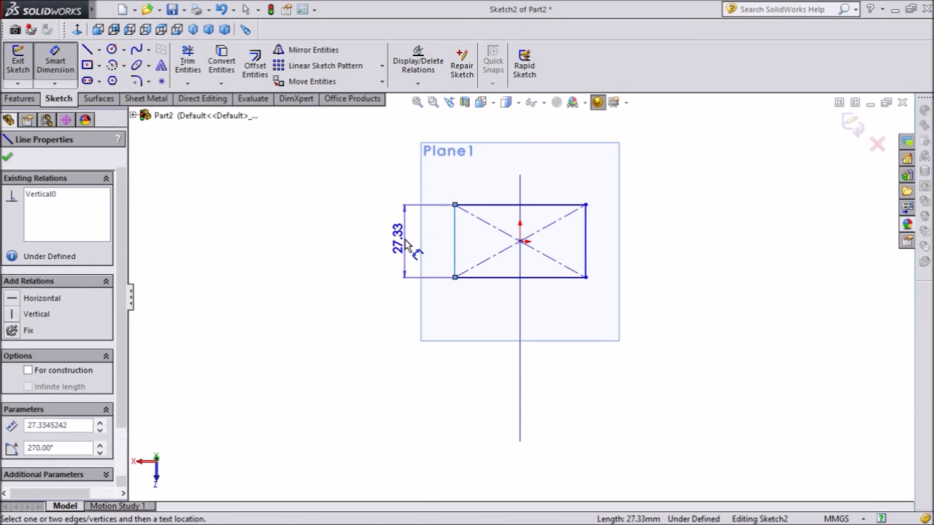
{"action": "left_click", "coordinate": [394, 240]}
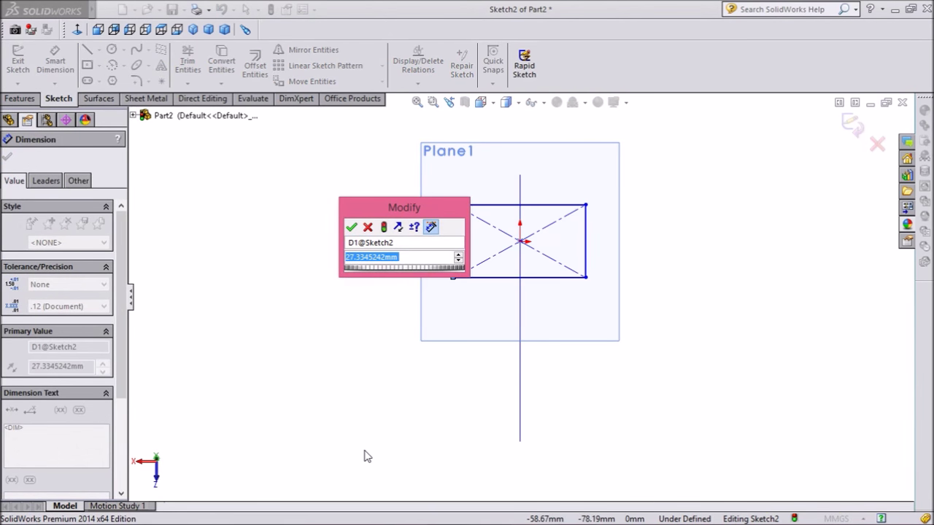
{"action": "type", "text": "26.5"}
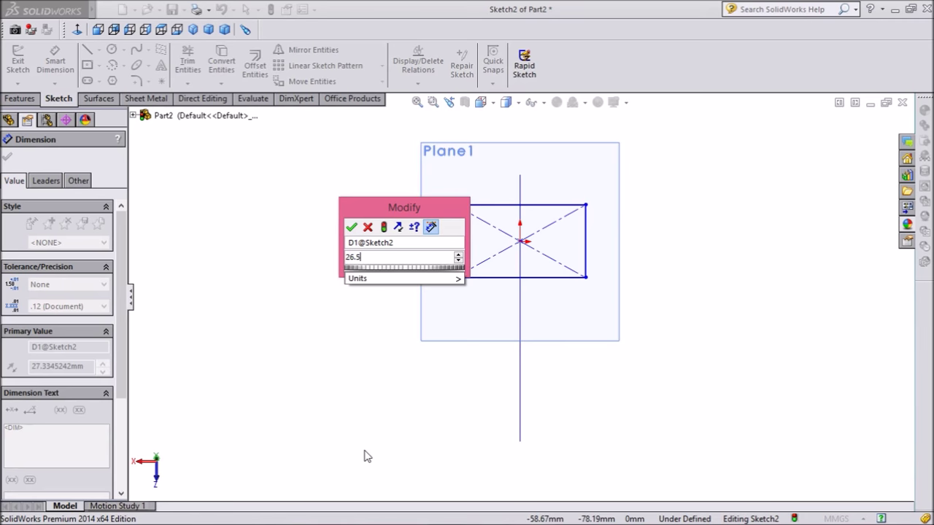
{"action": "left_click", "coordinate": [350, 227]}
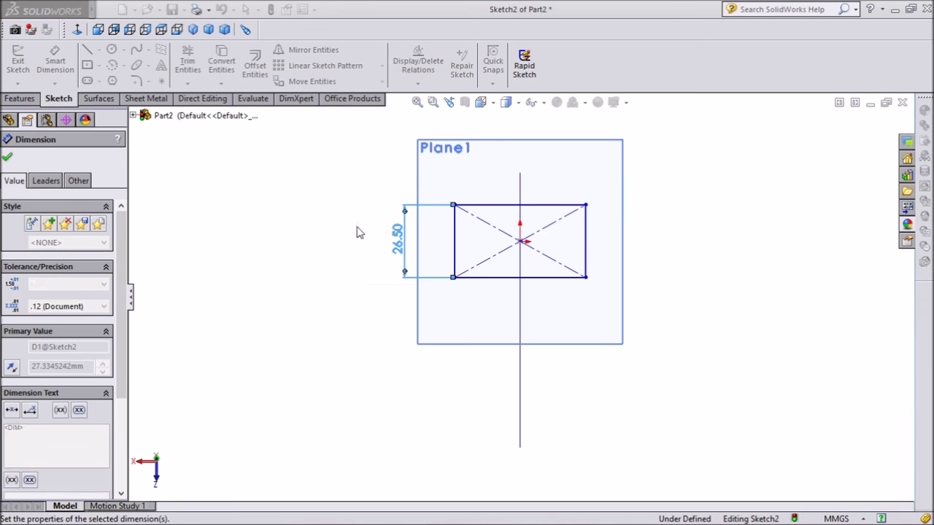
Dimension the same rectangle's width to 42.14 mm.
{"action": "left_click", "coordinate": [503, 207]}
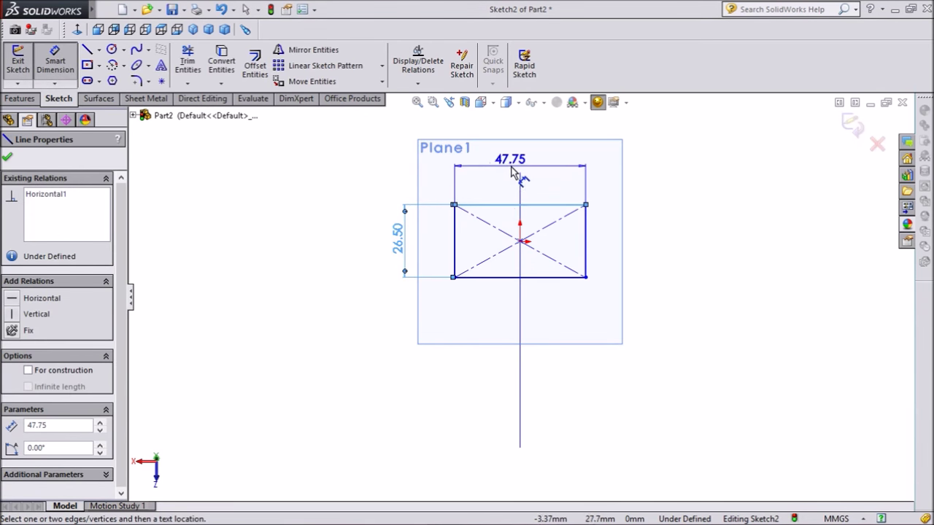
{"action": "left_click", "coordinate": [514, 169]}
{"action": "type", "text": "4"}
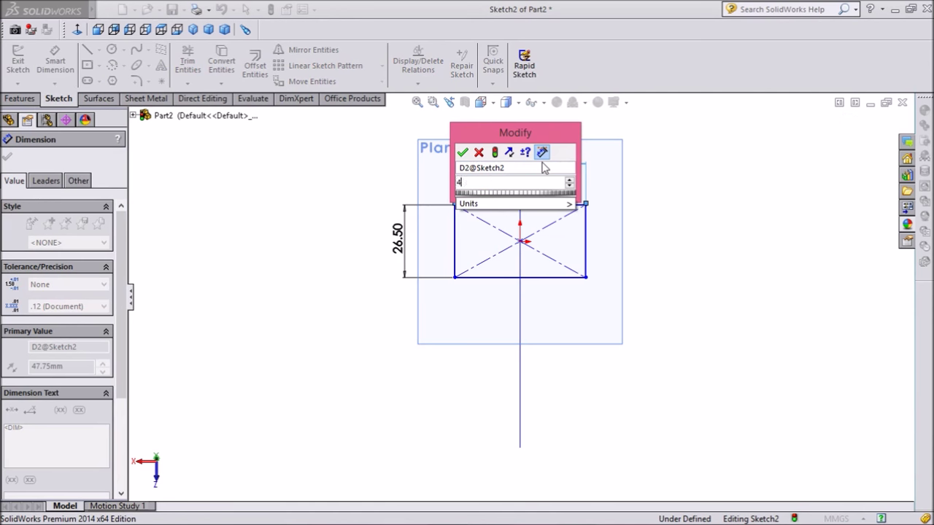
{"action": "type", "text": "2.14"}
{"action": "left_click", "coordinate": [462, 152]}
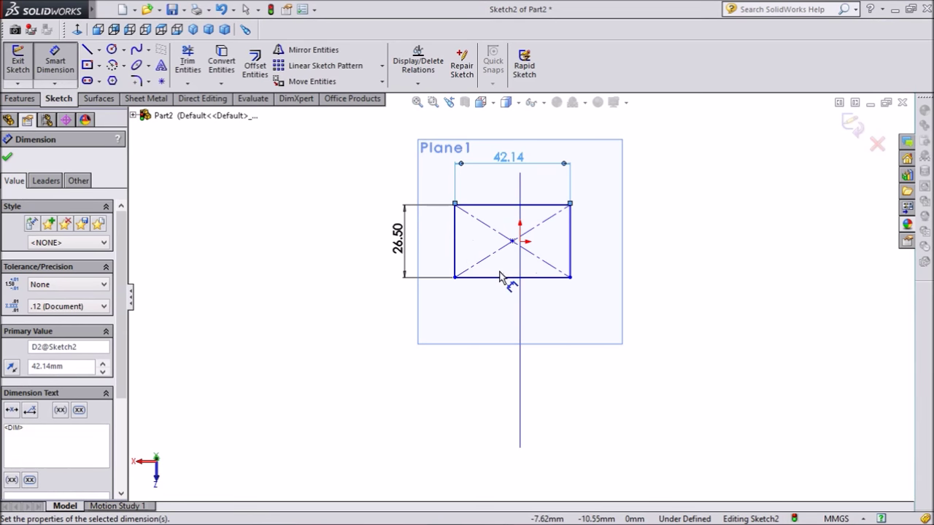
{"action": "left_click", "coordinate": [8, 159]}
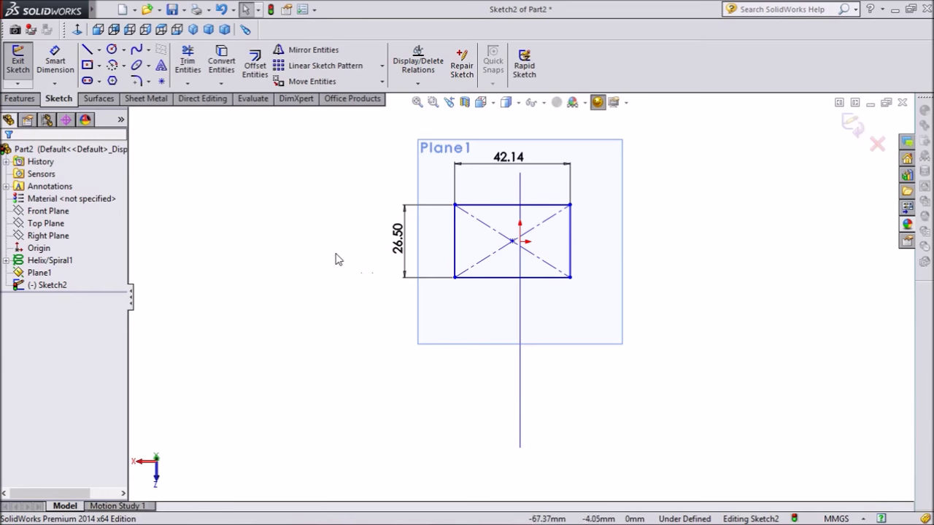
Add a pierce relation between the rectangle's centre point and the spiral curve, and finish the sketch.
{"action": "mouse_move", "coordinate": [329, 258]}
{"action": "middle_mouse_down"}
{"action": "mouse_move", "coordinate": [355, 260]}
{"action": "mouse_move", "coordinate": [345, 258]}
{"action": "middle_mouse_up"}
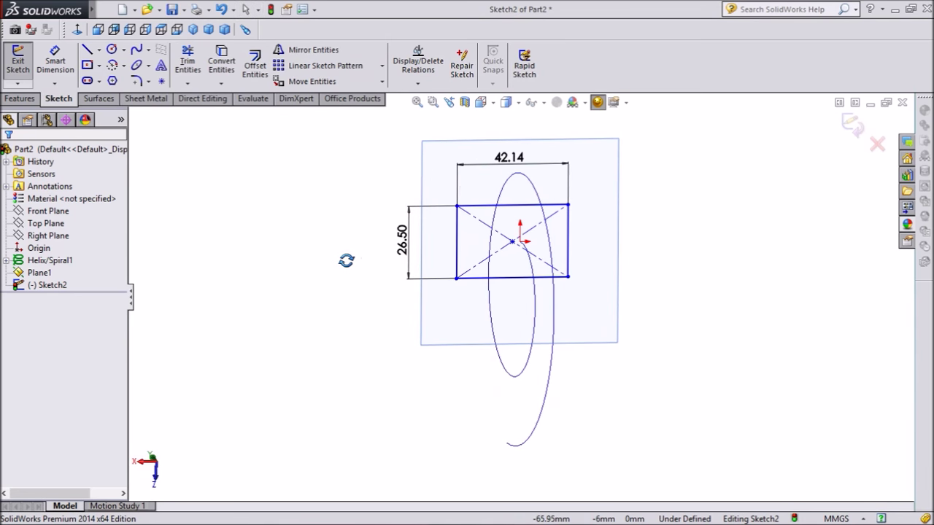
{"action": "left_click", "coordinate": [550, 260]}
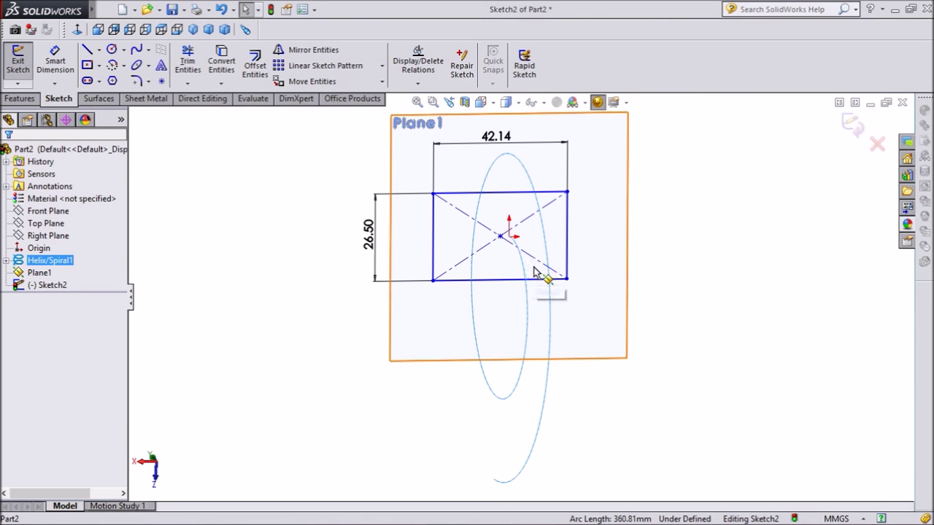
{"action": "left_click", "coordinate": [499, 237], "text": "ctrl"}
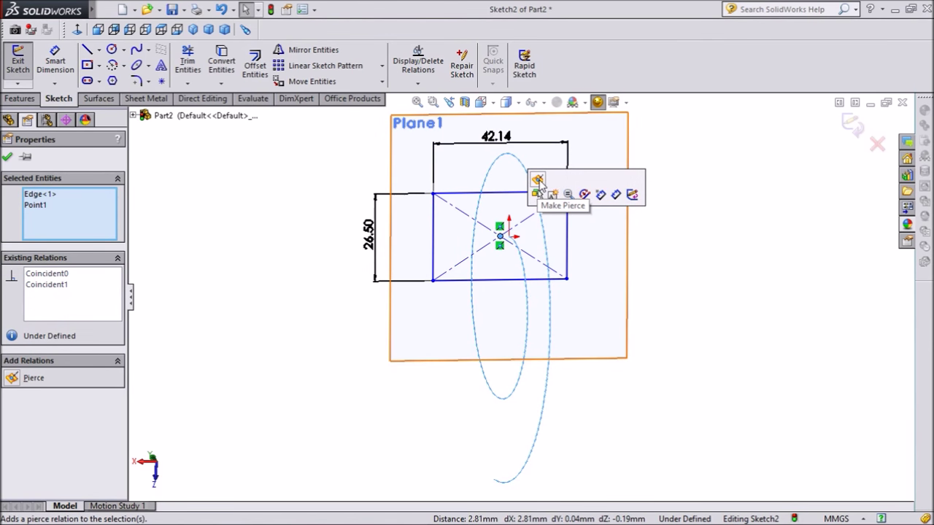
{"action": "left_click", "coordinate": [538, 180]}
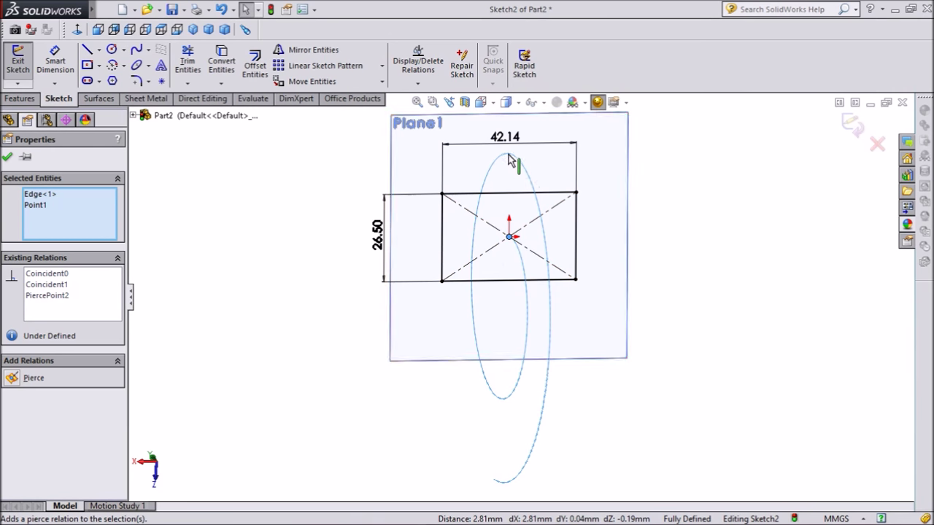
{"action": "left_click", "coordinate": [8, 159]}
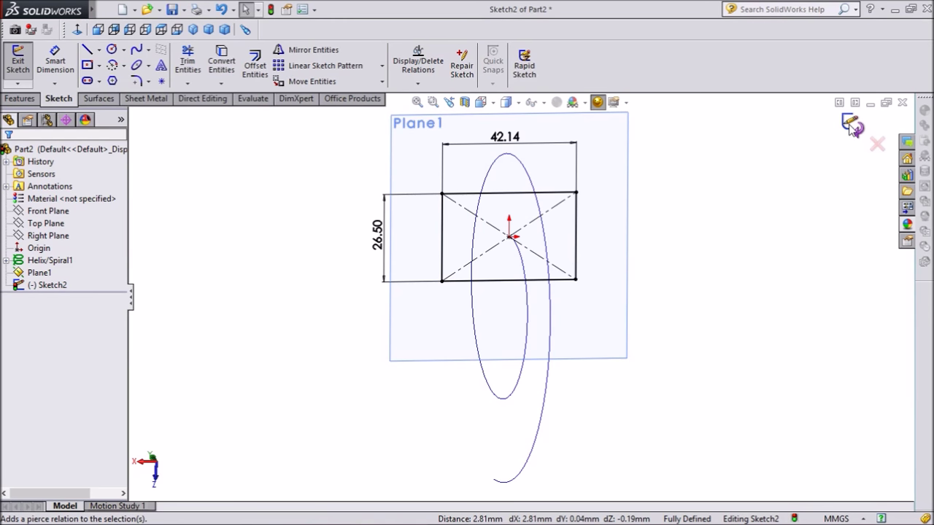
{"action": "left_click", "coordinate": [852, 126]}
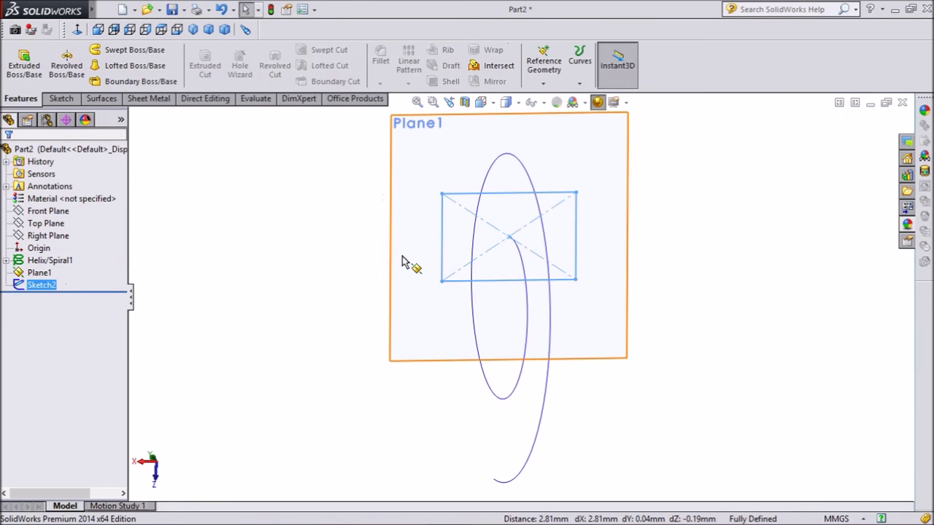
Start a second sketch on Plane1, viewed face-on, and draw a center rectangle about 90 by 28 mm just below the spiral's outer end.
{"action": "left_click", "coordinate": [613, 166]}
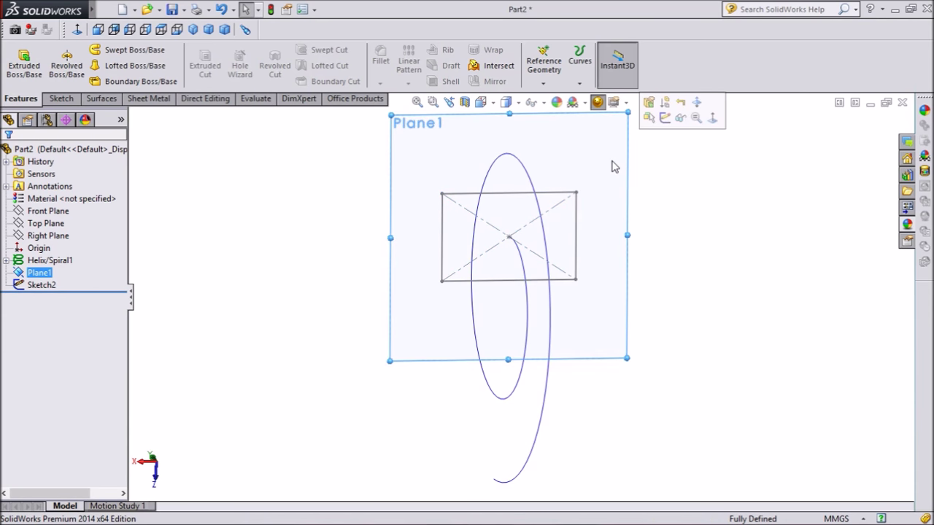
{"action": "left_click", "coordinate": [665, 118]}
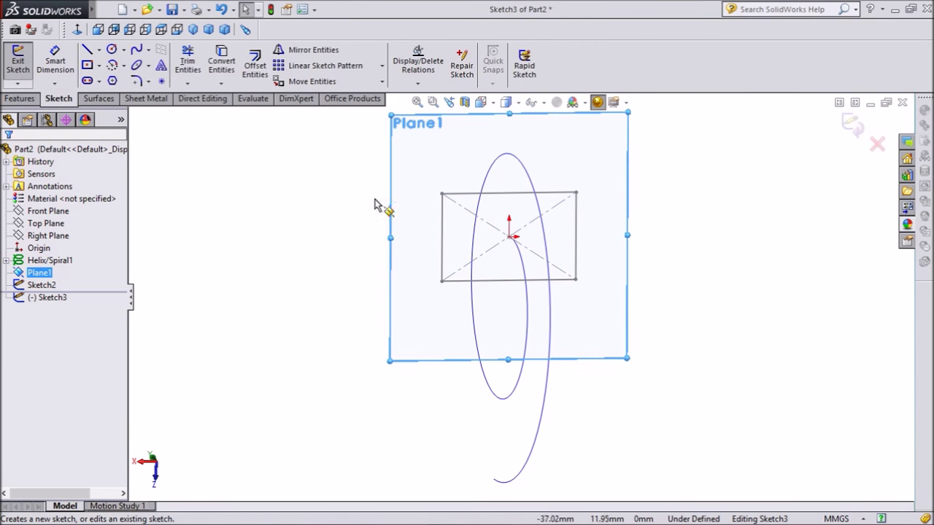
{"action": "left_click", "coordinate": [77, 30]}
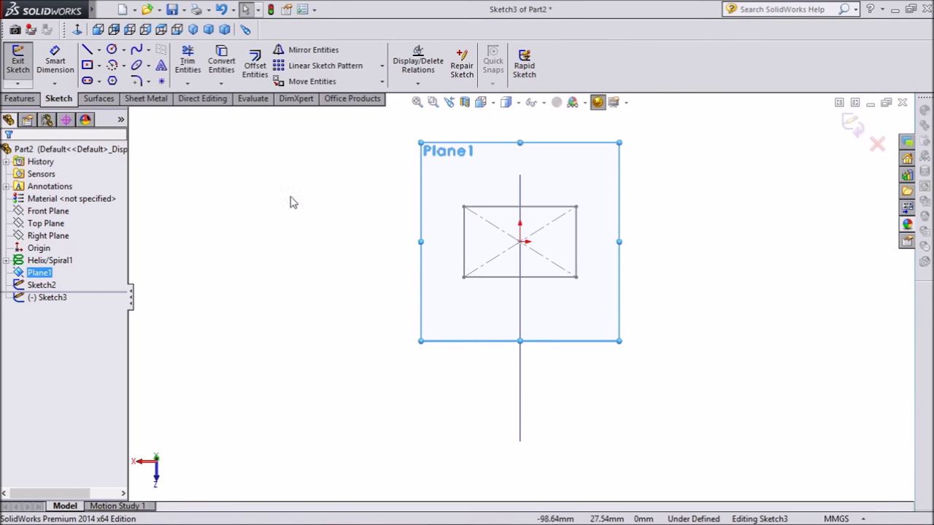
{"action": "left_click", "coordinate": [99, 66]}
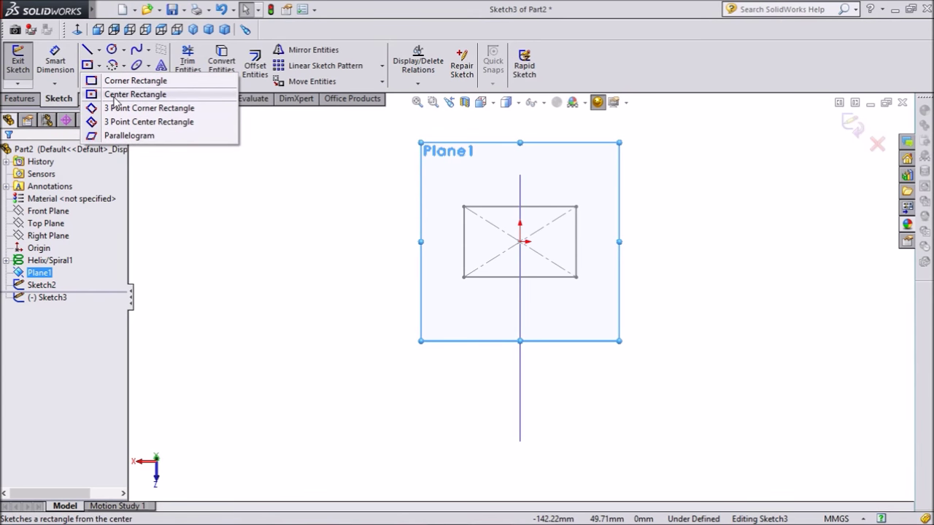
{"action": "left_click", "coordinate": [115, 98]}
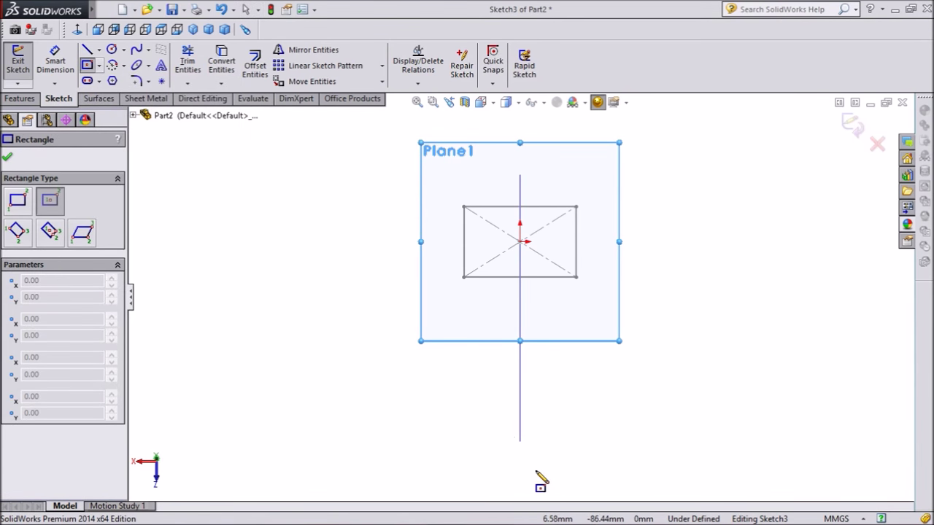
{"action": "scroll", "coordinate": [533, 474], "scroll_direction": "up", "scroll_amount": 2}
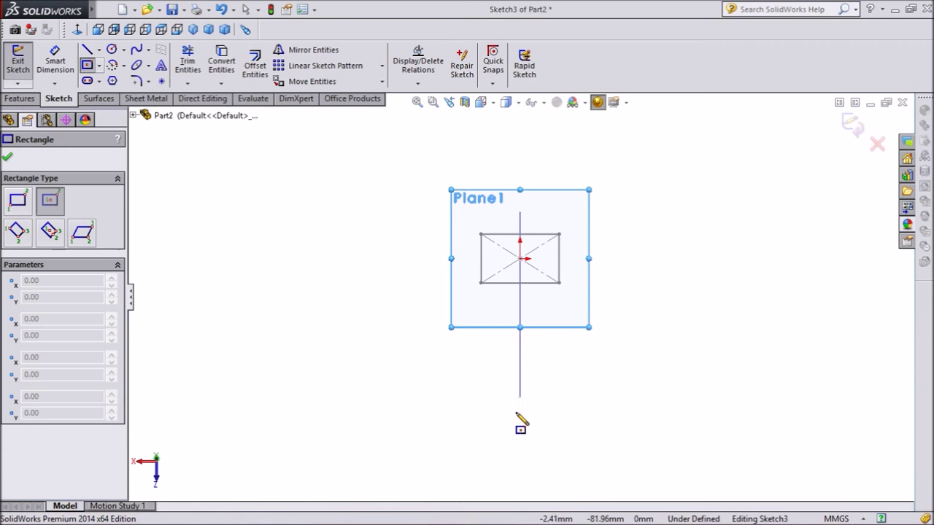
{"action": "left_click", "coordinate": [593, 456]}
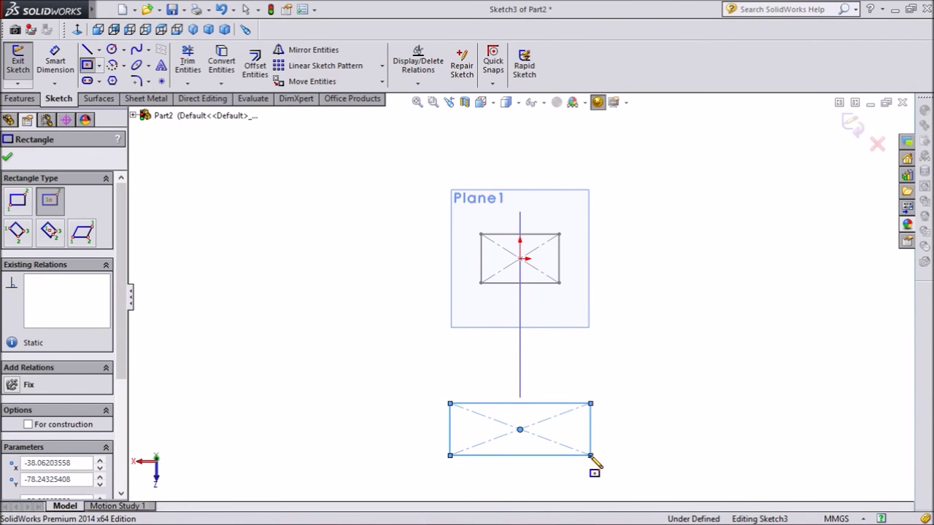
{"action": "scroll", "coordinate": [529, 465], "scroll_direction": "down", "scroll_amount": 3}
{"action": "scroll", "coordinate": [519, 435], "scroll_direction": "down", "scroll_amount": 2}
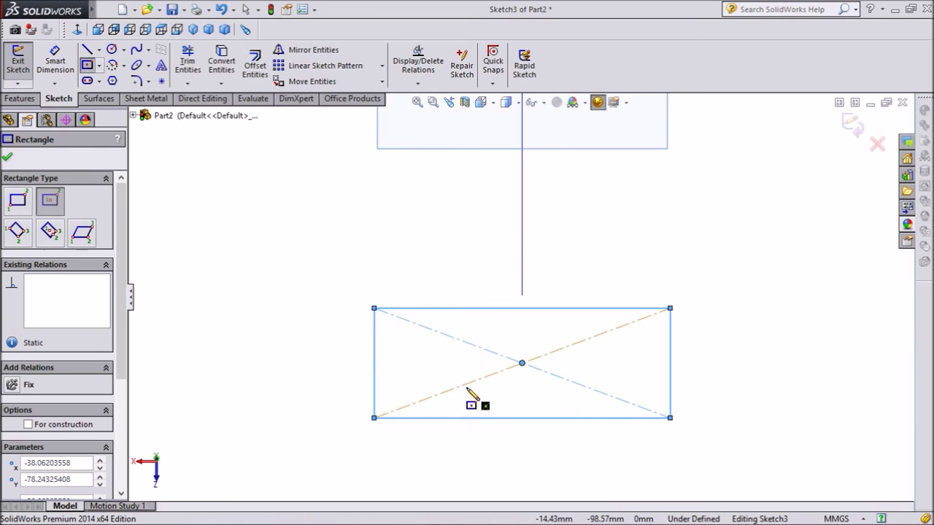
Dimension the height of the lower rectangle to 33.27 mm.
{"action": "left_click", "coordinate": [64, 66]}
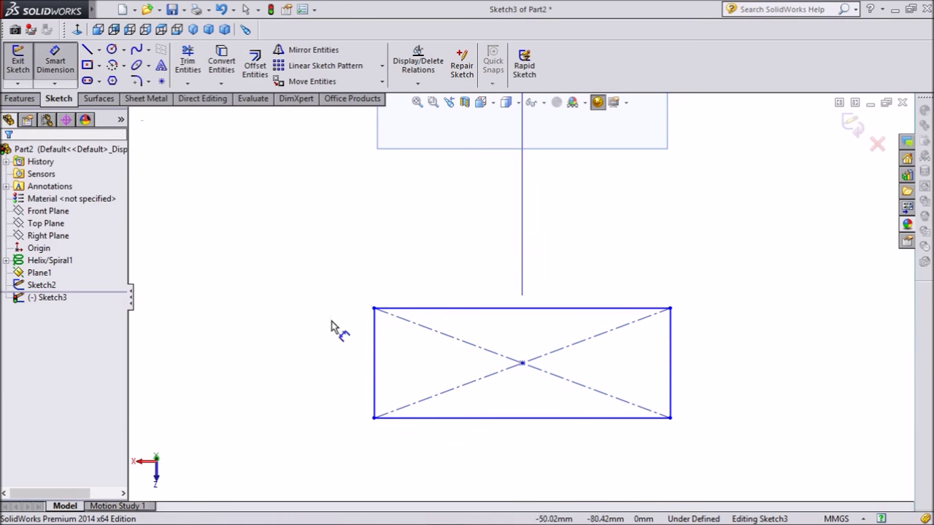
{"action": "left_click", "coordinate": [374, 353]}
{"action": "left_click", "coordinate": [337, 374]}
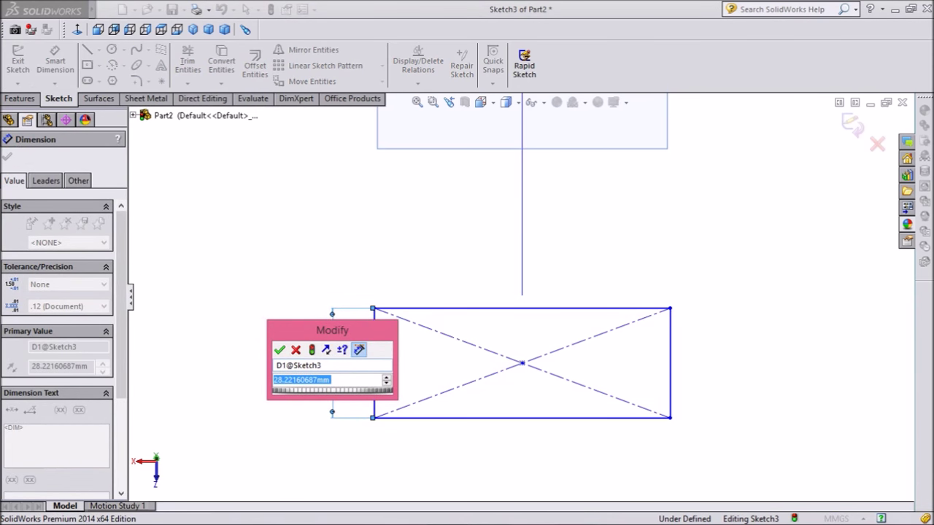
{"action": "type", "text": "33.27"}
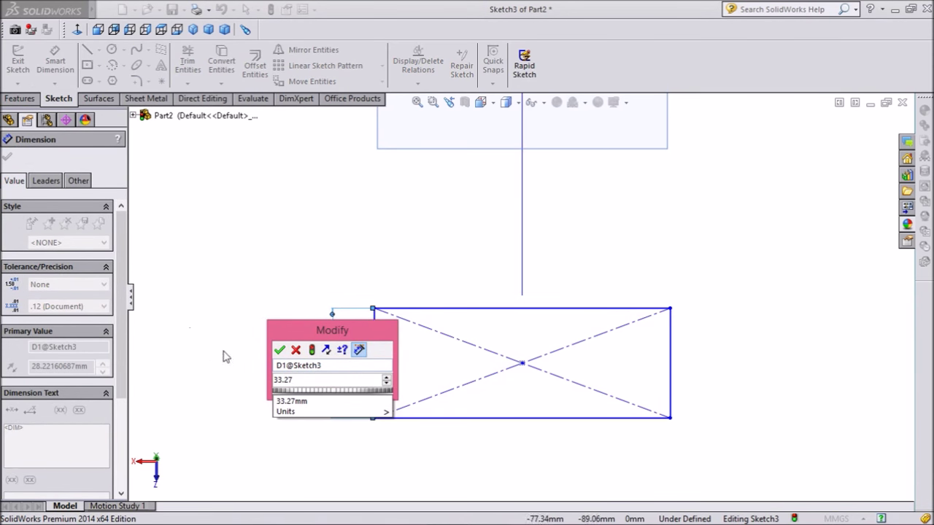
{"action": "left_click", "coordinate": [279, 351]}
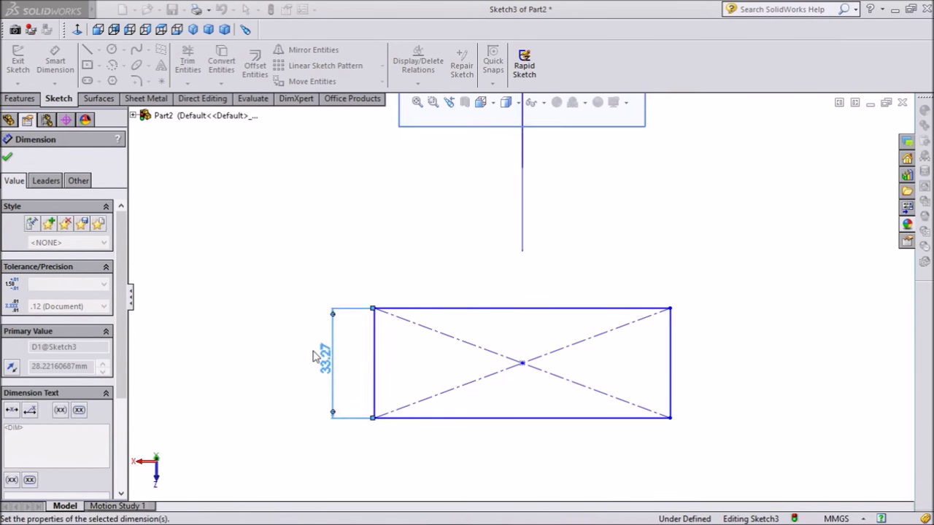
Dimension the lower rectangle's width to 63.5 mm.
{"action": "left_click", "coordinate": [532, 317]}
{"action": "left_click", "coordinate": [544, 294]}
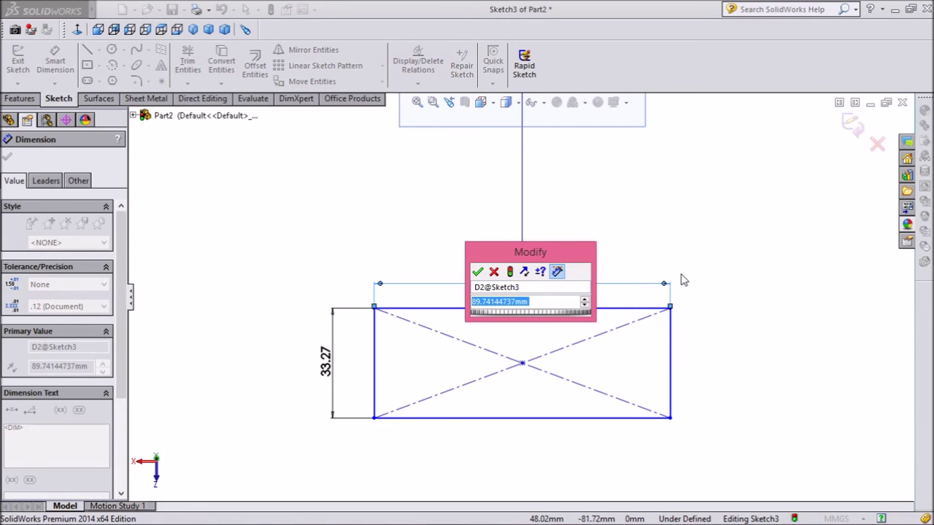
{"action": "type", "text": "63.5"}
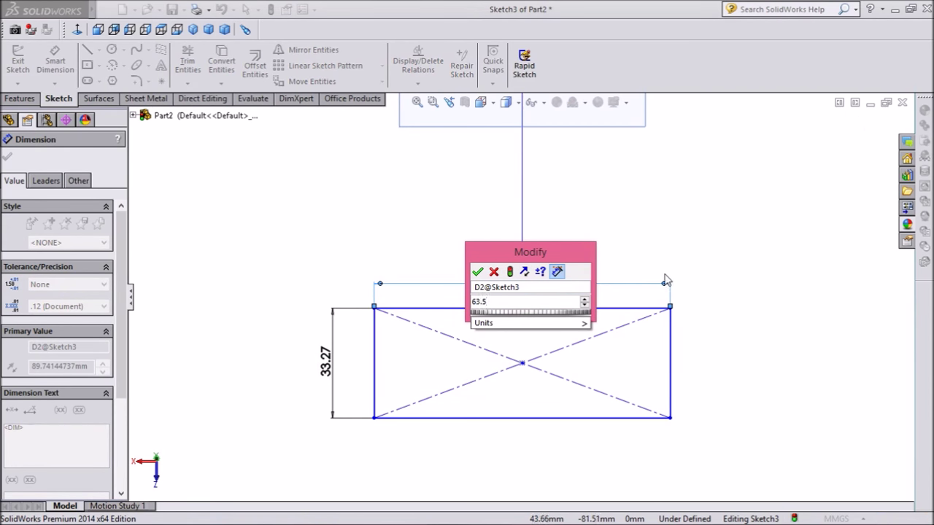
{"action": "left_click", "coordinate": [478, 271]}
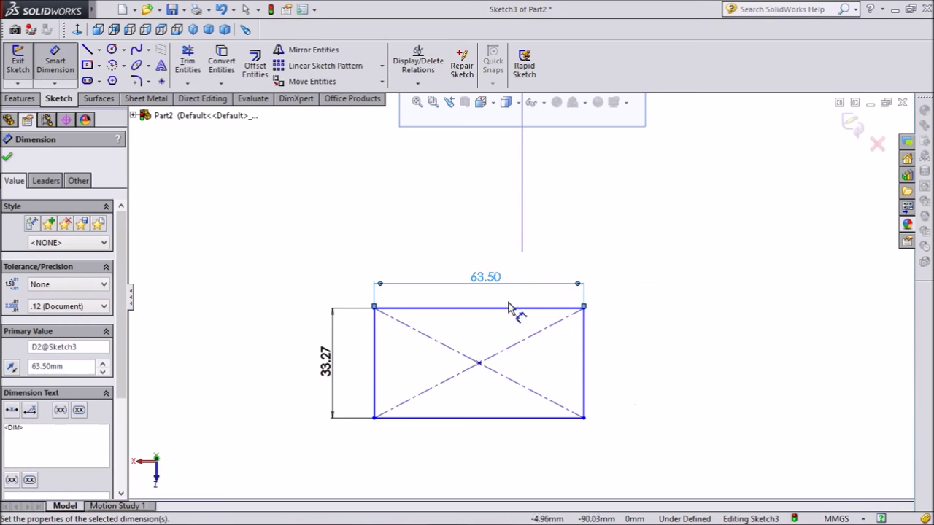
Dimension the vertical distance between the centres of the two rectangles to 81 mm.
{"action": "key", "text": "f"}
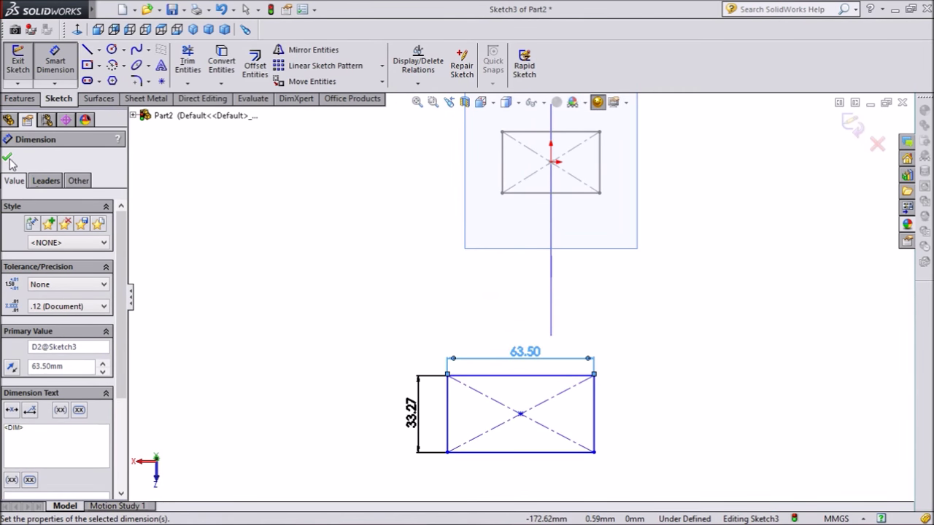
{"action": "left_click", "coordinate": [551, 162]}
{"action": "left_click", "coordinate": [520, 413]}
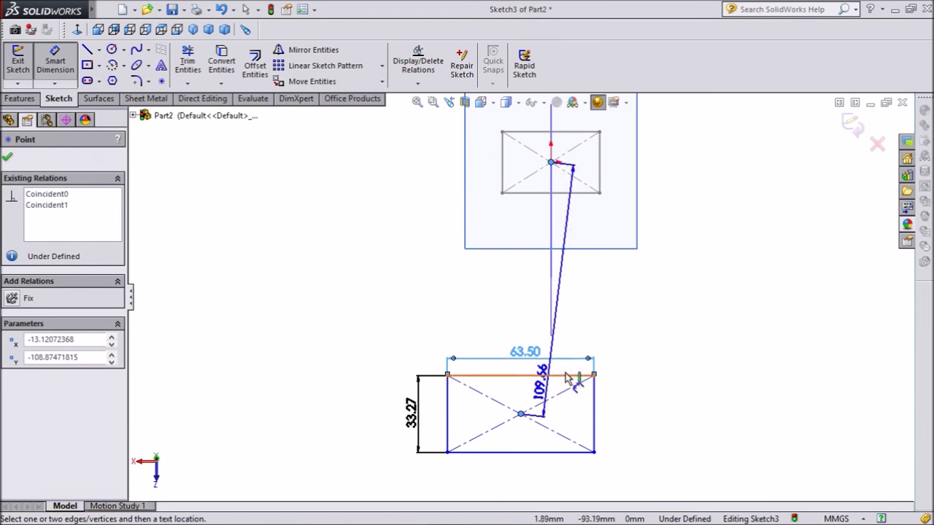
{"action": "left_click", "coordinate": [685, 307]}
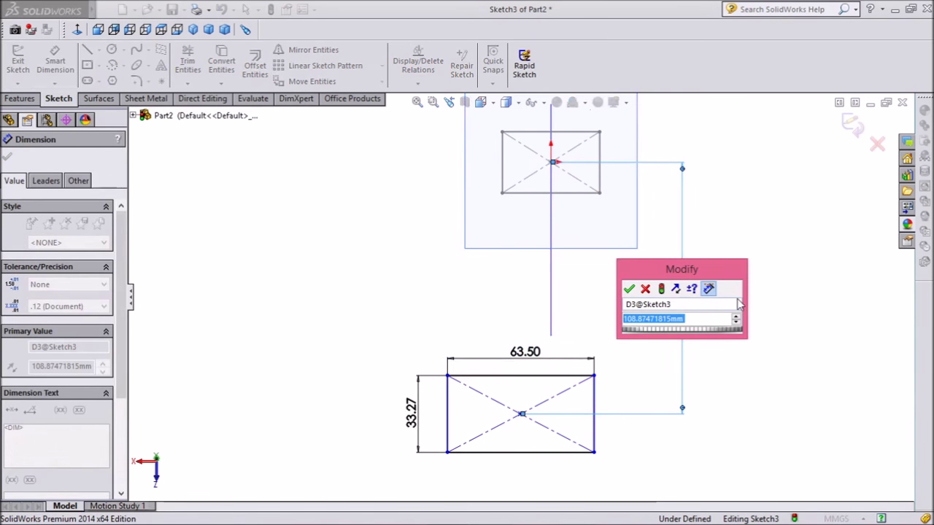
{"action": "type", "text": "81"}
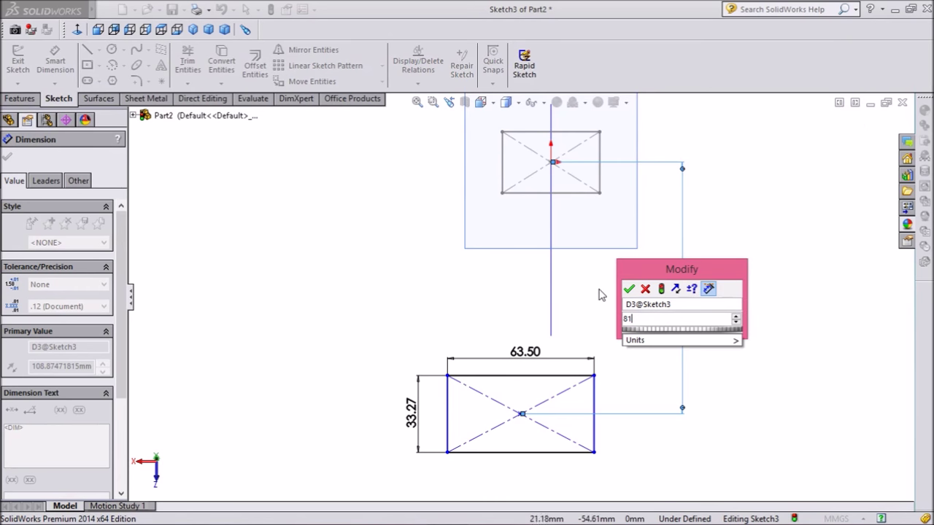
{"action": "left_click", "coordinate": [630, 291]}
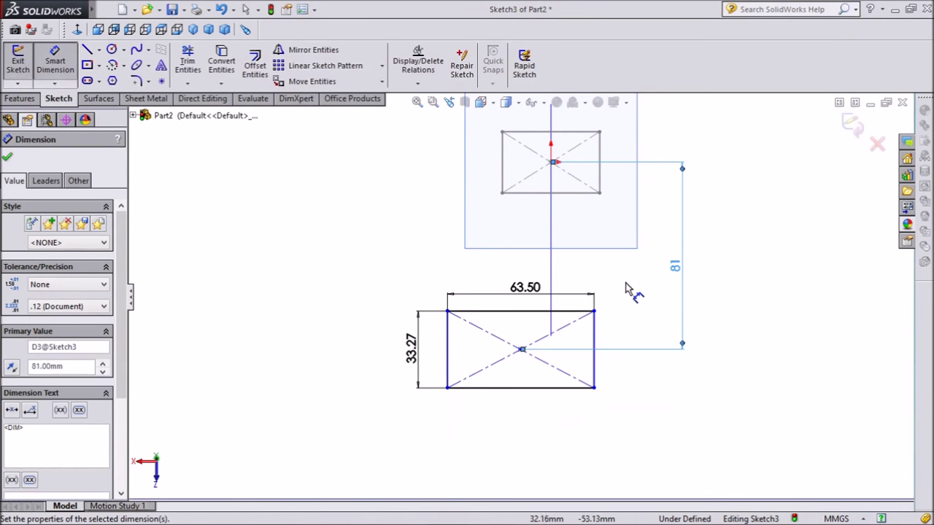
Add a vertical relation between the centre points of the upper and lower rectangles and finish the sketch.
{"action": "left_click", "coordinate": [7, 160]}
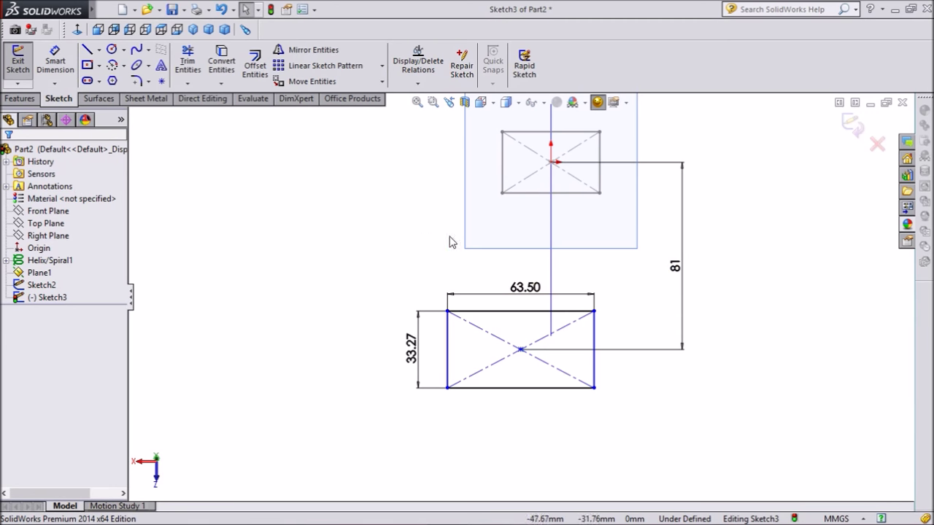
{"action": "left_click", "coordinate": [552, 163]}
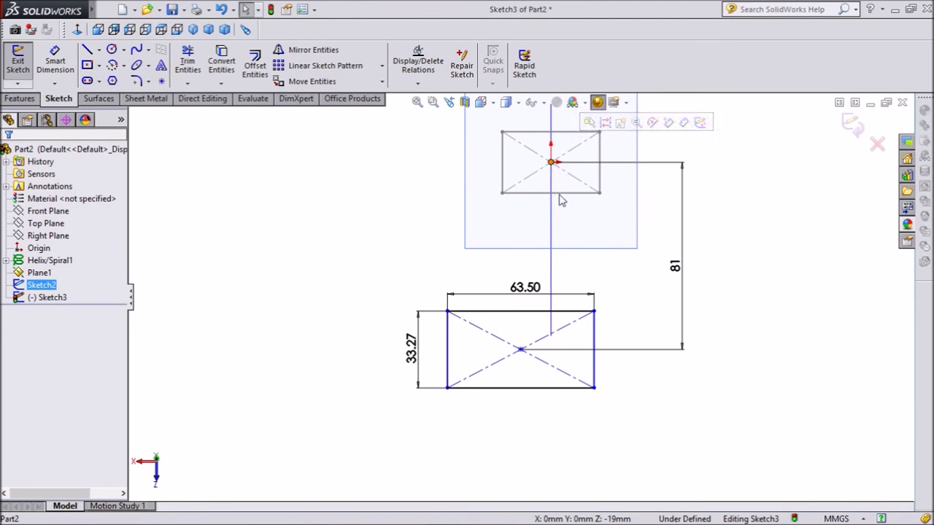
{"action": "left_click", "coordinate": [520, 350], "text": "ctrl"}
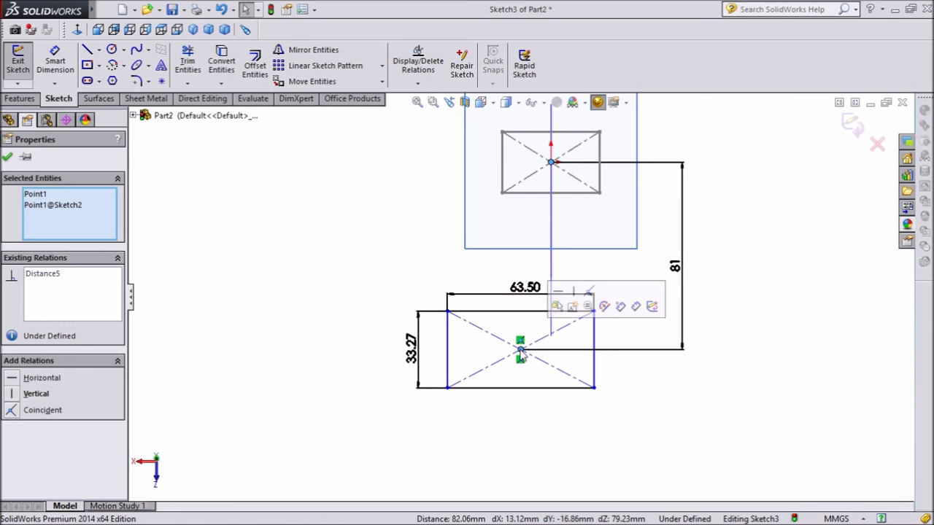
{"action": "left_click", "coordinate": [573, 293]}
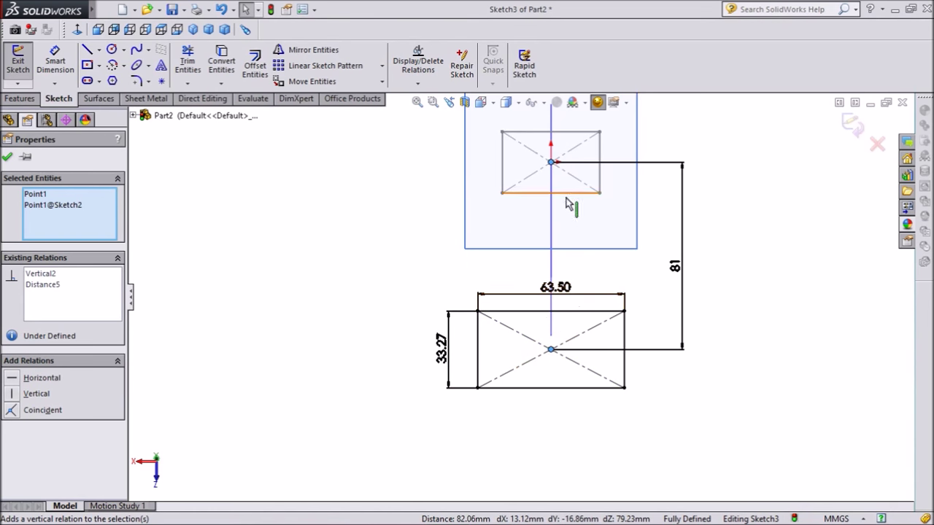
{"action": "left_click", "coordinate": [7, 159]}
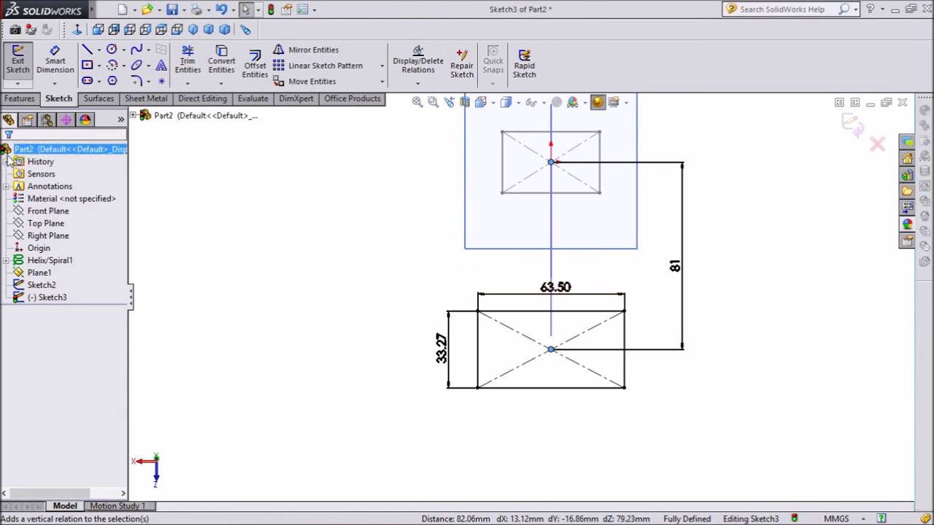
{"action": "left_click", "coordinate": [851, 123]}
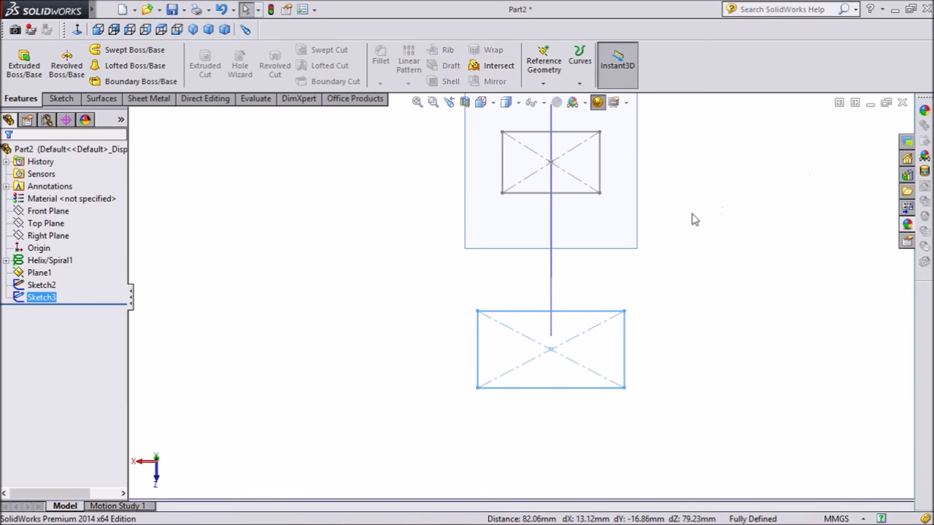
Hide the reference plane Plane1 that carries the two rectangle sketches.
{"action": "middle_click_drag", "start_coordinate": [646, 226], "coordinate": [661, 226]}
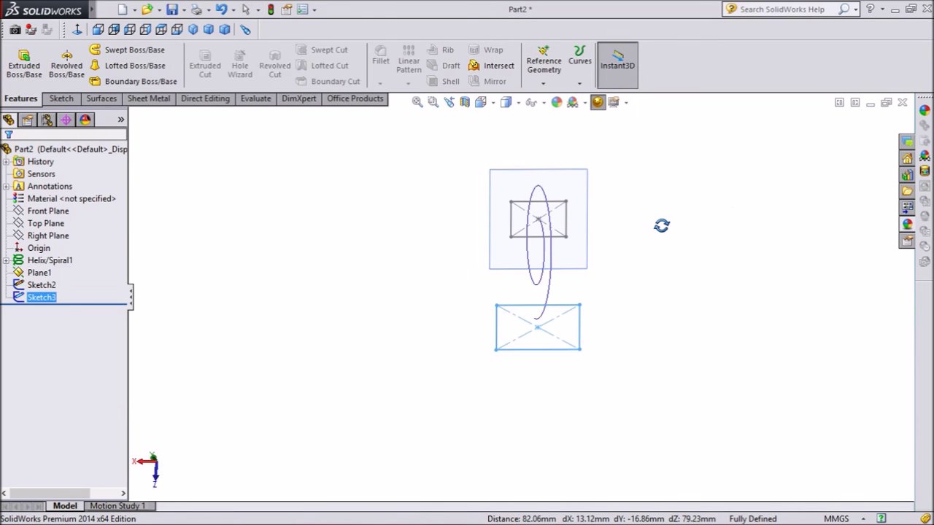
{"action": "left_click", "coordinate": [576, 188]}
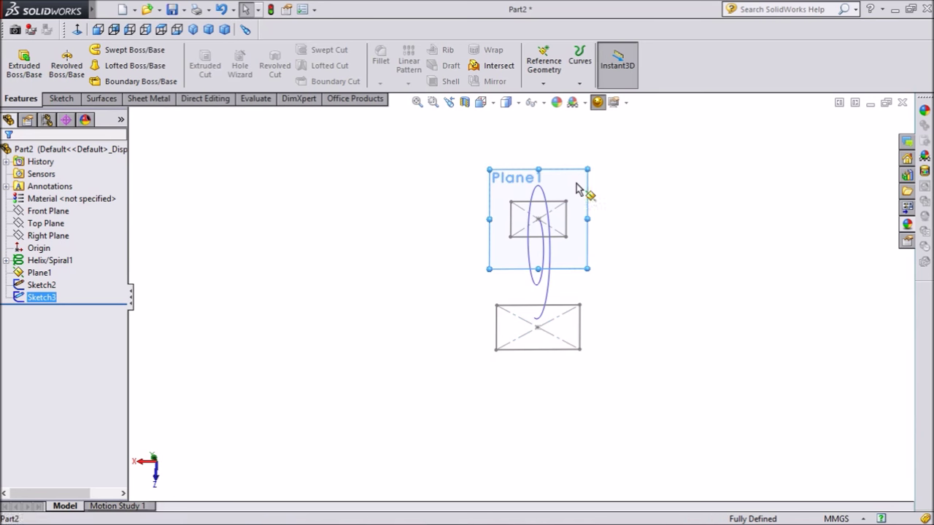
{"action": "left_click", "coordinate": [645, 141]}
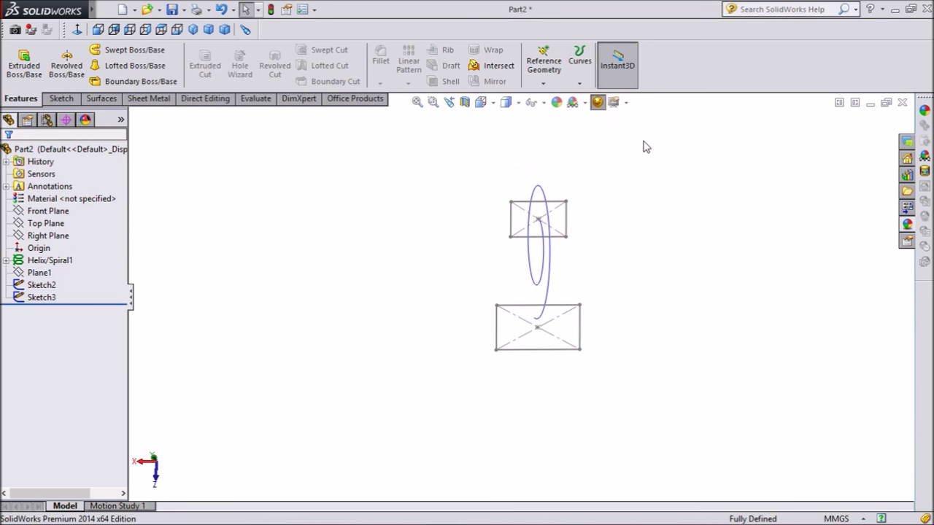
Start a Lofted Boss/Base with the upper and lower rectangles as profiles, picking the upper one's lower corner and the lower one's upper corner on the same side.
{"action": "mouse_move", "coordinate": [605, 271]}
{"action": "middle_mouse_down"}
{"action": "mouse_move", "coordinate": [600, 238]}
{"action": "mouse_move", "coordinate": [609, 244]}
{"action": "mouse_move", "coordinate": [598, 243]}
{"action": "middle_mouse_up"}
{"action": "scroll", "coordinate": [584, 234], "scroll_direction": "down", "scroll_amount": 3}
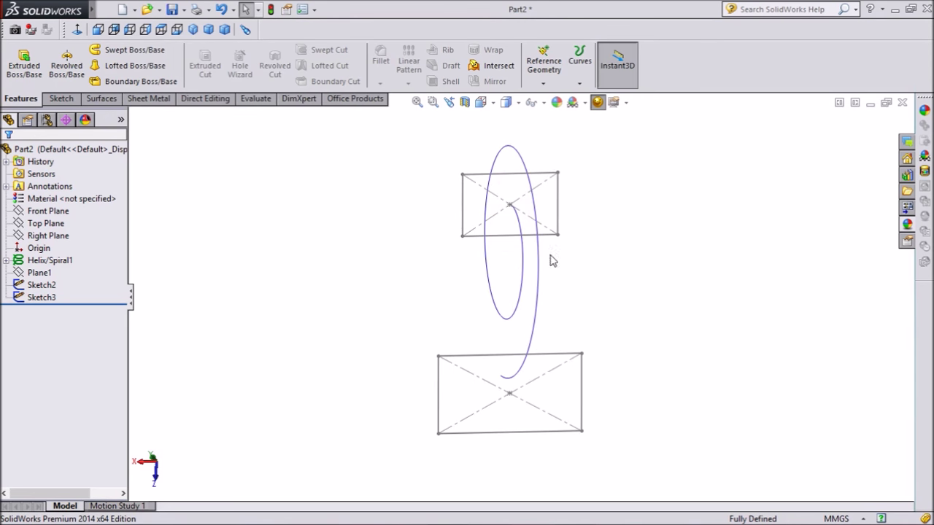
{"action": "scroll", "coordinate": [553, 252], "scroll_direction": "down", "scroll_amount": 2}
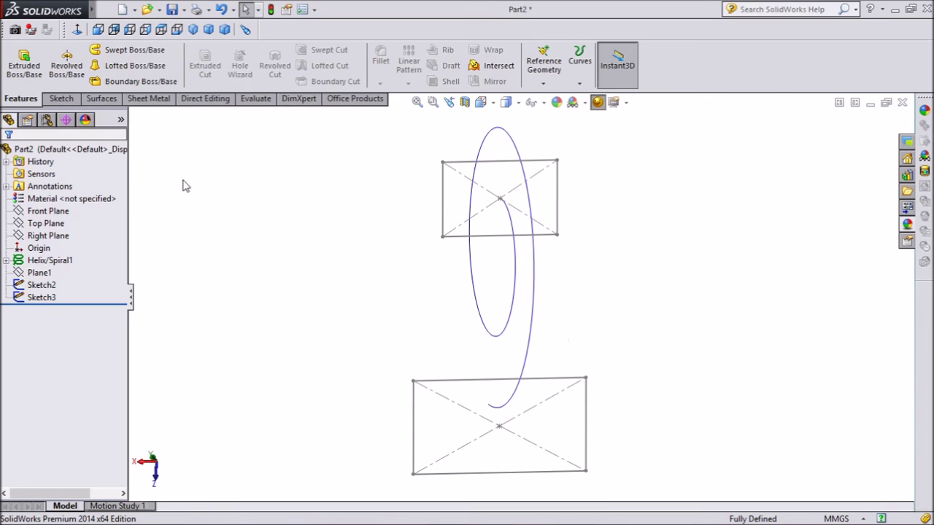
{"action": "left_click", "coordinate": [134, 67]}
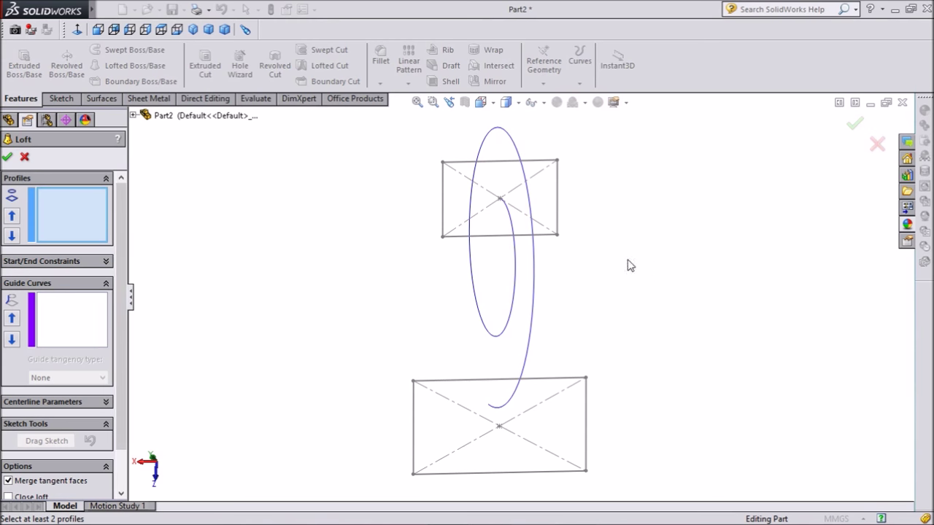
{"action": "left_click", "coordinate": [557, 236]}
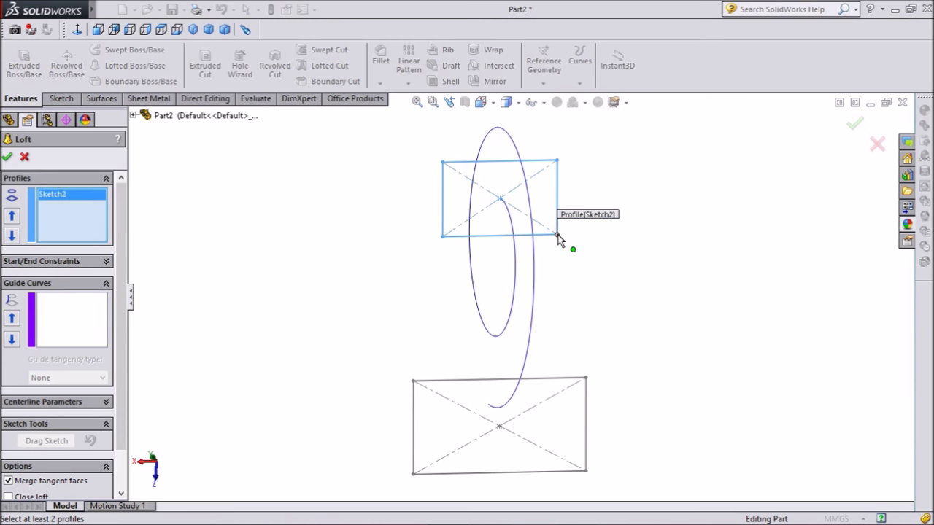
{"action": "left_click", "coordinate": [585, 378]}
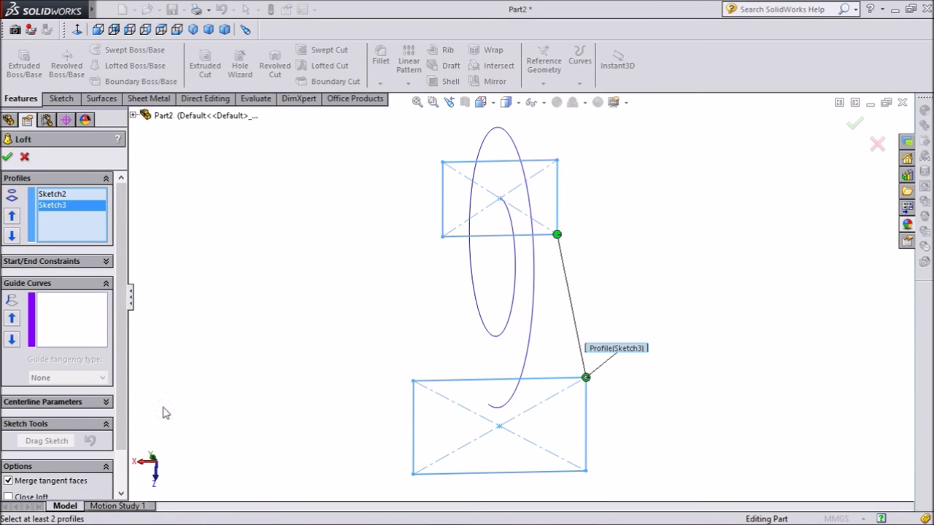
Set the spiral curve as the loft's centerline and create the lofted body.
{"action": "left_click", "coordinate": [107, 403]}
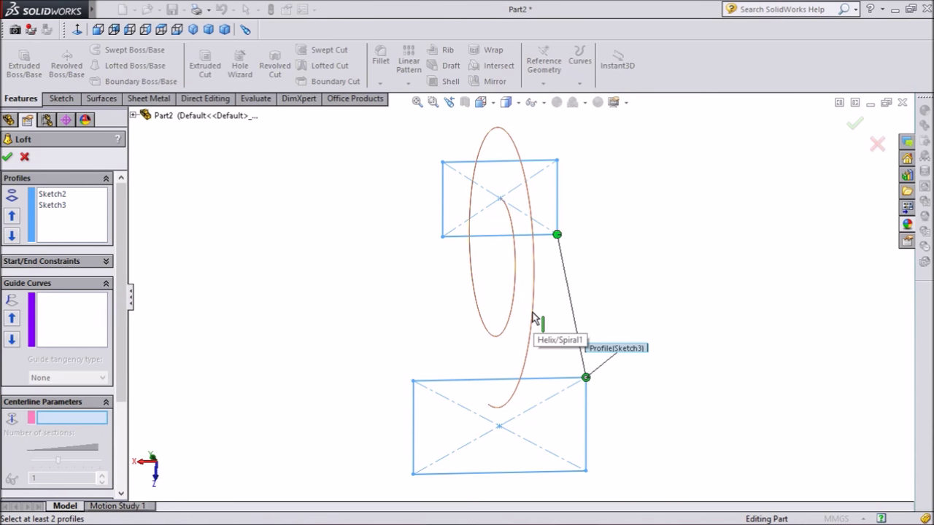
{"action": "middle_click_drag", "start_coordinate": [326, 262], "coordinate": [360, 269]}
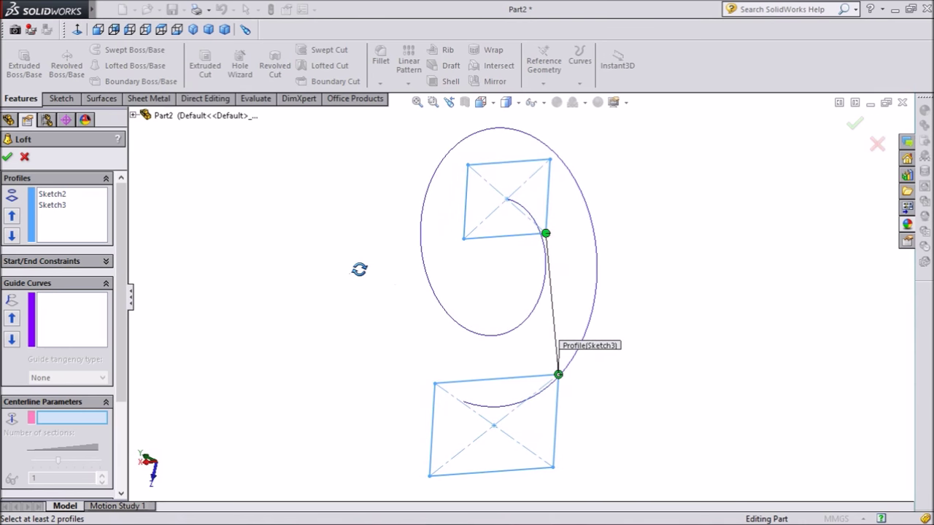
{"action": "left_click", "coordinate": [598, 281]}
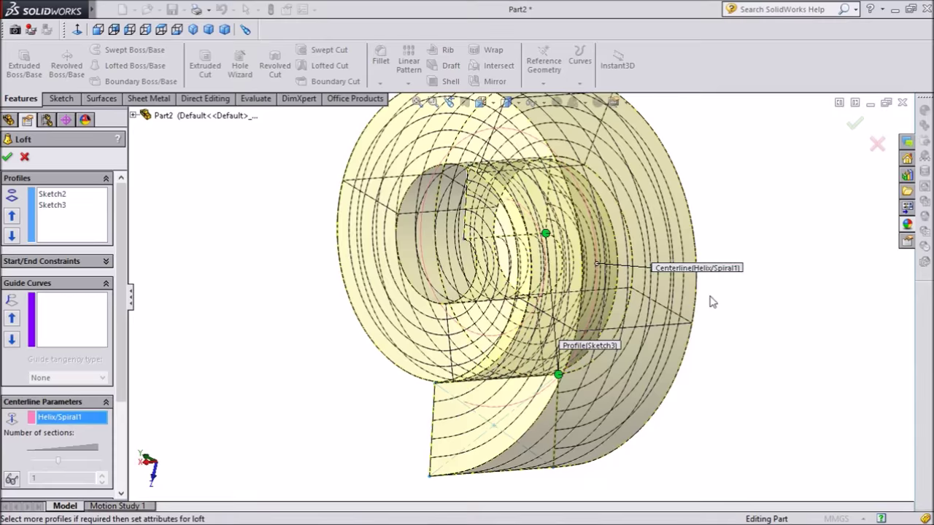
{"action": "middle_click_drag", "start_coordinate": [783, 263], "coordinate": [744, 288]}
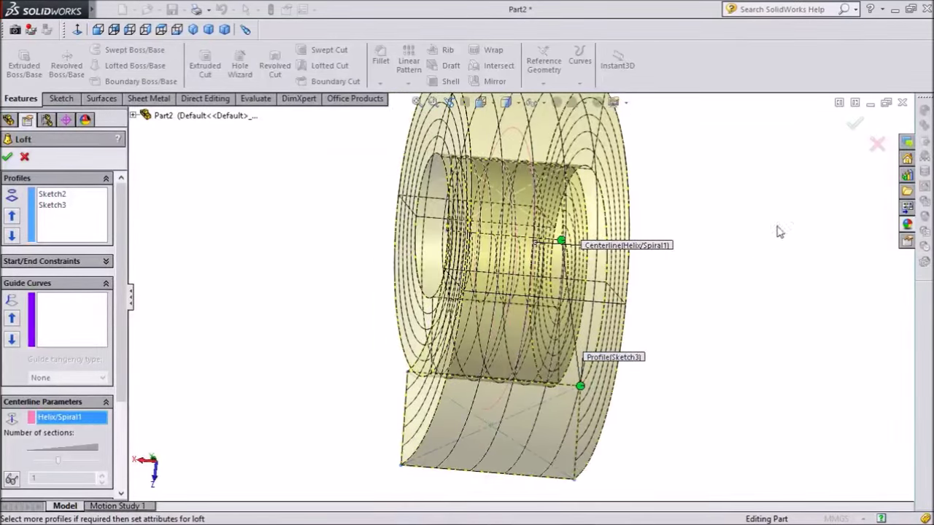
{"action": "left_click", "coordinate": [855, 125]}
{"action": "left_click", "coordinate": [718, 301]}
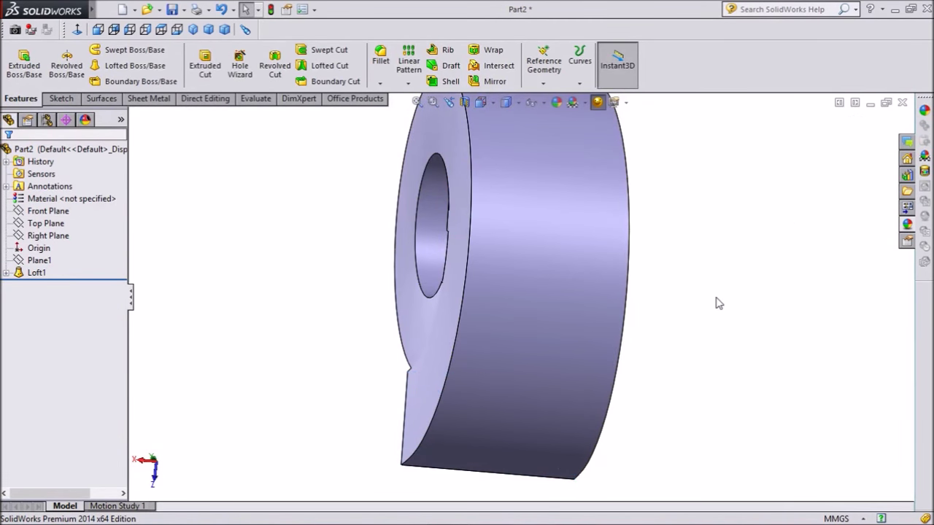
Examine the lofted spiral body from several sides, including its flat outer end face.
{"action": "middle_click_drag", "start_coordinate": [715, 302], "coordinate": [617, 292]}
{"action": "scroll", "coordinate": [620, 299], "scroll_direction": "up", "scroll_amount": 3}
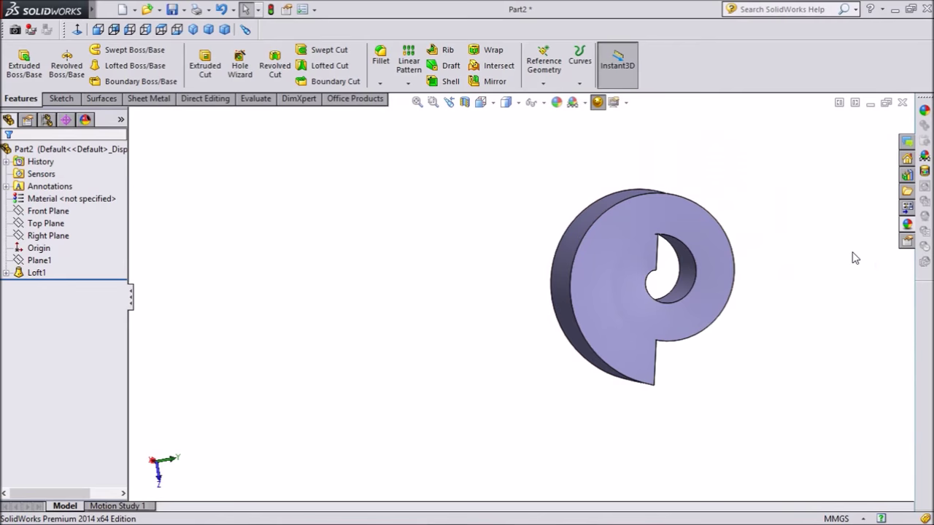
{"action": "scroll", "coordinate": [754, 246], "scroll_direction": "down", "scroll_amount": 4}
{"action": "middle_click_drag", "start_coordinate": [749, 254], "coordinate": [629, 207]}
{"action": "middle_click_drag", "start_coordinate": [364, 307], "coordinate": [354, 222]}
{"action": "left_click_drag", "start_coordinate": [354, 223], "coordinate": [355, 221]}
{"action": "key", "text": "Escape"}
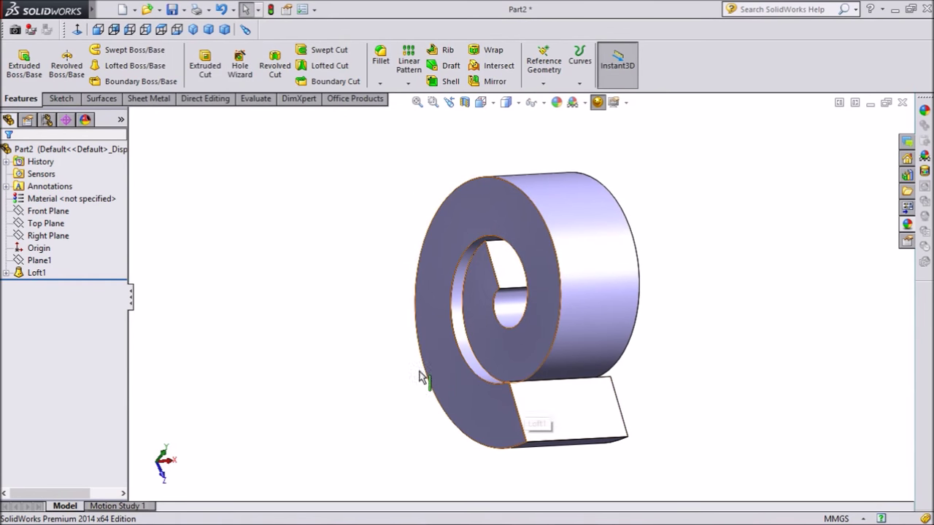
{"action": "mouse_move", "coordinate": [340, 309]}
{"action": "middle_mouse_down"}
{"action": "mouse_move", "coordinate": [325, 304]}
{"action": "mouse_move", "coordinate": [336, 317]}
{"action": "middle_mouse_up"}
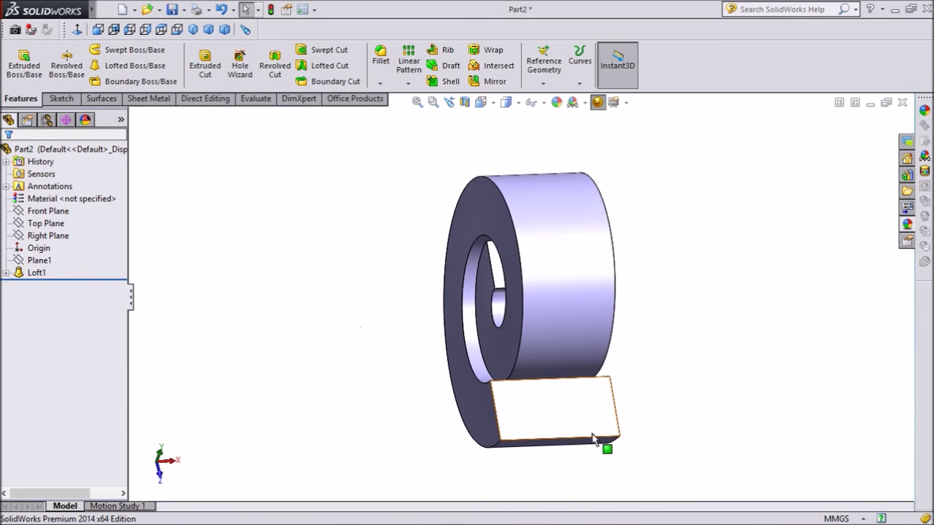
Create a reference plane offset 63.5 mm outward from the flat rectangular face at the spiral's outer end.
{"action": "left_click", "coordinate": [546, 63]}
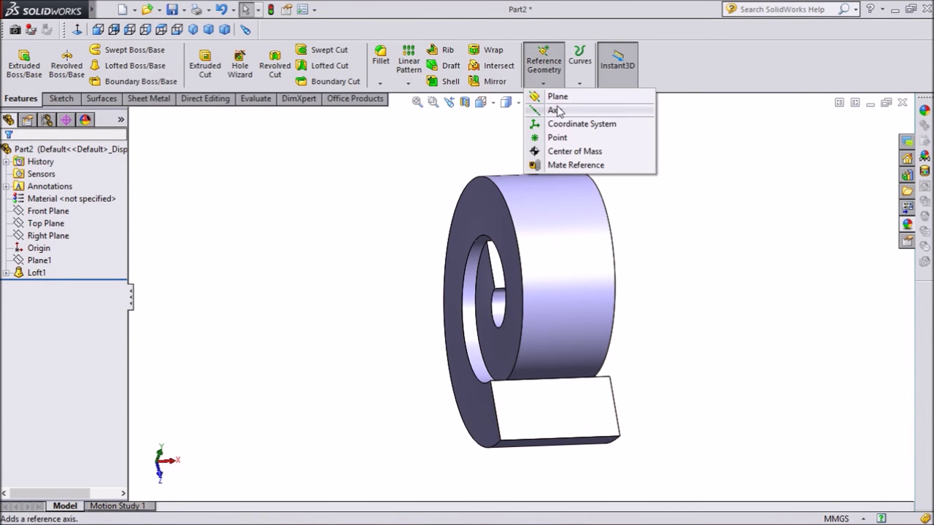
{"action": "left_click", "coordinate": [558, 99]}
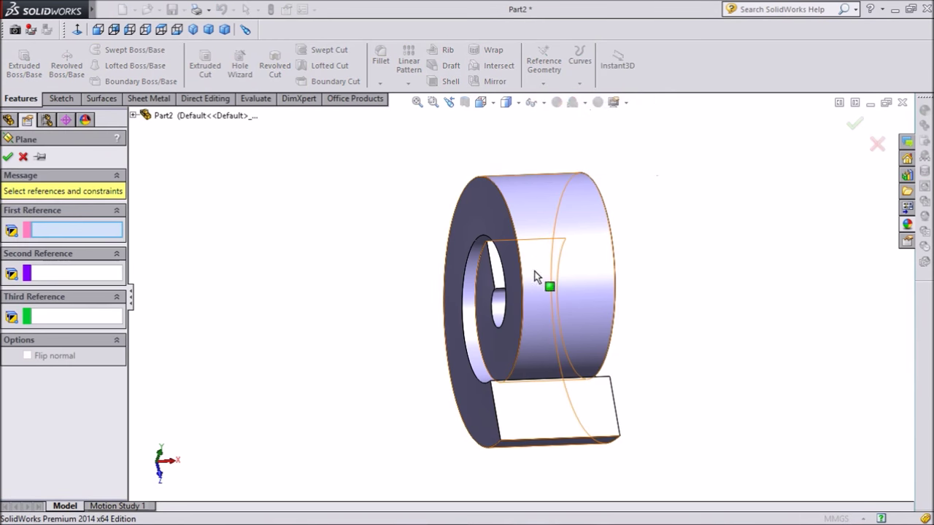
{"action": "left_click", "coordinate": [551, 415]}
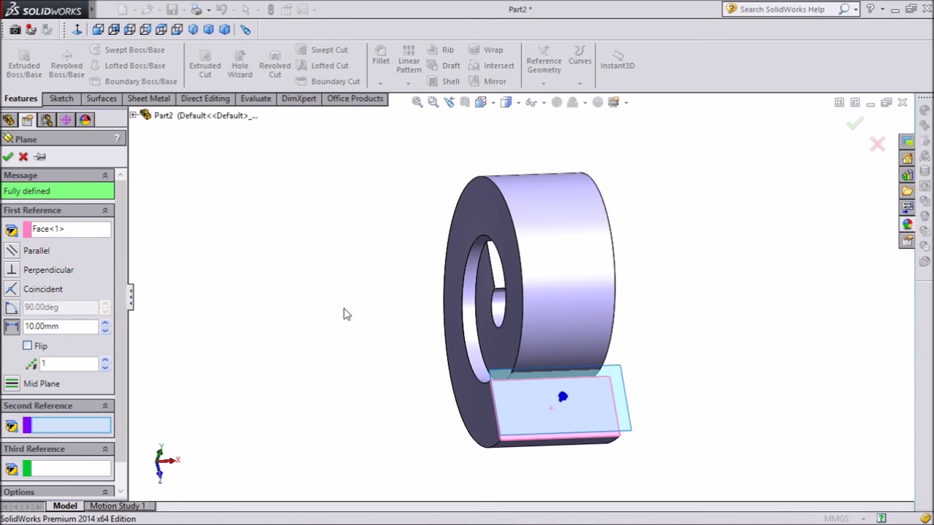
{"action": "middle_click_drag", "start_coordinate": [344, 315], "coordinate": [364, 316]}
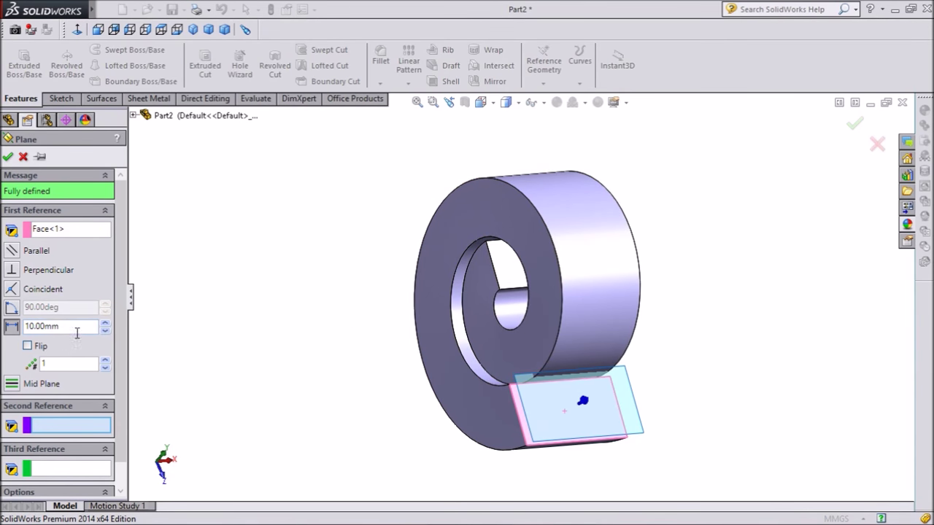
{"action": "left_click_drag", "start_coordinate": [60, 328], "coordinate": [26, 324]}
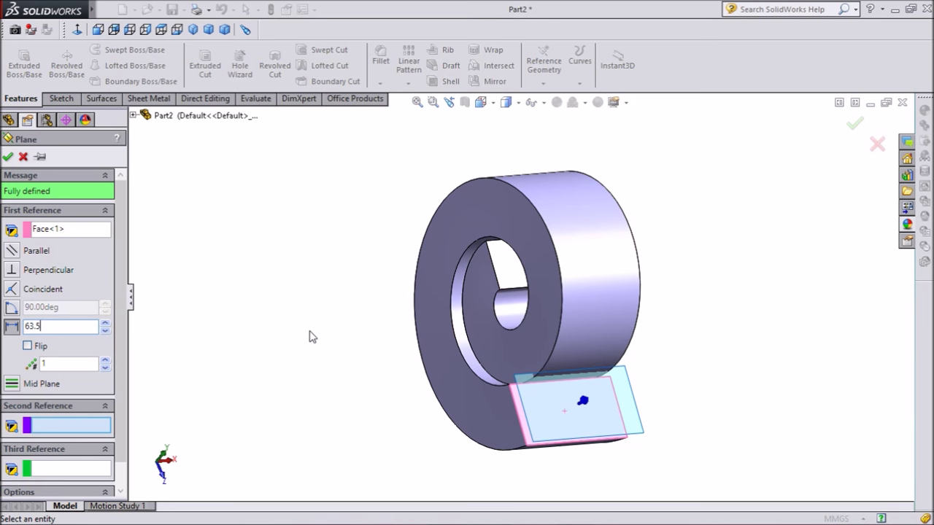
{"action": "key", "text": "Return"}
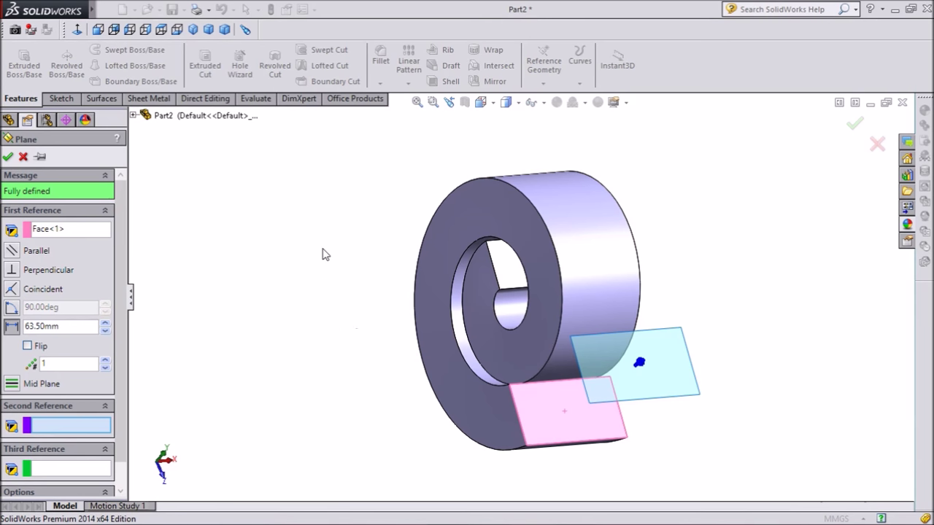
{"action": "mouse_move", "coordinate": [345, 232]}
{"action": "middle_mouse_down"}
{"action": "mouse_move", "coordinate": [386, 250]}
{"action": "mouse_move", "coordinate": [355, 245]}
{"action": "middle_mouse_up"}
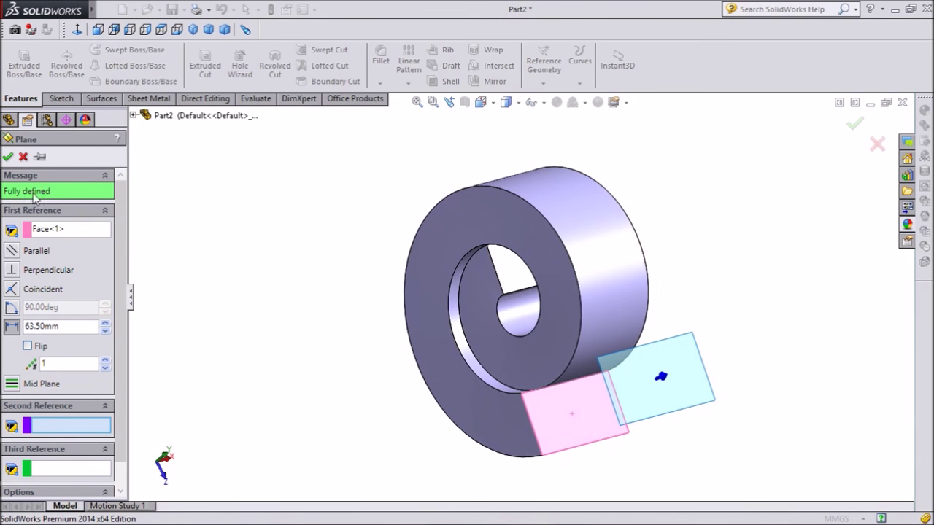
{"action": "left_click", "coordinate": [7, 157]}
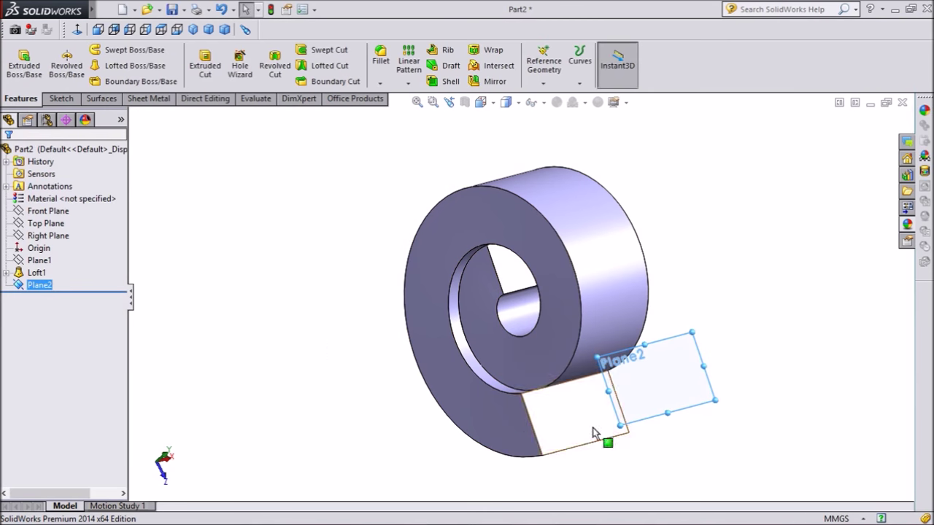
Open a new sketch on the plane offset from the spiral's outer end and view it face-on.
{"action": "scroll", "coordinate": [690, 389], "scroll_direction": "down", "scroll_amount": 2}
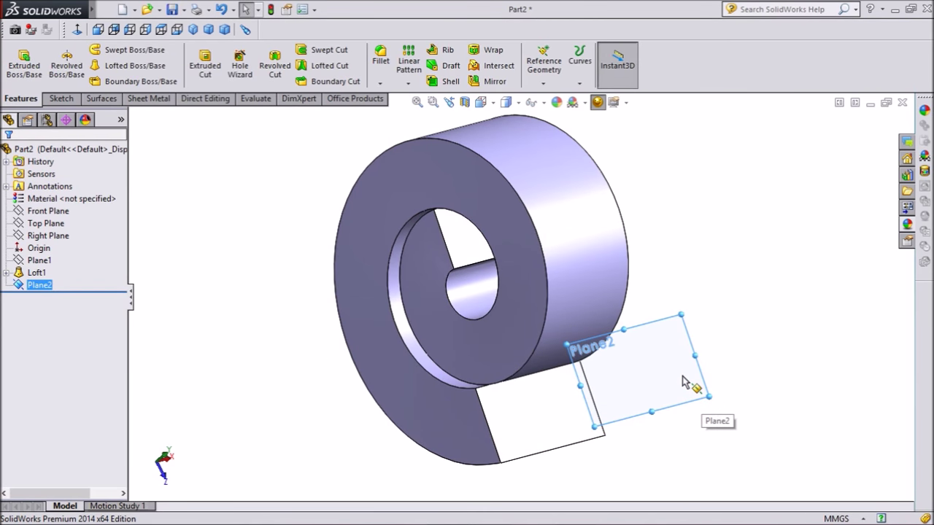
{"action": "left_click", "coordinate": [684, 383]}
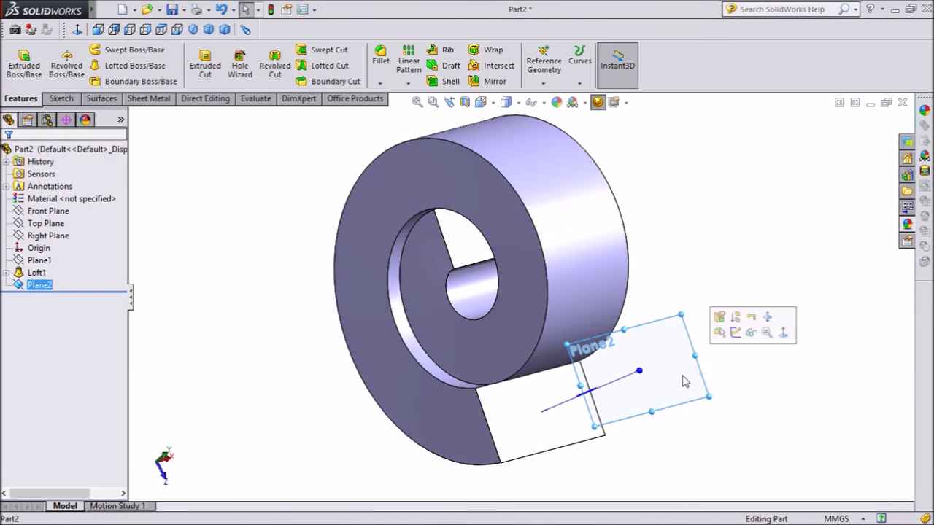
{"action": "left_click", "coordinate": [737, 333]}
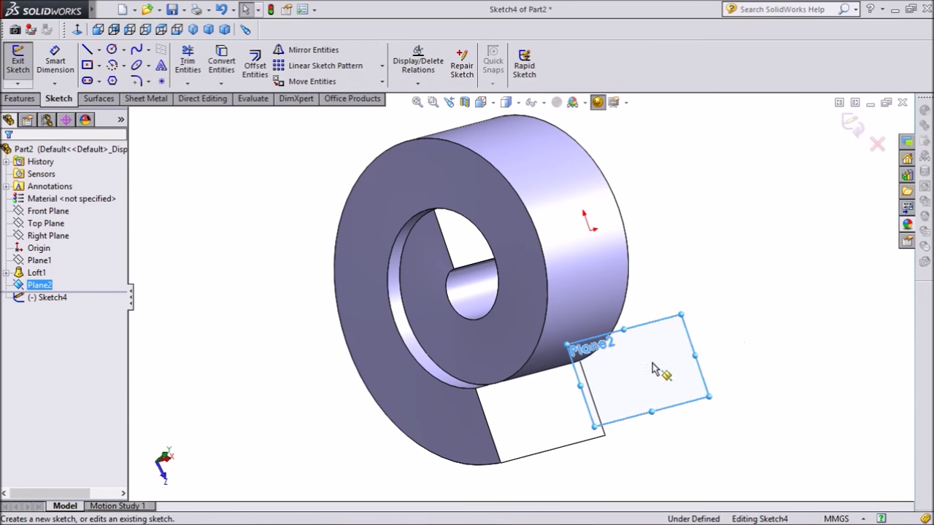
{"action": "left_click", "coordinate": [78, 30]}
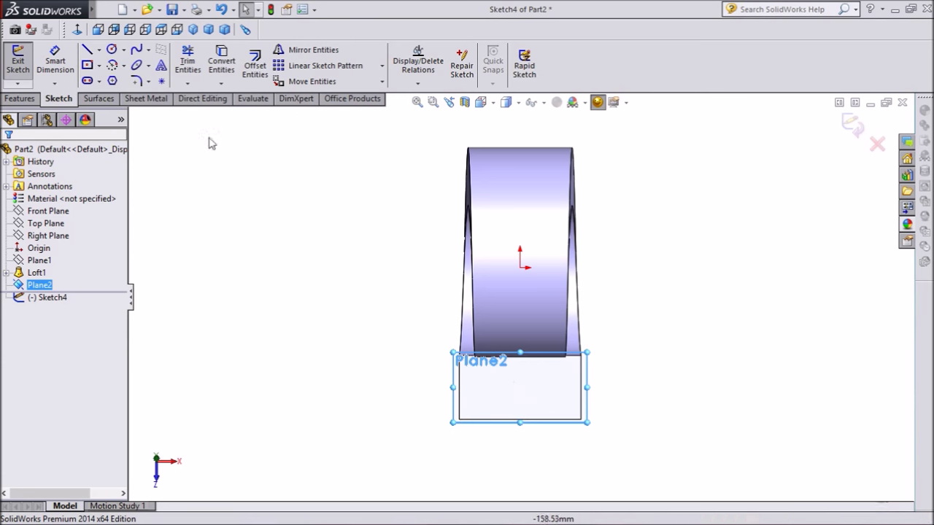
Sketch a diagonal centerline between two opposite corners of the spiral's rectangular end face.
{"action": "left_click", "coordinate": [98, 49]}
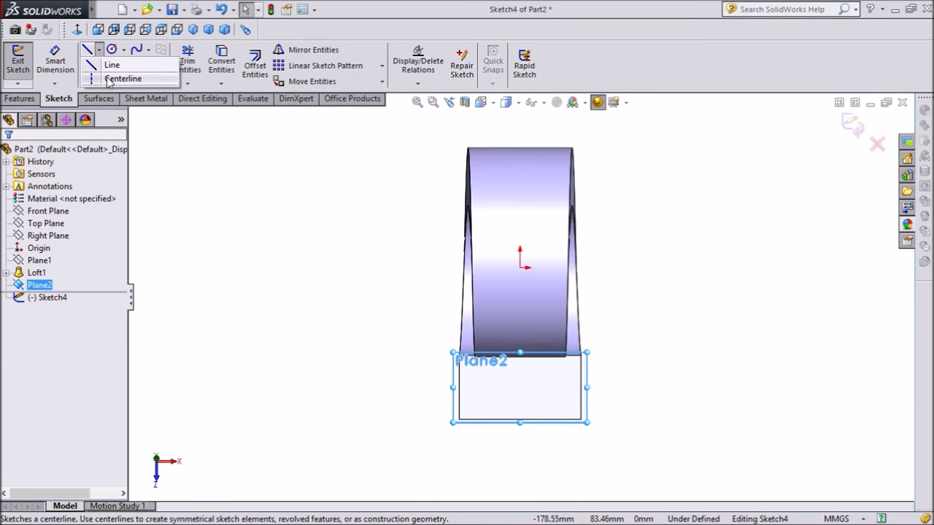
{"action": "left_click", "coordinate": [109, 79]}
{"action": "scroll", "coordinate": [558, 412], "scroll_direction": "down", "scroll_amount": 4}
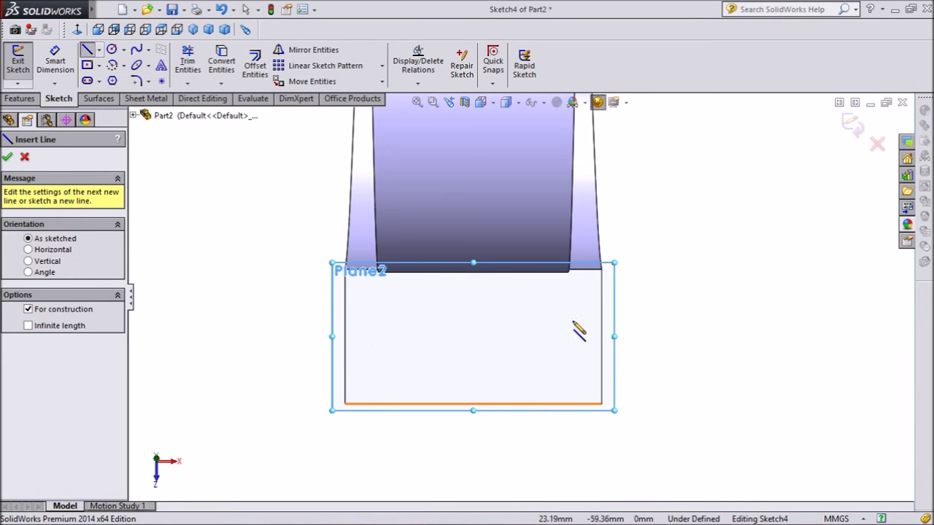
{"action": "left_click", "coordinate": [602, 269]}
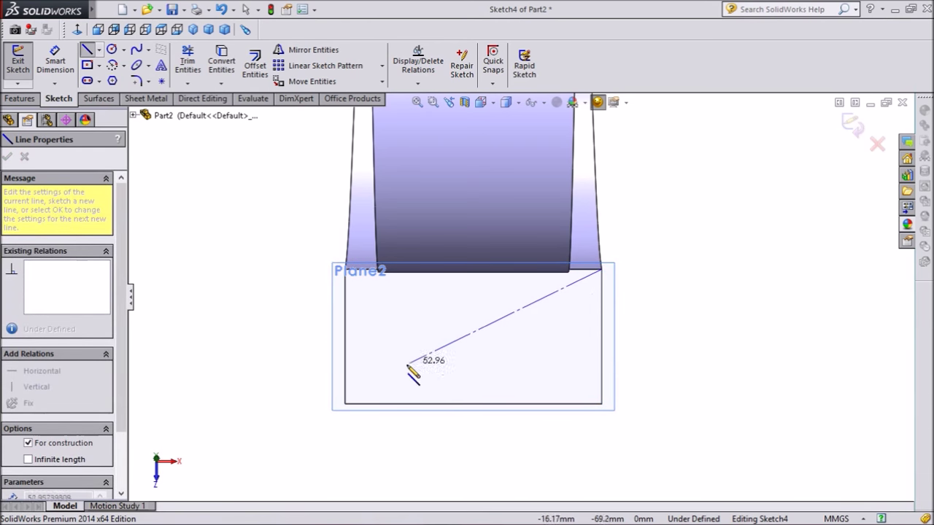
{"action": "left_click", "coordinate": [345, 403]}
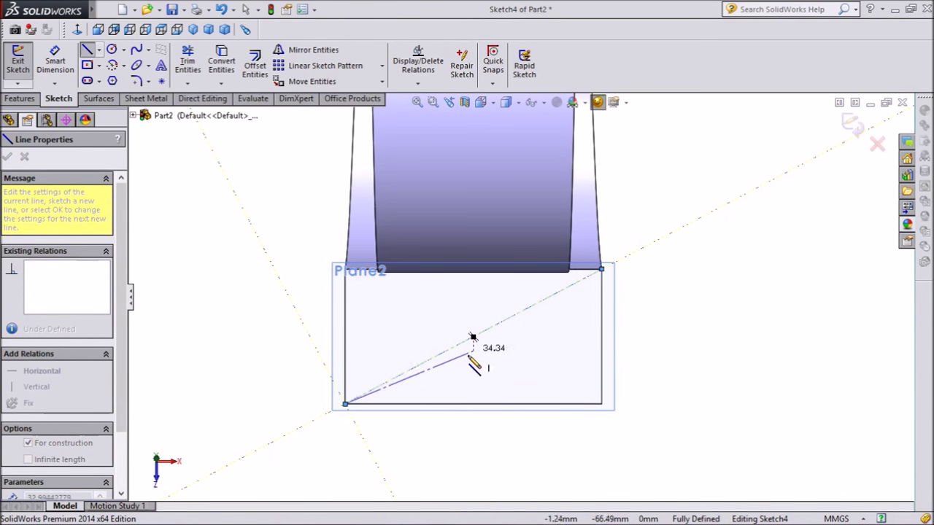
{"action": "right_click", "coordinate": [675, 385]}
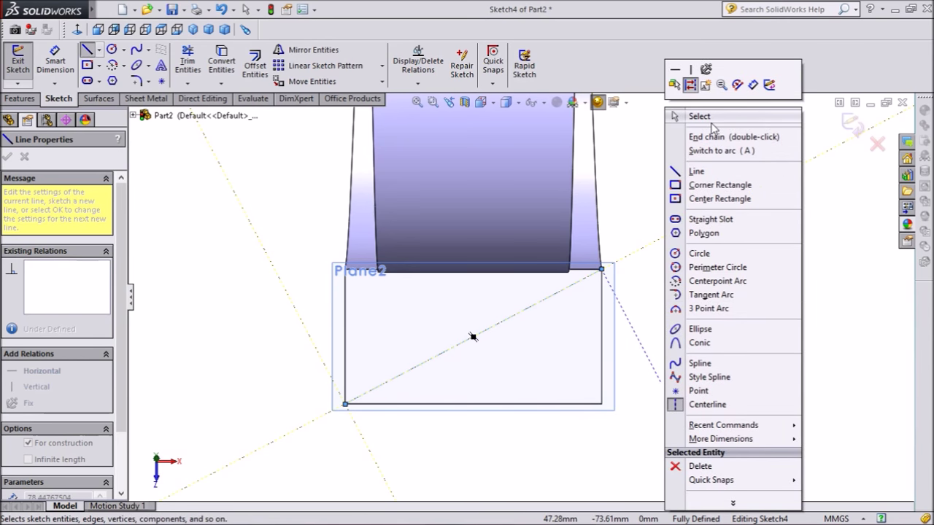
{"action": "left_click", "coordinate": [708, 116]}
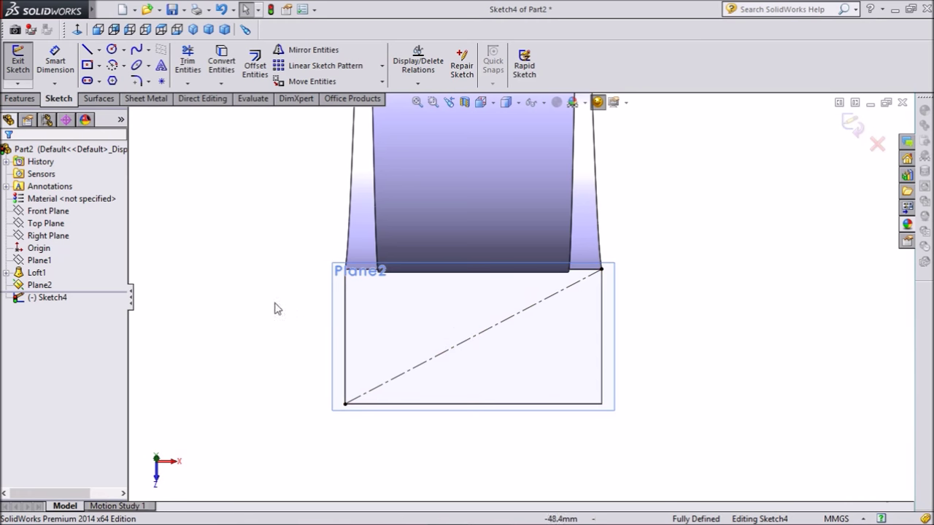
Sketch a circle about 45 mm in diameter centered on the midpoint of the diagonal centerline.
{"action": "left_click", "coordinate": [112, 49]}
{"action": "middle_click_drag", "start_coordinate": [267, 299], "coordinate": [314, 310]}
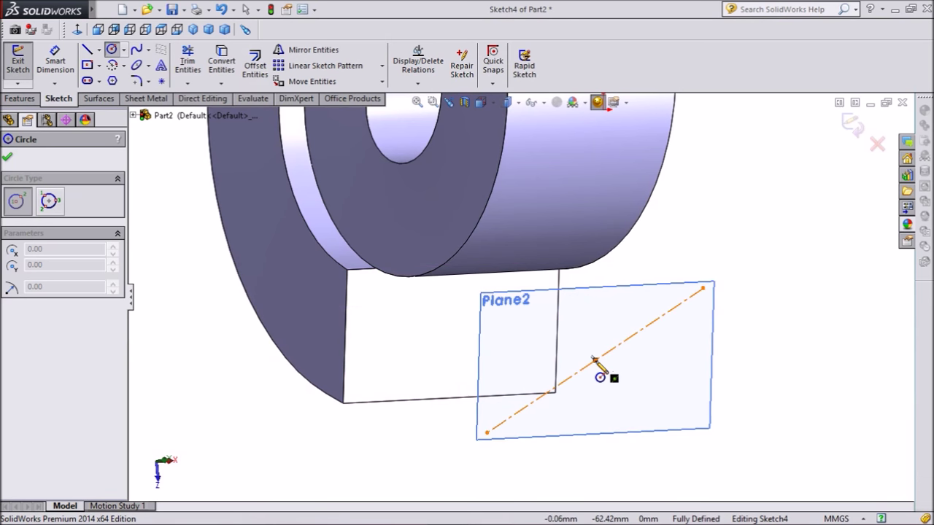
{"action": "left_click", "coordinate": [595, 360]}
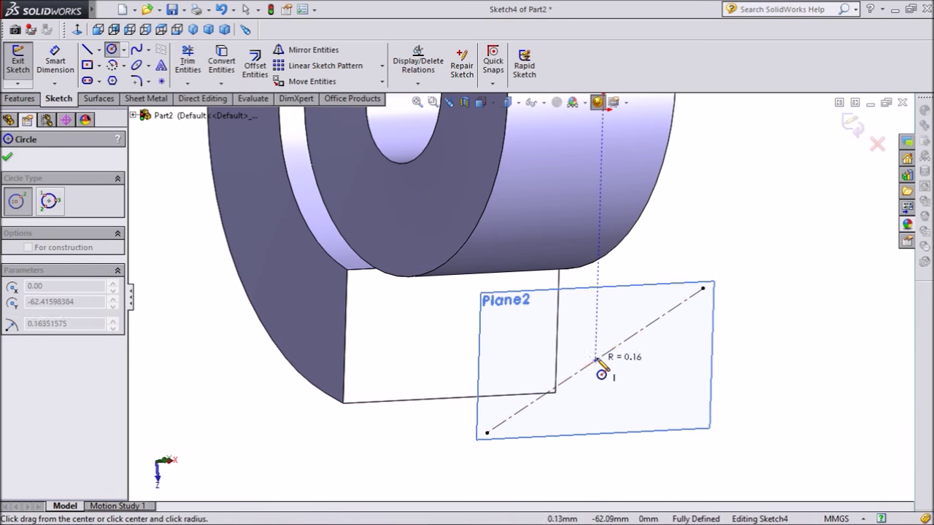
{"action": "left_click", "coordinate": [625, 286]}
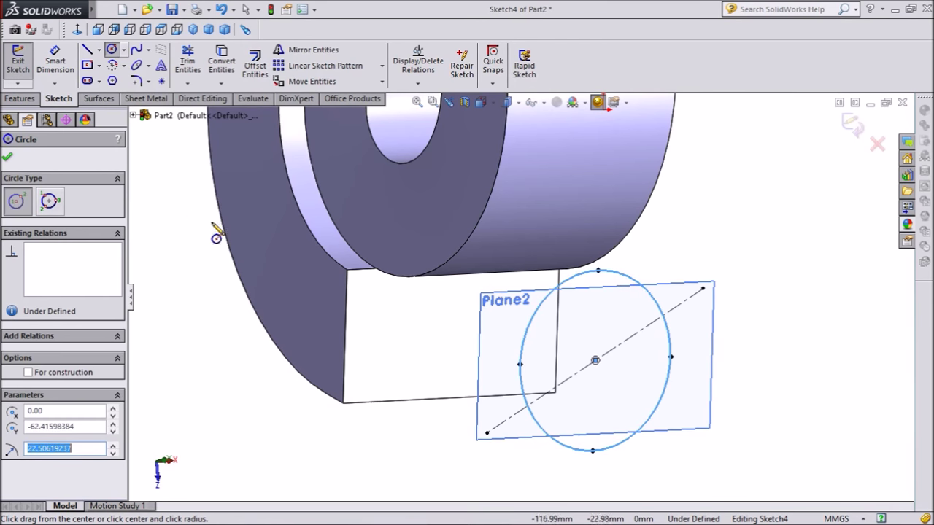
Dimension the circle's diameter at 63.5 mm and finish the sketch.
{"action": "left_click", "coordinate": [55, 62]}
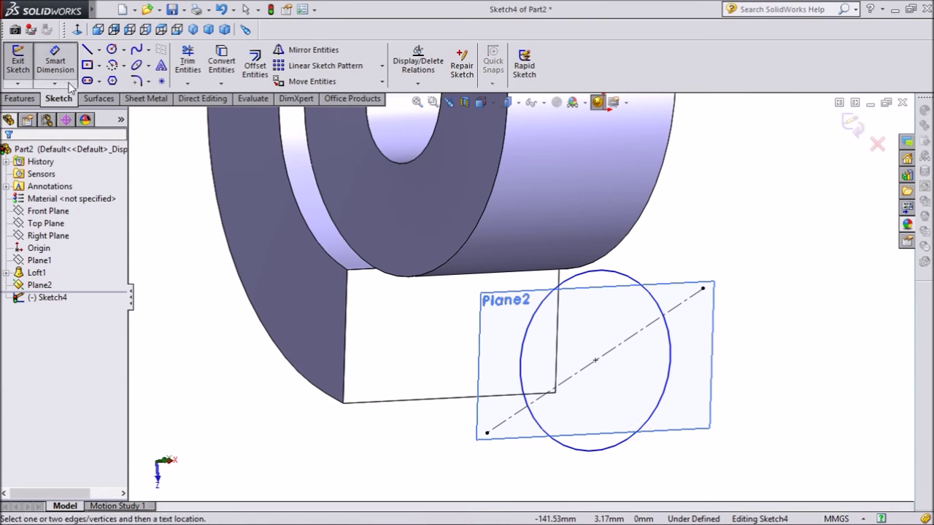
{"action": "left_click", "coordinate": [669, 392]}
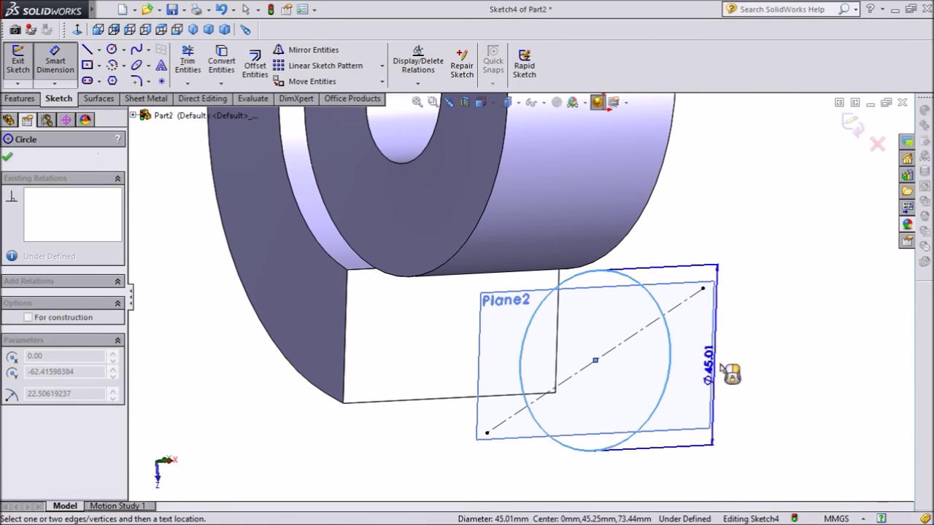
{"action": "left_click", "coordinate": [766, 363]}
{"action": "type", "text": "6"}
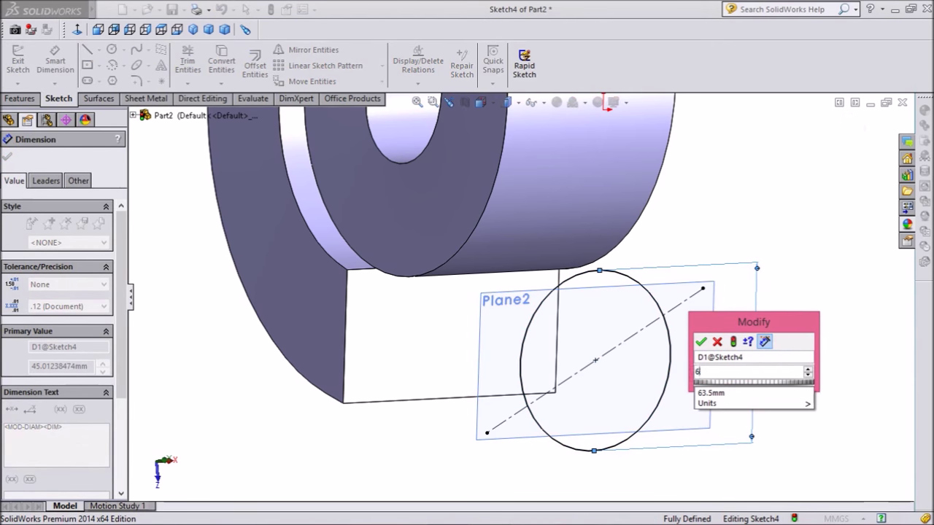
{"action": "type", "text": "3.5"}
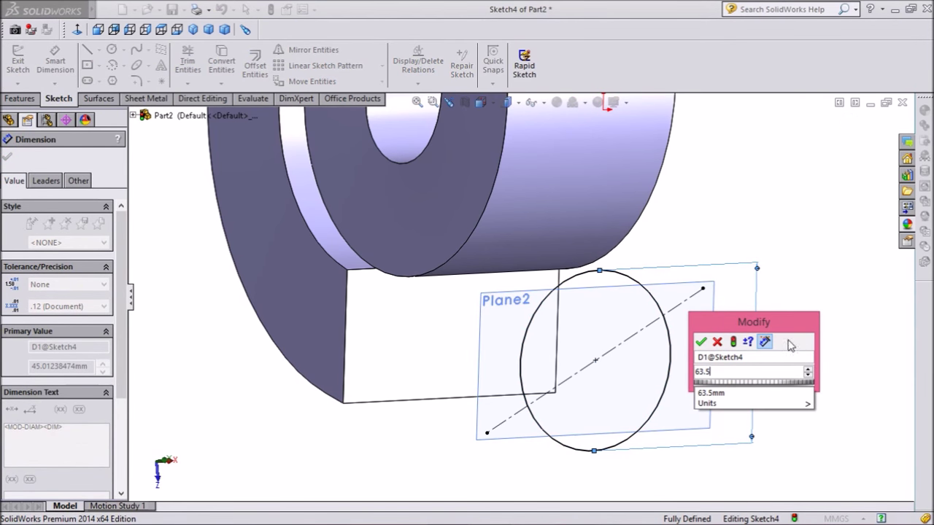
{"action": "left_click", "coordinate": [700, 343]}
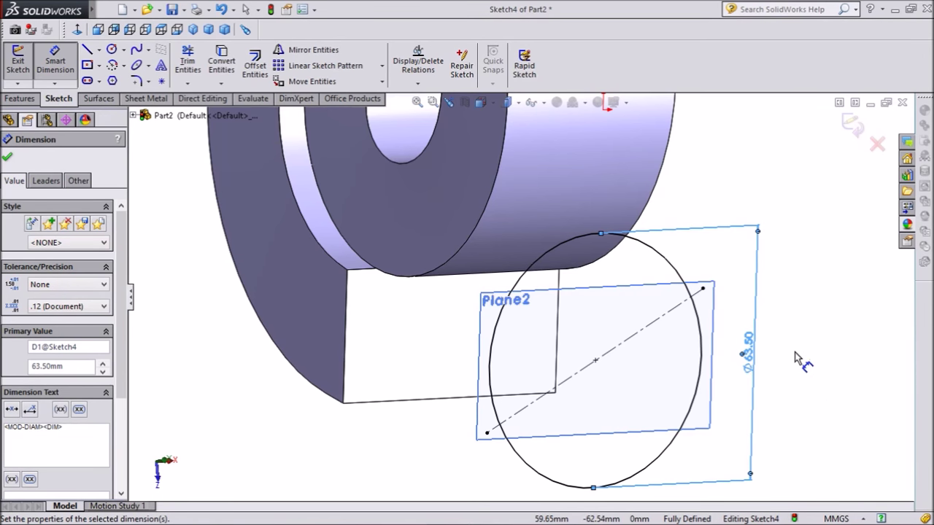
{"action": "scroll", "coordinate": [799, 359], "scroll_direction": "up", "scroll_amount": 2}
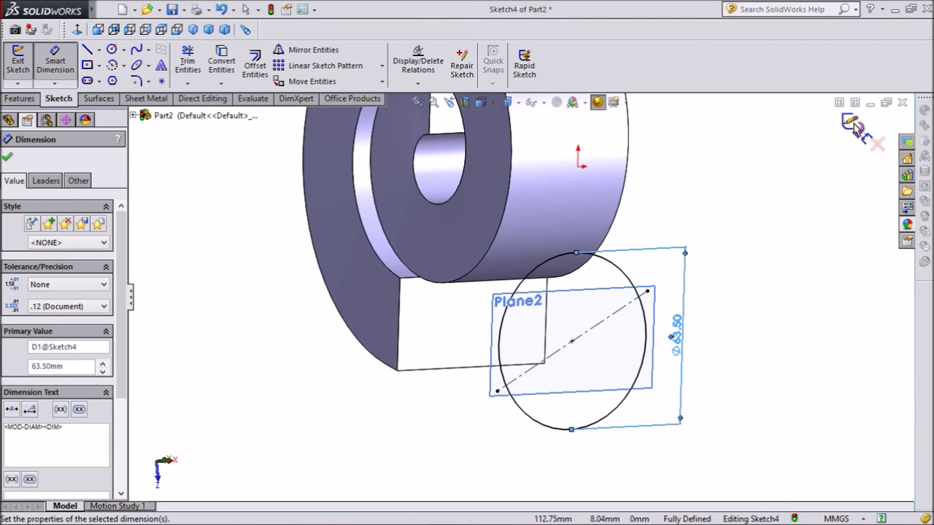
{"action": "left_click", "coordinate": [854, 125]}
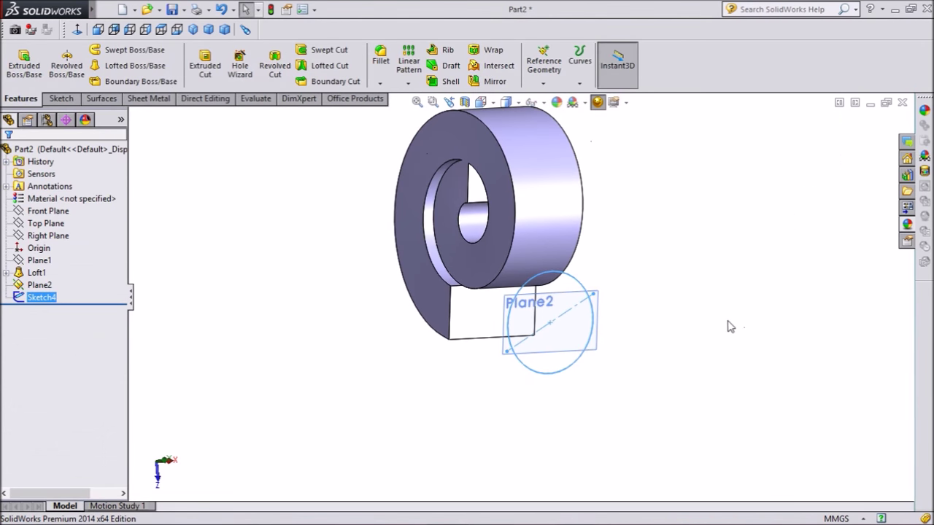
Start a Boundary Boss/Base and clear the preselected circle sketch from Direction 1.
{"action": "middle_click_drag", "start_coordinate": [656, 147], "coordinate": [551, 172]}
{"action": "scroll", "coordinate": [494, 409], "scroll_direction": "down", "scroll_amount": 4}
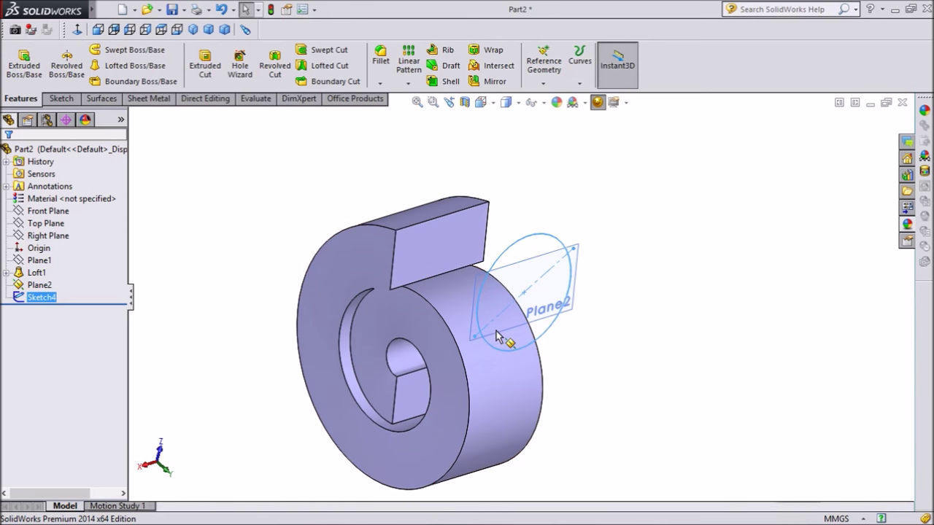
{"action": "scroll", "coordinate": [442, 354], "scroll_direction": "down", "scroll_amount": 3}
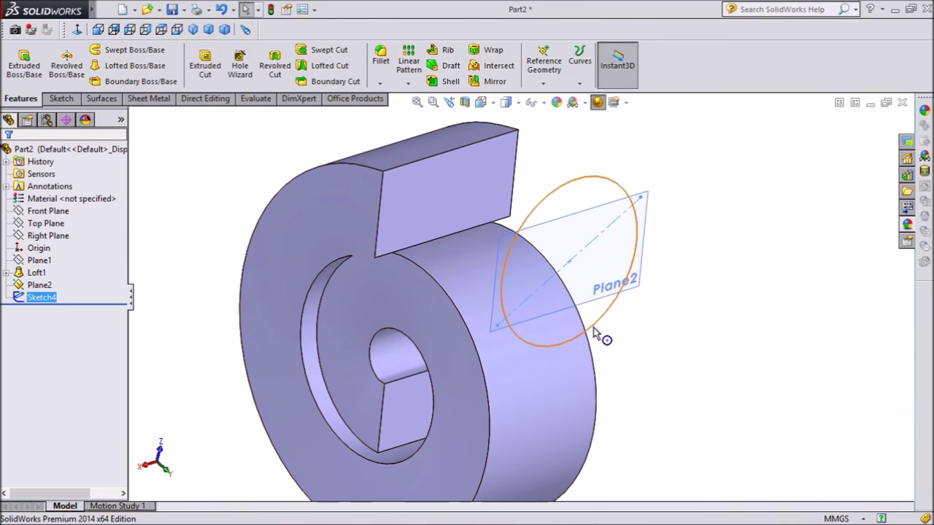
{"action": "middle_click_drag", "start_coordinate": [654, 323], "coordinate": [659, 364]}
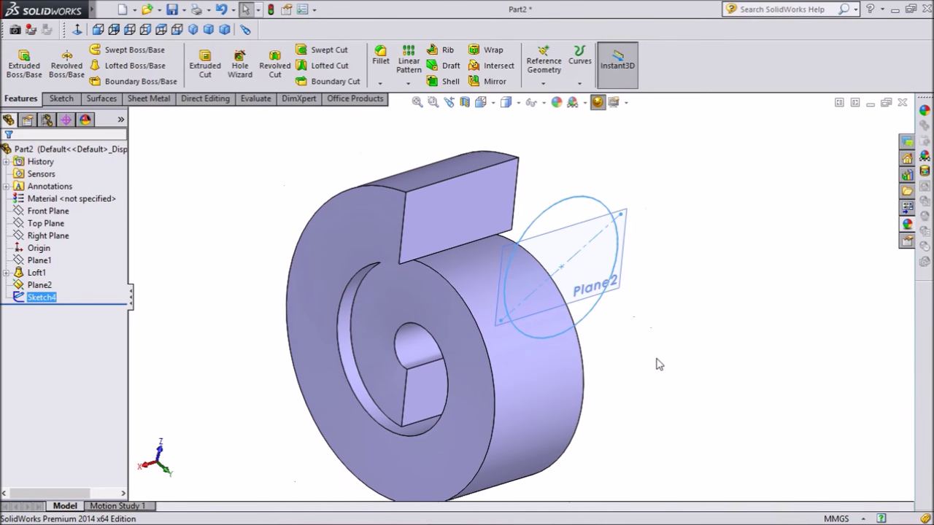
{"action": "left_click", "coordinate": [141, 81]}
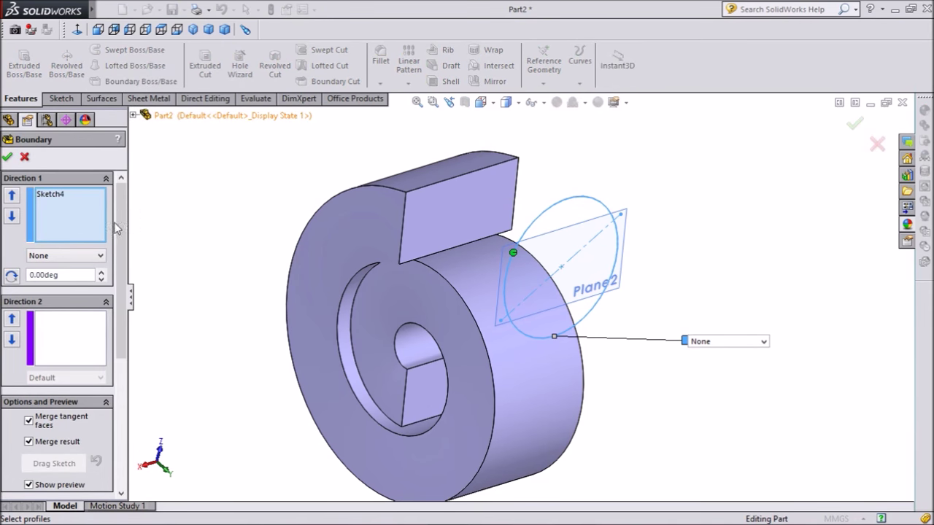
{"action": "right_click", "coordinate": [69, 196]}
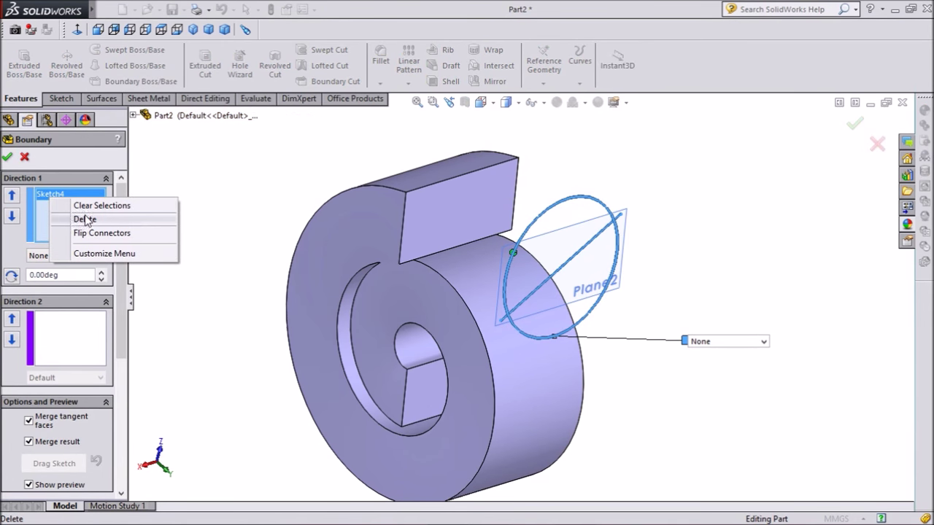
{"action": "left_click", "coordinate": [85, 208]}
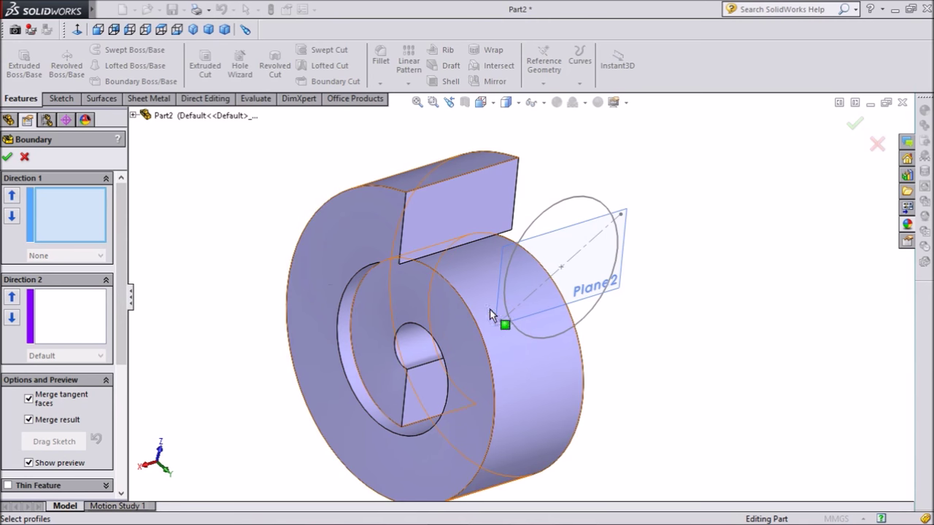
Add the spiral's rectangular outer end face as the first Direction 1 profile, with Curvature To Face.
{"action": "left_click", "coordinate": [449, 219]}
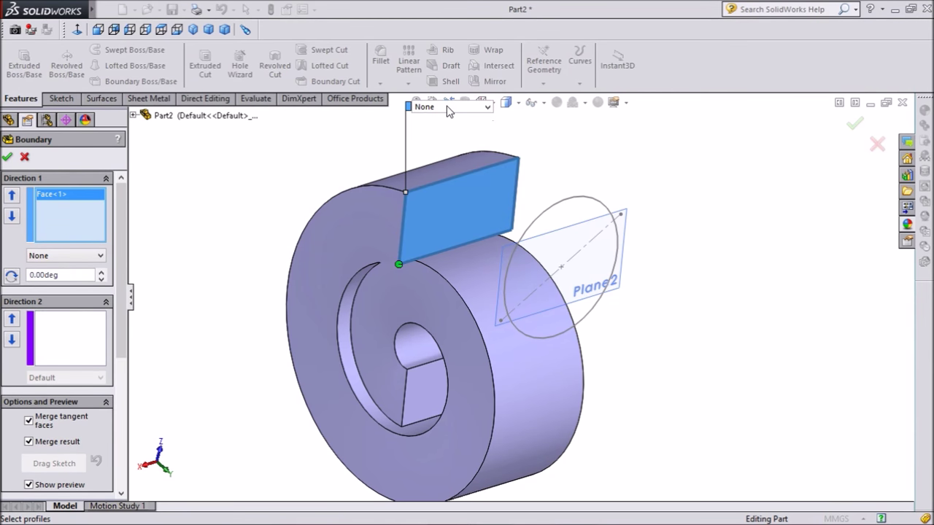
{"action": "left_click", "coordinate": [488, 108]}
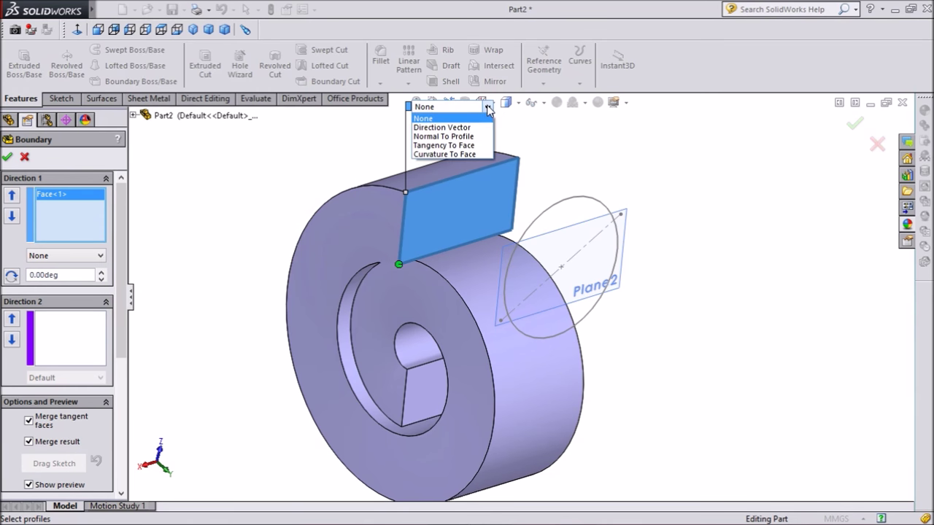
{"action": "left_click", "coordinate": [467, 155]}
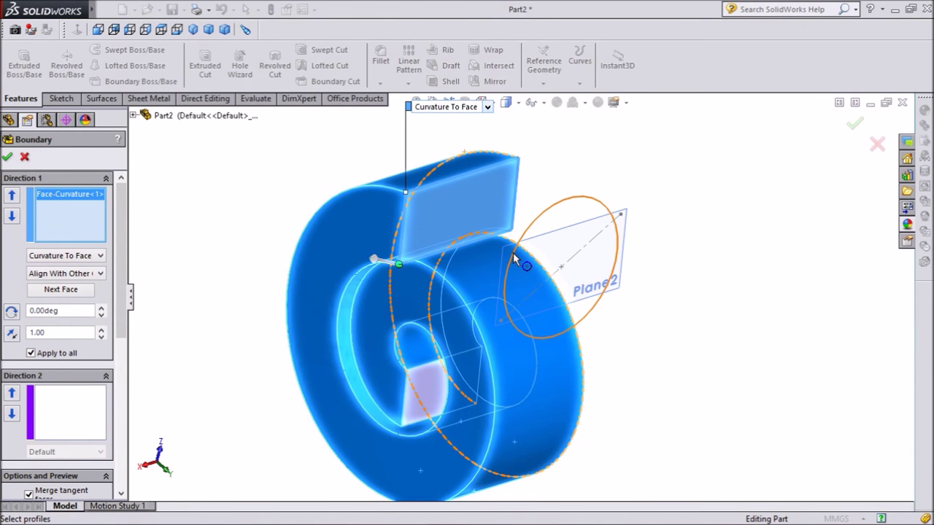
Add the circle sketch as the second Direction 1 profile, with its tangency set to Normal To Profile.
{"action": "left_click", "coordinate": [512, 253]}
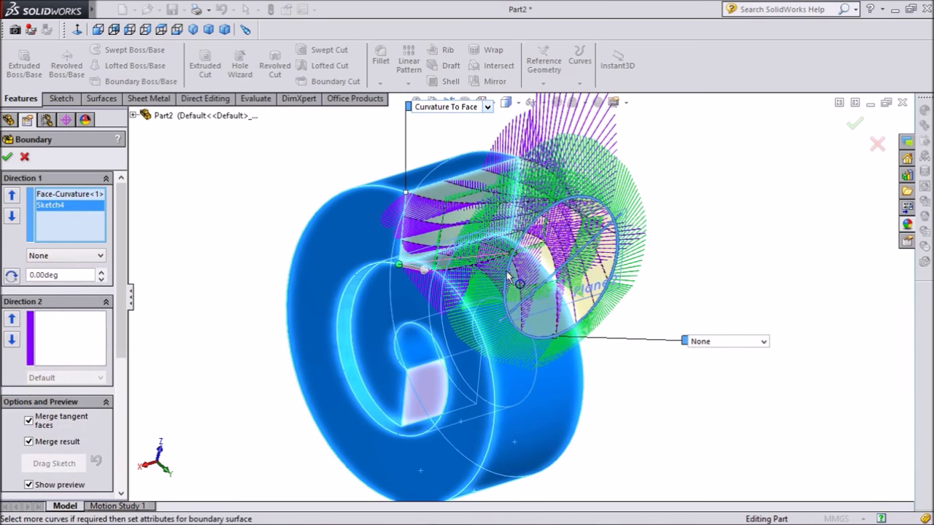
{"action": "left_click", "coordinate": [764, 342]}
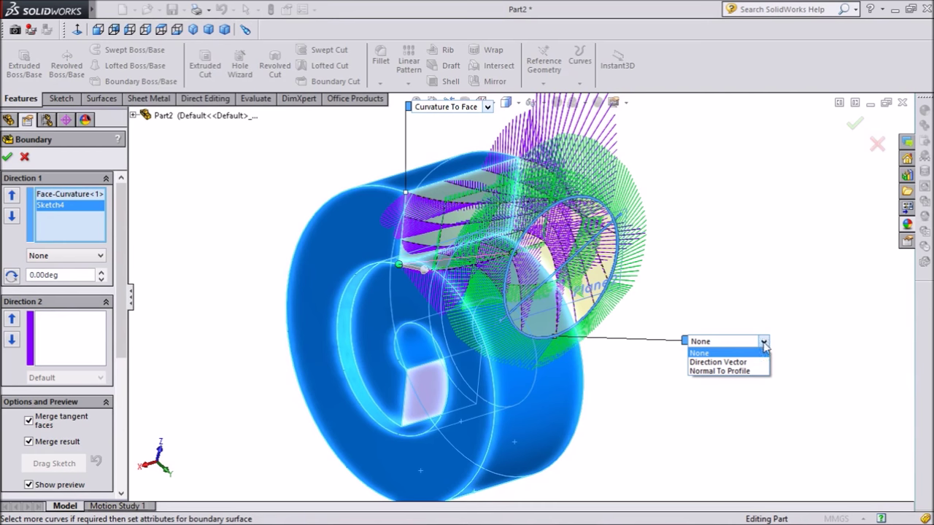
{"action": "left_click", "coordinate": [743, 372]}
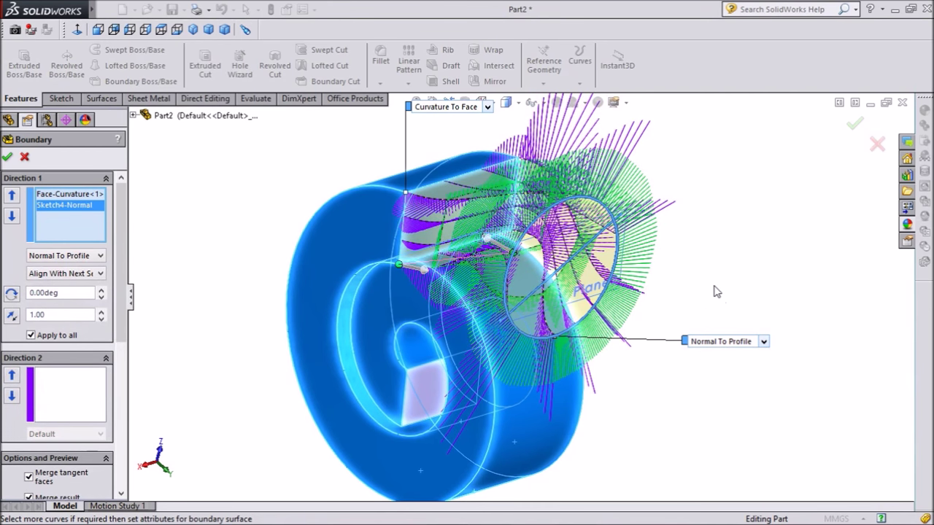
Create the boundary body between the rectangular end face and the circle, and inspect the transition.
{"action": "scroll", "coordinate": [714, 283], "scroll_direction": "up", "scroll_amount": 2}
{"action": "mouse_move", "coordinate": [697, 278]}
{"action": "middle_mouse_down"}
{"action": "mouse_move", "coordinate": [746, 277]}
{"action": "mouse_move", "coordinate": [746, 219]}
{"action": "mouse_move", "coordinate": [691, 196]}
{"action": "mouse_move", "coordinate": [650, 217]}
{"action": "mouse_move", "coordinate": [614, 309]}
{"action": "mouse_move", "coordinate": [627, 313]}
{"action": "mouse_move", "coordinate": [642, 238]}
{"action": "mouse_move", "coordinate": [723, 279]}
{"action": "mouse_move", "coordinate": [710, 276]}
{"action": "middle_mouse_up"}
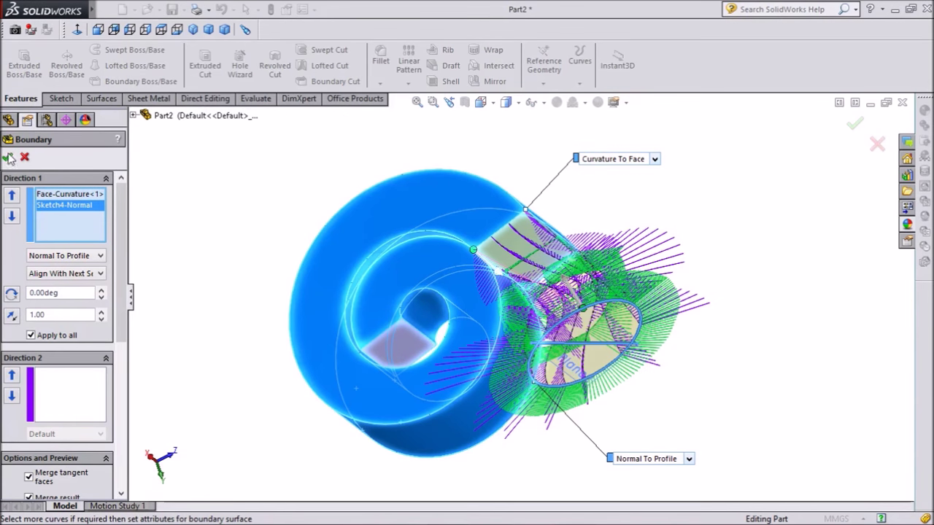
{"action": "right_click", "coordinate": [456, 290]}
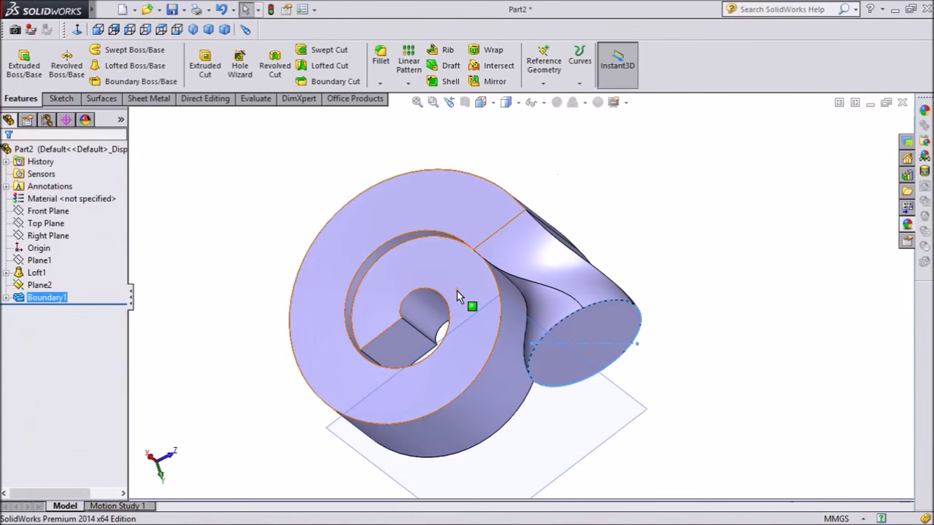
{"action": "middle_click_drag", "start_coordinate": [689, 229], "coordinate": [599, 202]}
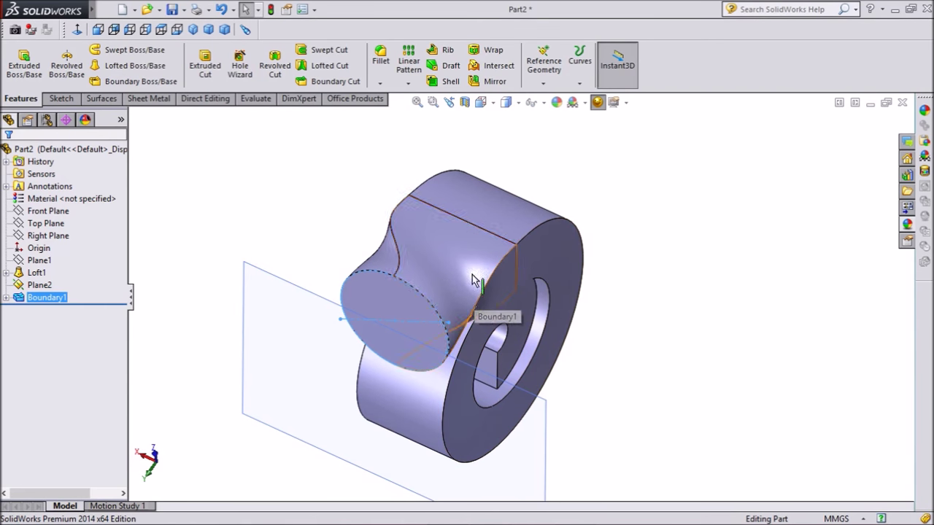
Reopen the boundary feature for editing and slide the circle-side connector along the circle to reduce twist in the transition.
{"action": "middle_click_drag", "start_coordinate": [632, 255], "coordinate": [684, 258]}
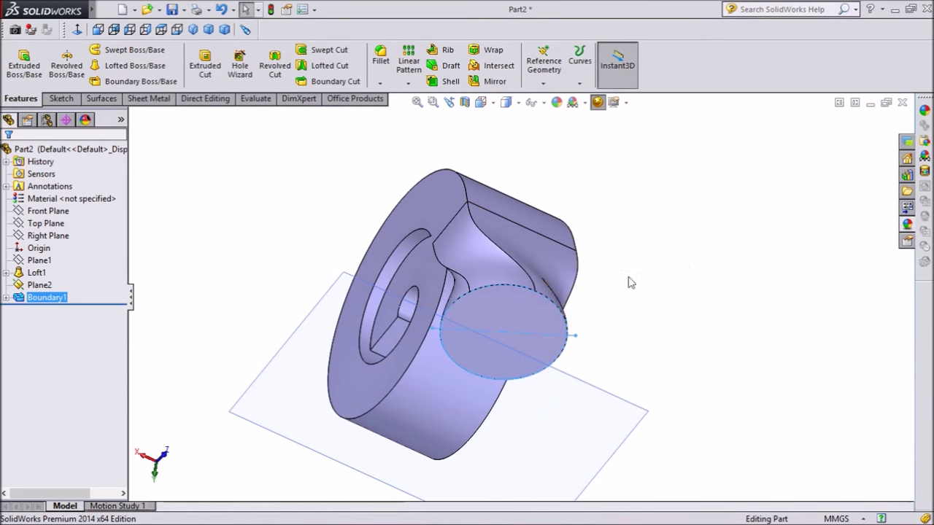
{"action": "left_click", "coordinate": [41, 299]}
{"action": "left_click", "coordinate": [43, 298]}
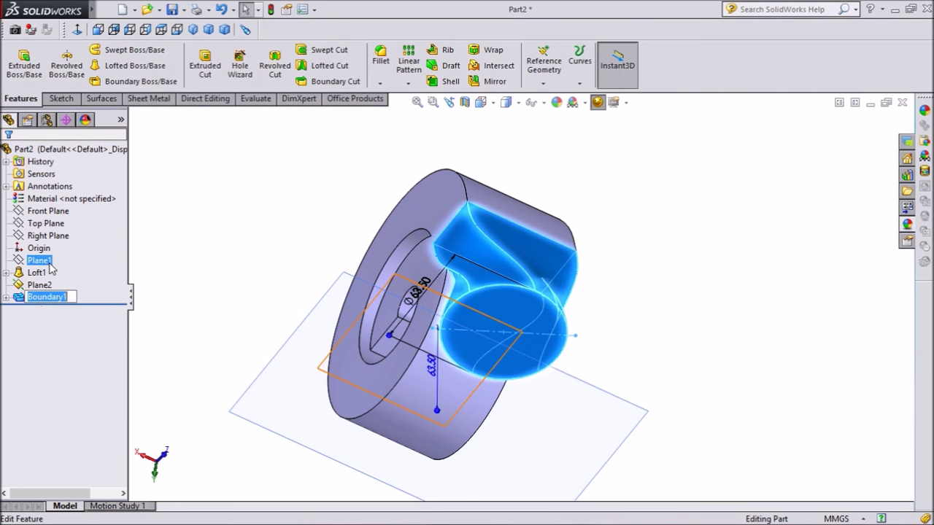
{"action": "left_click", "coordinate": [258, 267]}
{"action": "left_click", "coordinate": [73, 298]}
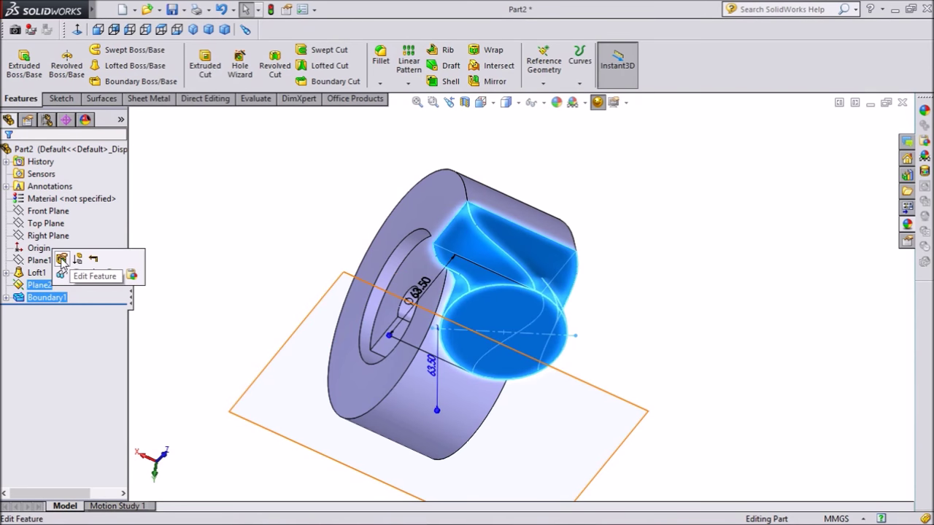
{"action": "left_click", "coordinate": [61, 261]}
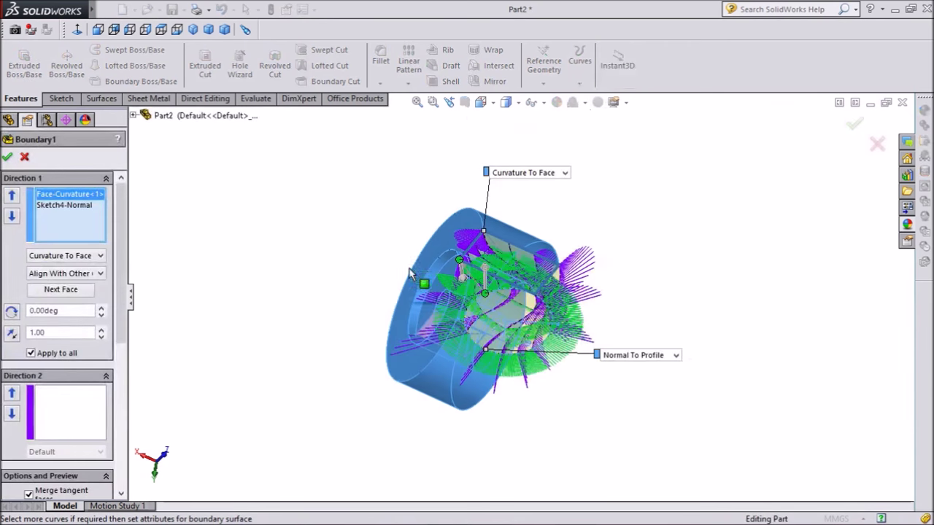
{"action": "middle_click_drag", "start_coordinate": [359, 291], "coordinate": [421, 328]}
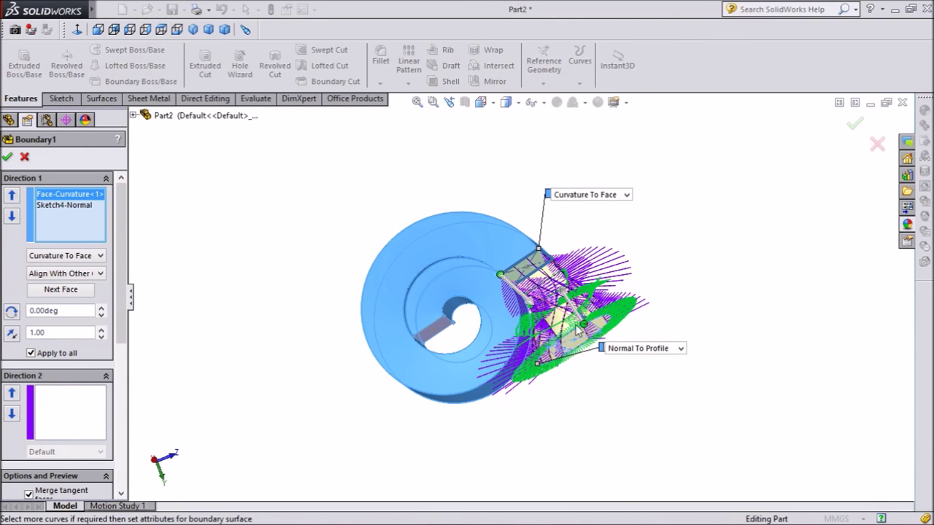
{"action": "scroll", "coordinate": [577, 329], "scroll_direction": "up", "scroll_amount": 3}
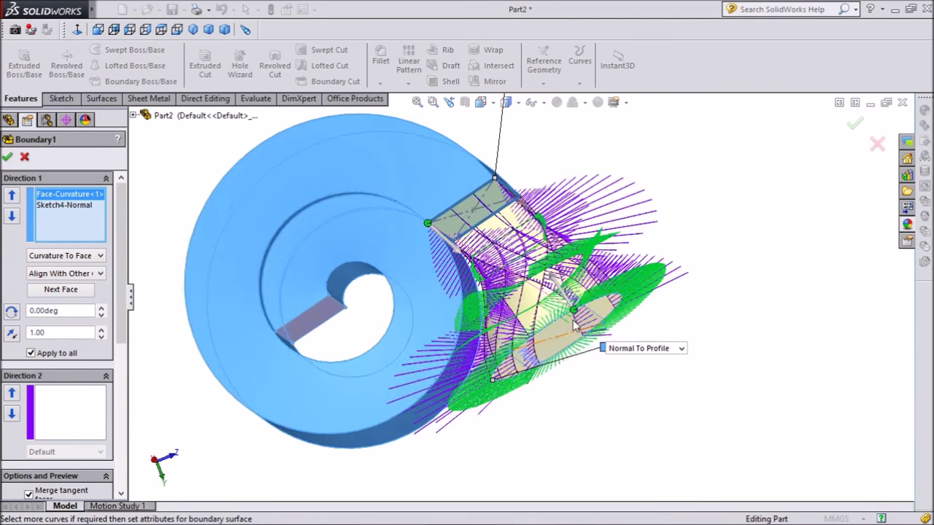
{"action": "scroll", "coordinate": [573, 324], "scroll_direction": "down", "scroll_amount": 2}
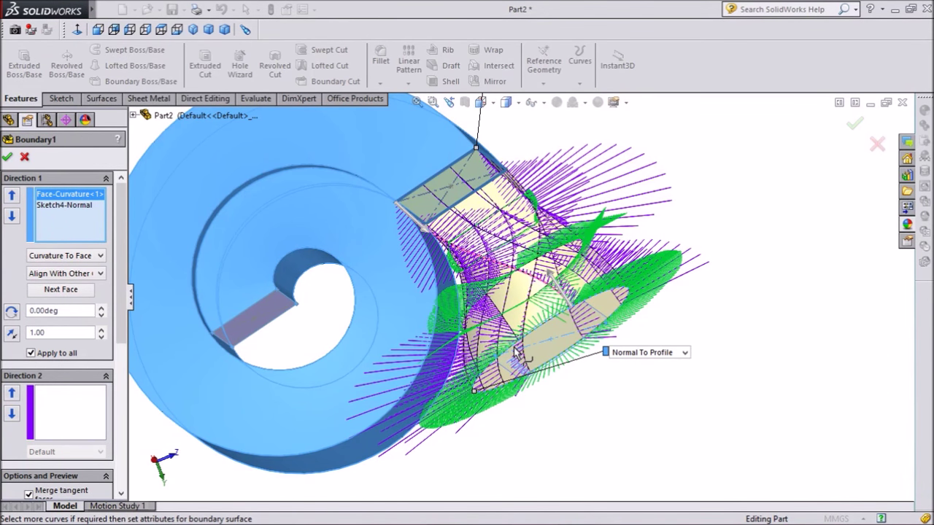
{"action": "middle_click_drag", "start_coordinate": [511, 347], "coordinate": [513, 353]}
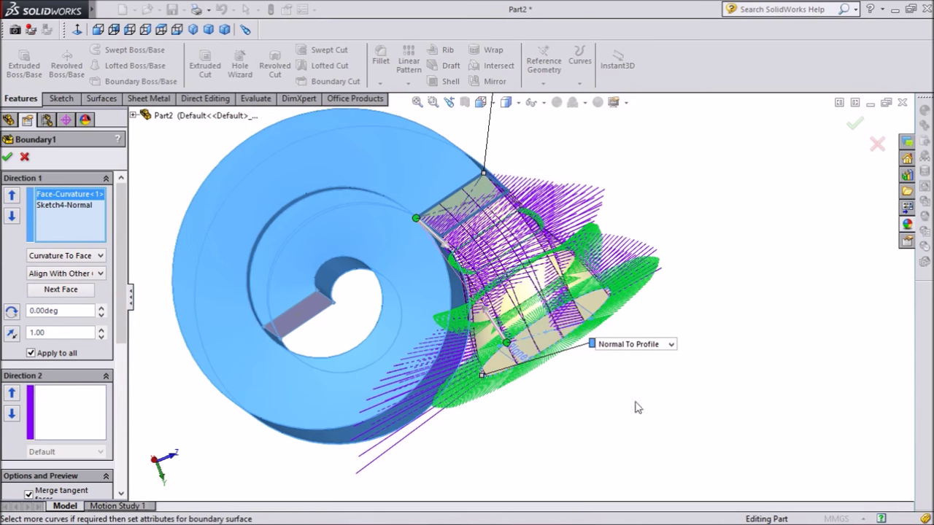
Fine-tune the circle-side connector's position on the boundary feature and accept the edit.
{"action": "scroll", "coordinate": [628, 414], "scroll_direction": "up", "scroll_amount": 1}
{"action": "middle_click_drag", "start_coordinate": [582, 411], "coordinate": [596, 334]}
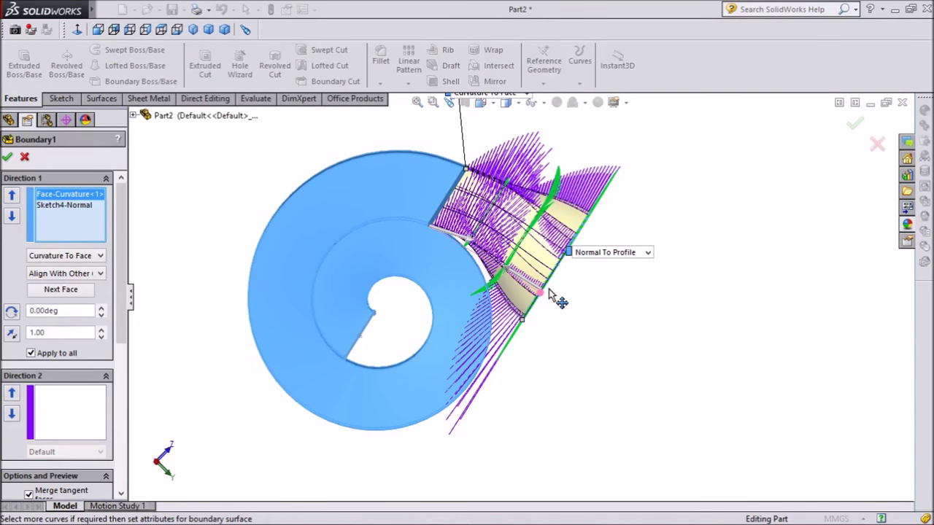
{"action": "left_click_drag", "start_coordinate": [552, 296], "coordinate": [557, 297]}
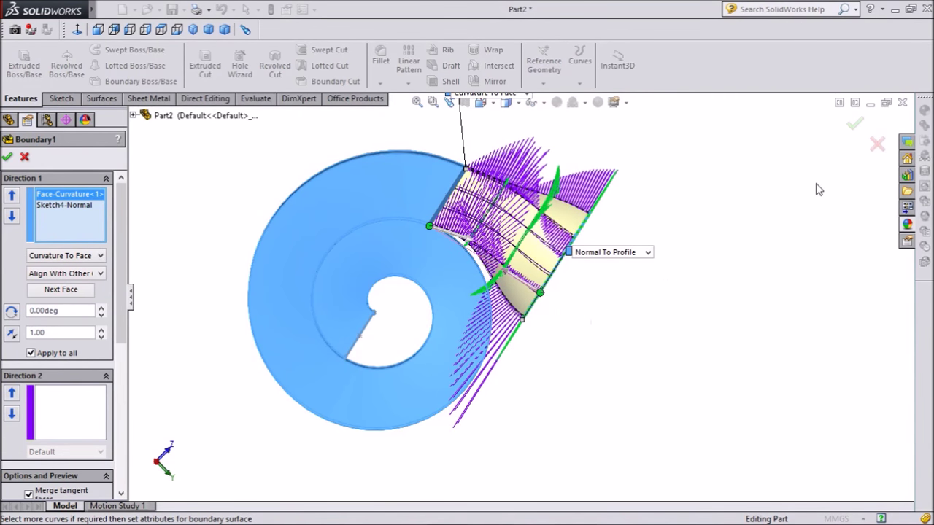
{"action": "left_click", "coordinate": [854, 122]}
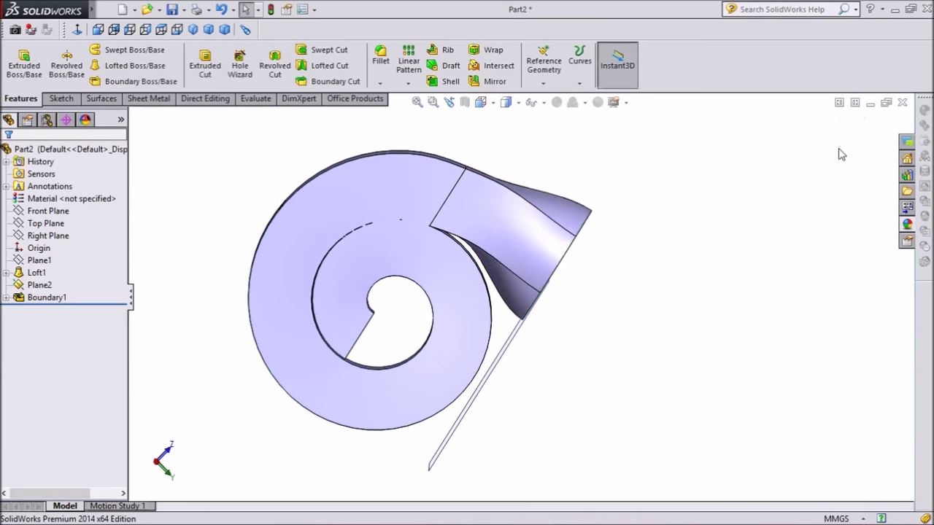
Hide the reference plane Plane2 at the circular end of the transition.
{"action": "middle_click_drag", "start_coordinate": [635, 285], "coordinate": [688, 220]}
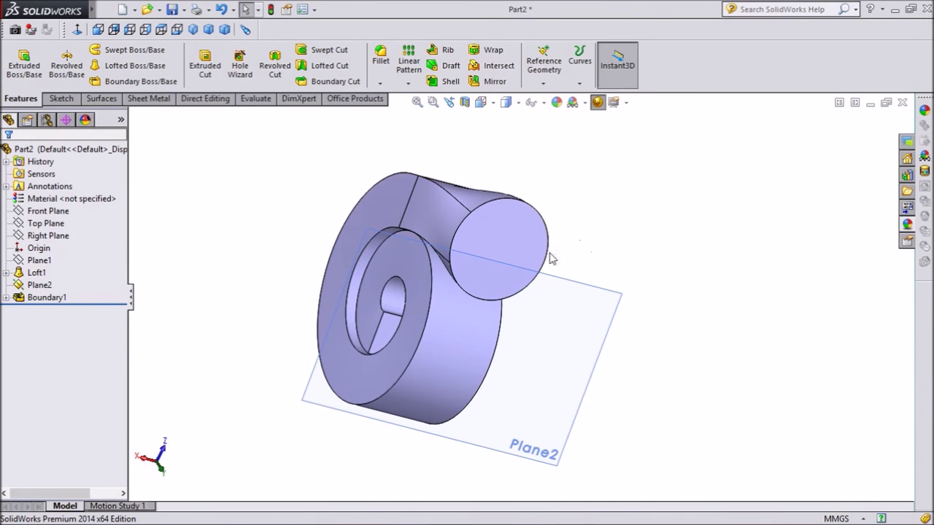
{"action": "left_click", "coordinate": [577, 343]}
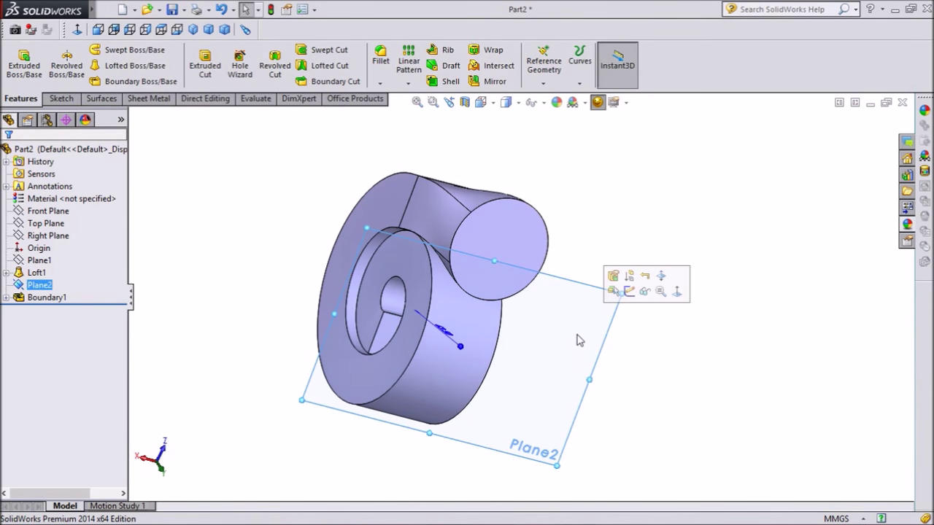
{"action": "left_click", "coordinate": [645, 291]}
Start a sketch on the circular end face and convert the face's outline into sketch entities.
{"action": "middle_click_drag", "start_coordinate": [604, 264], "coordinate": [625, 311]}
{"action": "left_click", "coordinate": [506, 238]}
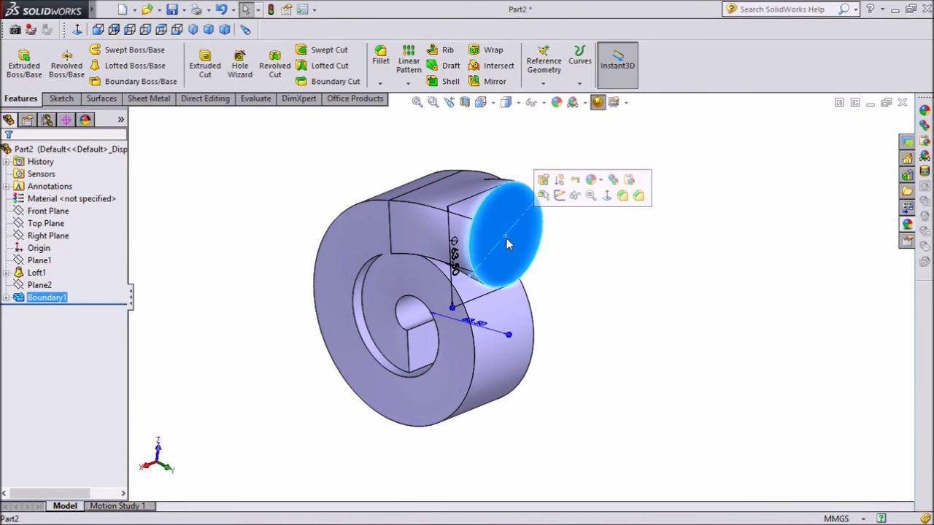
{"action": "left_click", "coordinate": [560, 195]}
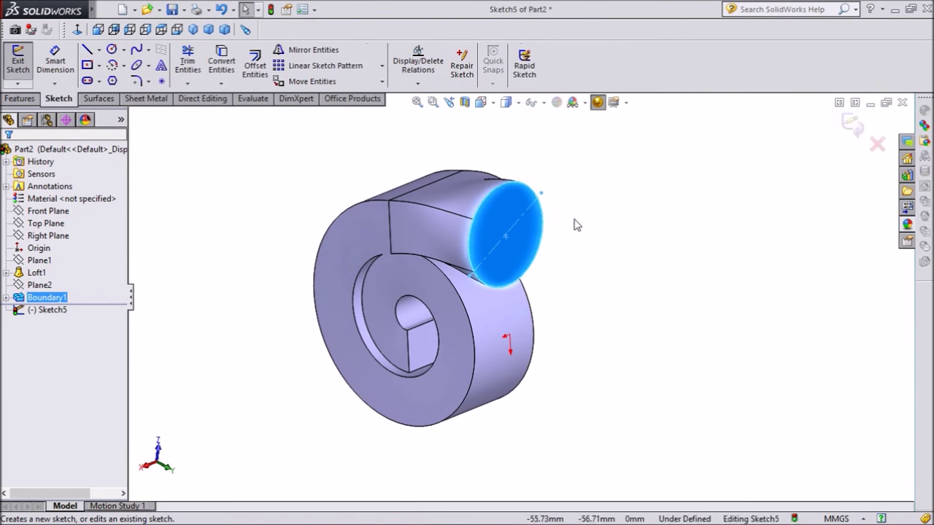
{"action": "left_click", "coordinate": [222, 64]}
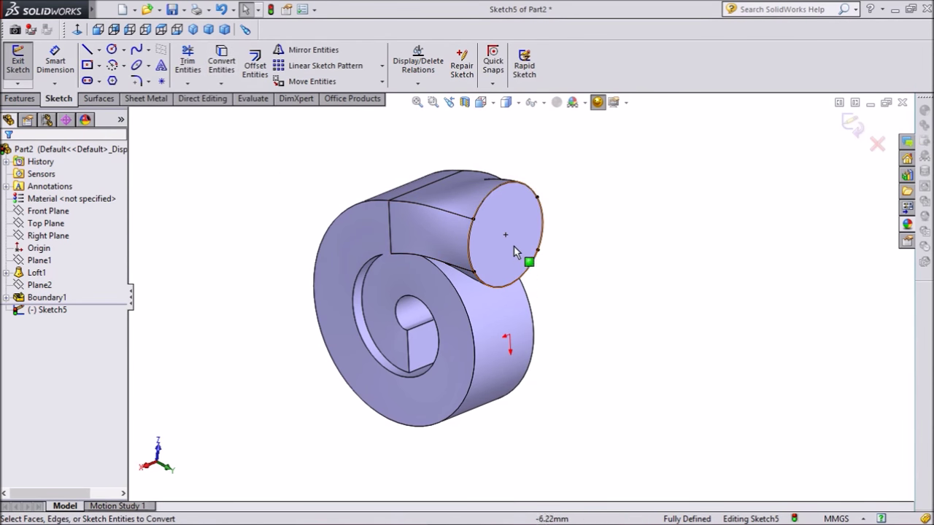
Extrude the converted circle outward as a 33.27 mm blind boss merged with the body.
{"action": "middle_click_drag", "start_coordinate": [610, 197], "coordinate": [594, 211]}
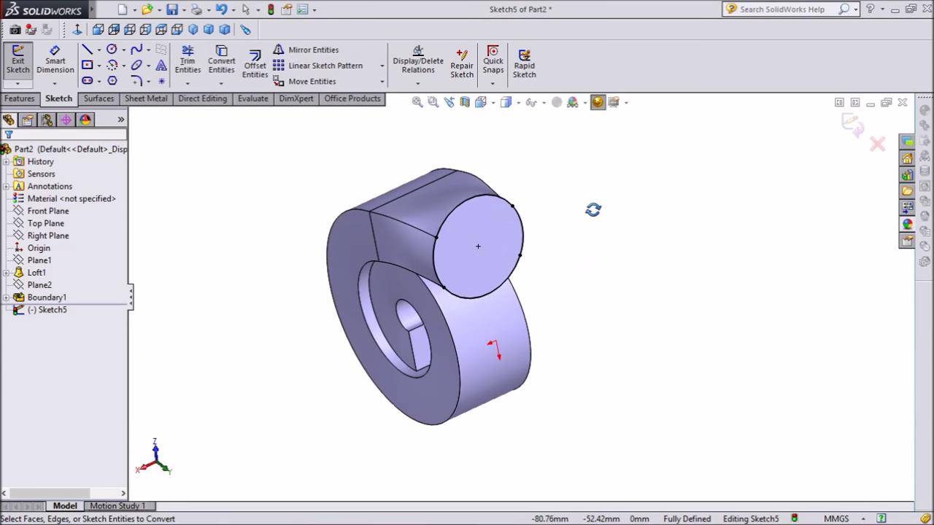
{"action": "left_click", "coordinate": [28, 99]}
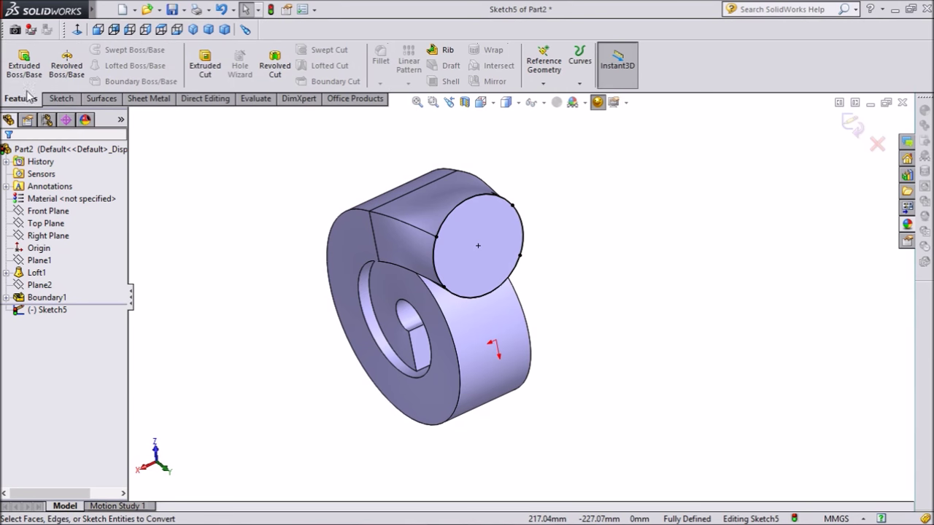
{"action": "left_click", "coordinate": [26, 74]}
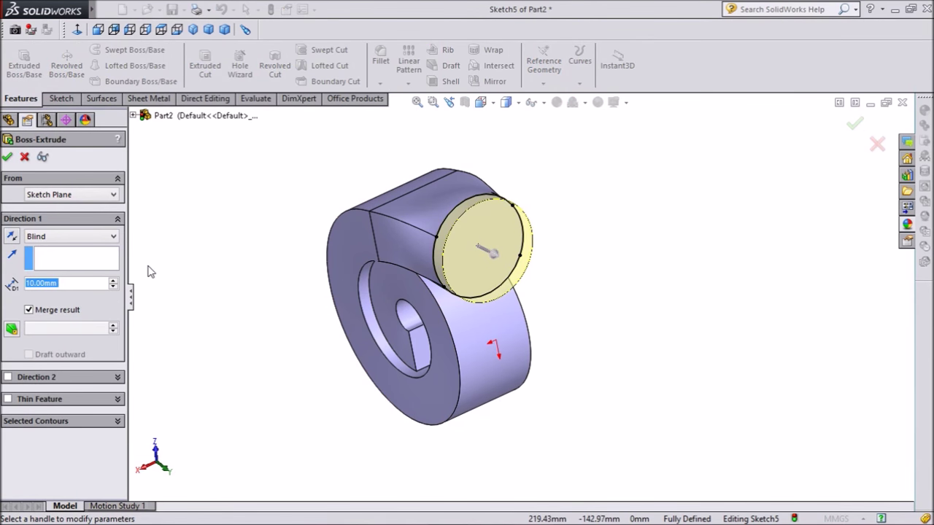
{"action": "type", "text": "33.27"}
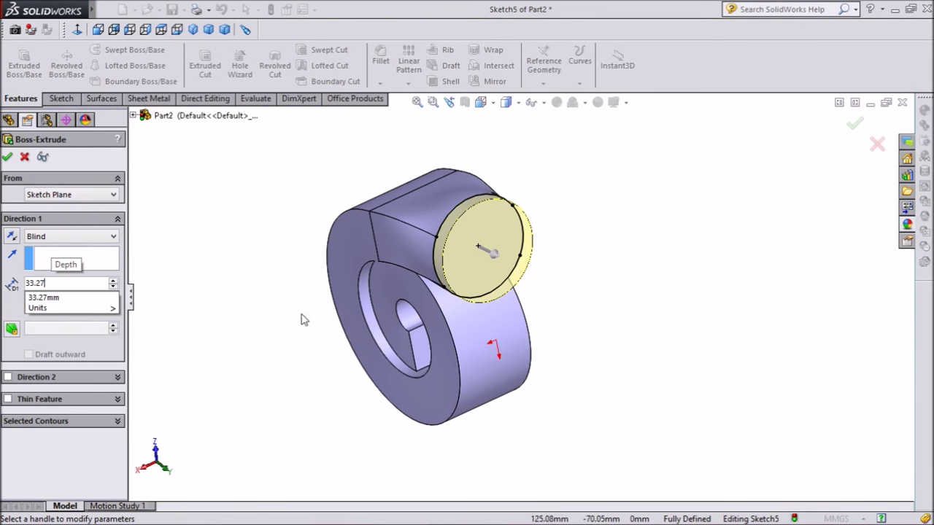
{"action": "key", "text": "Return"}
{"action": "middle_click_drag", "start_coordinate": [237, 263], "coordinate": [264, 269]}
{"action": "scroll", "coordinate": [445, 280], "scroll_direction": "down", "scroll_amount": 2}
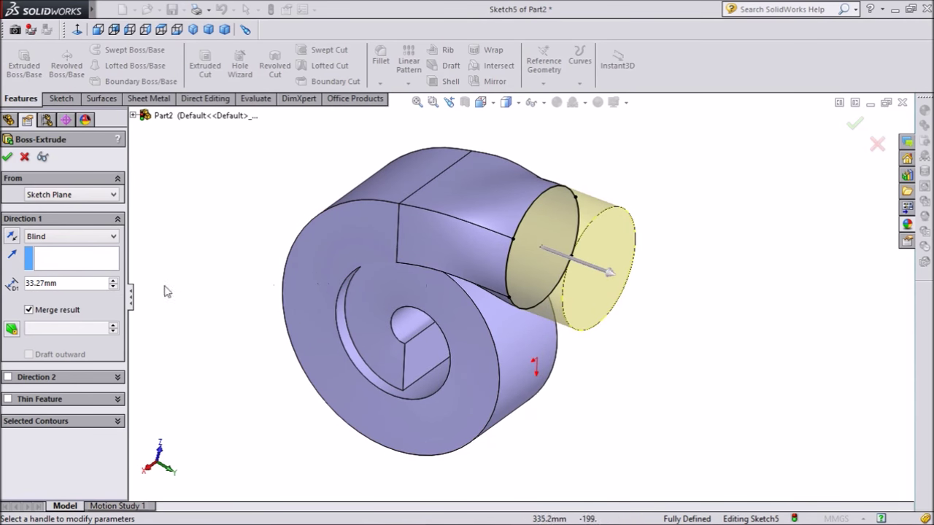
{"action": "left_click", "coordinate": [8, 158]}
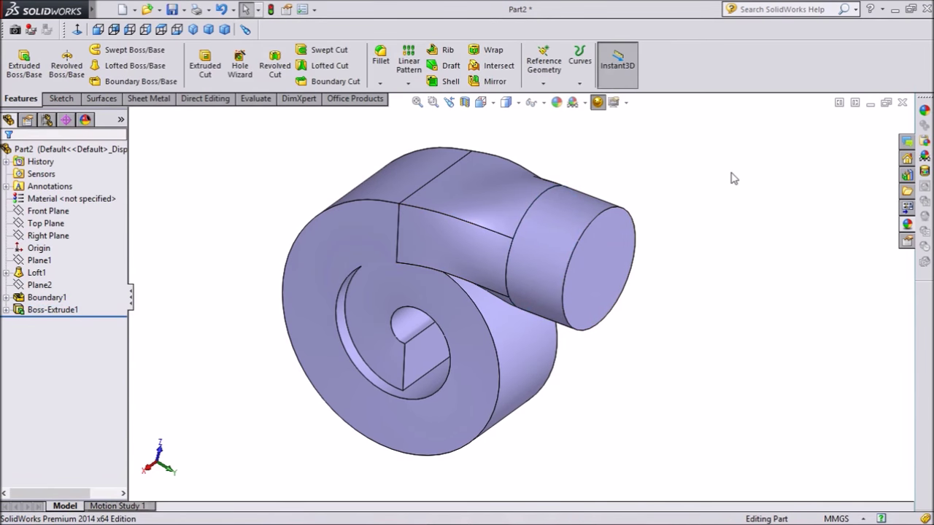
Shell the body to a 1.5 mm wall, removing the circular outlet face and the rectangular face at the spiral's inner end.
{"action": "middle_click_drag", "start_coordinate": [746, 257], "coordinate": [716, 264]}
{"action": "middle_click_drag", "start_coordinate": [697, 294], "coordinate": [650, 284]}
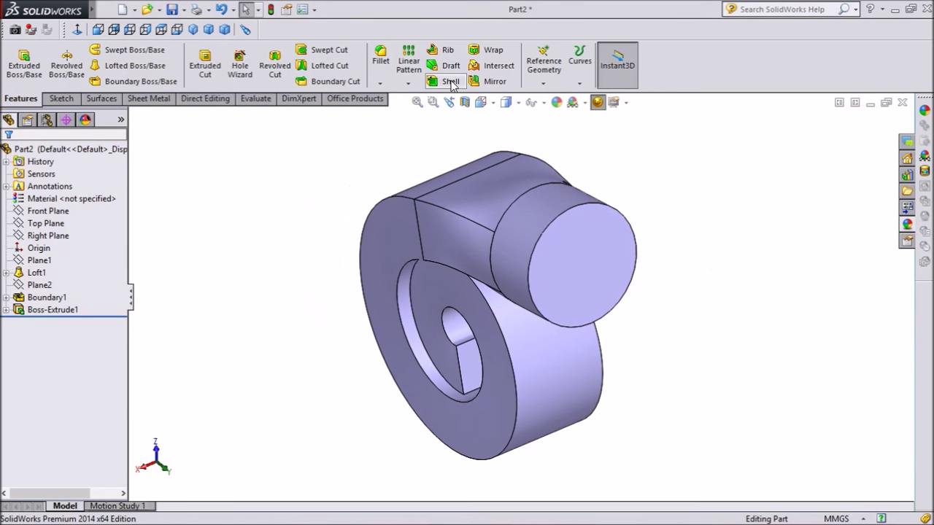
{"action": "mouse_move", "coordinate": [691, 264]}
{"action": "middle_mouse_down"}
{"action": "mouse_move", "coordinate": [708, 261]}
{"action": "mouse_move", "coordinate": [704, 273]}
{"action": "middle_mouse_up"}
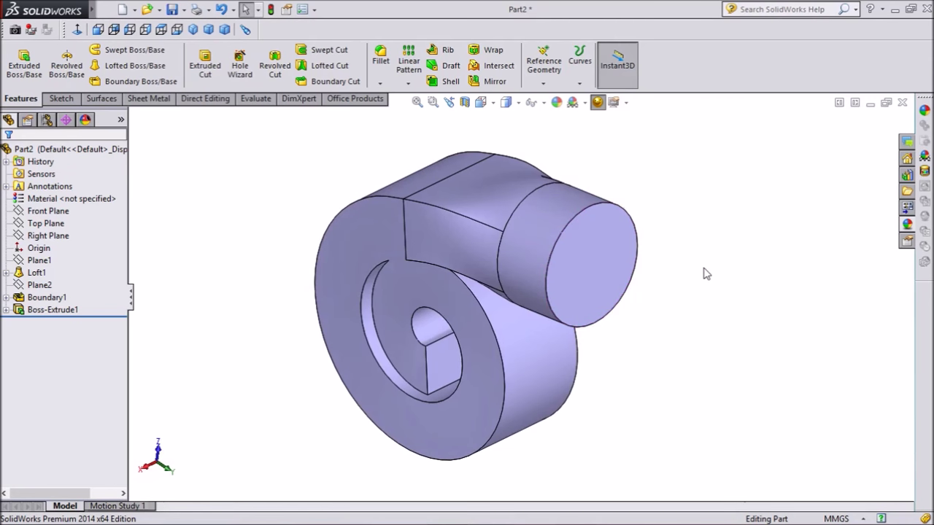
{"action": "left_click", "coordinate": [450, 81]}
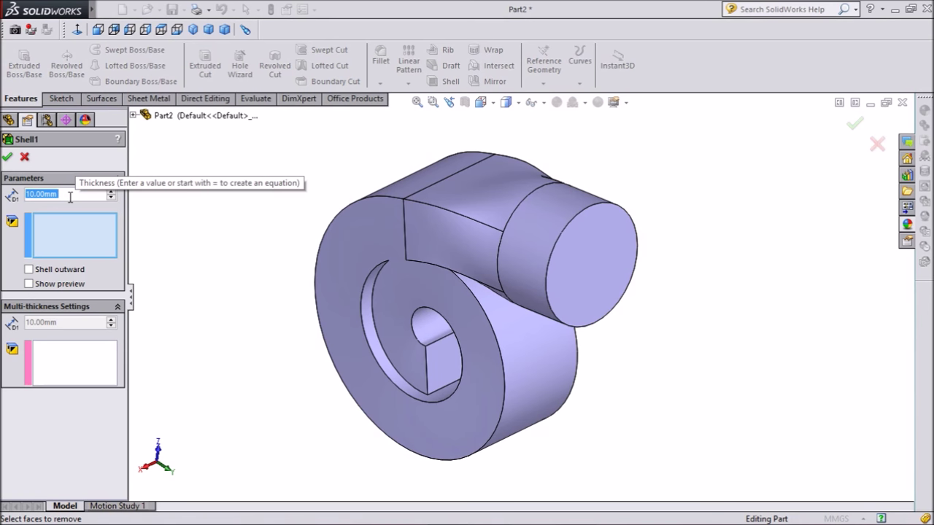
{"action": "type", "text": "1.5"}
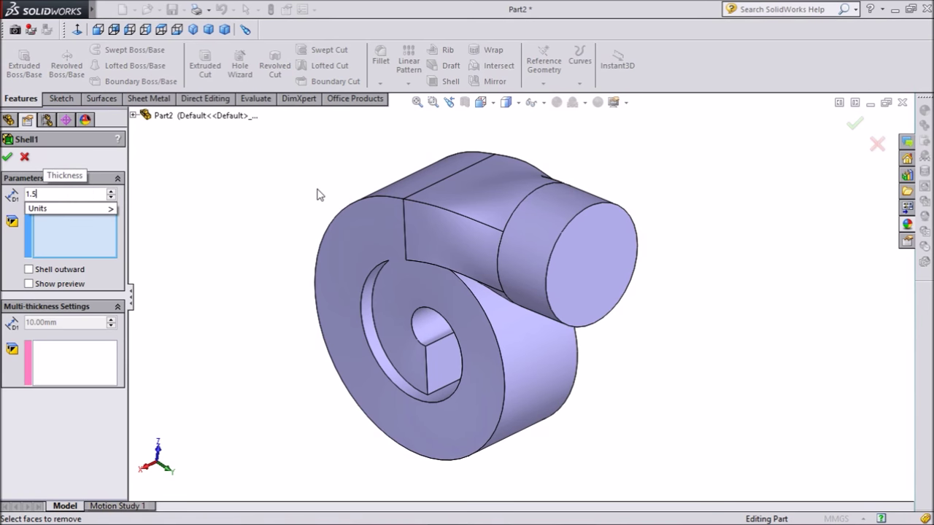
{"action": "left_click", "coordinate": [591, 277]}
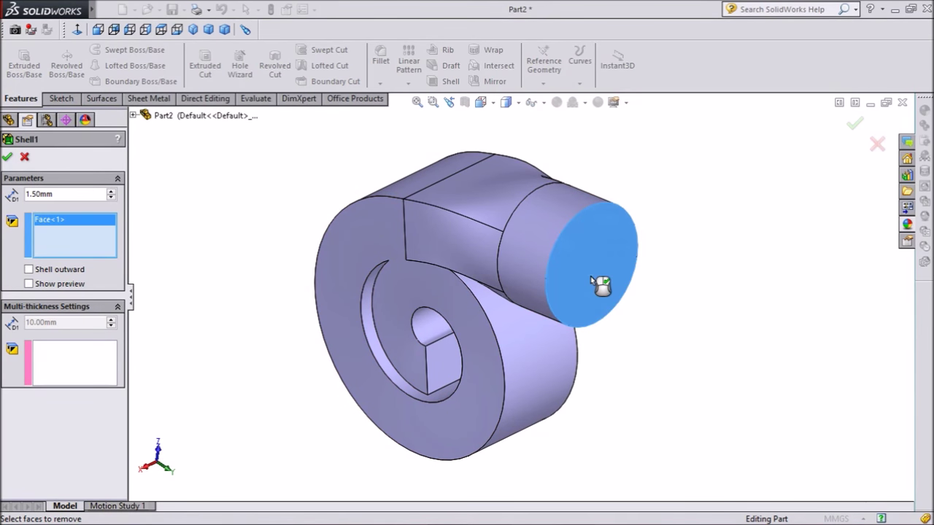
{"action": "left_click", "coordinate": [440, 365]}
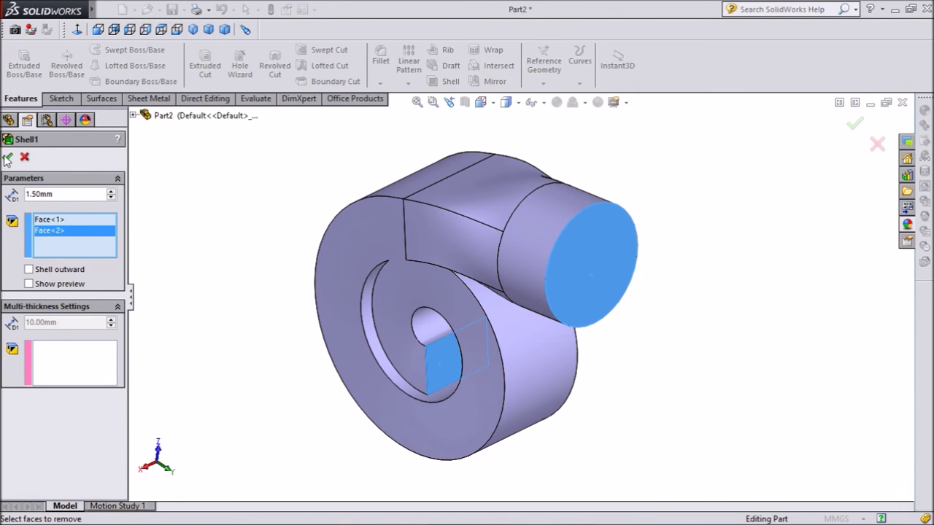
{"action": "key", "text": "Return"}
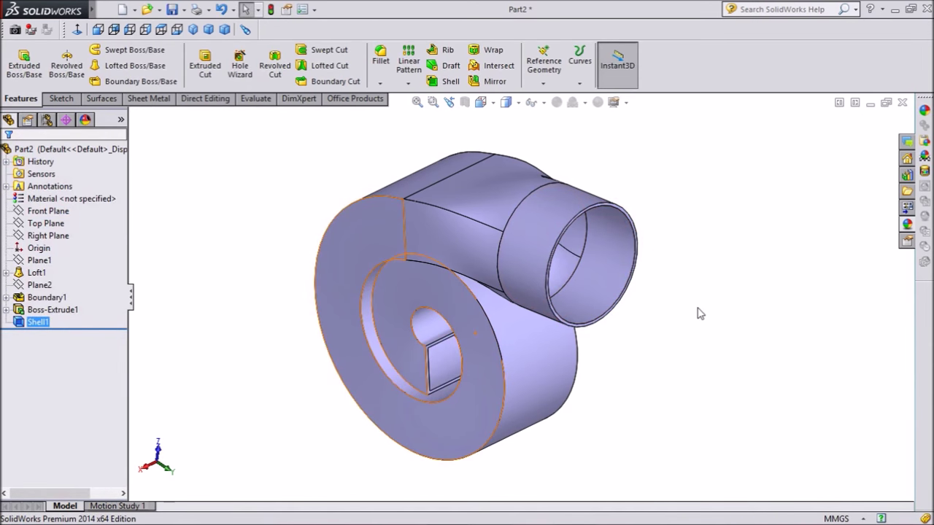
Add a variable-size fillet along the transition's upper edge on the near side, with radius 0 mm at the round outlet and 4 mm at the spiral.
{"action": "middle_click_drag", "start_coordinate": [714, 303], "coordinate": [731, 278]}
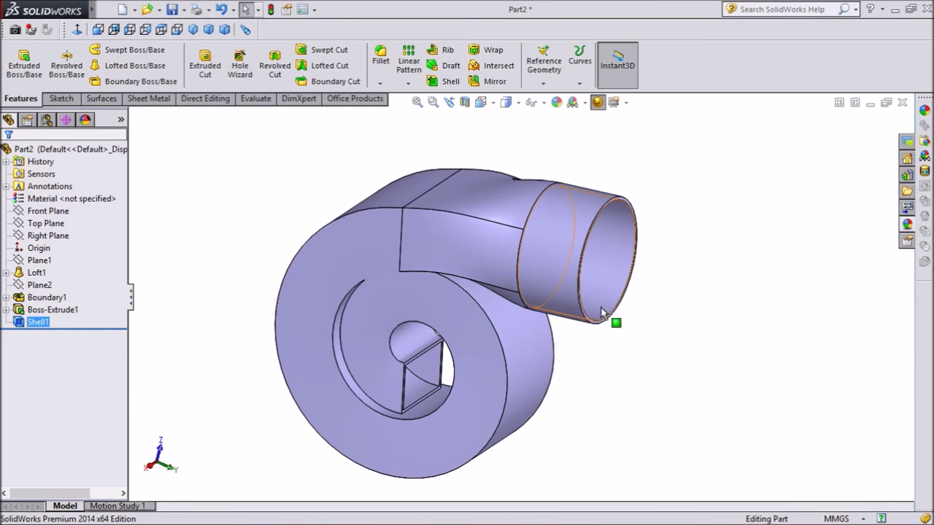
{"action": "left_click", "coordinate": [380, 58]}
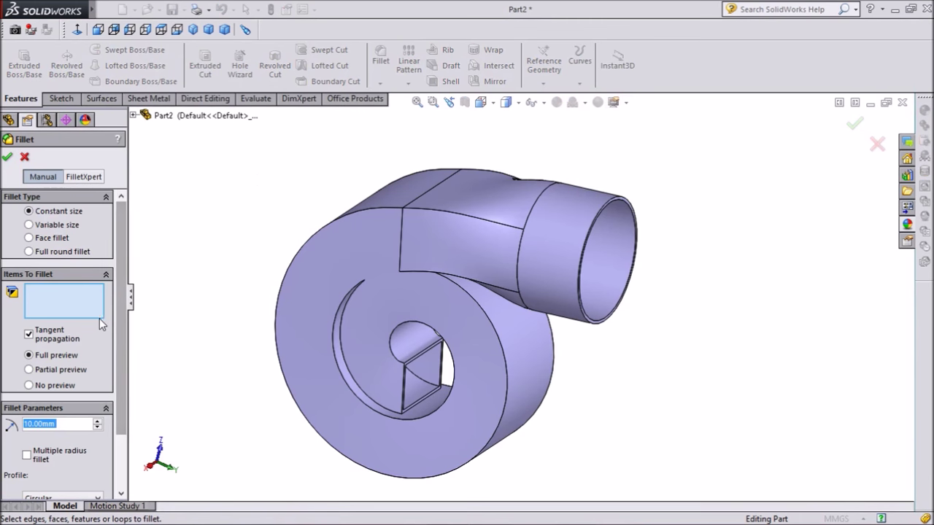
{"action": "left_click", "coordinate": [52, 228]}
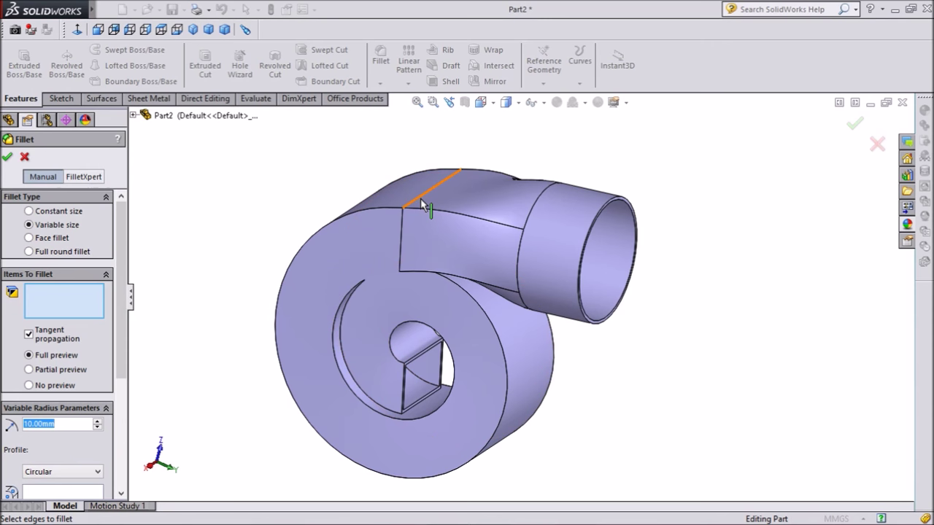
{"action": "scroll", "coordinate": [456, 213], "scroll_direction": "down", "scroll_amount": 2}
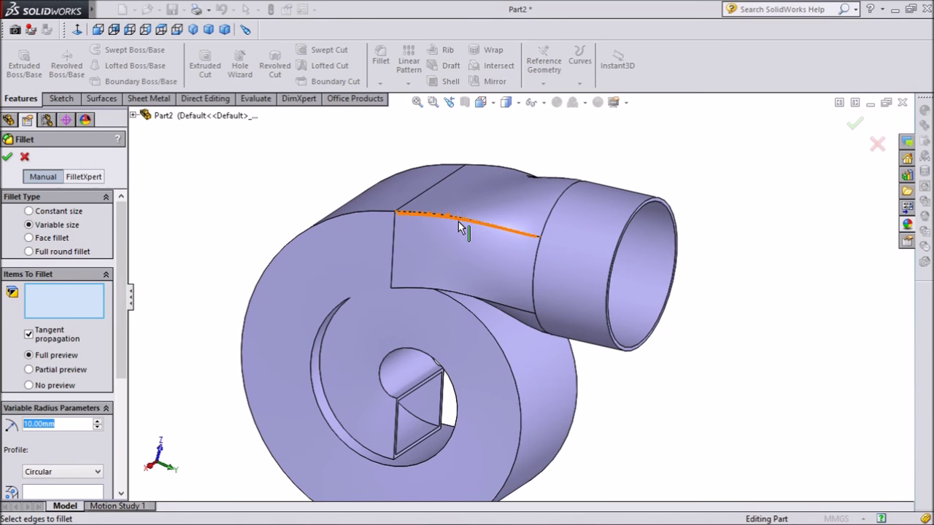
{"action": "left_click", "coordinate": [460, 219]}
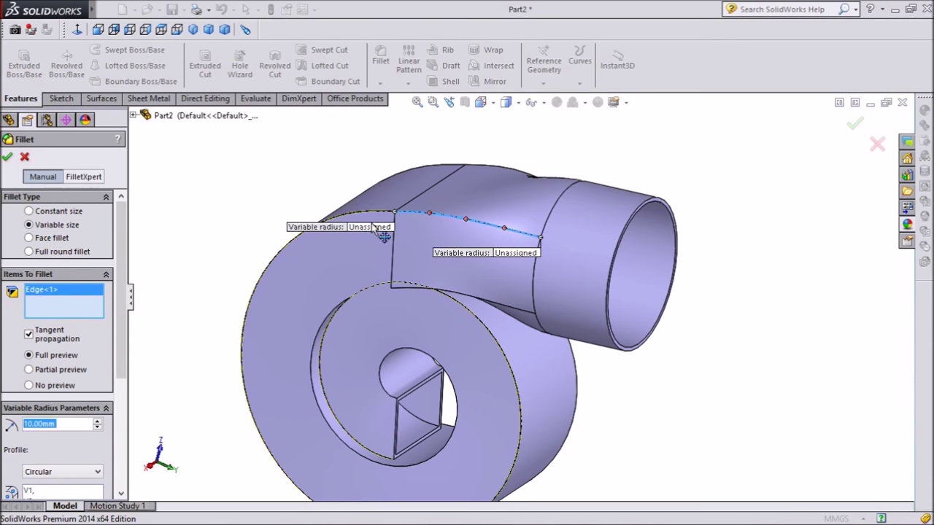
{"action": "left_click", "coordinate": [517, 255]}
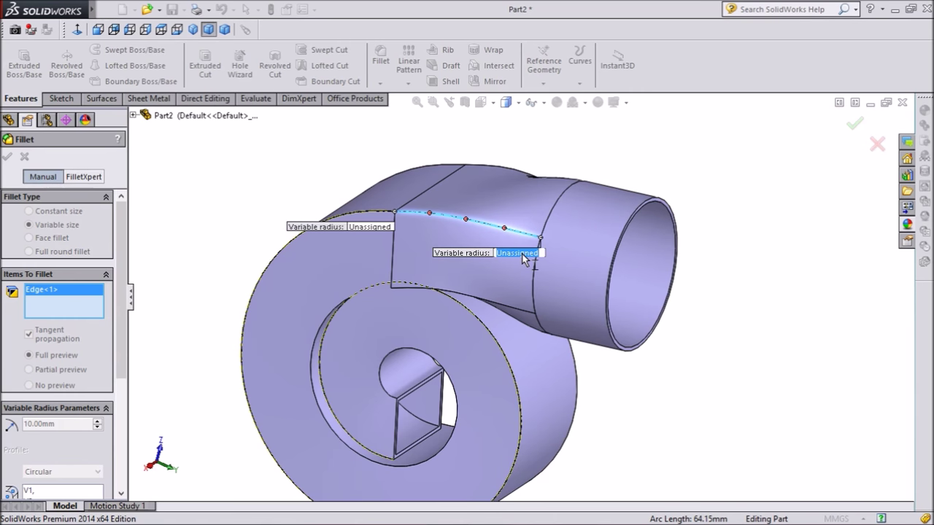
{"action": "type", "text": "0"}
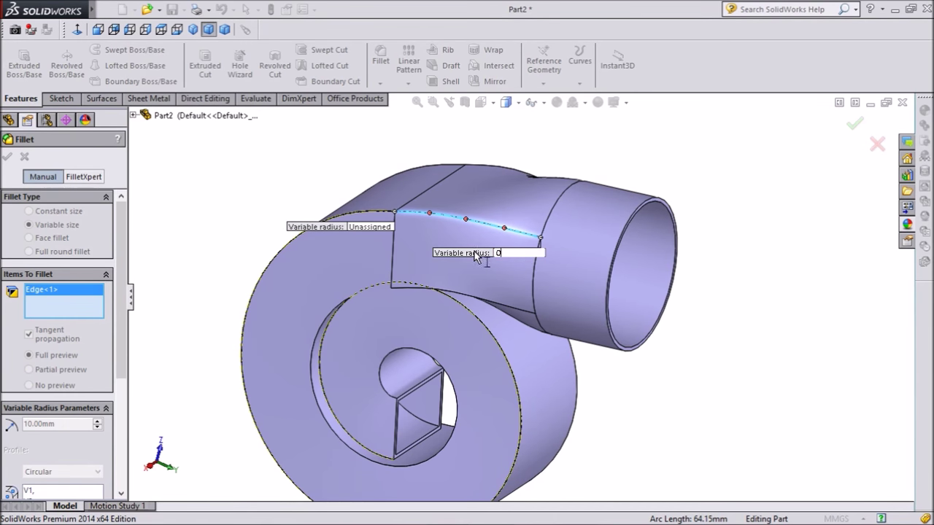
{"action": "key", "text": "Return"}
{"action": "left_click", "coordinate": [371, 227]}
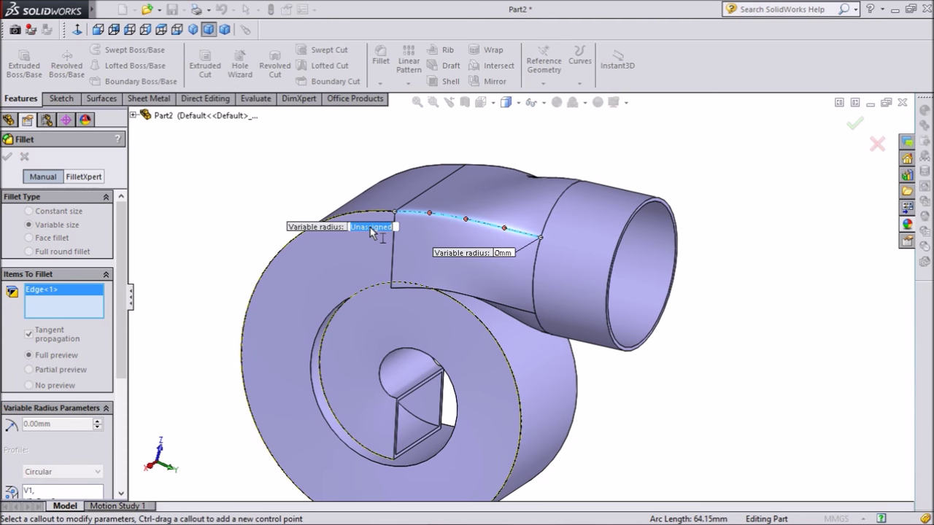
{"action": "type", "text": "4"}
{"action": "key", "text": "Return"}
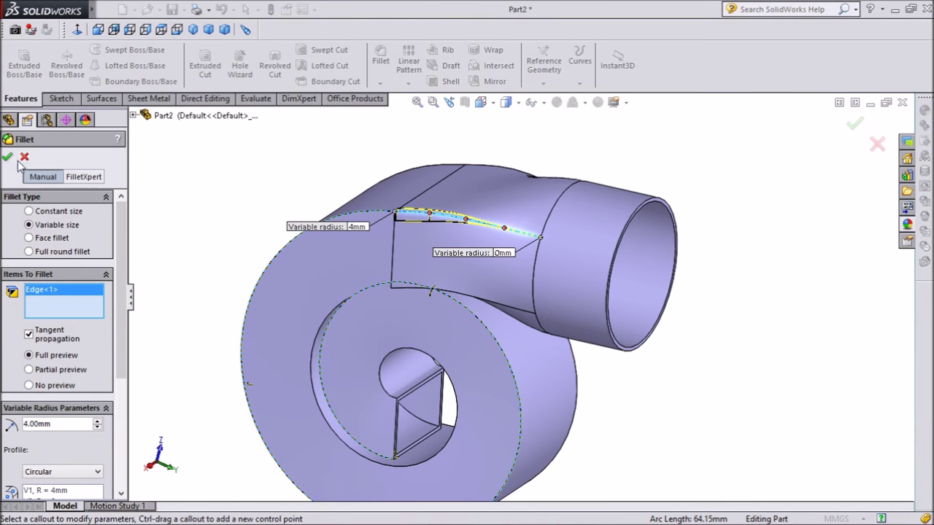
{"action": "key", "text": "Return"}
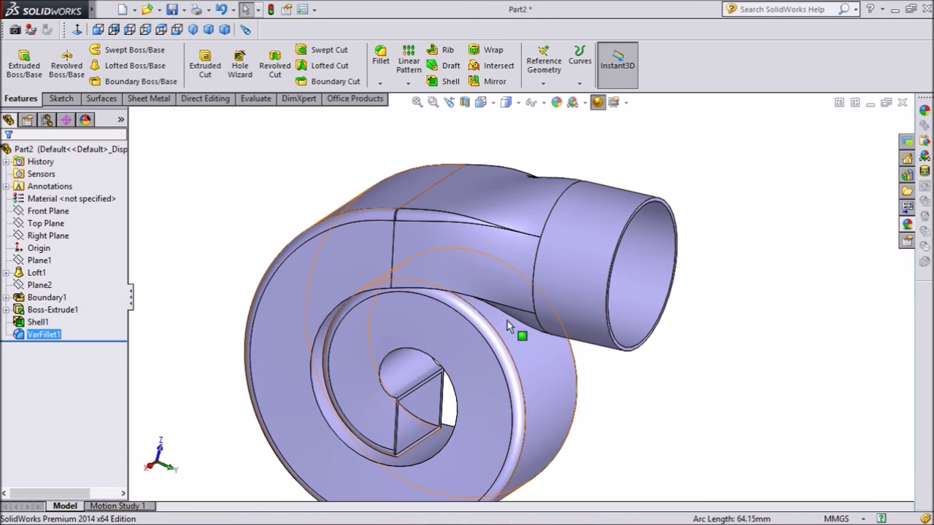
Add a variable-size fillet along the transition's lower edge on the same side, 0 mm at the outlet end and 4 mm at the spiral end.
{"action": "left_click", "coordinate": [380, 56]}
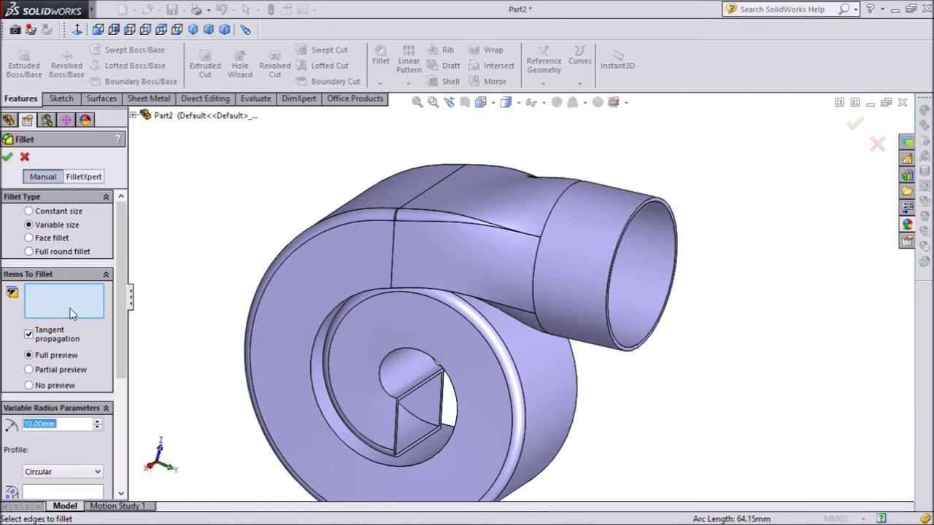
{"action": "left_click", "coordinate": [501, 307]}
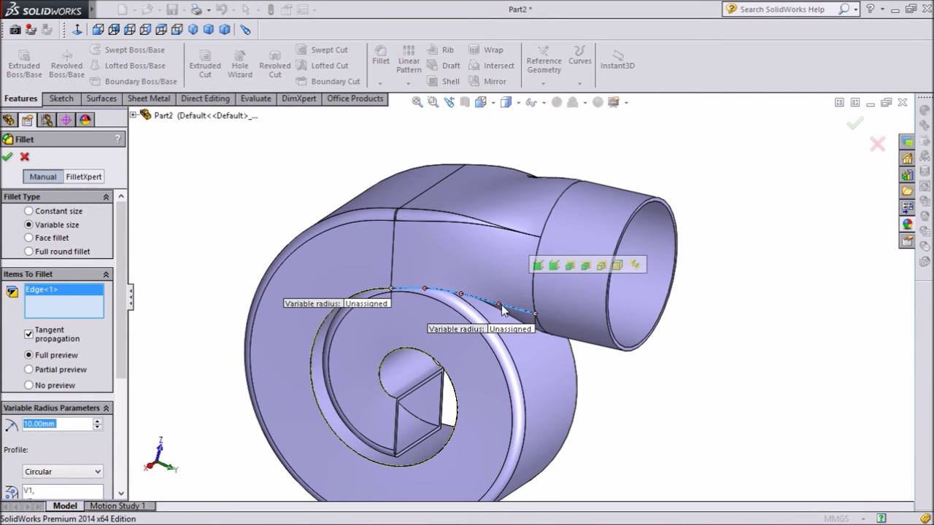
{"action": "left_click", "coordinate": [514, 328]}
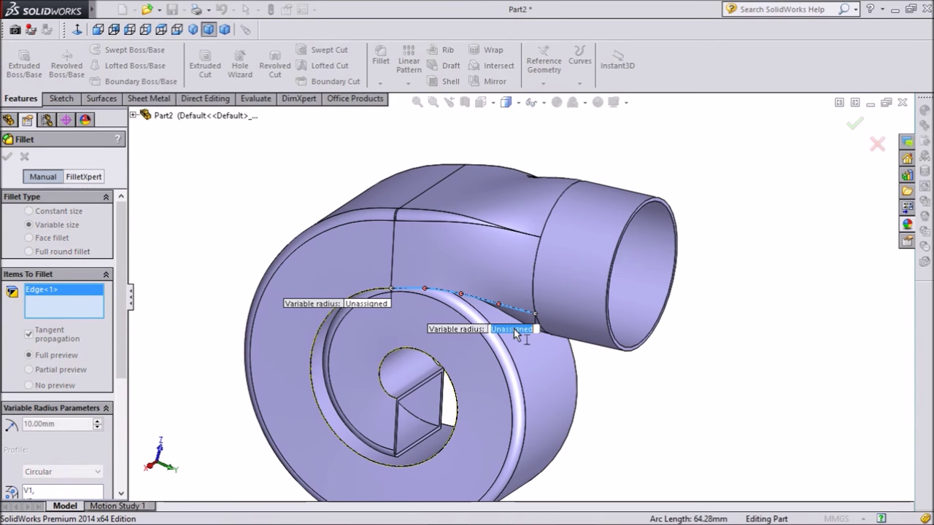
{"action": "type", "text": "0"}
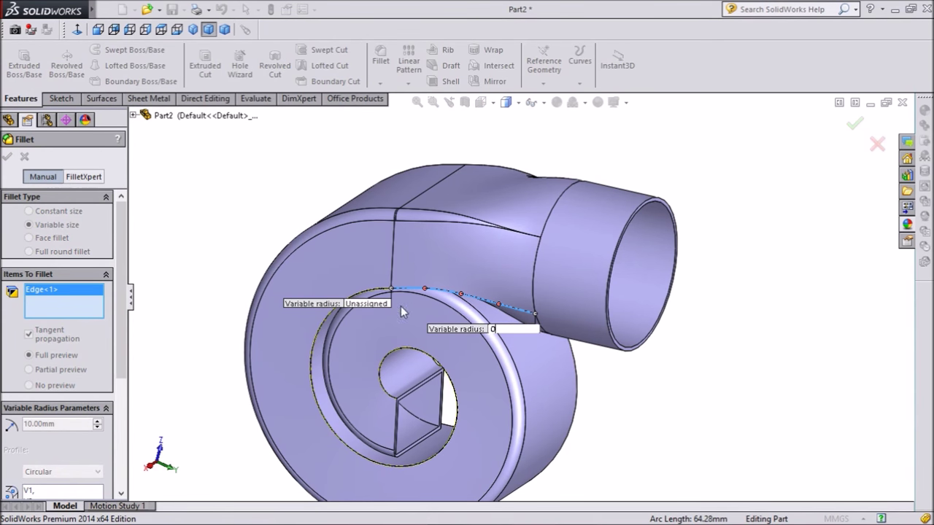
{"action": "key", "text": "Return"}
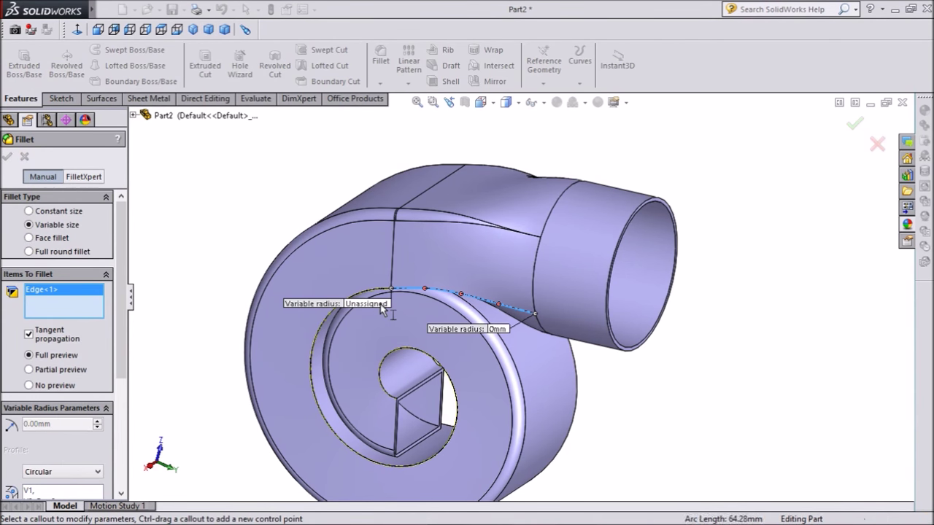
{"action": "left_click", "coordinate": [381, 303]}
{"action": "type", "text": "4mm"}
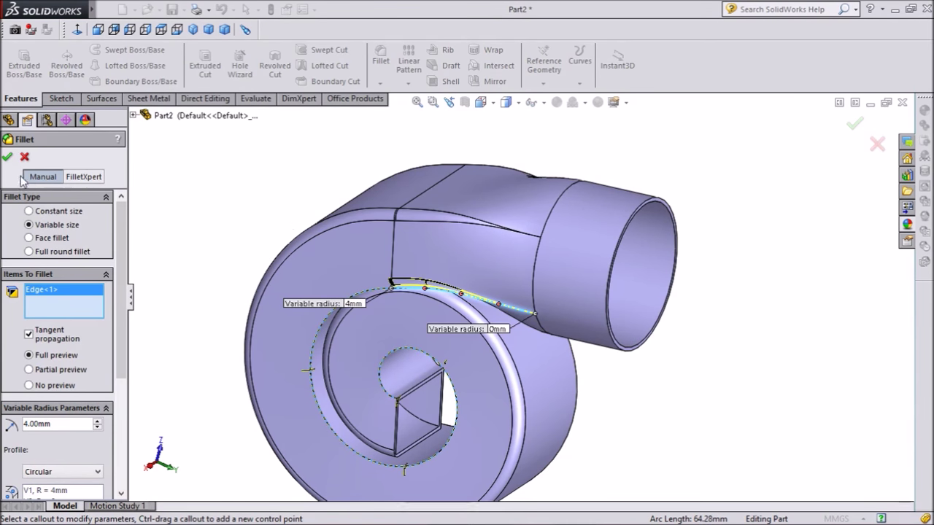
{"action": "left_click", "coordinate": [6, 156]}
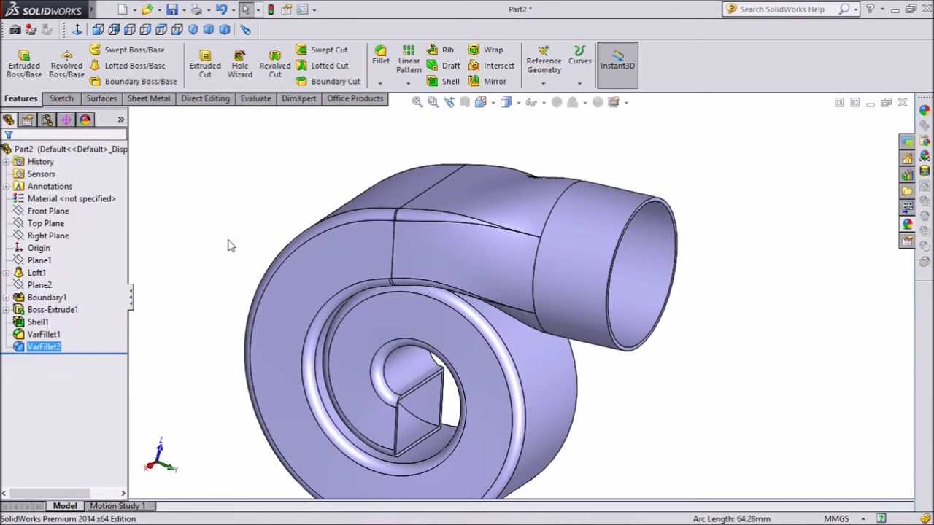
Fillet the transition's upper edge on the opposite side of the housing with a variable radius, 0 mm at the outlet and 4 mm at the spiral.
{"action": "middle_click_drag", "start_coordinate": [228, 245], "coordinate": [337, 256]}
{"action": "middle_click_drag", "start_coordinate": [281, 265], "coordinate": [483, 388]}
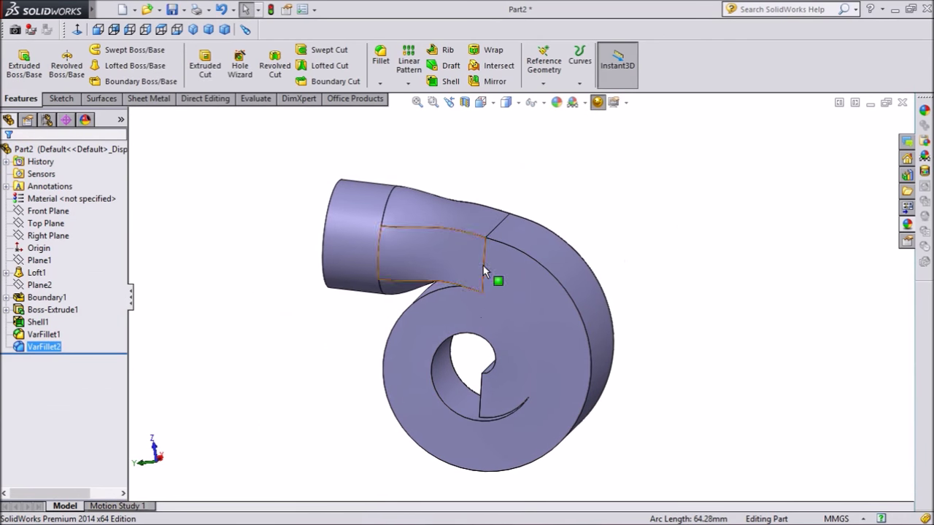
{"action": "scroll", "coordinate": [484, 271], "scroll_direction": "down", "scroll_amount": 4}
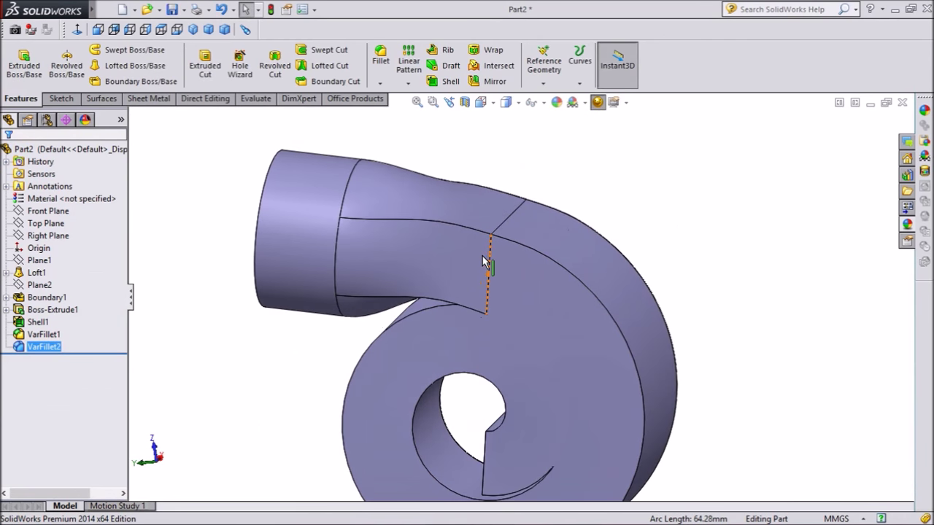
{"action": "left_click", "coordinate": [377, 65]}
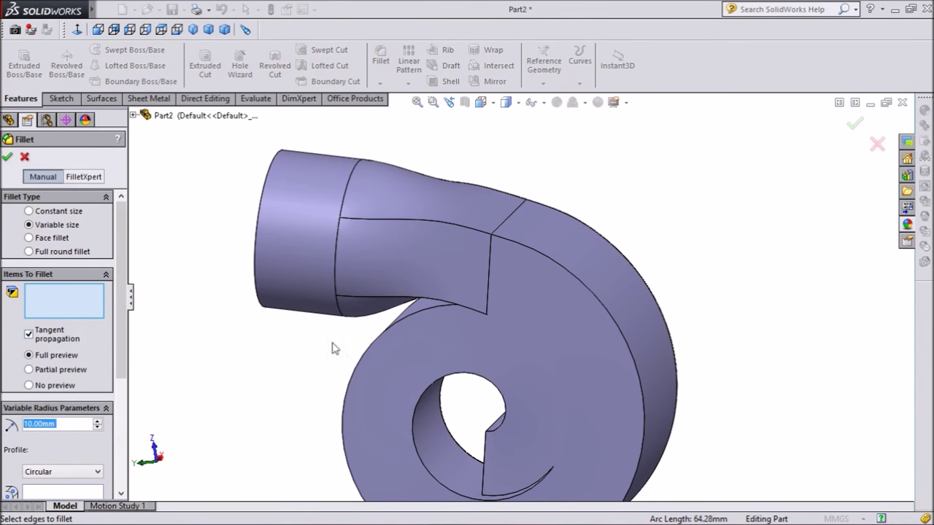
{"action": "left_click", "coordinate": [400, 222]}
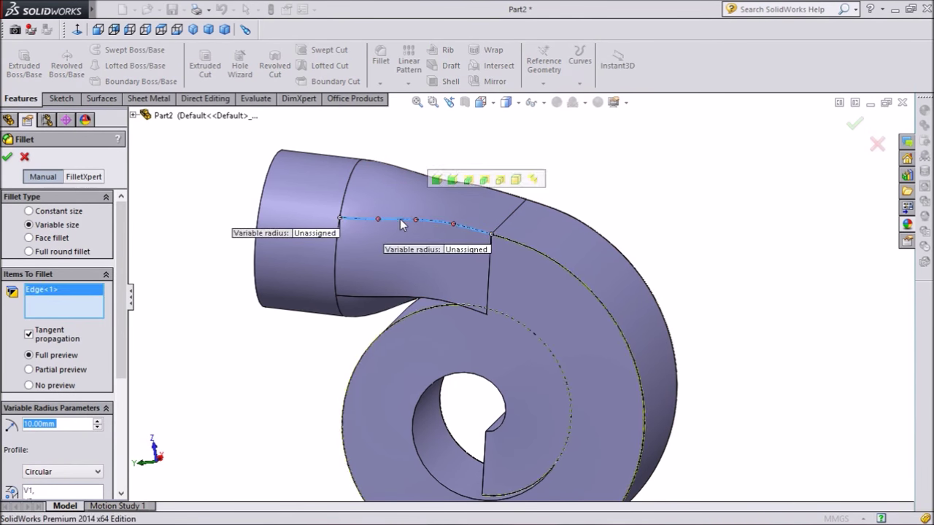
{"action": "left_click", "coordinate": [329, 235]}
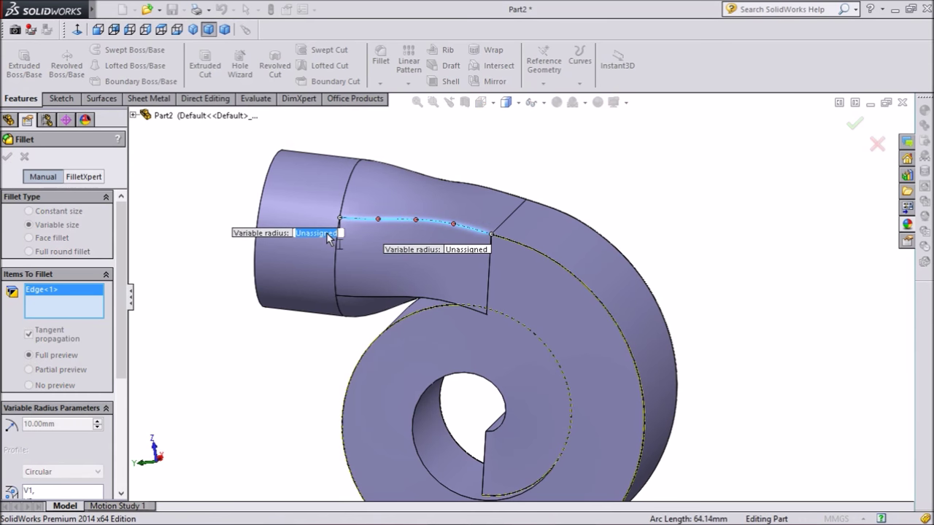
{"action": "type", "text": "0"}
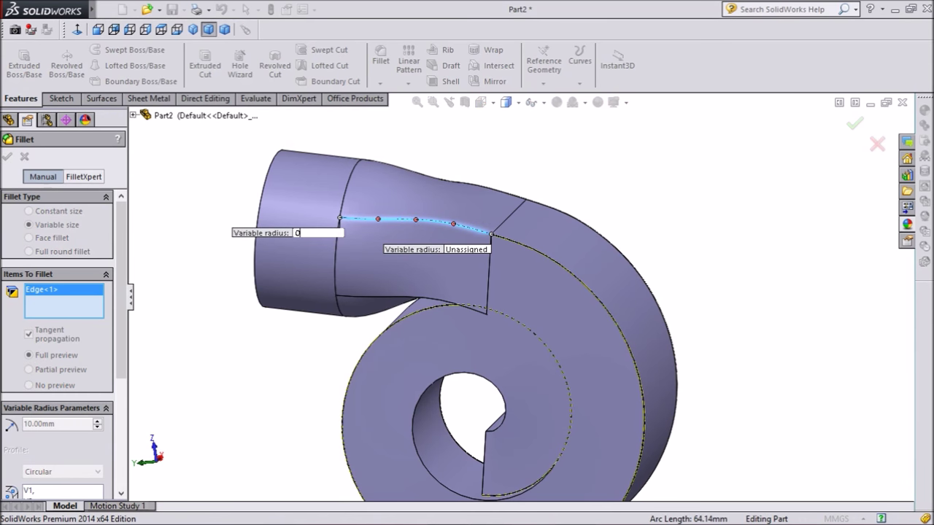
{"action": "left_click", "coordinate": [462, 250]}
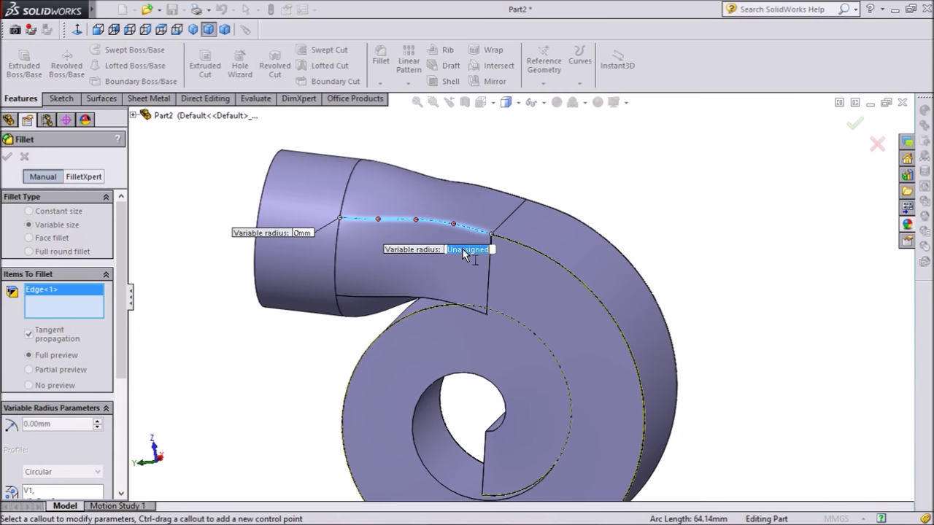
{"action": "type", "text": "4"}
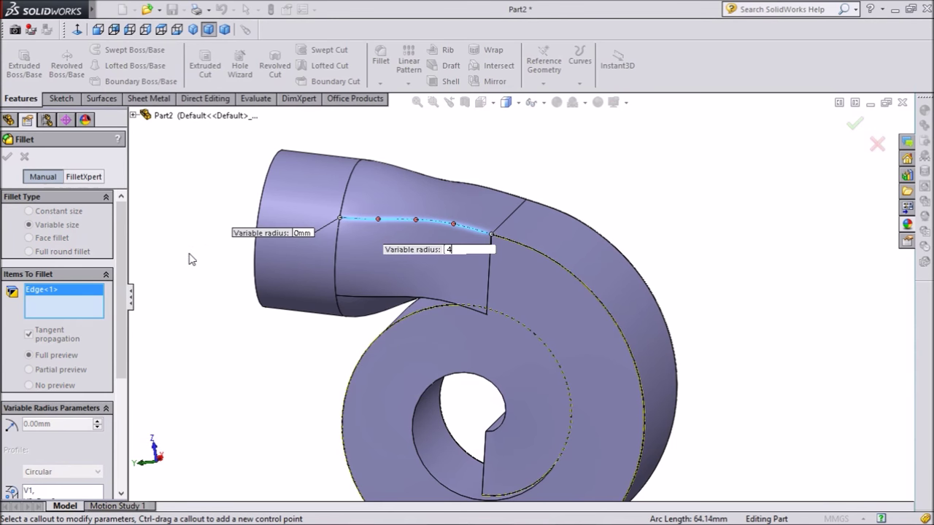
{"action": "key", "text": "Return"}
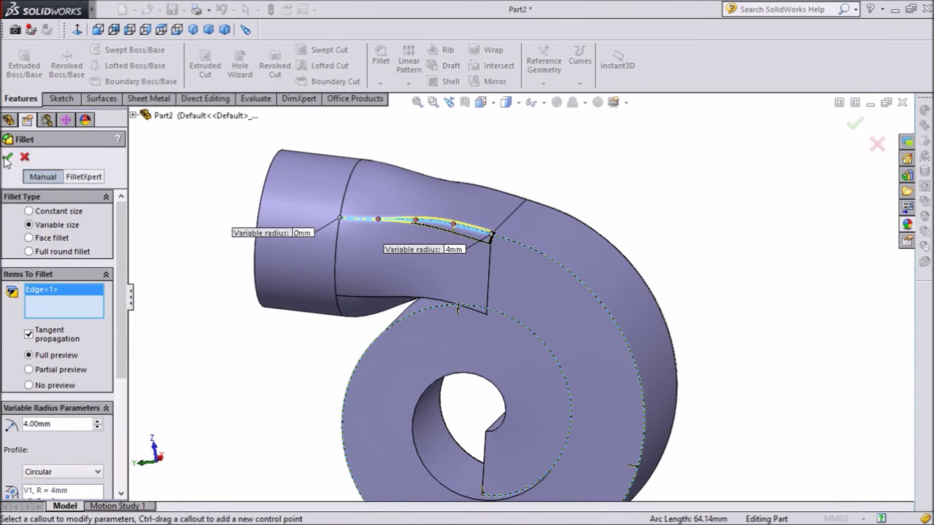
{"action": "left_click", "coordinate": [8, 158]}
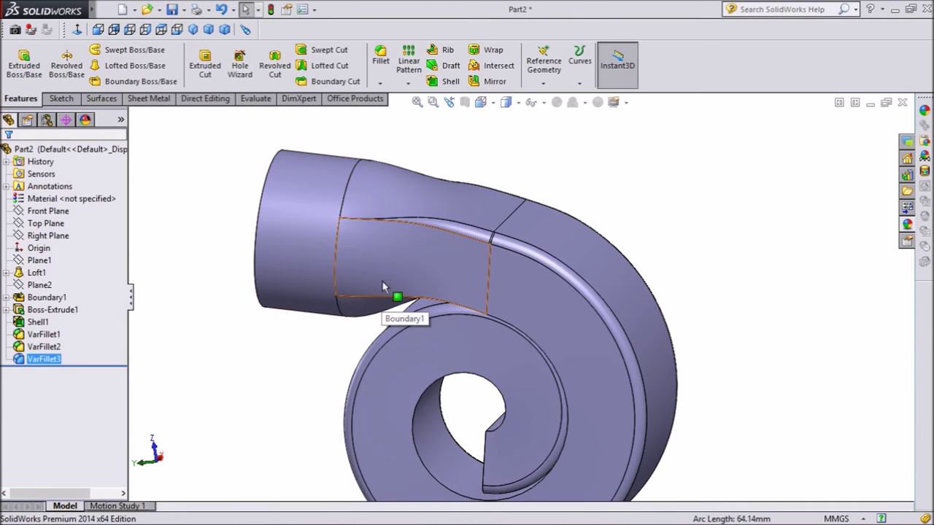
Fillet the transition's remaining lower edge on the opposite side with a variable radius, 0 mm at the outlet and 4 mm at the spiral.
{"action": "left_click", "coordinate": [380, 59]}
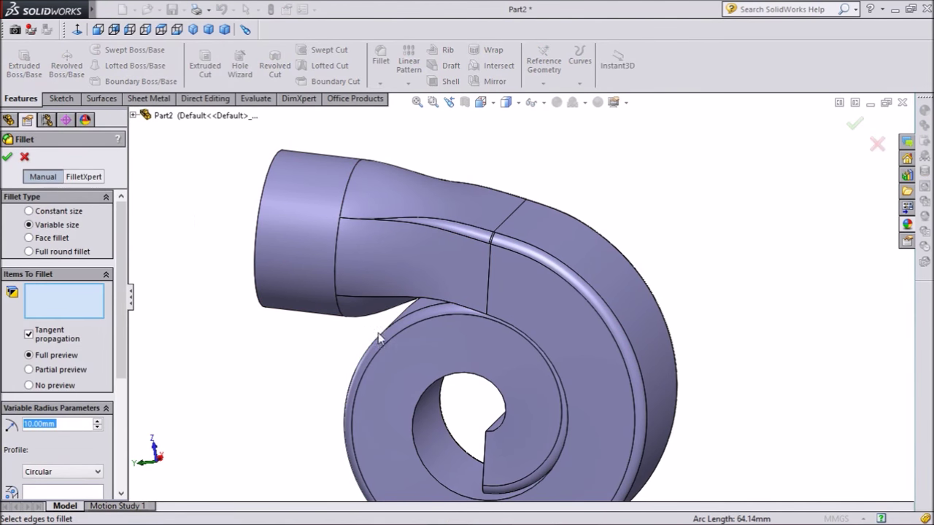
{"action": "left_click", "coordinate": [381, 299]}
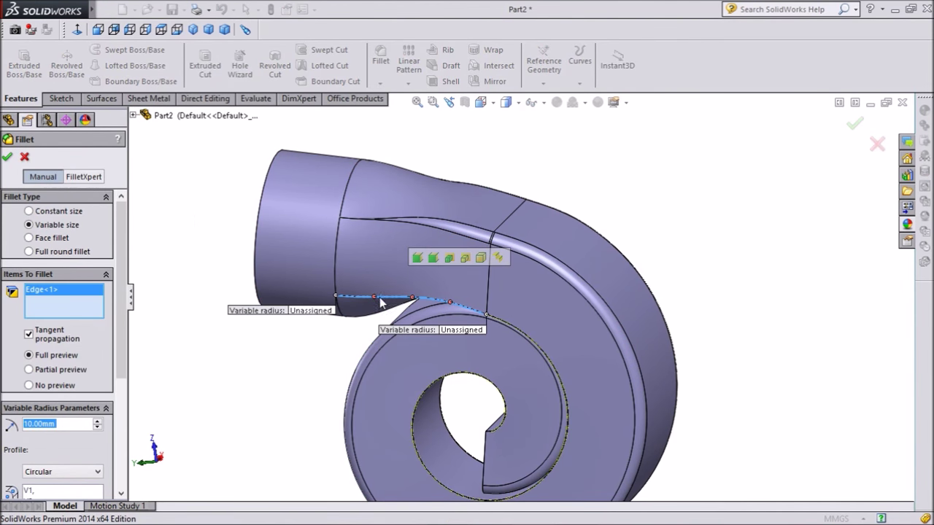
{"action": "left_click", "coordinate": [324, 311]}
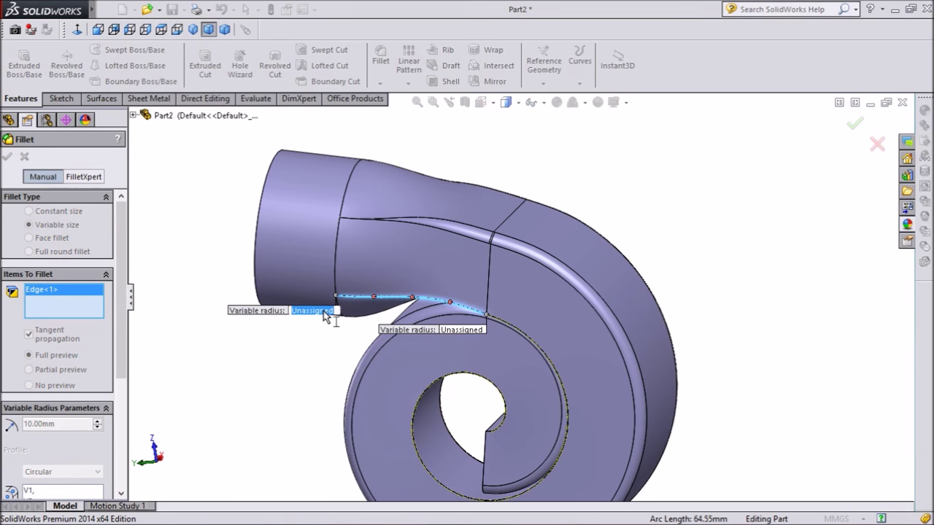
{"action": "type", "text": "0"}
{"action": "key", "text": "Return"}
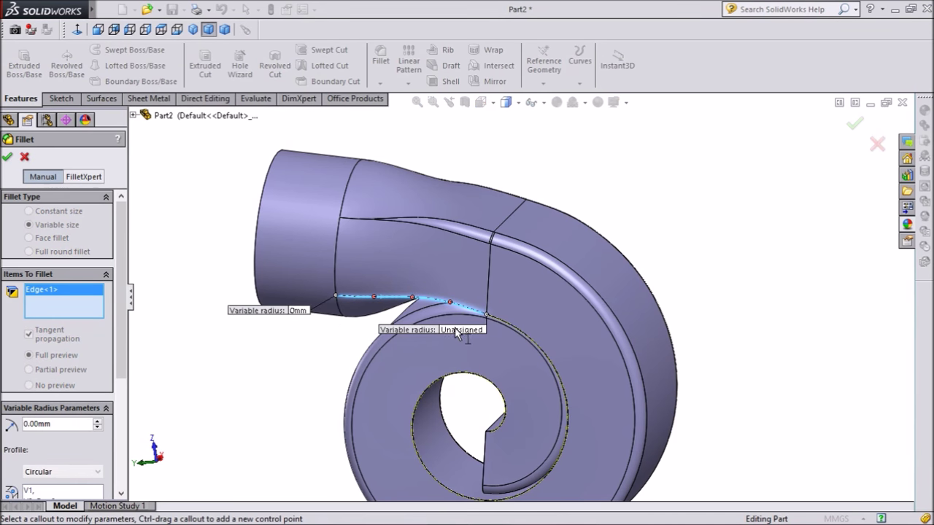
{"action": "left_click", "coordinate": [459, 329]}
{"action": "type", "text": "4"}
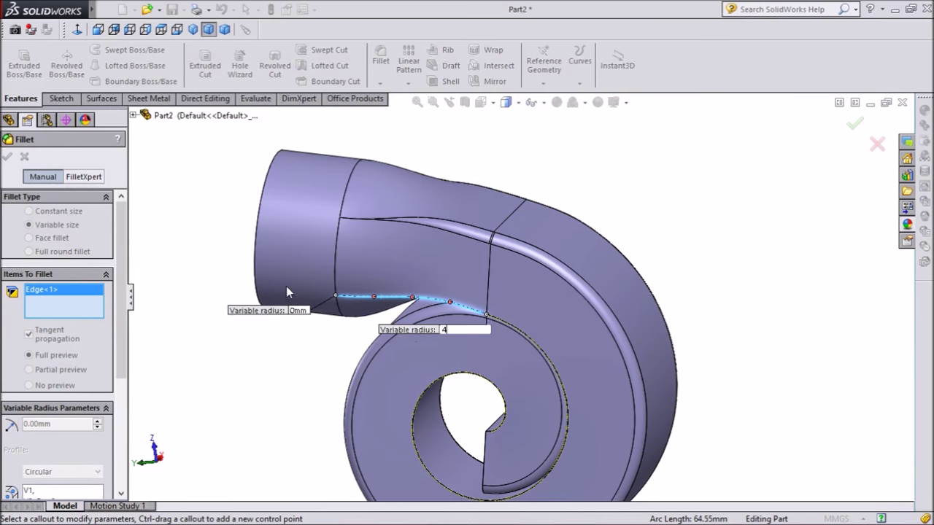
{"action": "key", "text": "Return"}
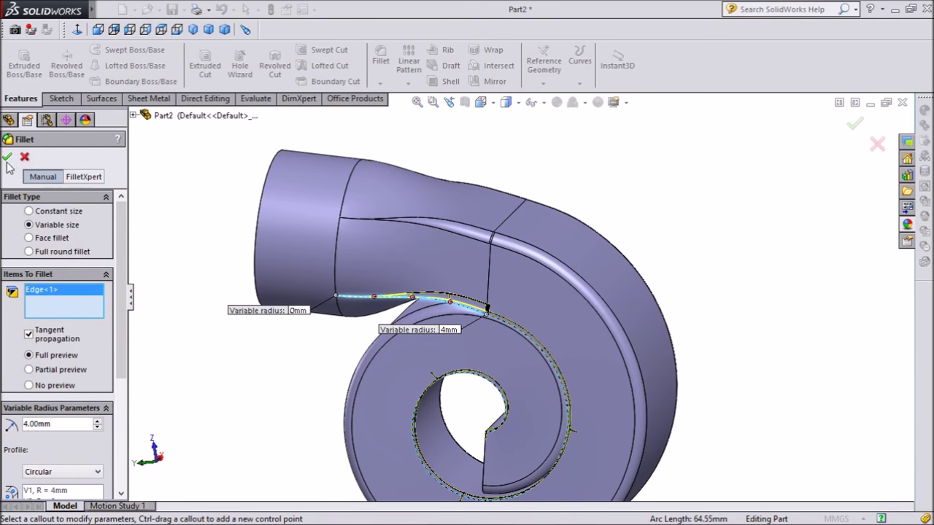
{"action": "left_click", "coordinate": [8, 159]}
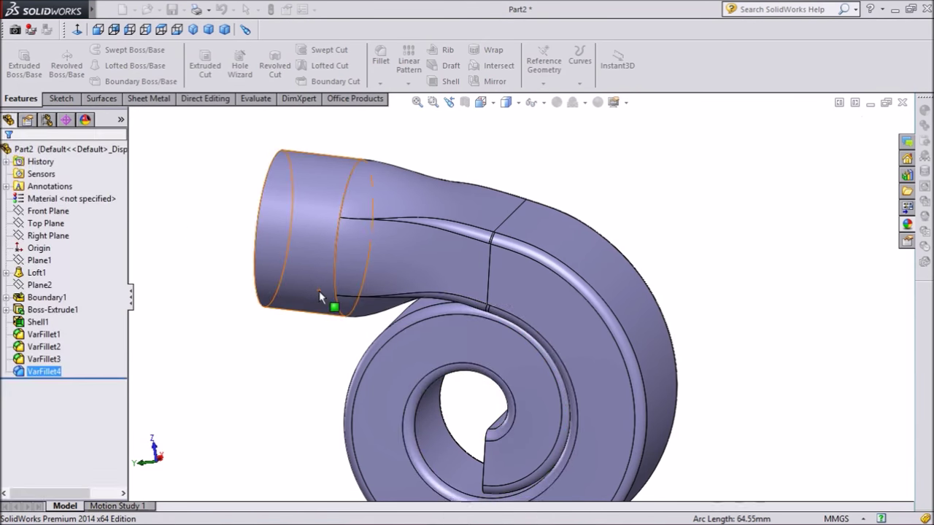
{"action": "middle_click_drag", "start_coordinate": [467, 391], "coordinate": [486, 411]}
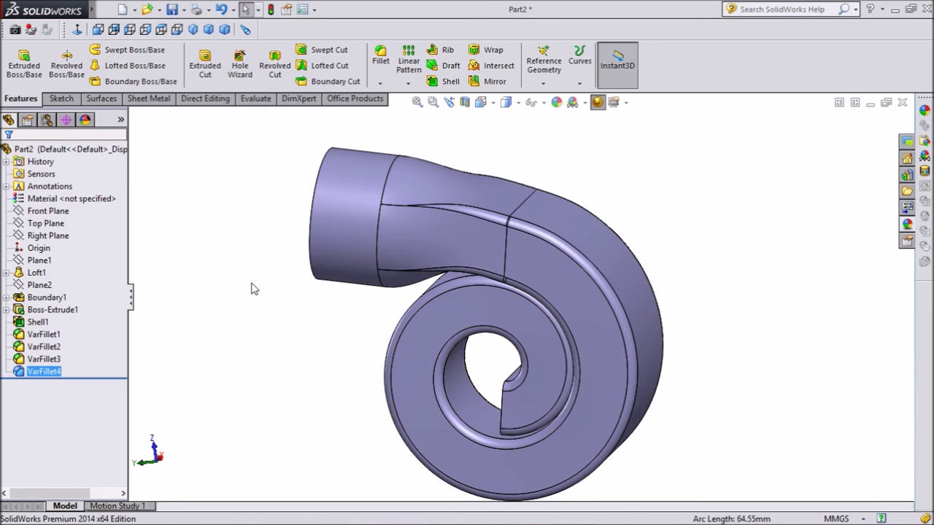
Start a sketch on the thin rim face at the open inner end of the spiral.
{"action": "middle_click_drag", "start_coordinate": [267, 288], "coordinate": [467, 408]}
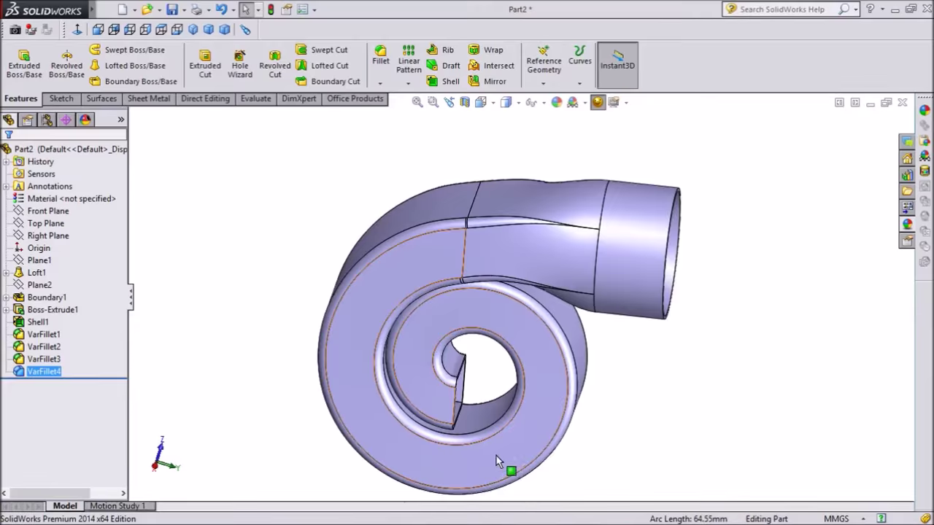
{"action": "scroll", "coordinate": [552, 414], "scroll_direction": "down", "scroll_amount": 2}
{"action": "middle_click_drag", "start_coordinate": [553, 414], "coordinate": [510, 387]}
{"action": "scroll", "coordinate": [510, 386], "scroll_direction": "down", "scroll_amount": 2}
{"action": "scroll", "coordinate": [511, 387], "scroll_direction": "down", "scroll_amount": 5}
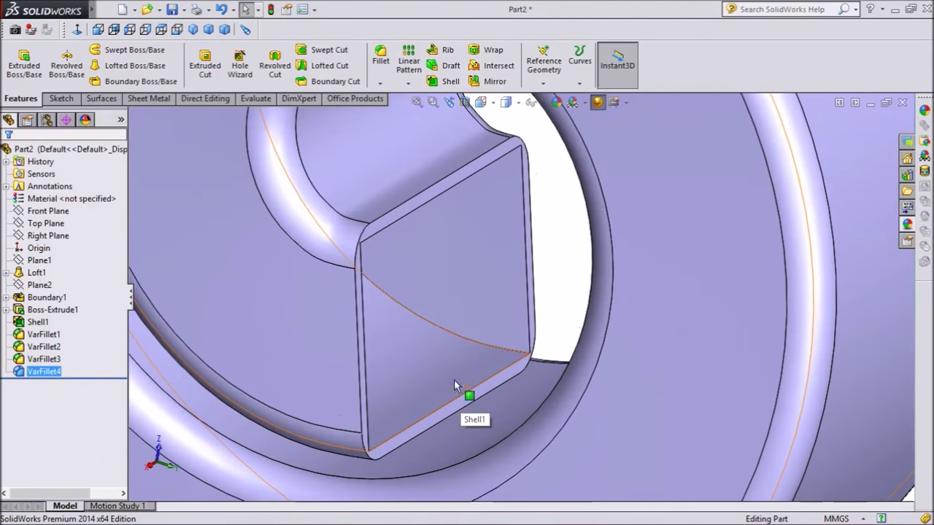
{"action": "scroll", "coordinate": [448, 356], "scroll_direction": "up", "scroll_amount": 1}
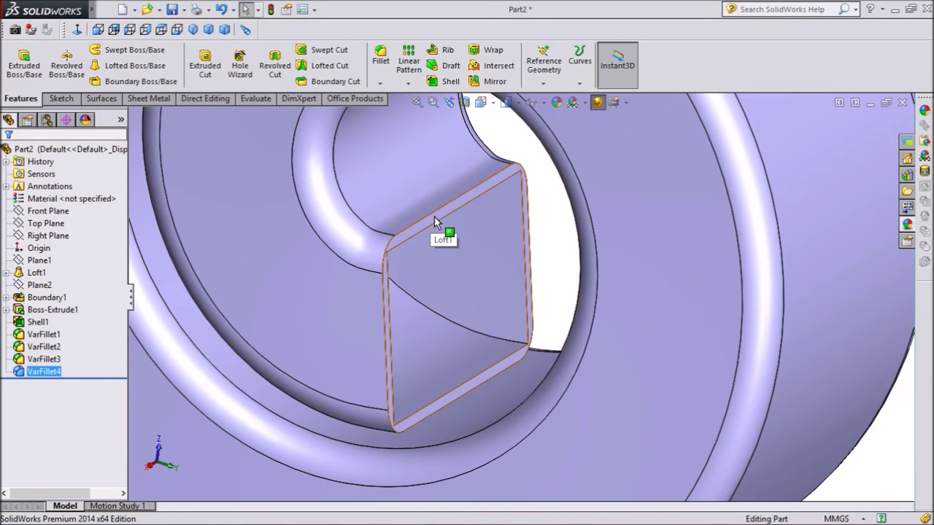
{"action": "left_click", "coordinate": [434, 216]}
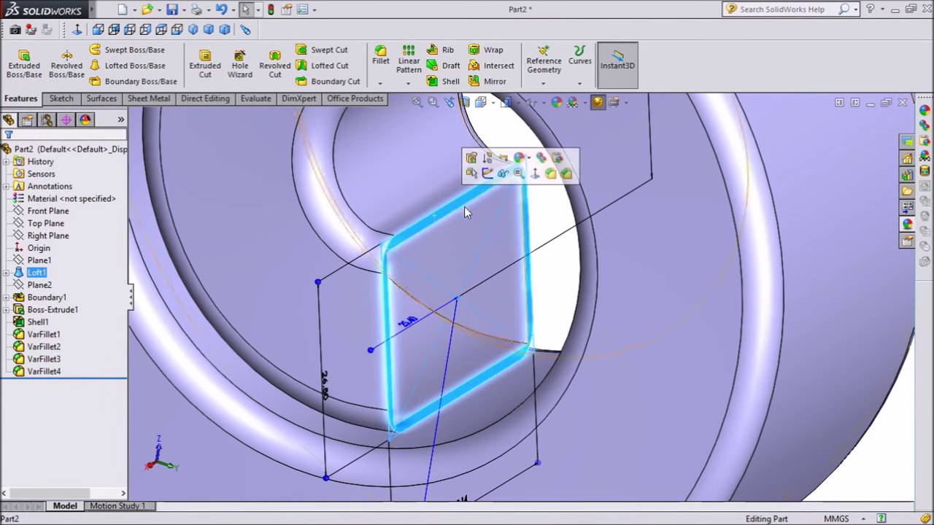
{"action": "left_click", "coordinate": [487, 173]}
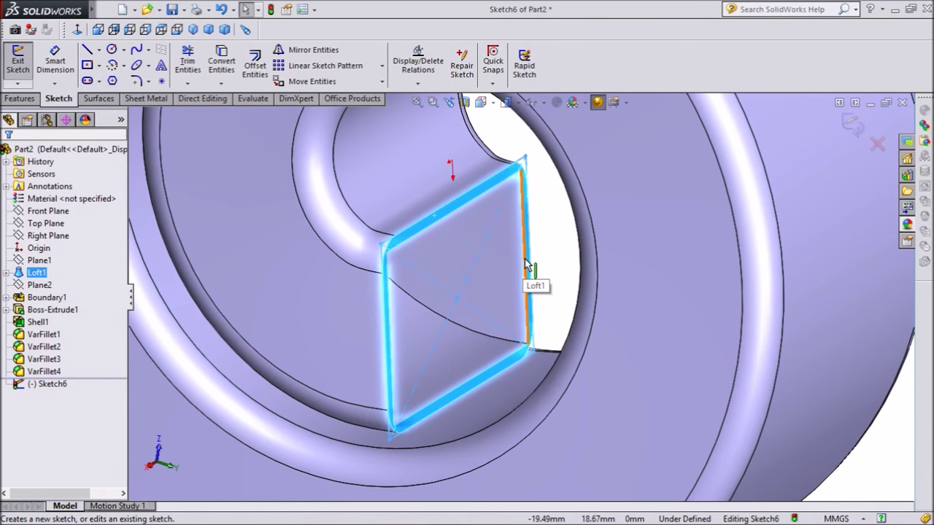
Convert the four inner edges of the rim into sketch lines and close the sketch.
{"action": "key", "text": "Escape"}
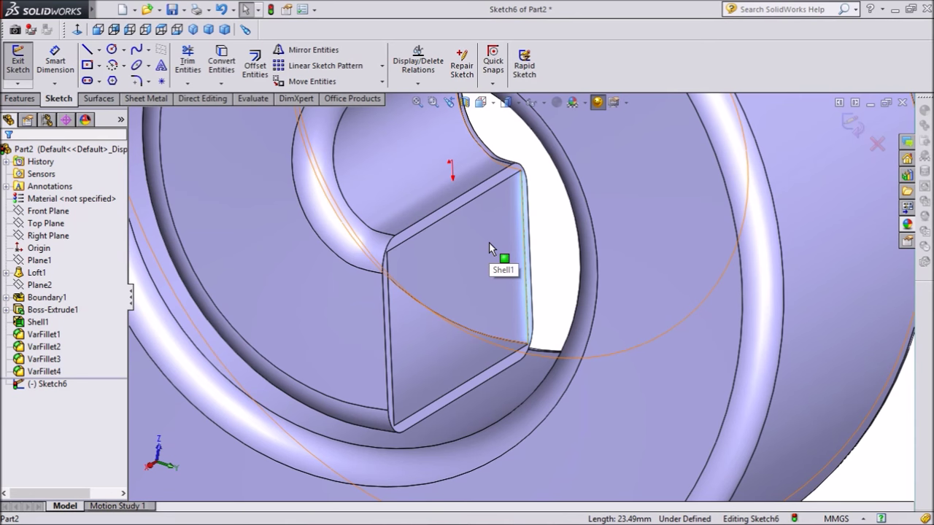
{"action": "left_click", "coordinate": [459, 209]}
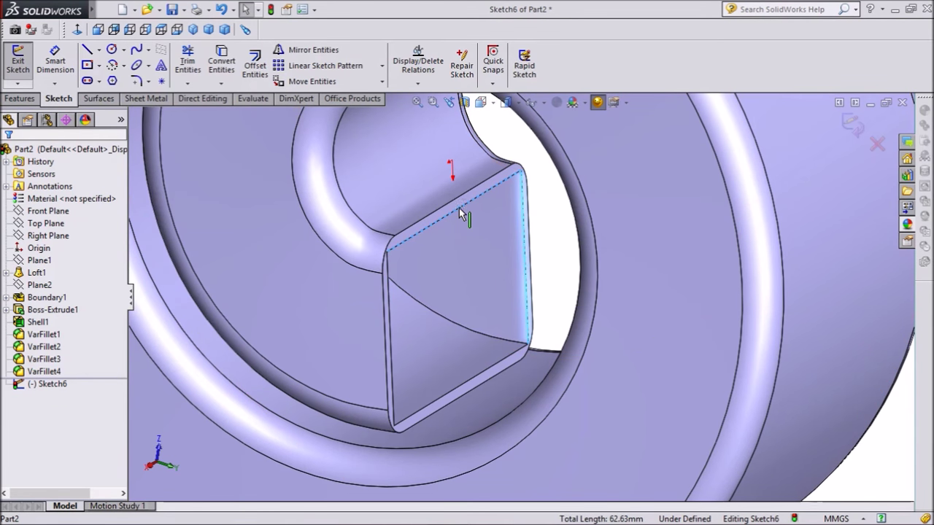
{"action": "left_click", "coordinate": [388, 296], "text": "ctrl"}
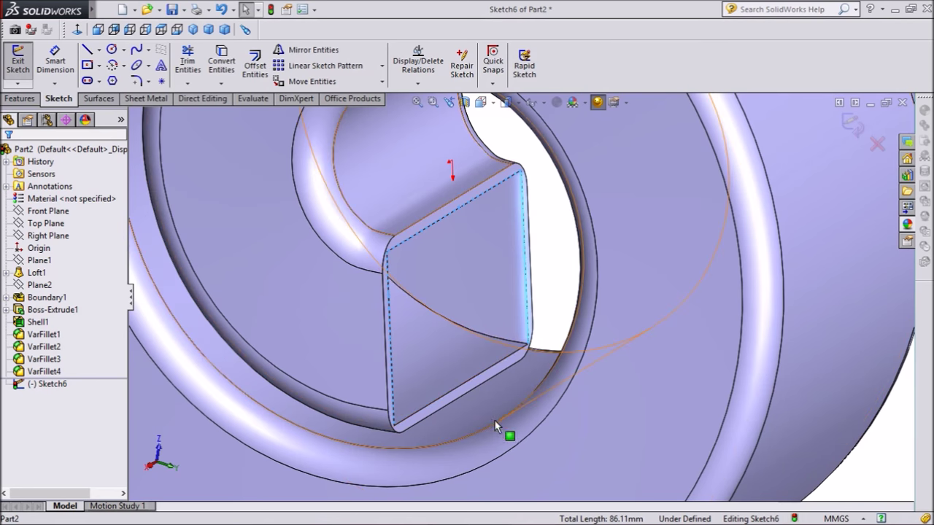
{"action": "left_click", "coordinate": [466, 381], "text": "ctrl"}
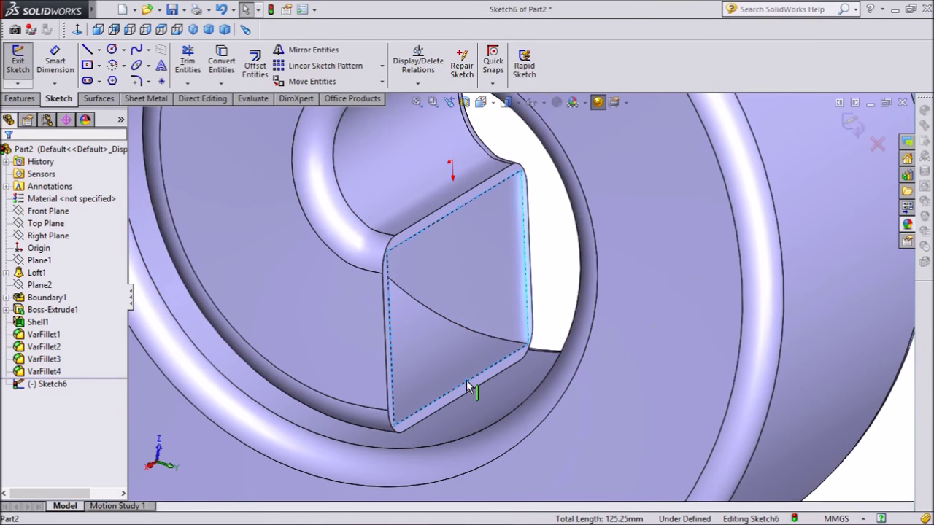
{"action": "left_click", "coordinate": [219, 67]}
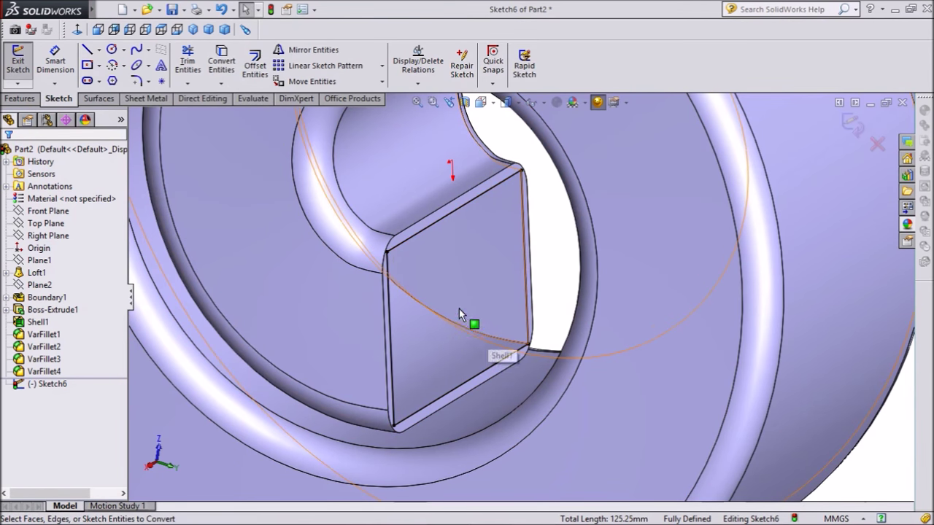
{"action": "scroll", "coordinate": [458, 309], "scroll_direction": "up", "scroll_amount": 5}
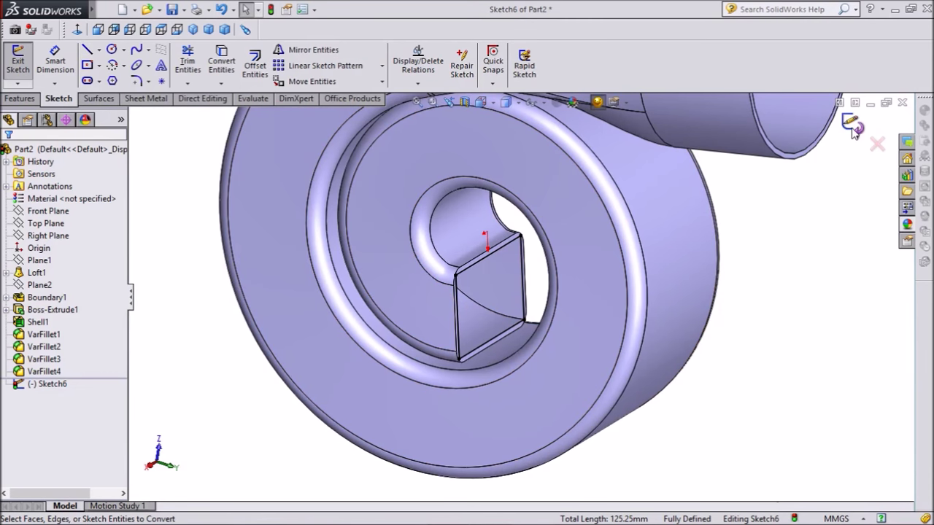
{"action": "left_click", "coordinate": [850, 123]}
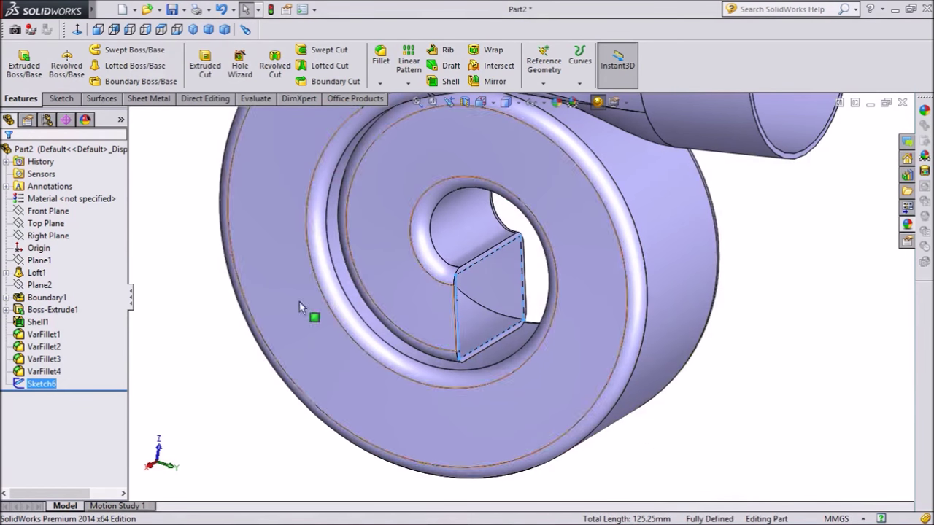
Start a sketch on the Right Plane and convert the spiral's inner wall edge into a sketch curve.
{"action": "left_click", "coordinate": [54, 242]}
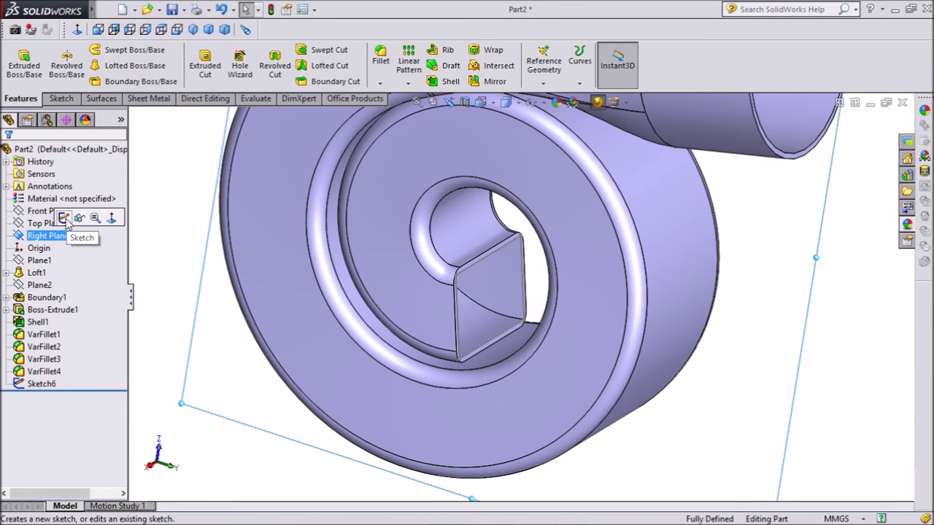
{"action": "left_click", "coordinate": [70, 217]}
{"action": "left_click", "coordinate": [77, 29]}
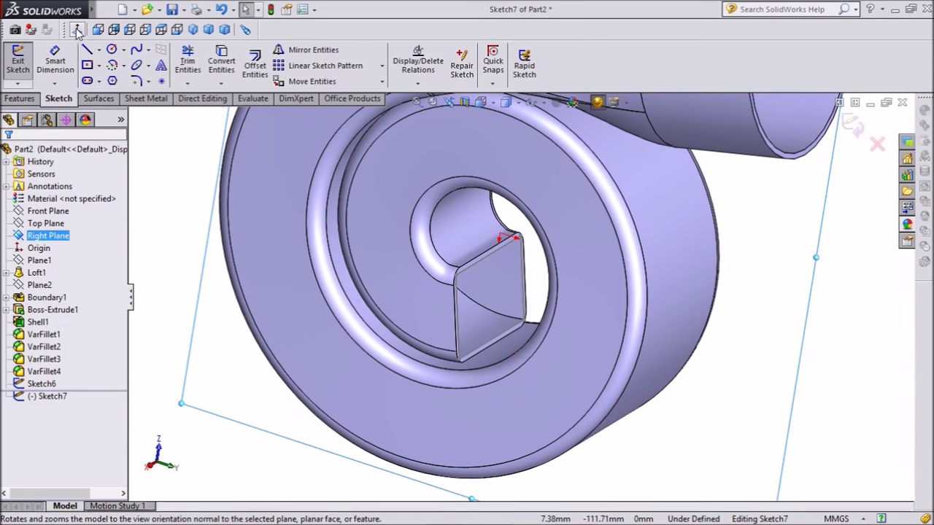
{"action": "scroll", "coordinate": [567, 332], "scroll_direction": "down", "scroll_amount": 3}
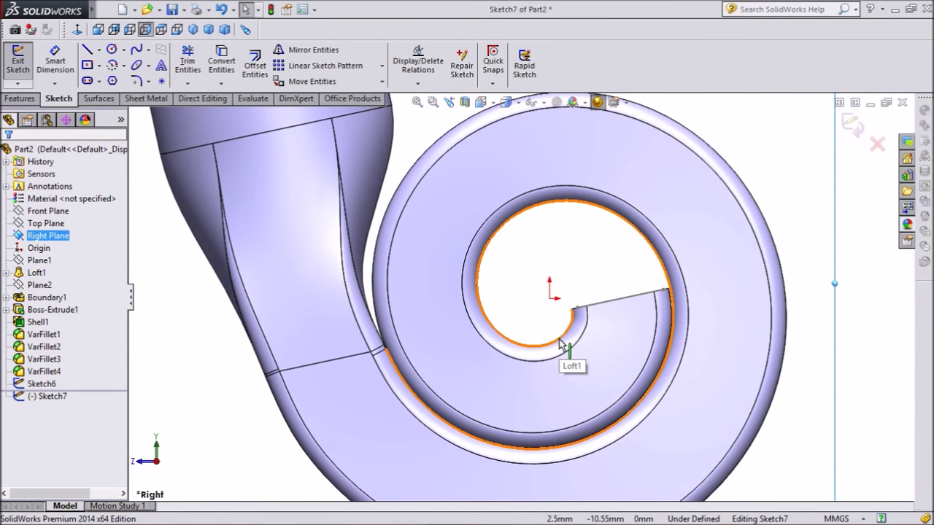
{"action": "left_click", "coordinate": [562, 344]}
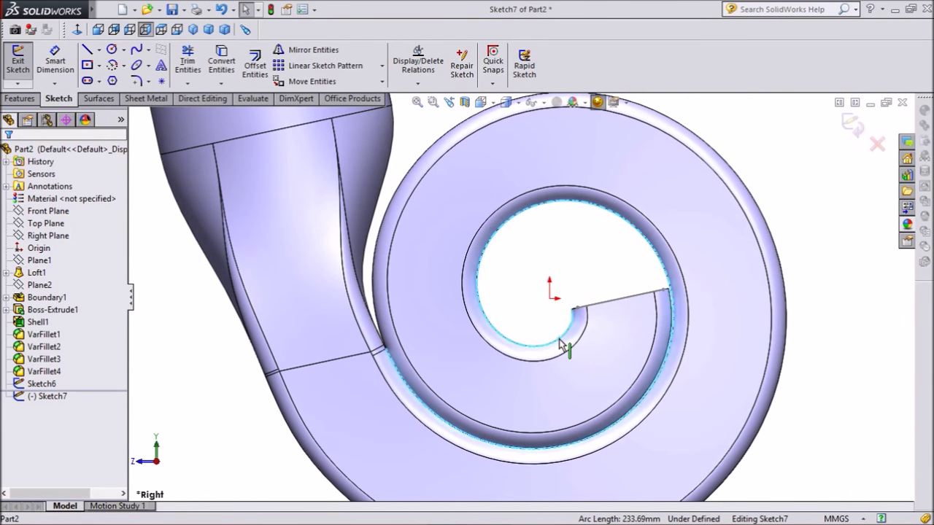
{"action": "left_click", "coordinate": [226, 71]}
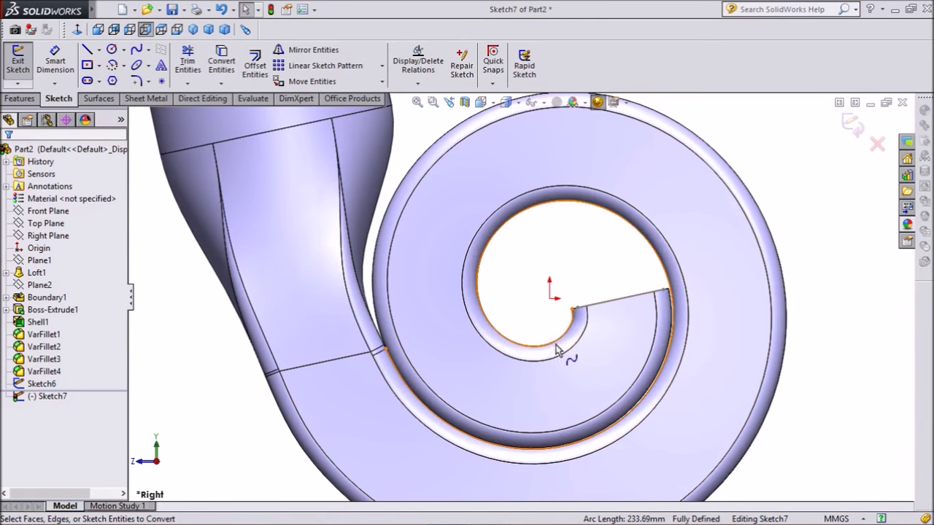
Draw a line about 27 mm long from the converted curve's inner end, along the rectangular opening, to the neighbouring turn of the curve.
{"action": "left_click", "coordinate": [87, 51]}
{"action": "scroll", "coordinate": [644, 294], "scroll_direction": "down", "scroll_amount": 6}
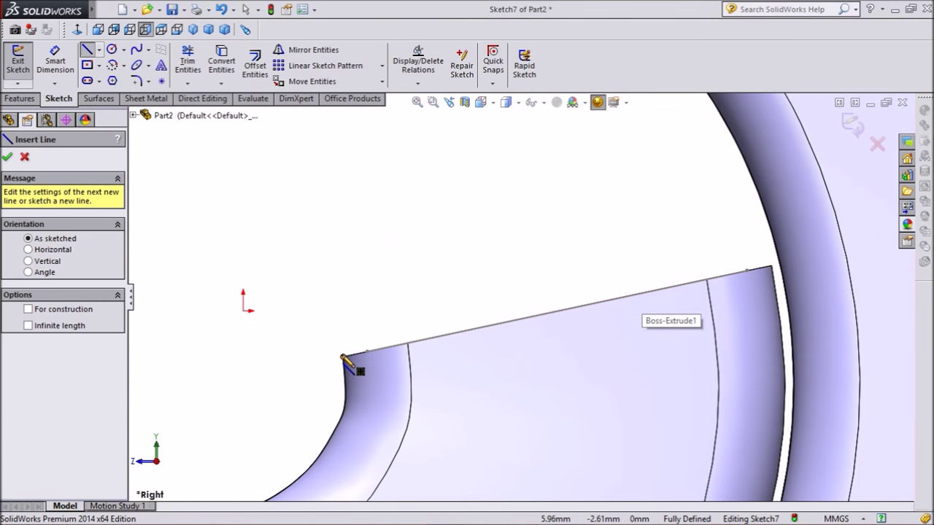
{"action": "left_click", "coordinate": [343, 357]}
{"action": "scroll", "coordinate": [766, 290], "scroll_direction": "down", "scroll_amount": 4}
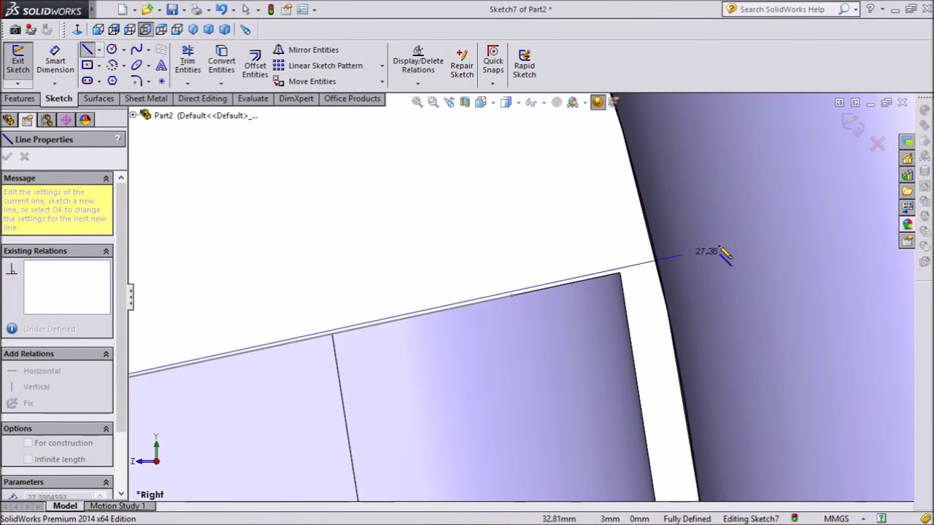
{"action": "left_click", "coordinate": [657, 267]}
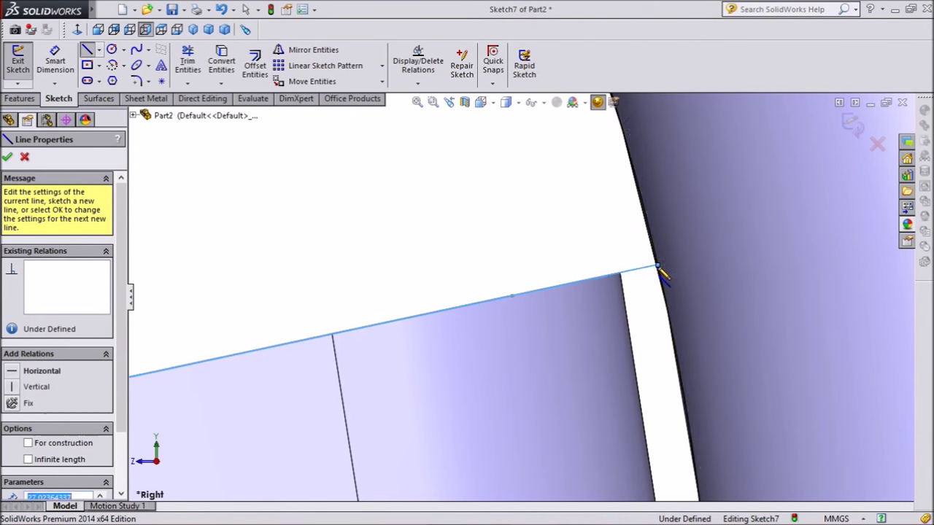
{"action": "scroll", "coordinate": [666, 281], "scroll_direction": "down", "scroll_amount": 3}
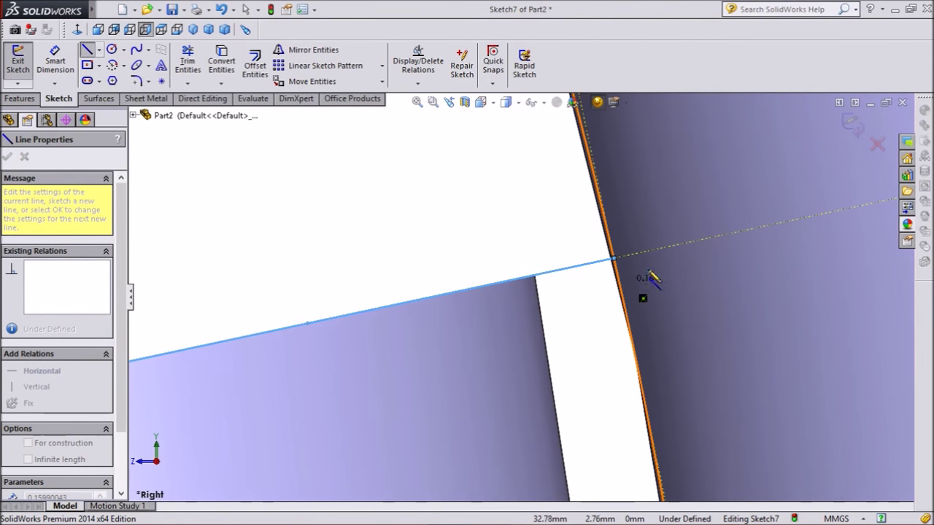
{"action": "right_click", "coordinate": [504, 216]}
{"action": "left_click", "coordinate": [533, 115]}
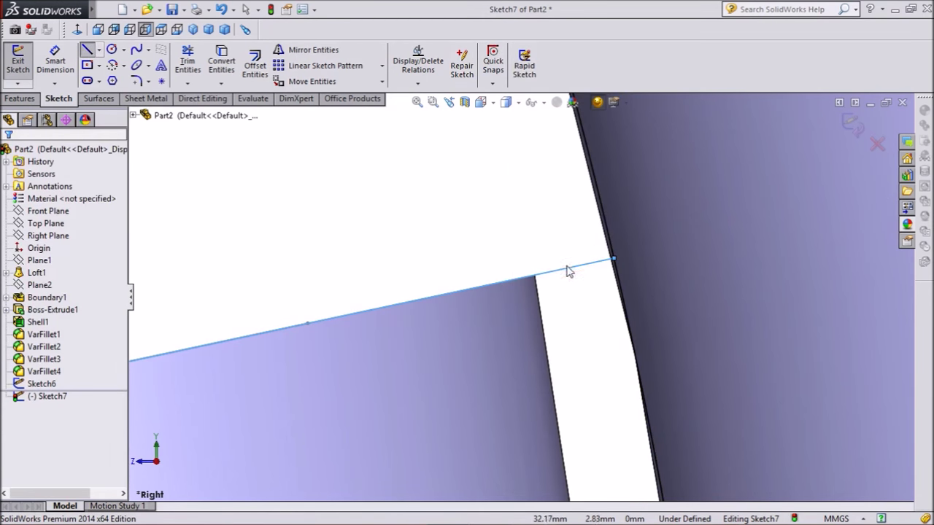
Make the line coincident with the outer corner vertex of the spiral's inner end.
{"action": "left_click", "coordinate": [607, 263]}
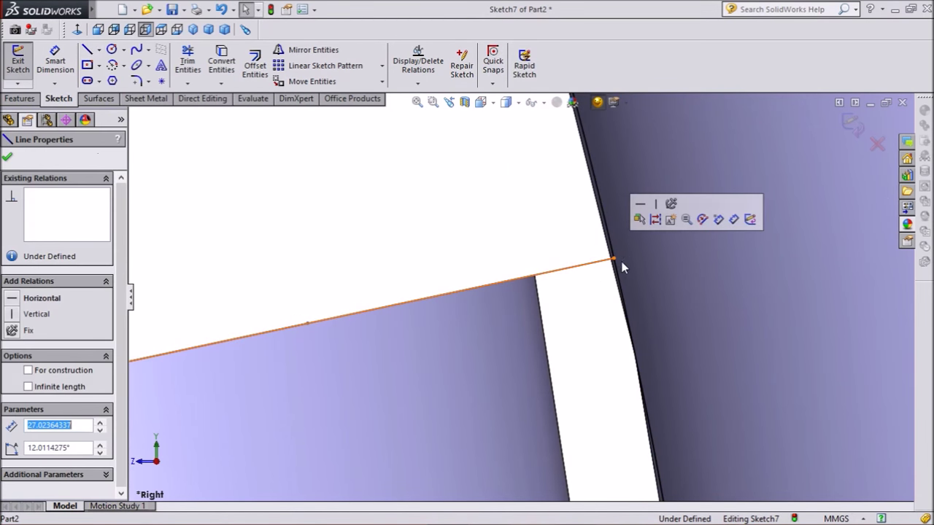
{"action": "left_click", "coordinate": [535, 276], "text": "ctrl"}
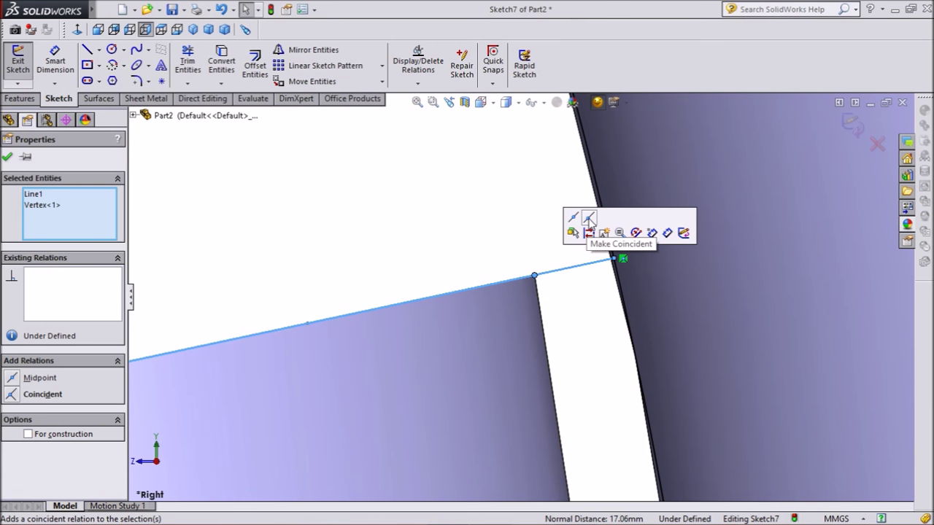
{"action": "left_click", "coordinate": [589, 218]}
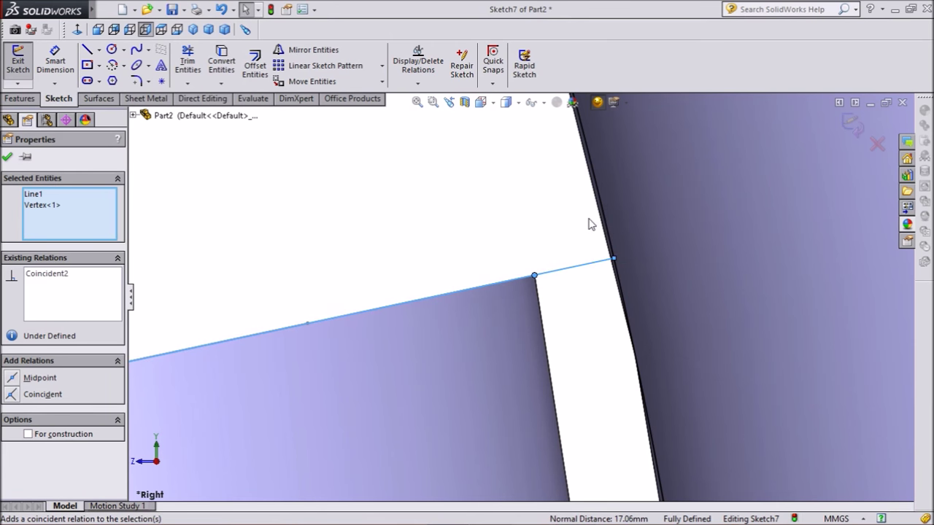
{"action": "left_click", "coordinate": [7, 157]}
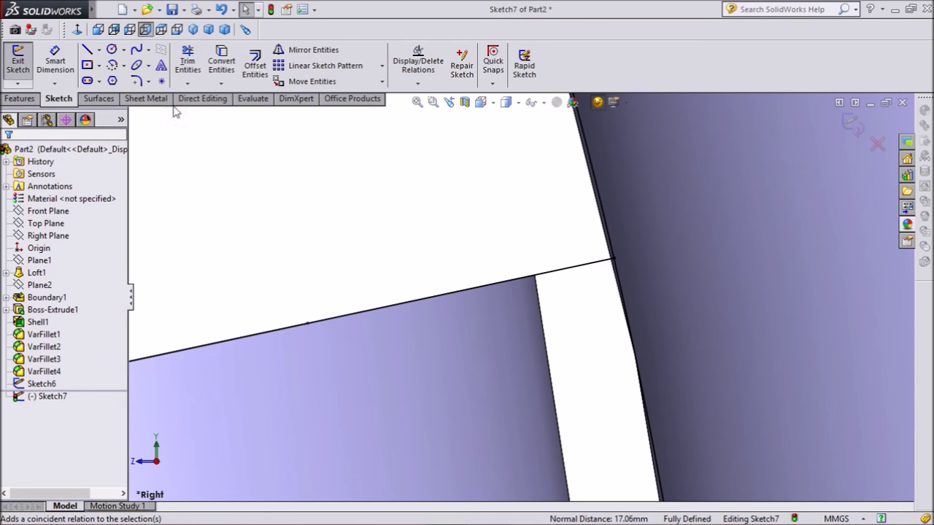
Trim away the spiral curve beyond its intersection with the line, using Trim to closest.
{"action": "left_click", "coordinate": [187, 62]}
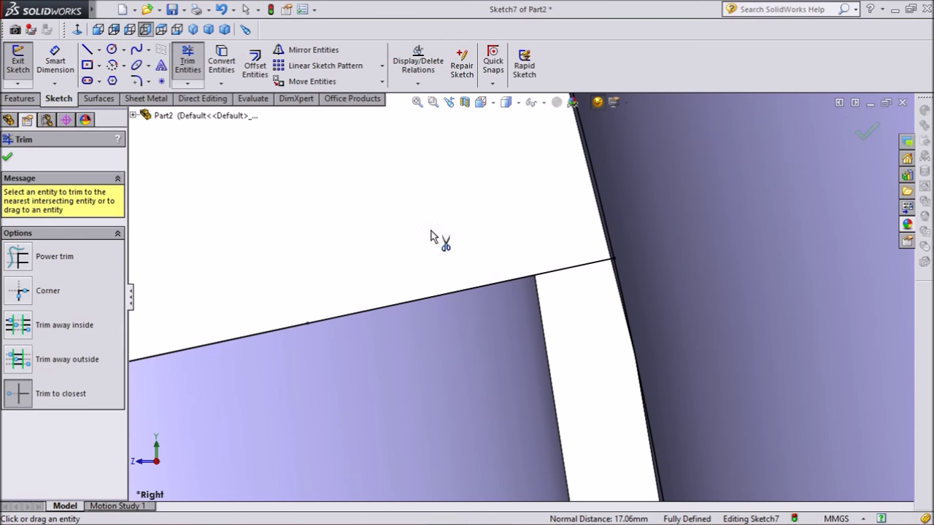
{"action": "scroll", "coordinate": [637, 280], "scroll_direction": "down", "scroll_amount": 3}
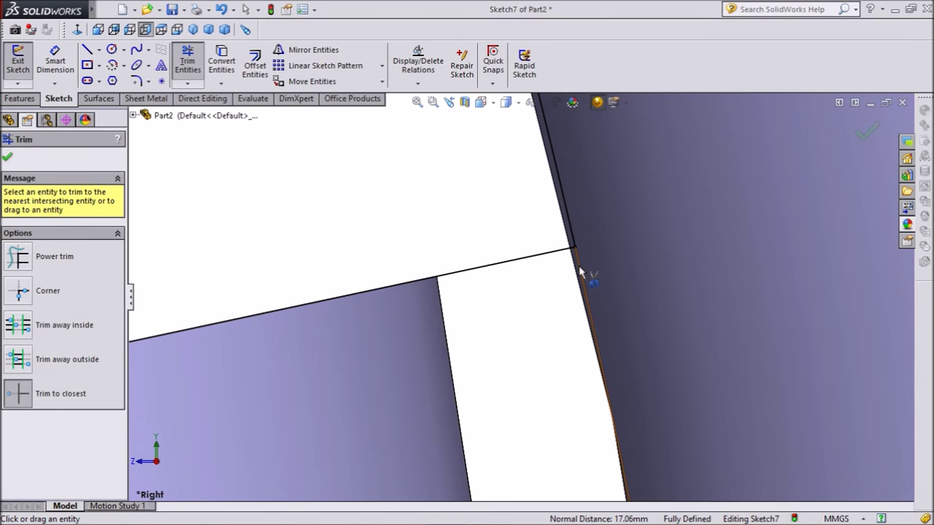
{"action": "left_click", "coordinate": [580, 272]}
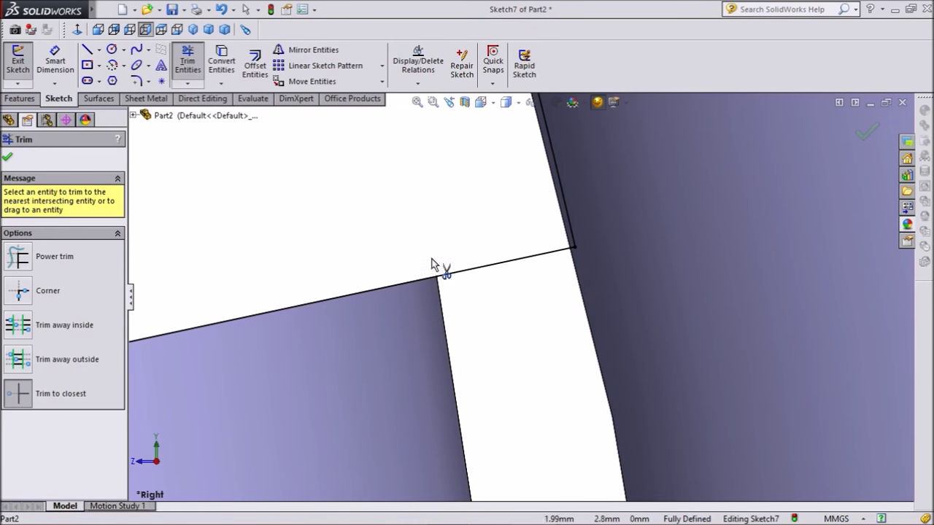
{"action": "left_click", "coordinate": [8, 158]}
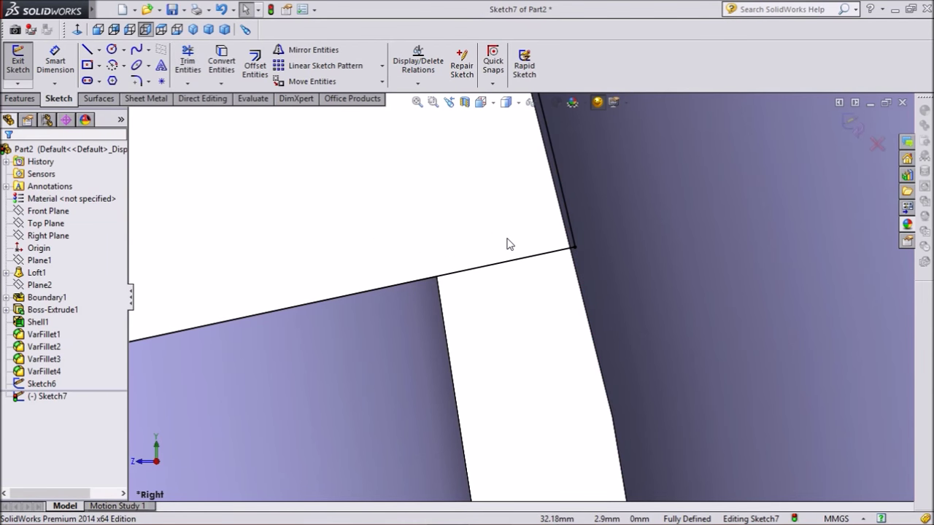
Start an extruded surface from the spiral sketch, with Direction 1 running Up To Vertex to the long outer edge of the rectangular opening on the +X side.
{"action": "scroll", "coordinate": [512, 242], "scroll_direction": "up", "scroll_amount": 3}
{"action": "scroll", "coordinate": [489, 258], "scroll_direction": "up", "scroll_amount": 5}
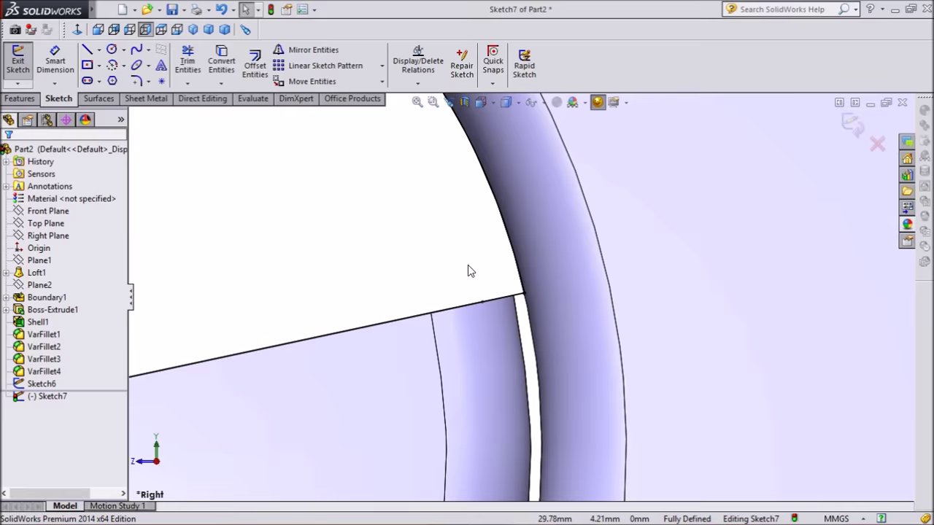
{"action": "left_click", "coordinate": [21, 99]}
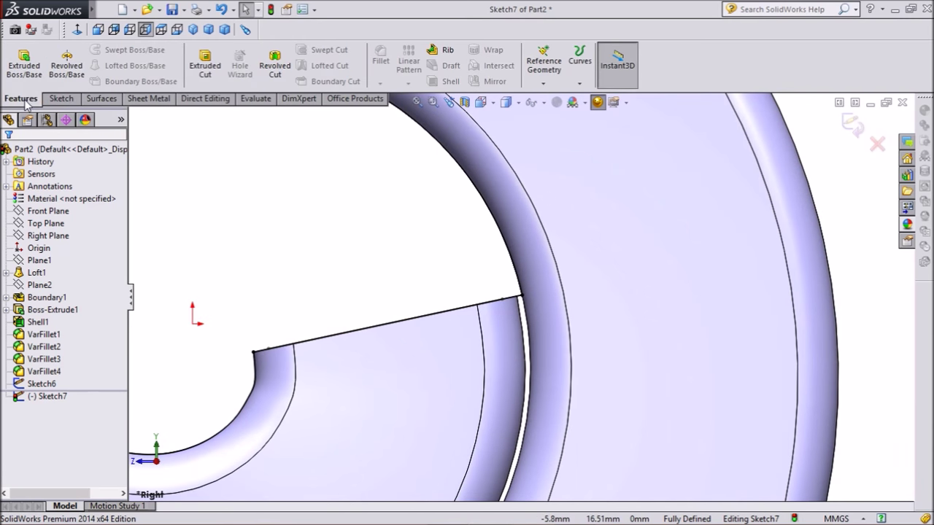
{"action": "left_click", "coordinate": [114, 101]}
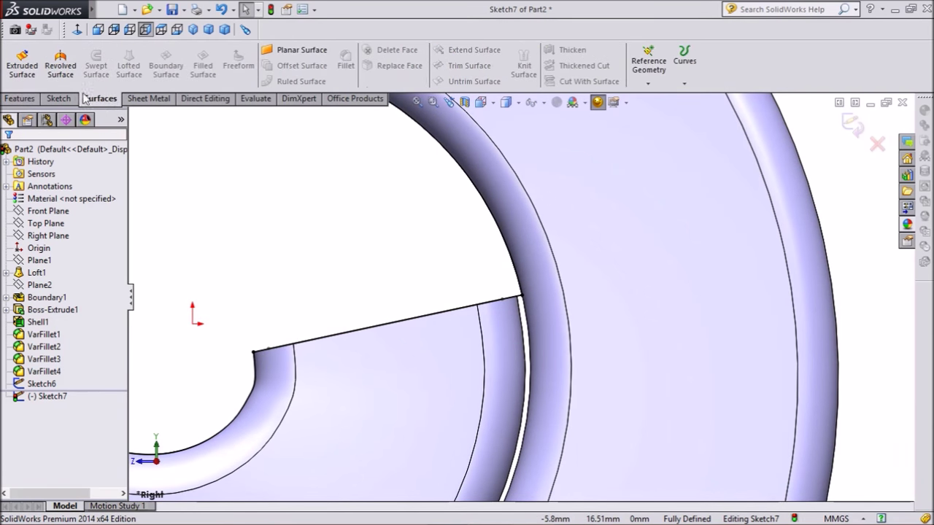
{"action": "left_click", "coordinate": [22, 67]}
{"action": "scroll", "coordinate": [520, 297], "scroll_direction": "up", "scroll_amount": 5}
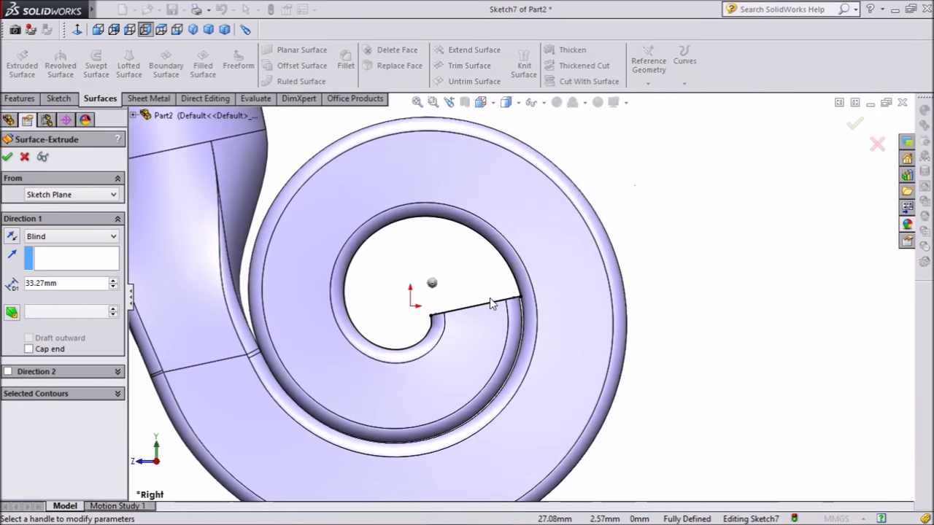
{"action": "middle_click_drag", "start_coordinate": [202, 302], "coordinate": [214, 337]}
{"action": "scroll", "coordinate": [482, 313], "scroll_direction": "down", "scroll_amount": 5}
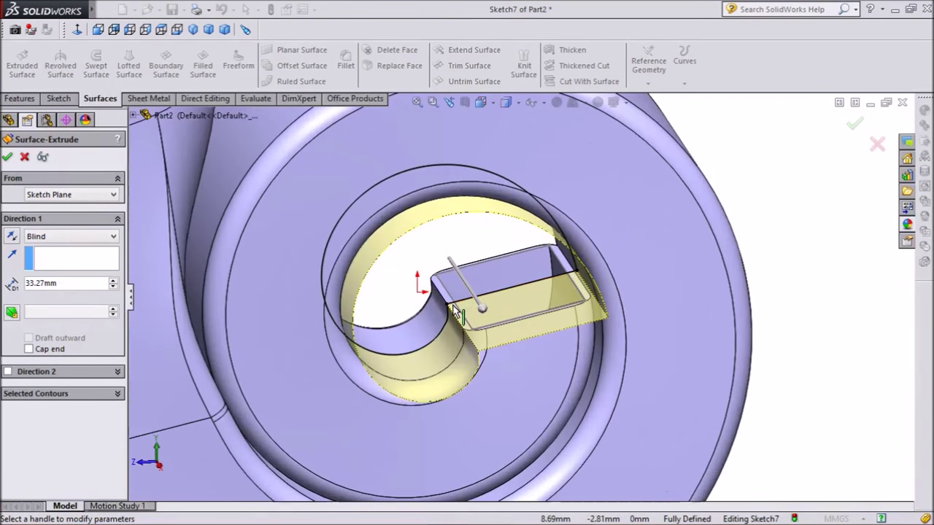
{"action": "scroll", "coordinate": [479, 315], "scroll_direction": "down", "scroll_amount": 3}
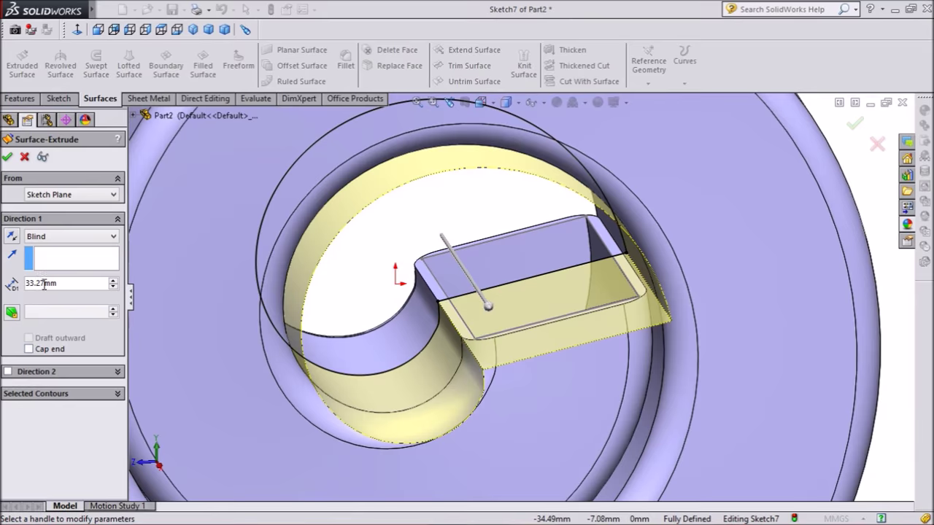
{"action": "left_click", "coordinate": [51, 240]}
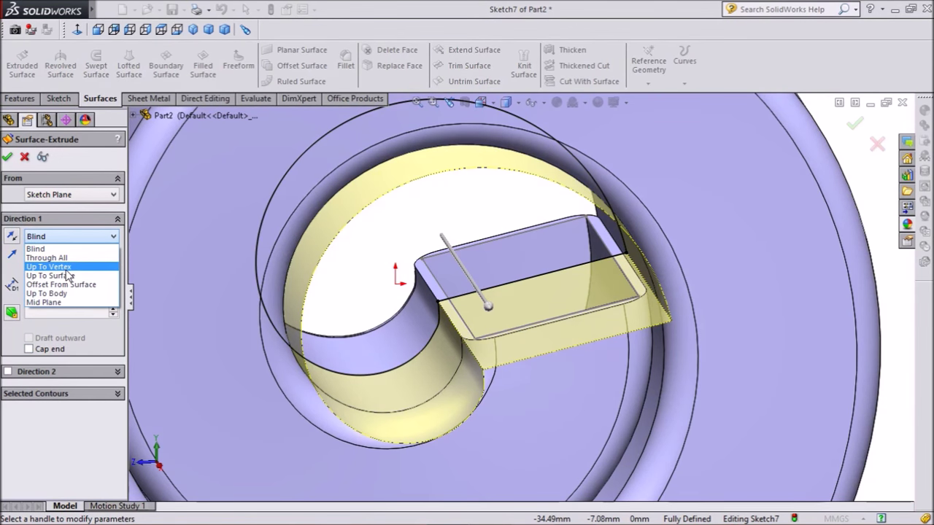
{"action": "left_click", "coordinate": [48, 267]}
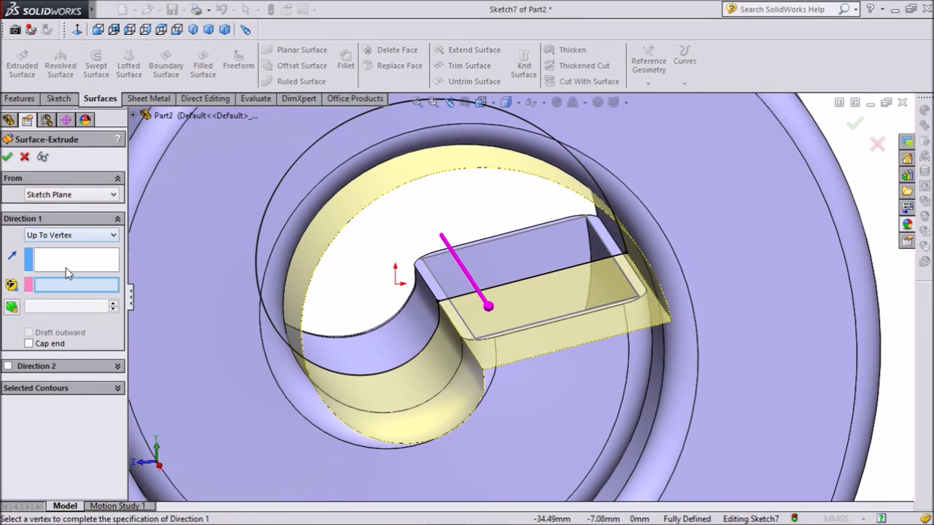
{"action": "scroll", "coordinate": [552, 323], "scroll_direction": "down", "scroll_amount": 2}
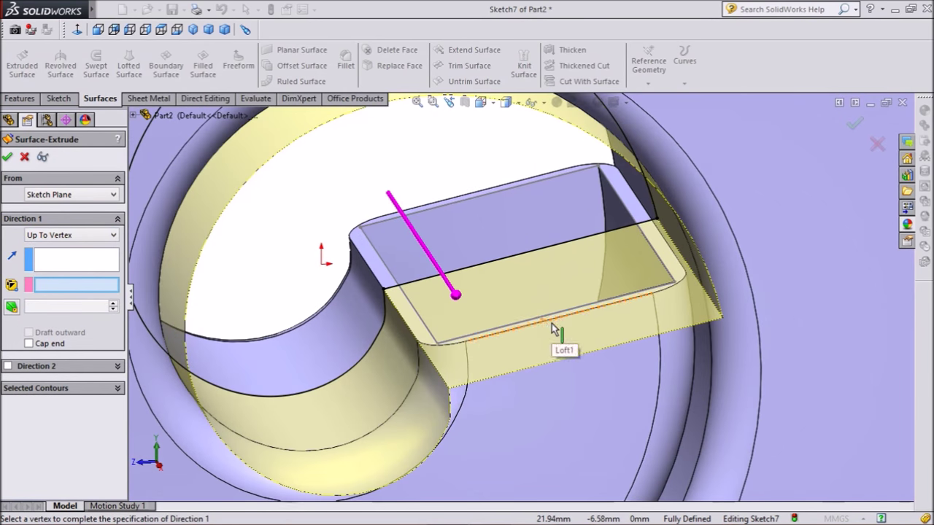
{"action": "left_click", "coordinate": [542, 325]}
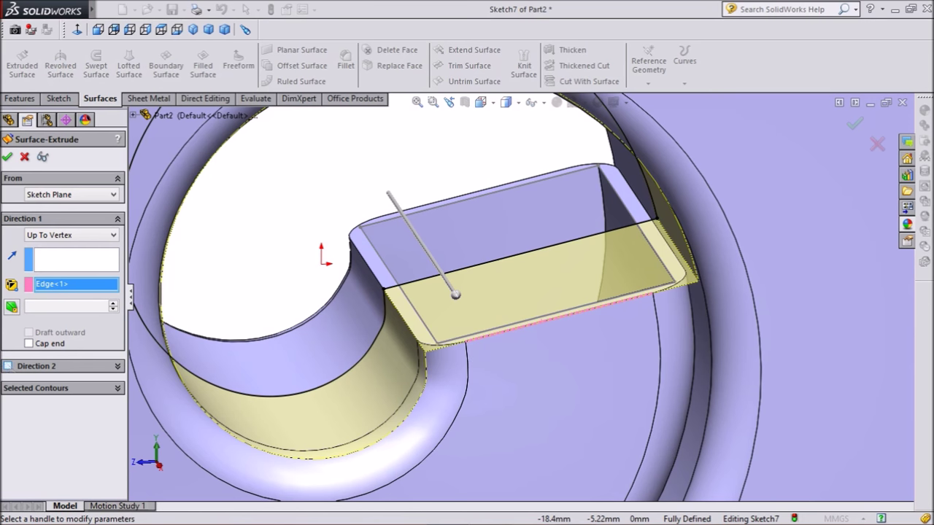
Enable Direction 2 as Up To Vertex, ending at the opening's opposite long edge, and finish the extruded surface.
{"action": "left_click", "coordinate": [66, 367]}
{"action": "left_click", "coordinate": [74, 385]}
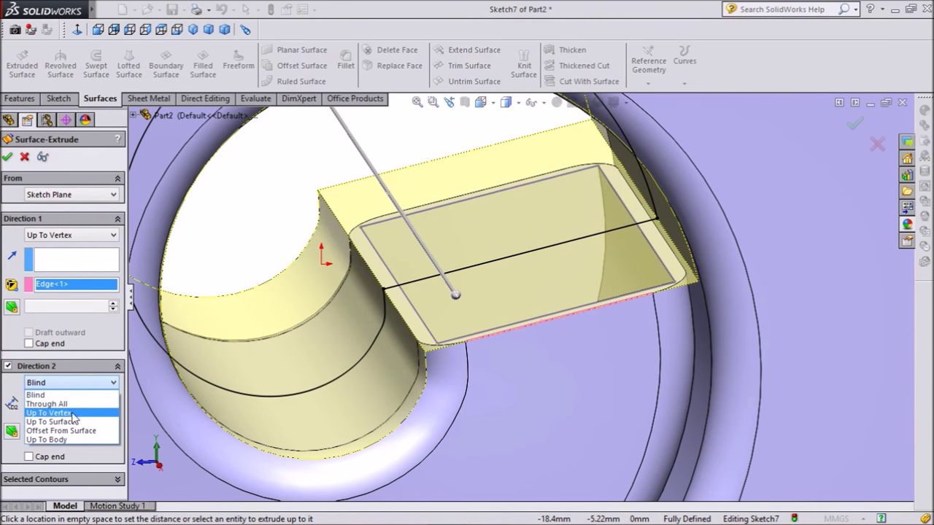
{"action": "left_click", "coordinate": [70, 413]}
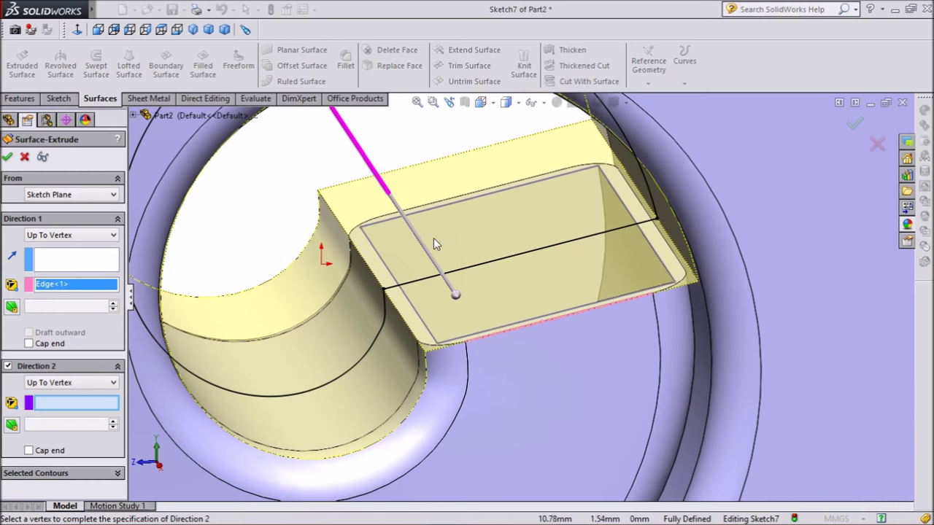
{"action": "left_click", "coordinate": [459, 203]}
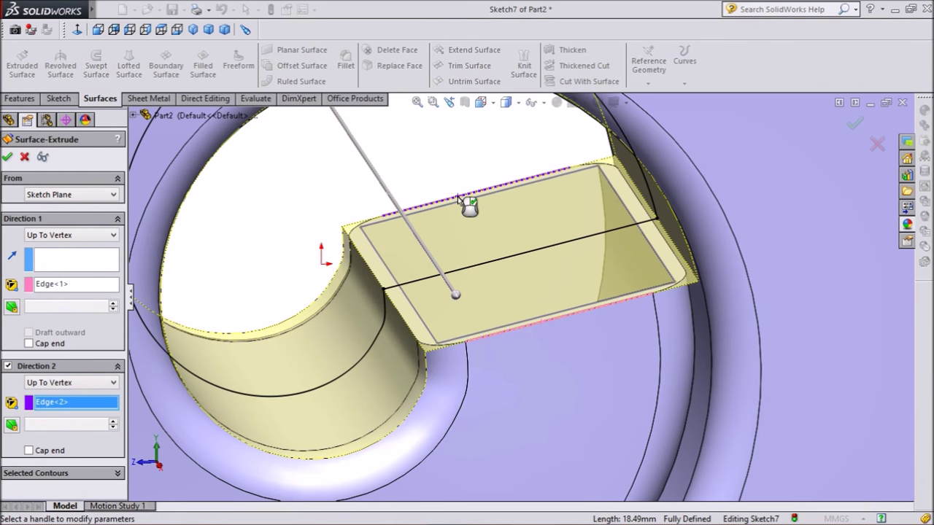
{"action": "left_click", "coordinate": [7, 157]}
Hide the solid spiral housing body so that only the extruded surface is displayed.
{"action": "scroll", "coordinate": [510, 285], "scroll_direction": "up", "scroll_amount": 6}
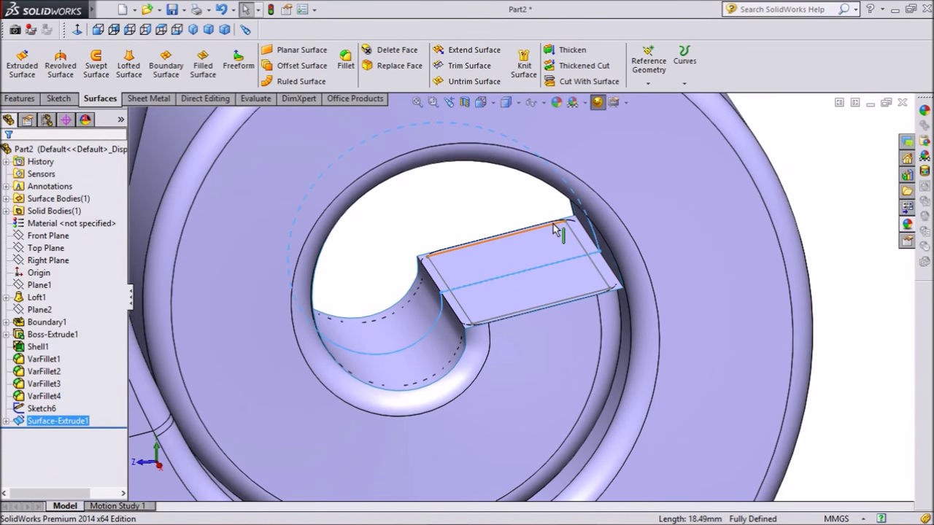
{"action": "left_click", "coordinate": [637, 169]}
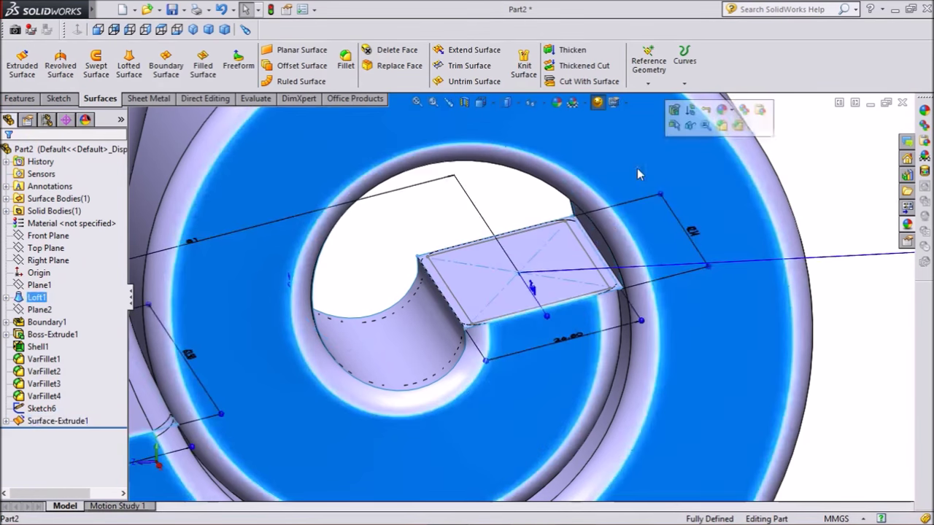
{"action": "left_click", "coordinate": [690, 126]}
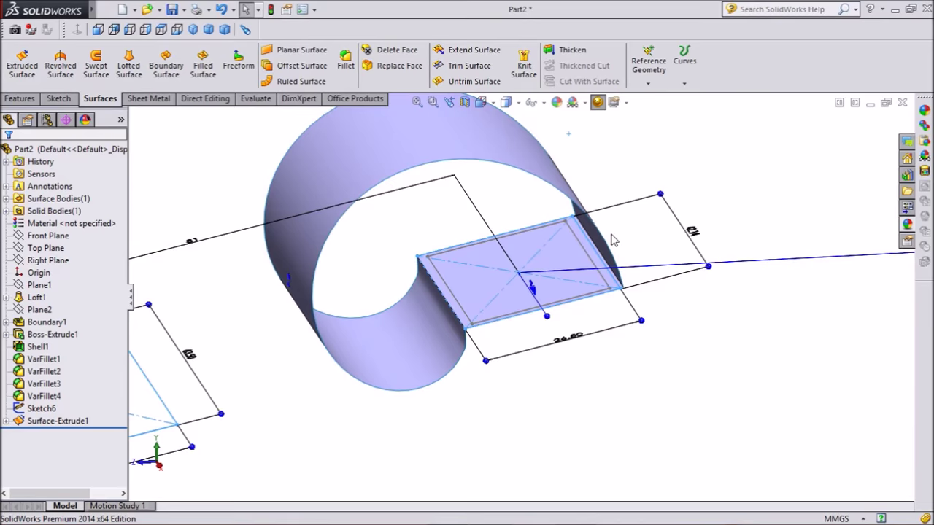
{"action": "scroll", "coordinate": [613, 241], "scroll_direction": "up", "scroll_amount": 2}
{"action": "mouse_move", "coordinate": [655, 212]}
{"action": "middle_mouse_down"}
{"action": "mouse_move", "coordinate": [588, 185]}
{"action": "mouse_move", "coordinate": [659, 203]}
{"action": "middle_mouse_up"}
{"action": "key", "text": "Escape"}
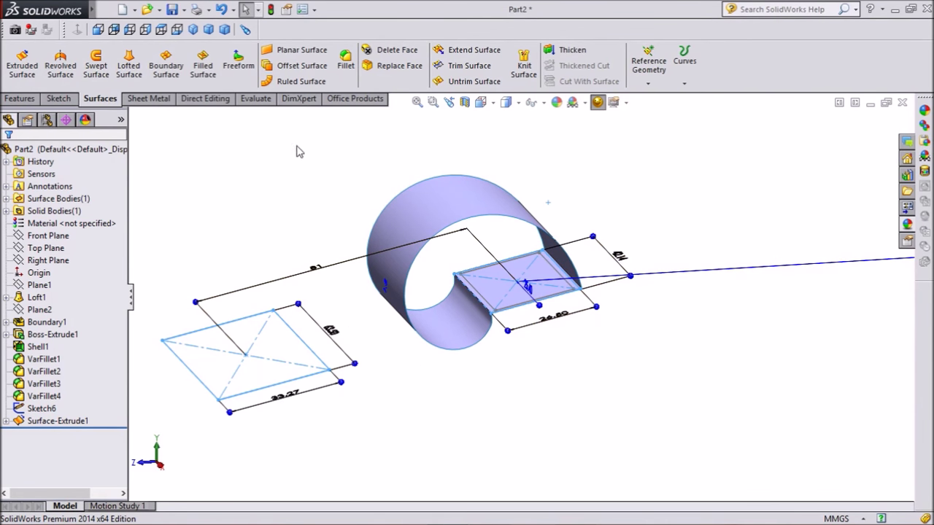
Close the extruded surface's open +X end with a planar surface bounded by its curved and straight end edges.
{"action": "left_click", "coordinate": [302, 51]}
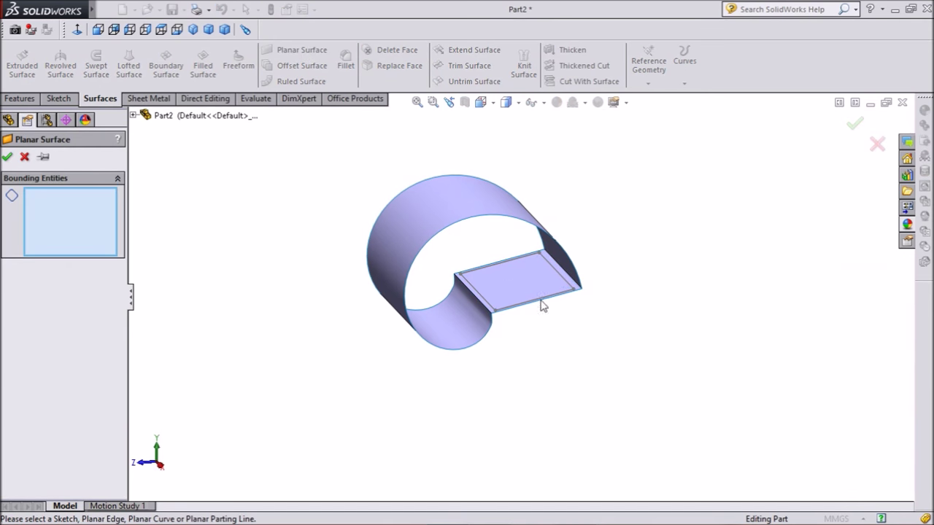
{"action": "scroll", "coordinate": [499, 282], "scroll_direction": "down", "scroll_amount": 4}
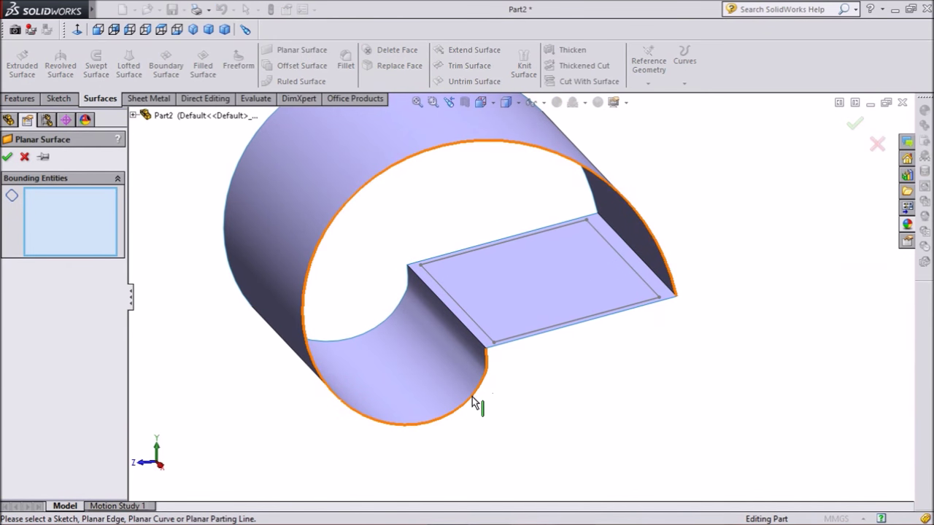
{"action": "left_click", "coordinate": [475, 402]}
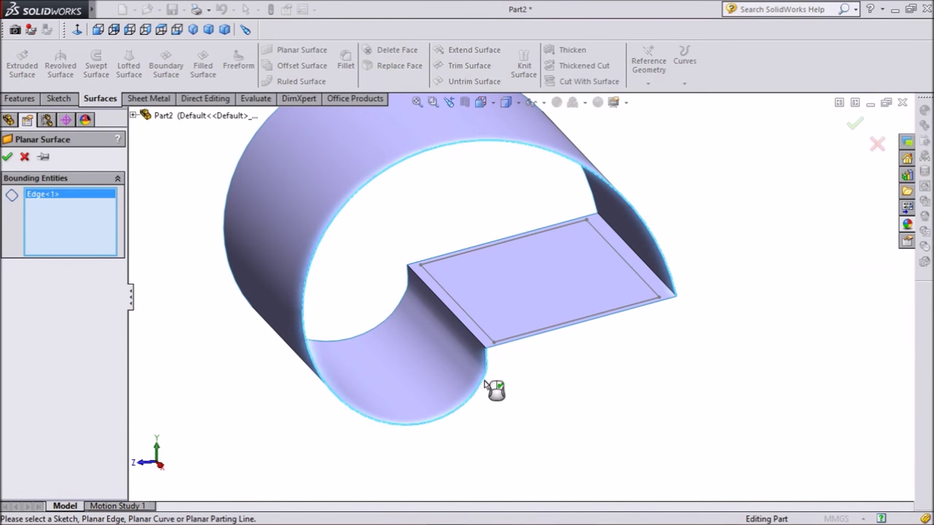
{"action": "left_click", "coordinate": [502, 346]}
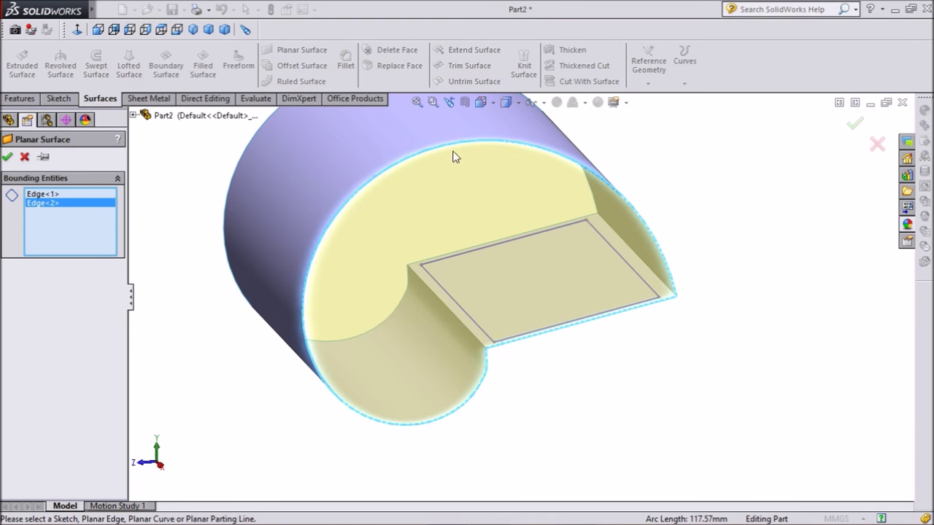
{"action": "left_click", "coordinate": [7, 158]}
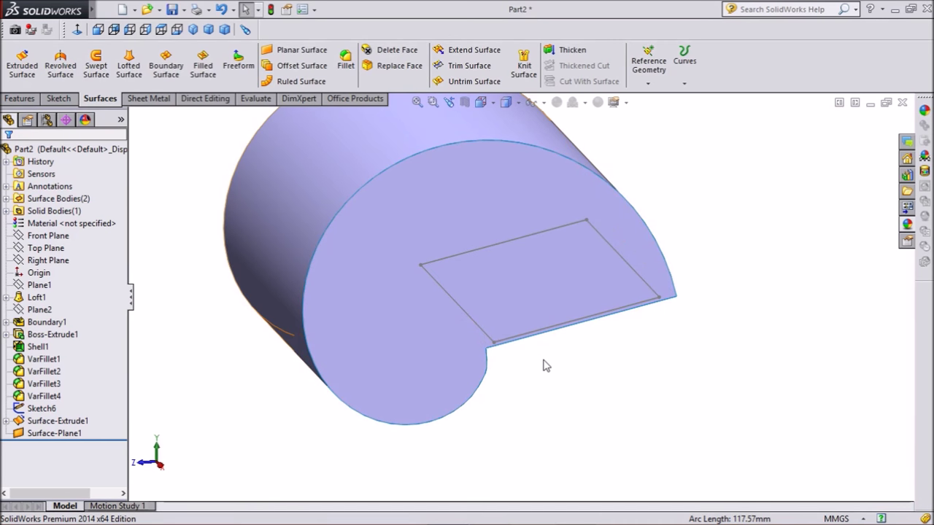
Cap the opposite, -X end of the extruded surface with a planar surface bounded by its curved and straight edges.
{"action": "key", "text": "f"}
{"action": "middle_click_drag", "start_coordinate": [254, 256], "coordinate": [393, 349]}
{"action": "scroll", "coordinate": [449, 254], "scroll_direction": "down", "scroll_amount": 2}
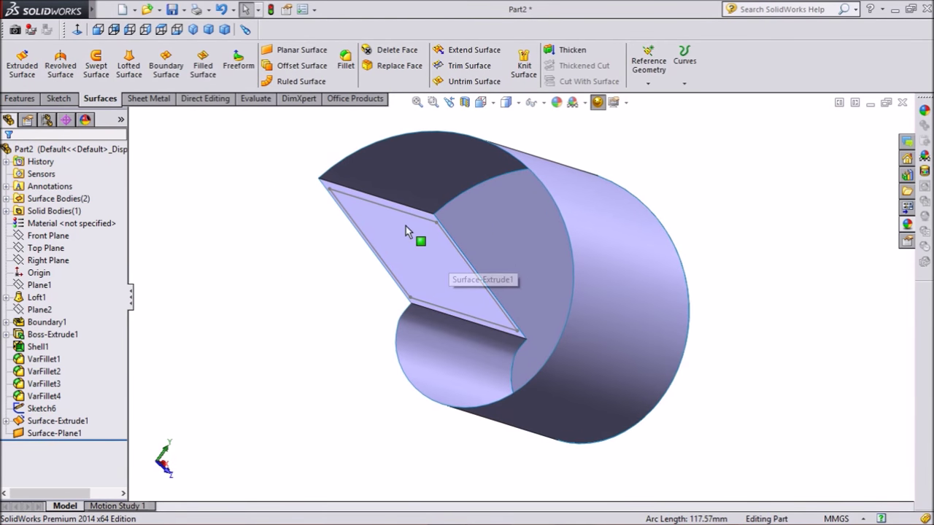
{"action": "left_click", "coordinate": [293, 53]}
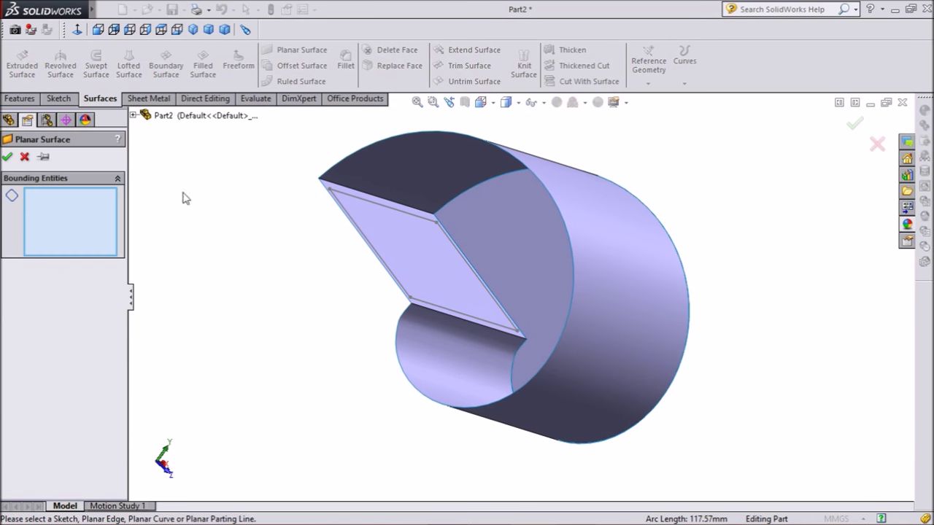
{"action": "left_click", "coordinate": [430, 405]}
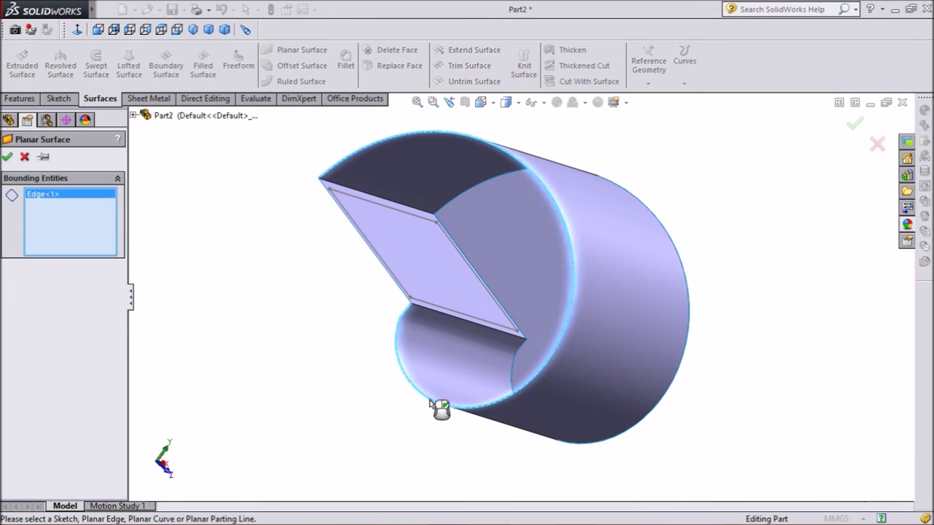
{"action": "left_click", "coordinate": [406, 298]}
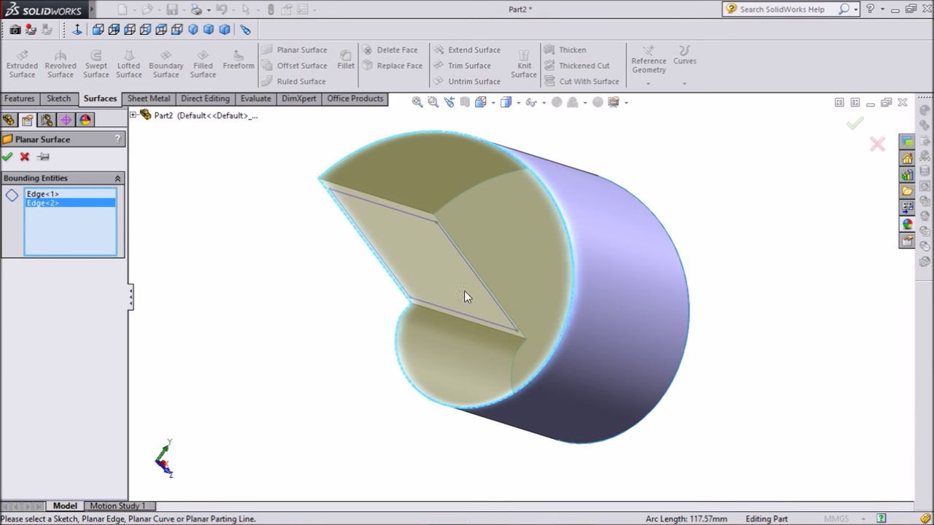
{"action": "left_click", "coordinate": [7, 158]}
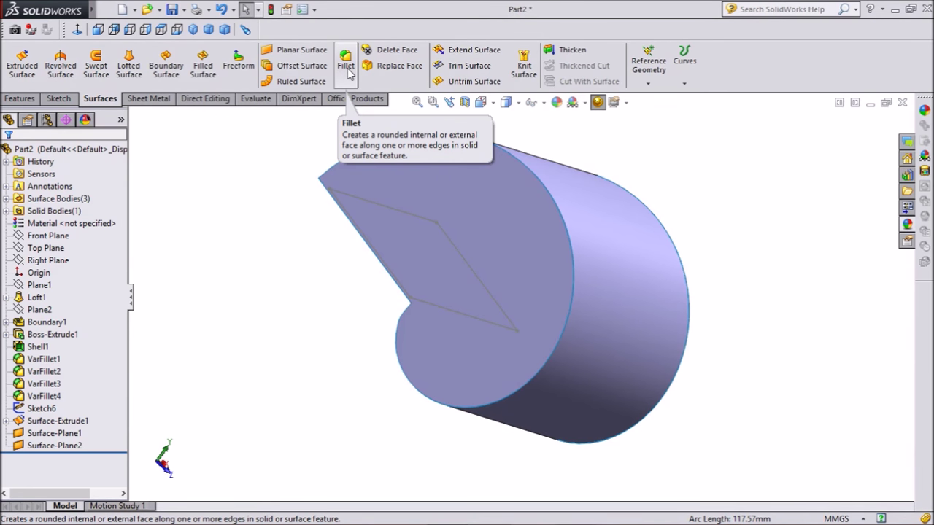
Knit the extruded surface and both planar end caps into one surface.
{"action": "left_click", "coordinate": [524, 67]}
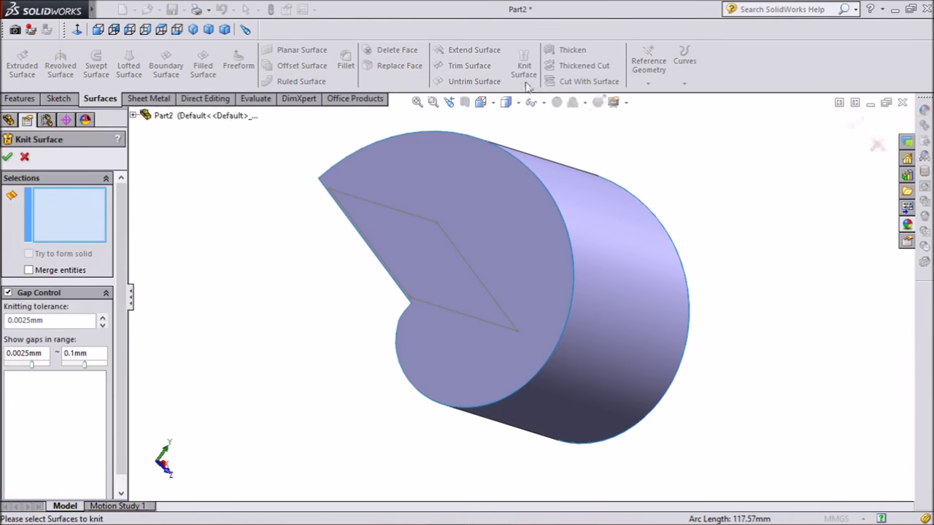
{"action": "left_click", "coordinate": [496, 216]}
{"action": "left_click", "coordinate": [608, 250]}
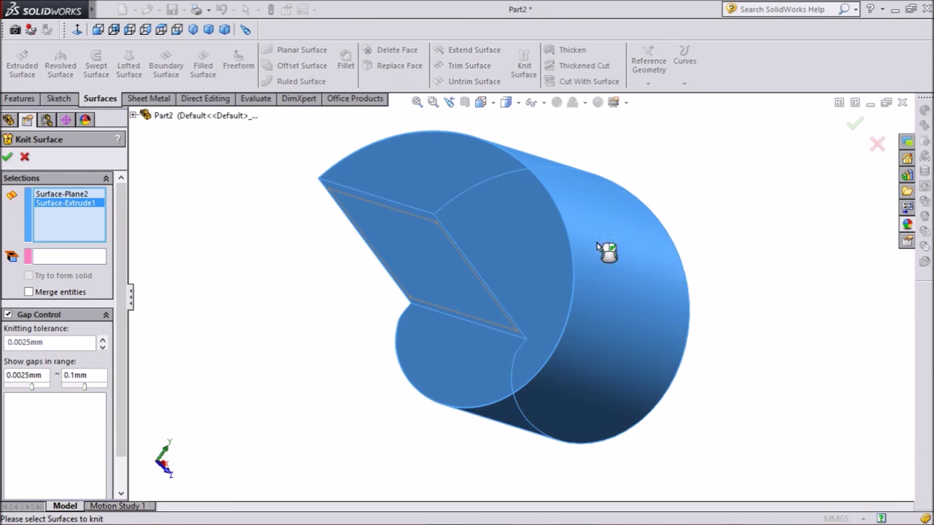
{"action": "middle_click_drag", "start_coordinate": [784, 255], "coordinate": [657, 226]}
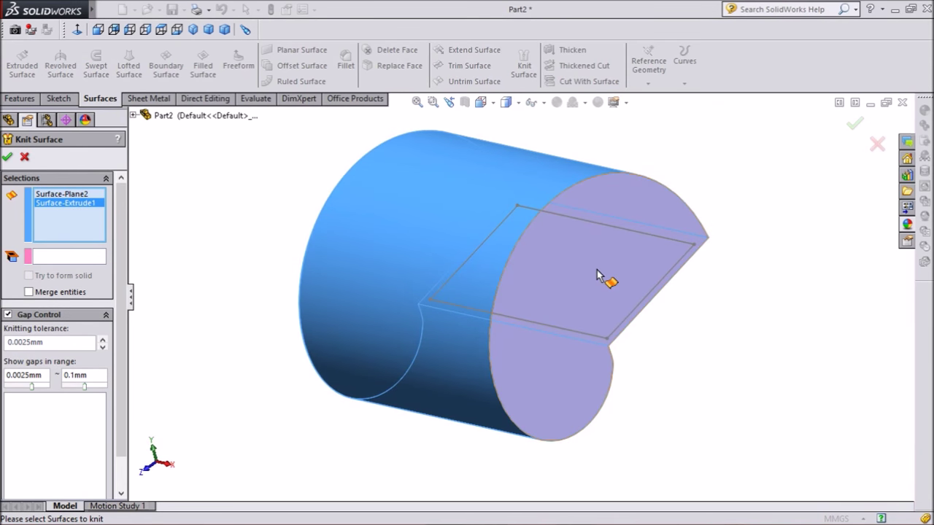
{"action": "left_click", "coordinate": [597, 275]}
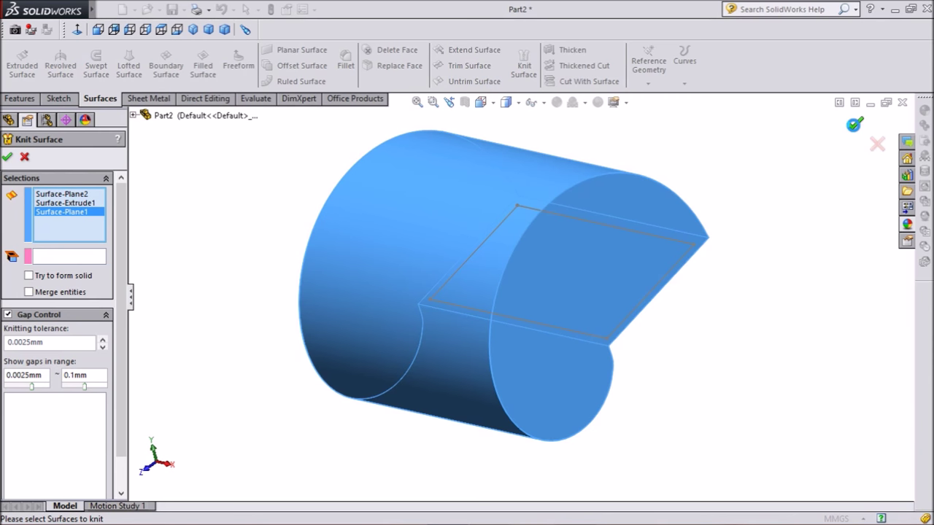
{"action": "key", "text": "Return"}
Fillet the curved edges at both ends of the knitted surface with a constant 4 mm radius.
{"action": "middle_click_drag", "start_coordinate": [234, 260], "coordinate": [328, 242]}
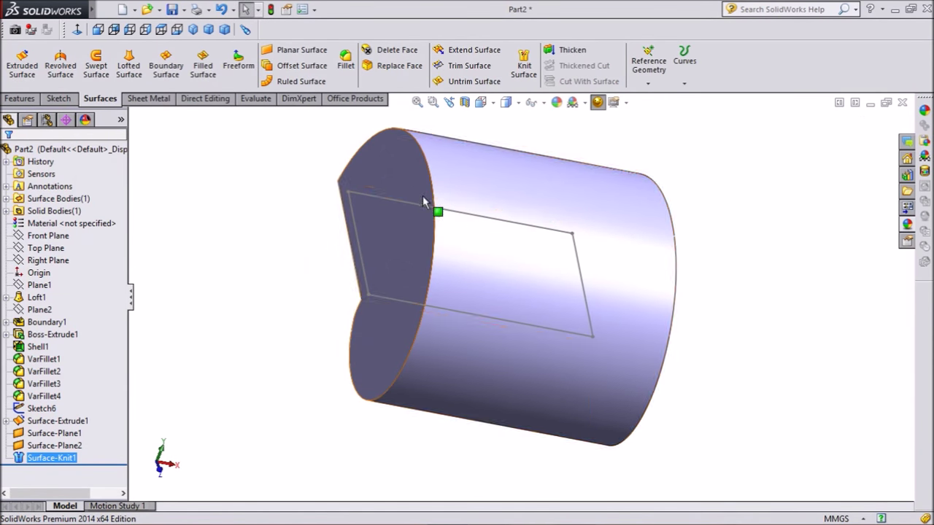
{"action": "left_click", "coordinate": [346, 65]}
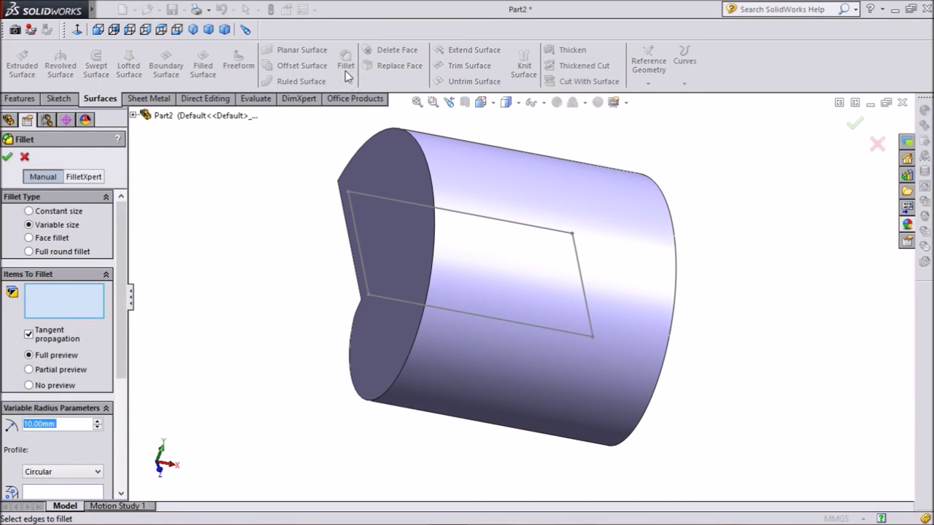
{"action": "type", "text": "4"}
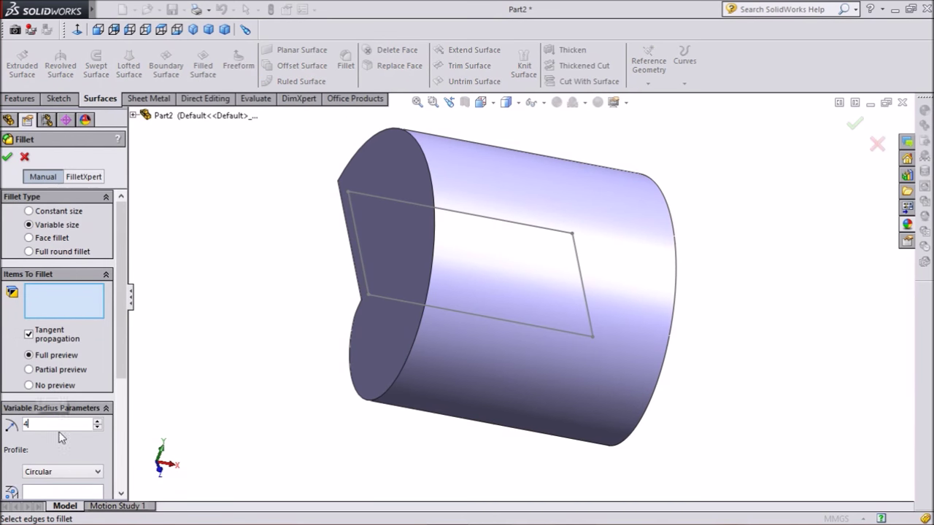
{"action": "left_click", "coordinate": [414, 344]}
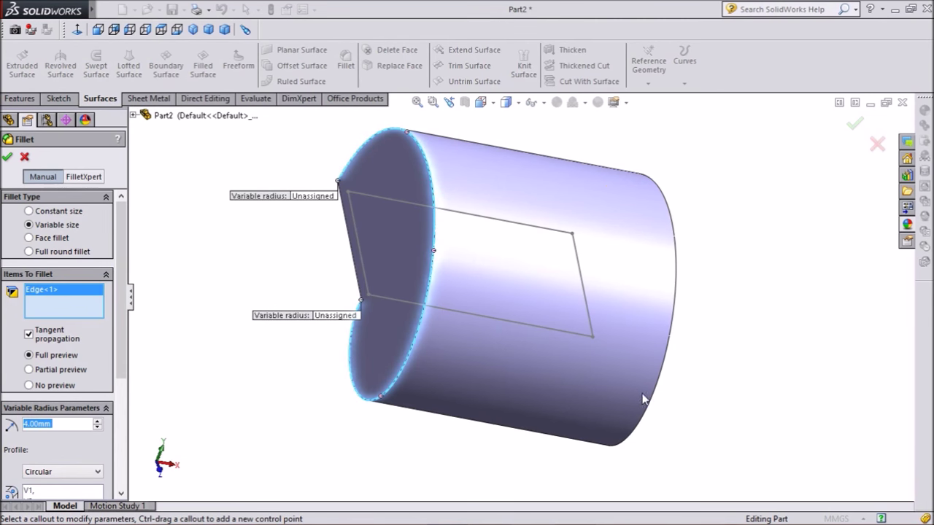
{"action": "left_click", "coordinate": [41, 213]}
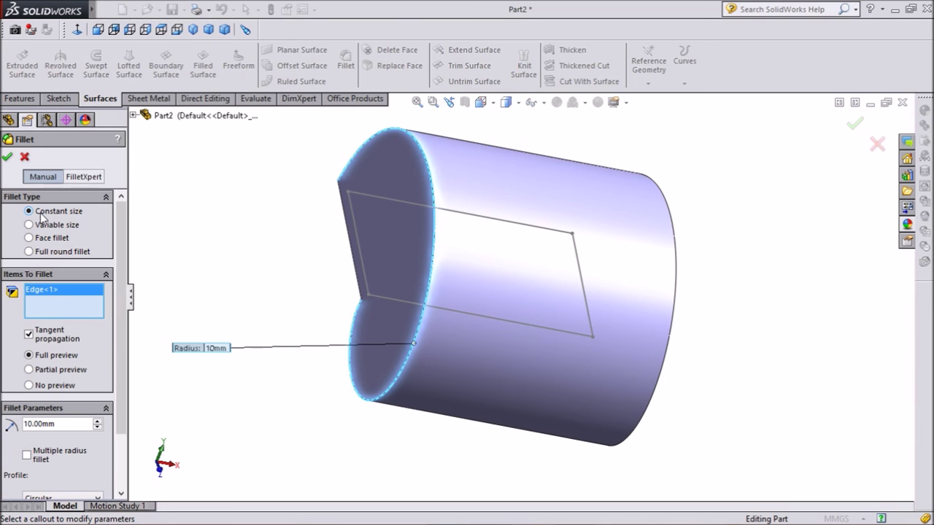
{"action": "left_click_drag", "start_coordinate": [62, 422], "coordinate": [23, 423]}
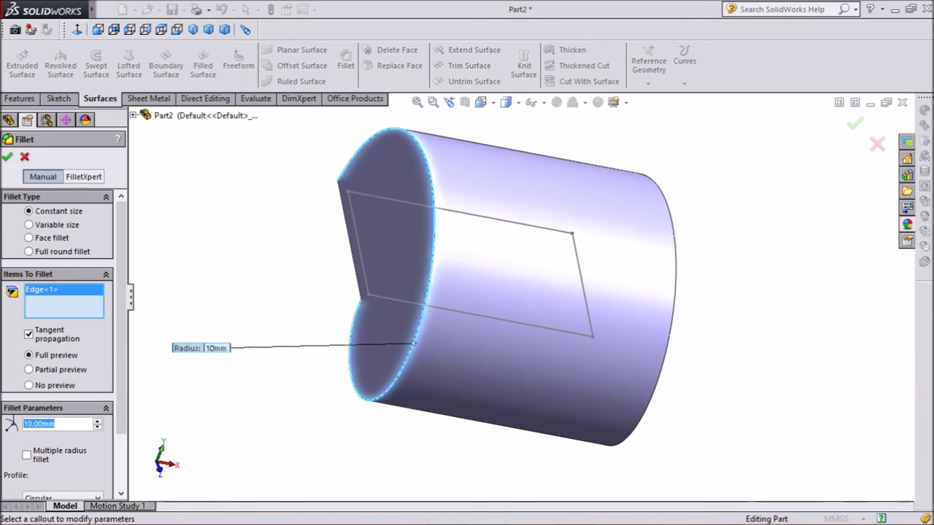
{"action": "type", "text": "4"}
{"action": "key", "text": "Return"}
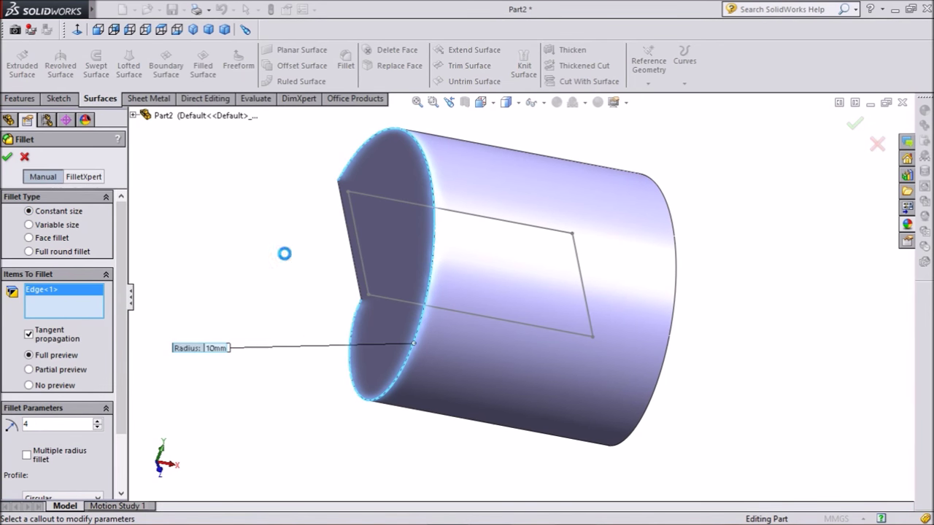
{"action": "middle_click_drag", "start_coordinate": [715, 328], "coordinate": [642, 316]}
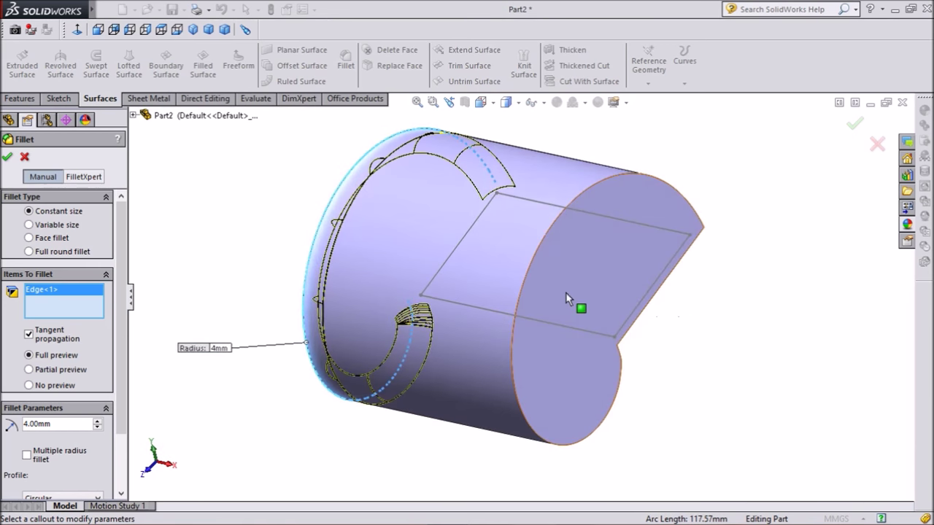
{"action": "left_click", "coordinate": [529, 264]}
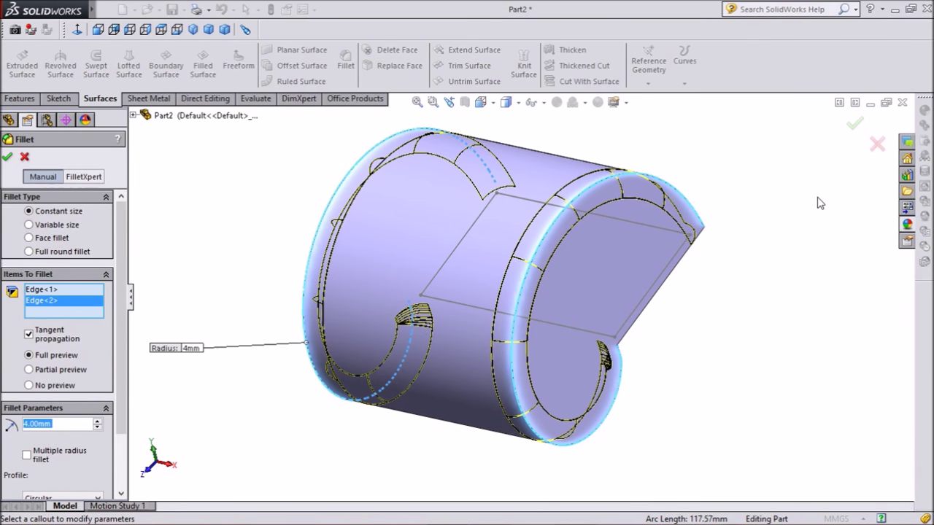
{"action": "left_click", "coordinate": [853, 126]}
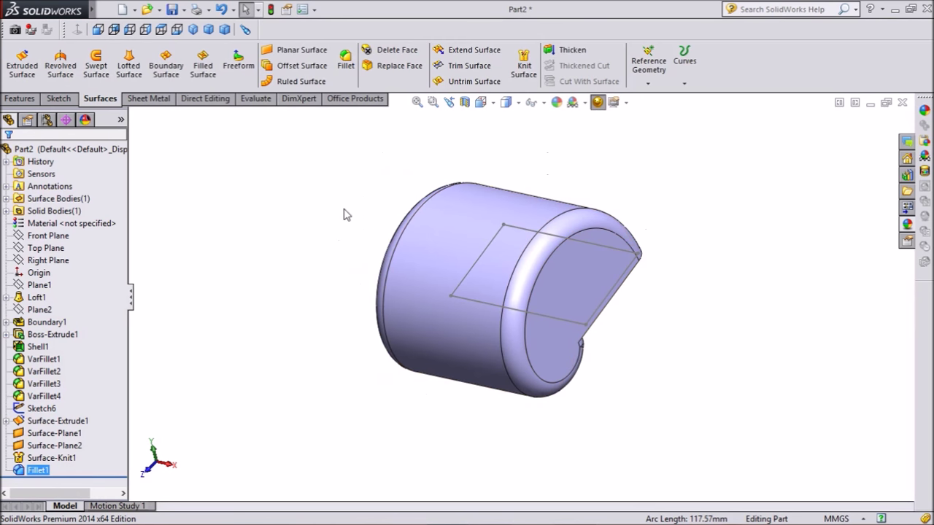
Show the hidden solid spiral housing body again together with the filleted surface.
{"action": "middle_click_drag", "start_coordinate": [344, 212], "coordinate": [417, 251]}
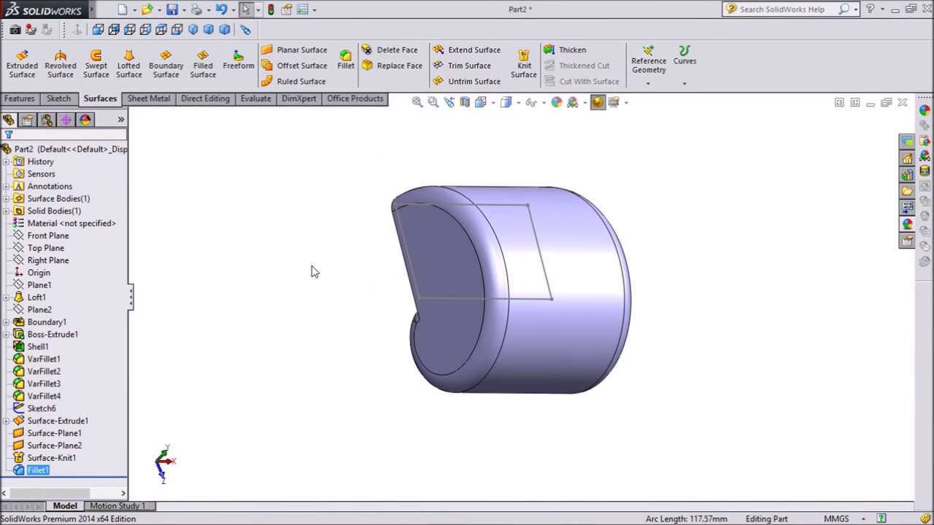
{"action": "left_click", "coordinate": [40, 212]}
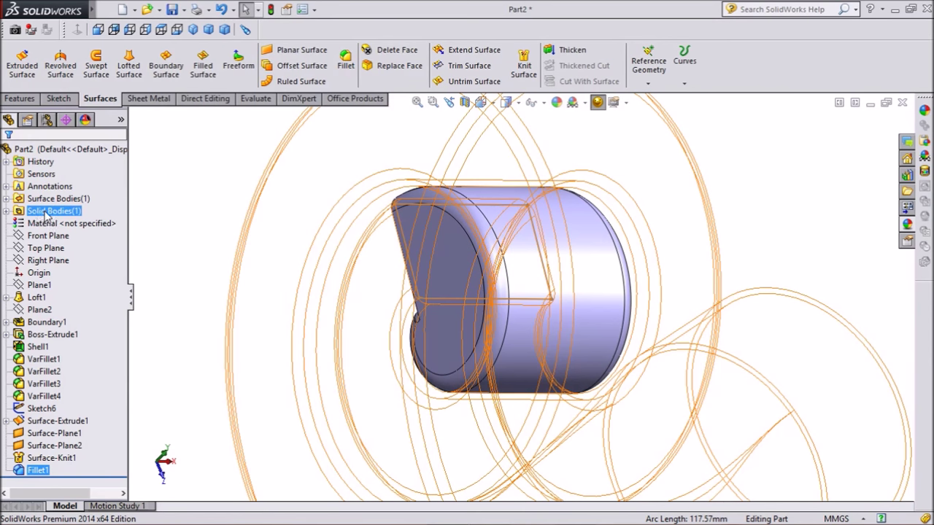
{"action": "left_click", "coordinate": [5, 217]}
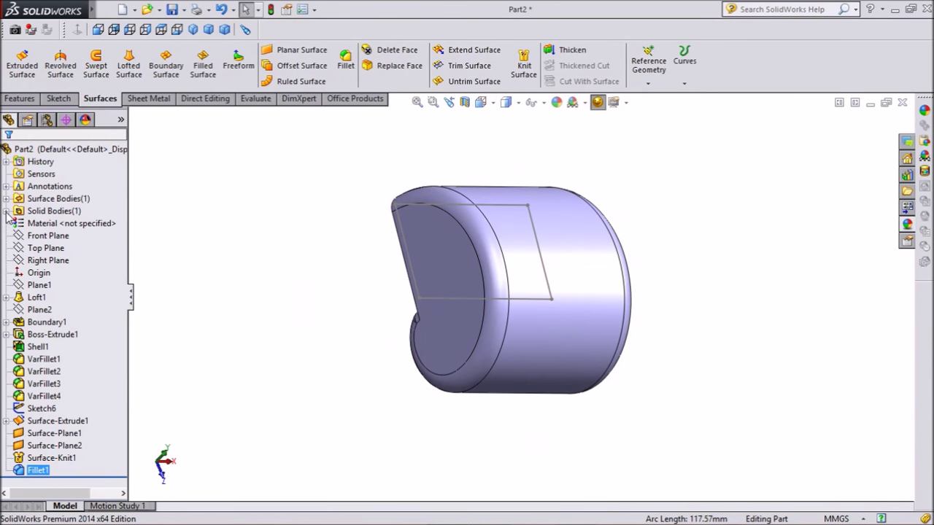
{"action": "left_click", "coordinate": [5, 212]}
{"action": "left_click", "coordinate": [55, 223]}
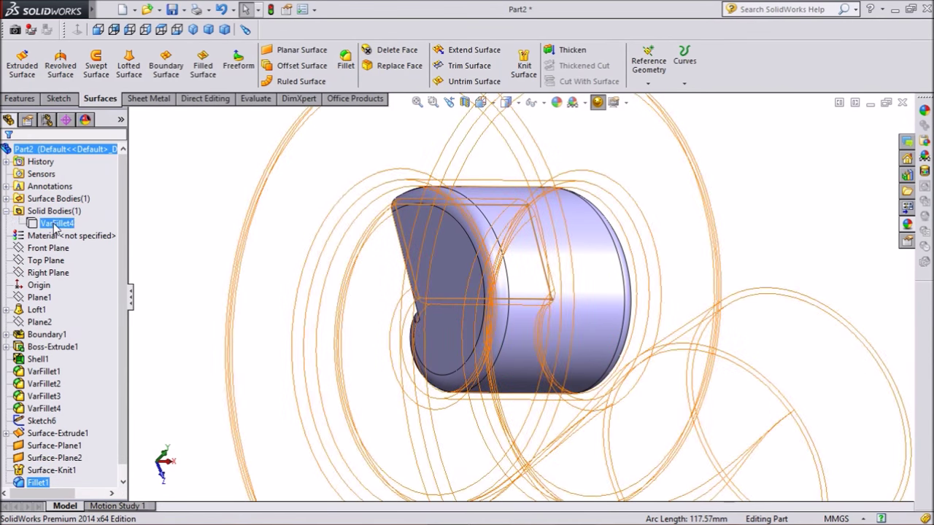
{"action": "left_click", "coordinate": [55, 224]}
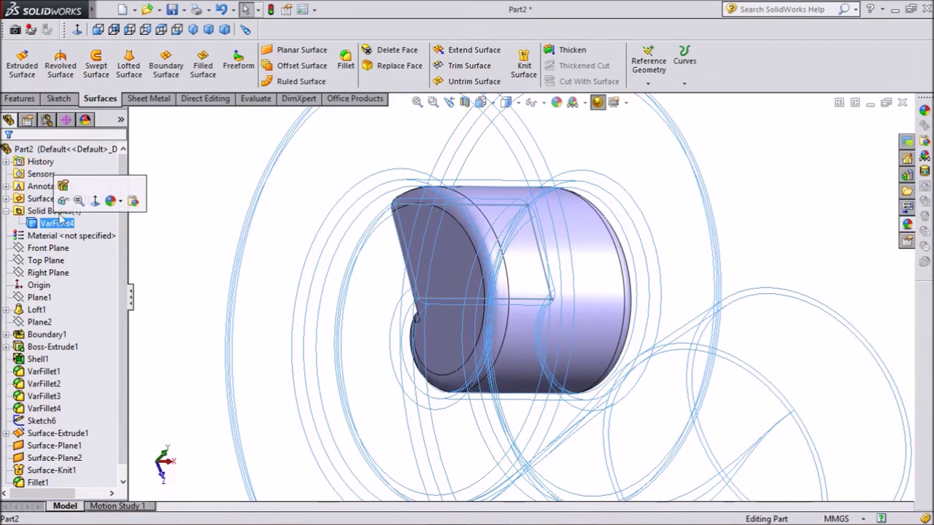
{"action": "left_click", "coordinate": [64, 202]}
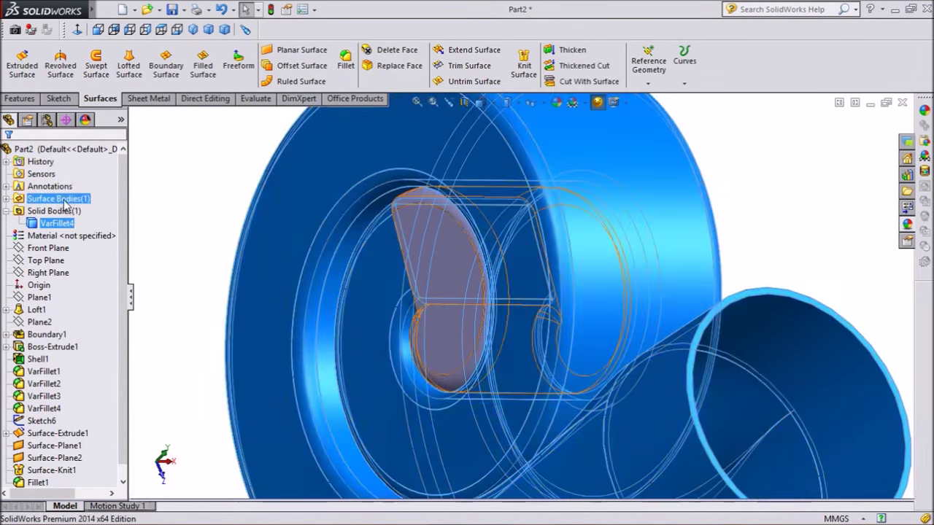
{"action": "key", "text": "f"}
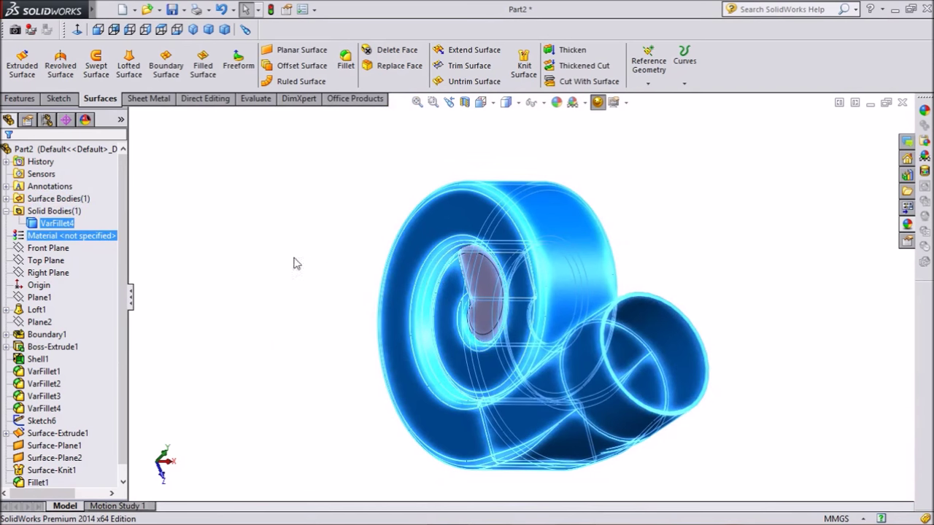
{"action": "left_click", "coordinate": [346, 285]}
{"action": "key", "text": "f"}
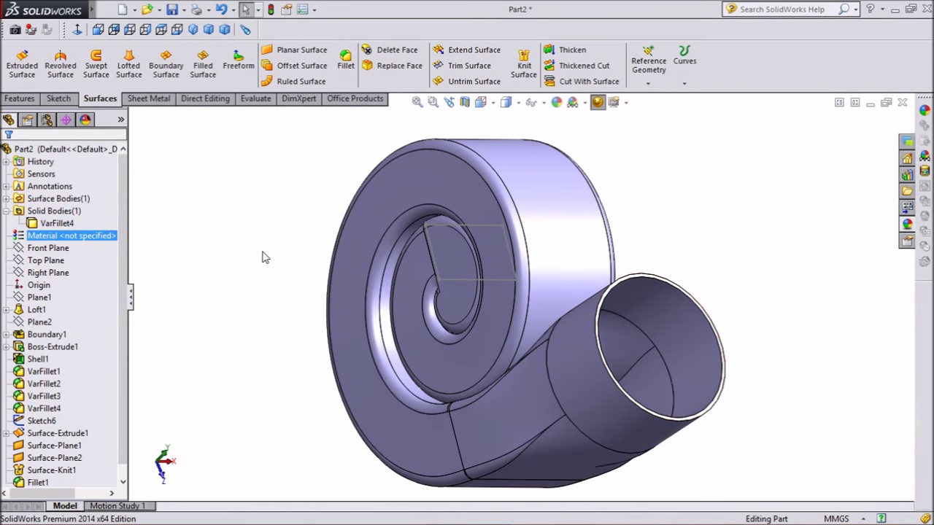
Thicken the filleted surface by 1.5 mm on side 2 into a separate solid body, with Merge result turned off.
{"action": "middle_click_drag", "start_coordinate": [265, 258], "coordinate": [292, 230]}
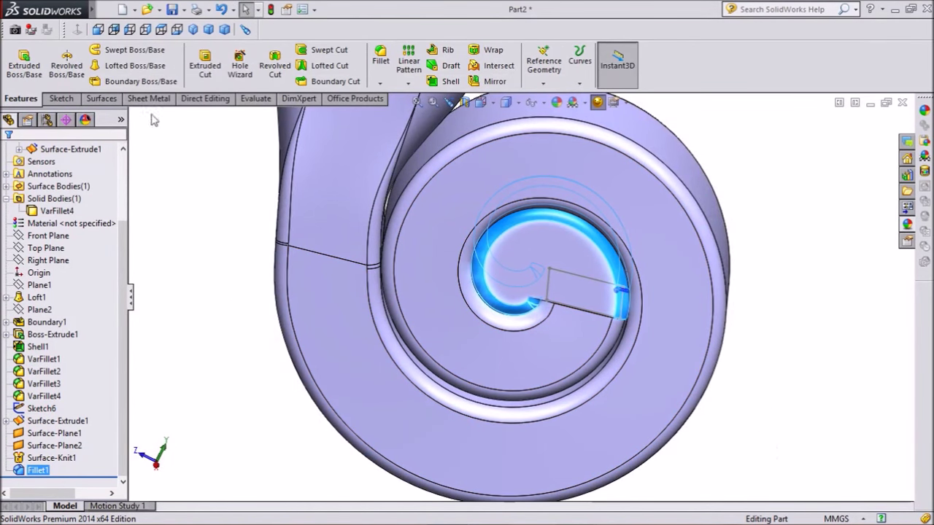
{"action": "mouse_move", "coordinate": [95, 8]}
{"action": "left_click", "coordinate": [157, 9]}
{"action": "mouse_move", "coordinate": [184, 11]}
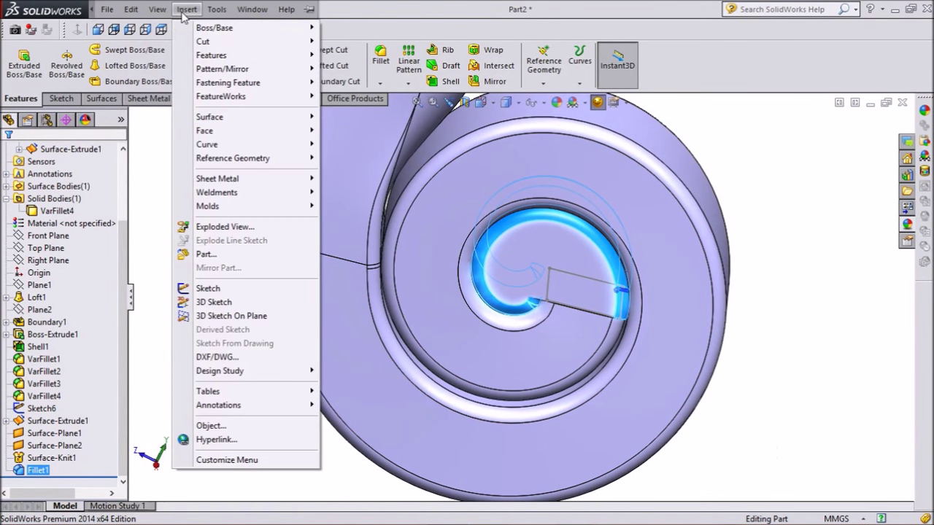
{"action": "mouse_move", "coordinate": [224, 30]}
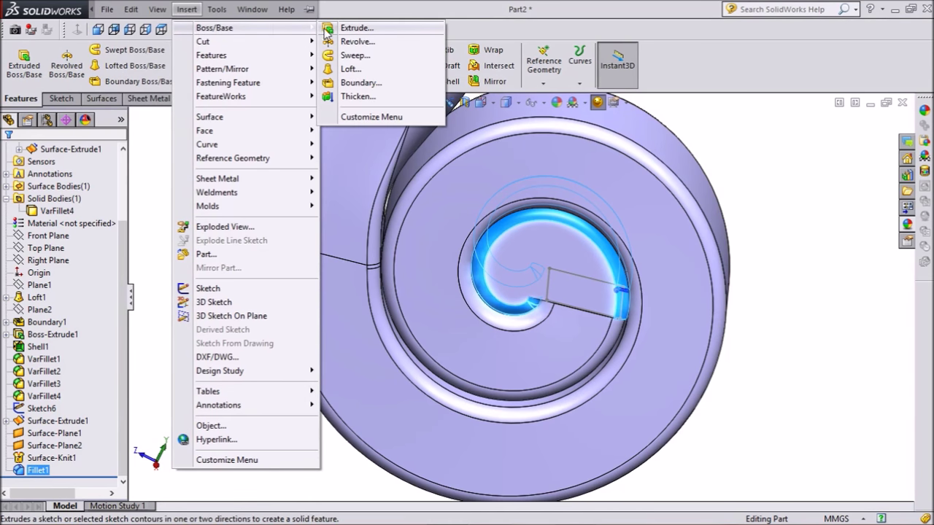
{"action": "left_click", "coordinate": [357, 98]}
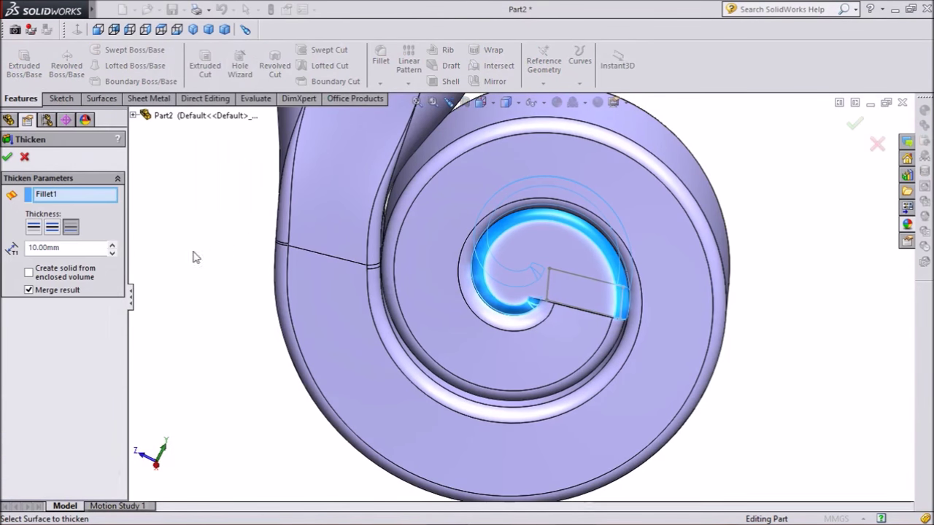
{"action": "left_click", "coordinate": [70, 229]}
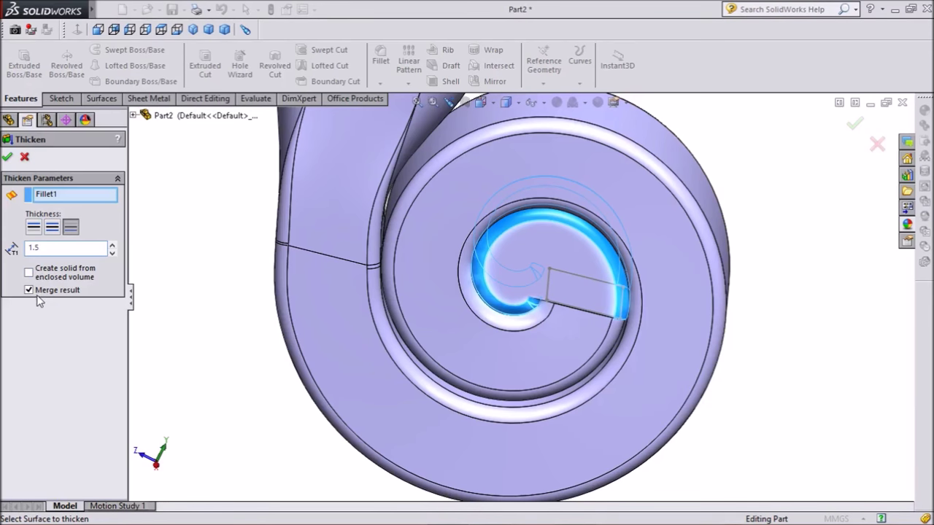
{"action": "key", "text": "Return"}
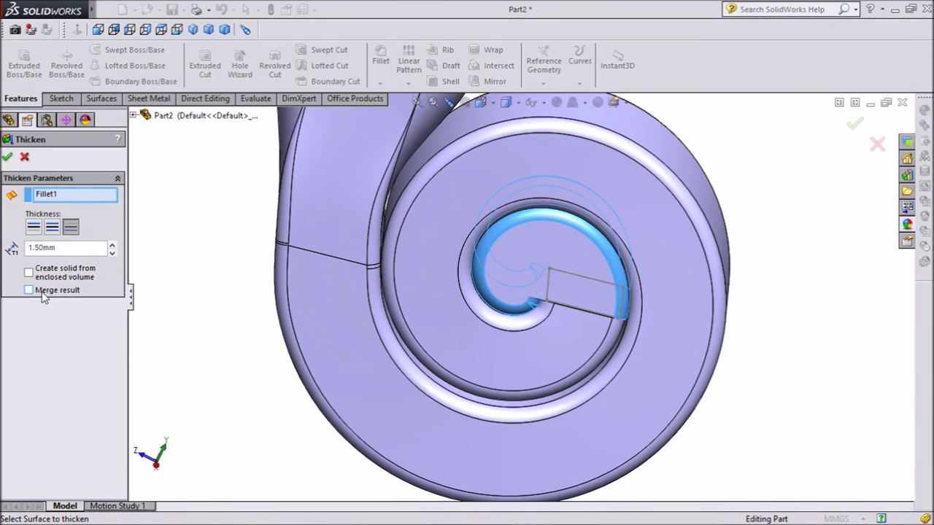
{"action": "key", "text": "Return"}
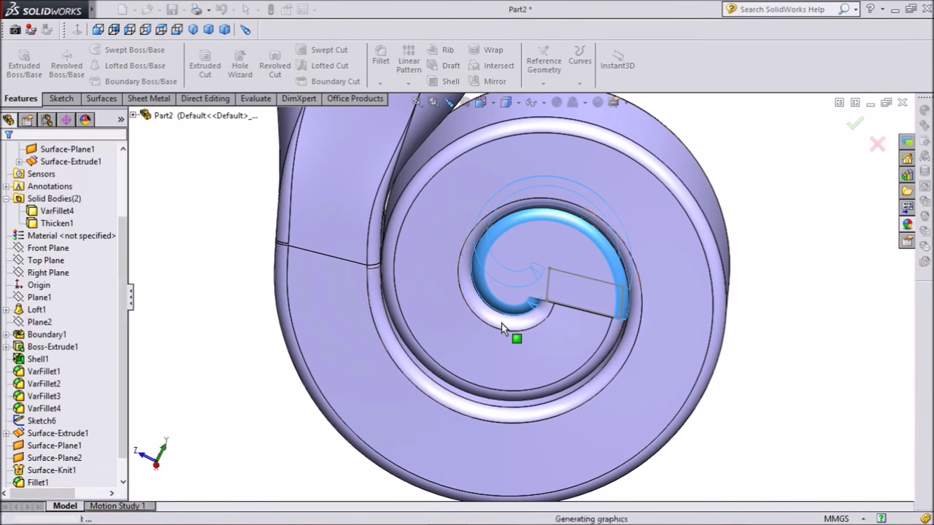
Extrude-cut the existing rectangular sketch at the spiral's inner opening to a blind depth of 1.5 mm.
{"action": "scroll", "coordinate": [576, 322], "scroll_direction": "down", "scroll_amount": 3}
{"action": "scroll", "coordinate": [582, 322], "scroll_direction": "down", "scroll_amount": 2}
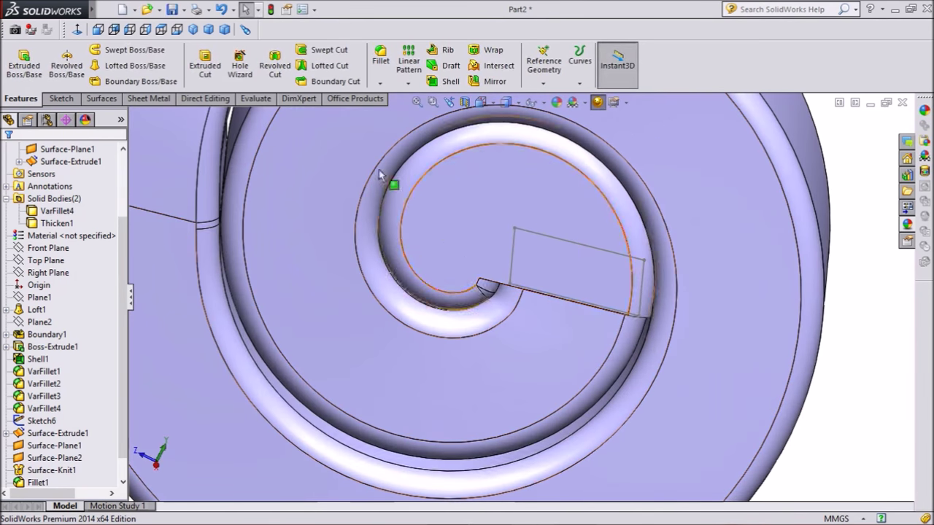
{"action": "scroll", "coordinate": [388, 183], "scroll_direction": "up", "scroll_amount": 1}
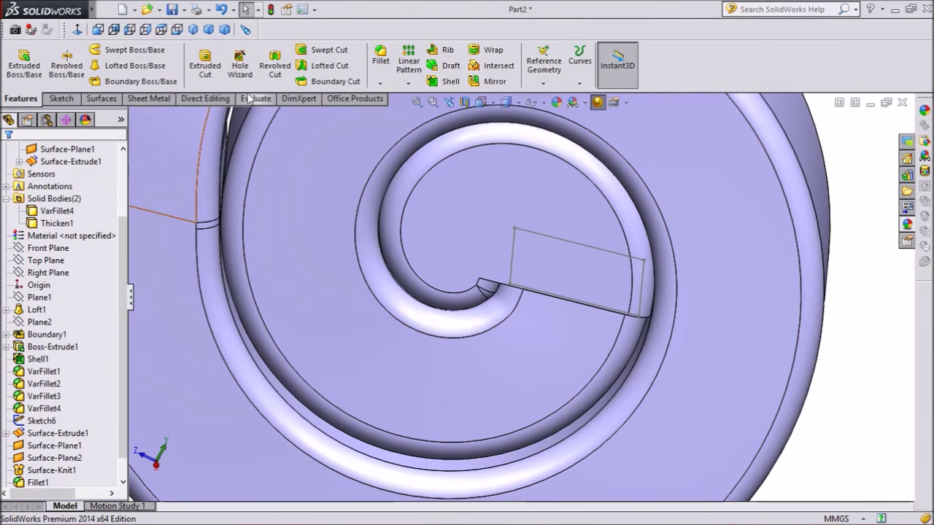
{"action": "left_click", "coordinate": [206, 79]}
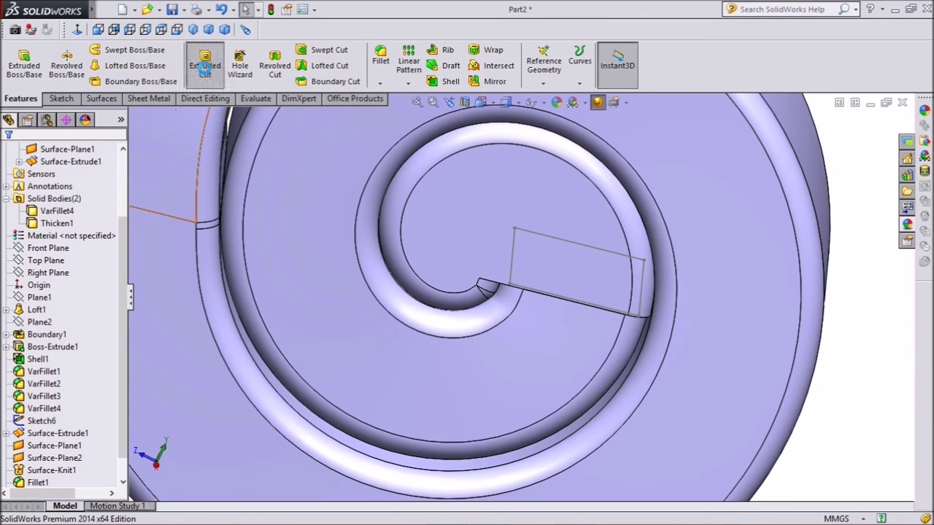
{"action": "scroll", "coordinate": [561, 303], "scroll_direction": "down", "scroll_amount": 2}
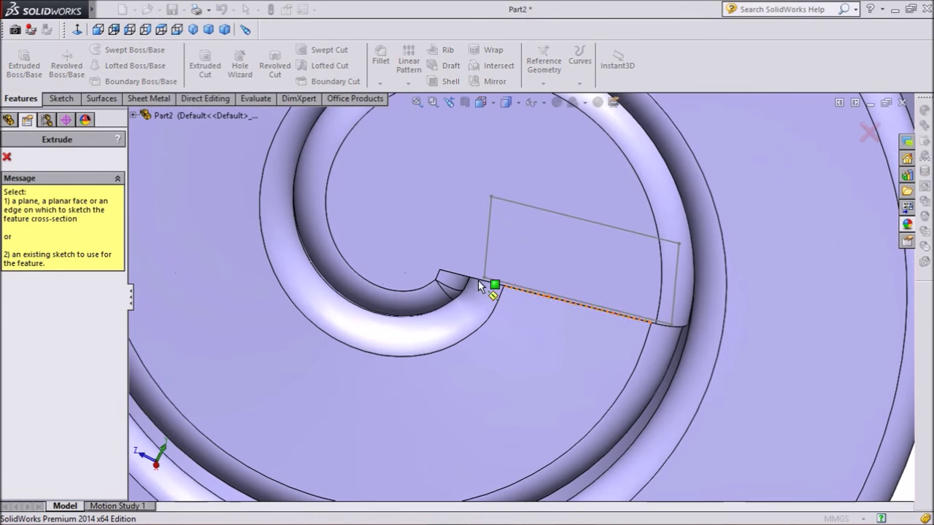
{"action": "scroll", "coordinate": [503, 280], "scroll_direction": "down", "scroll_amount": 2}
{"action": "left_click", "coordinate": [520, 289]}
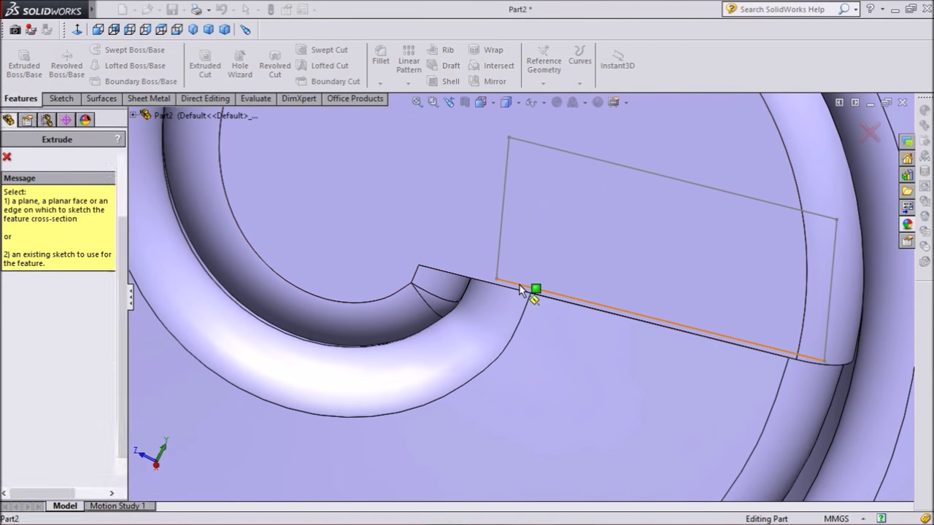
{"action": "scroll", "coordinate": [540, 288], "scroll_direction": "up", "scroll_amount": 4}
{"action": "scroll", "coordinate": [543, 287], "scroll_direction": "up", "scroll_amount": 2}
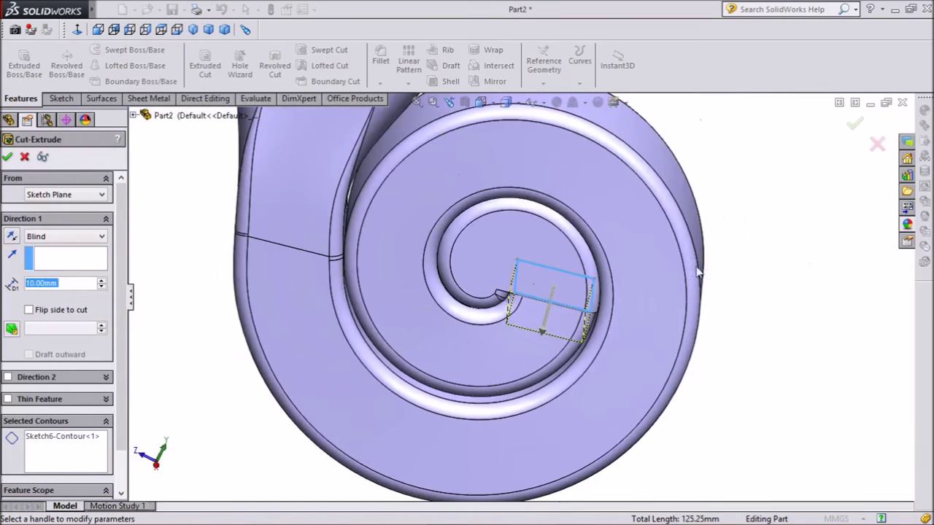
{"action": "middle_click_drag", "start_coordinate": [699, 270], "coordinate": [745, 232]}
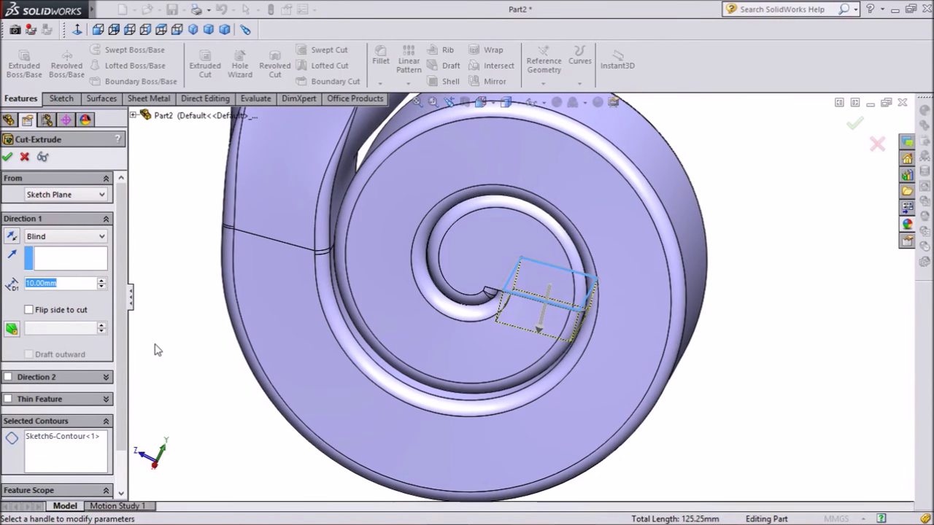
{"action": "type", "text": "1.5"}
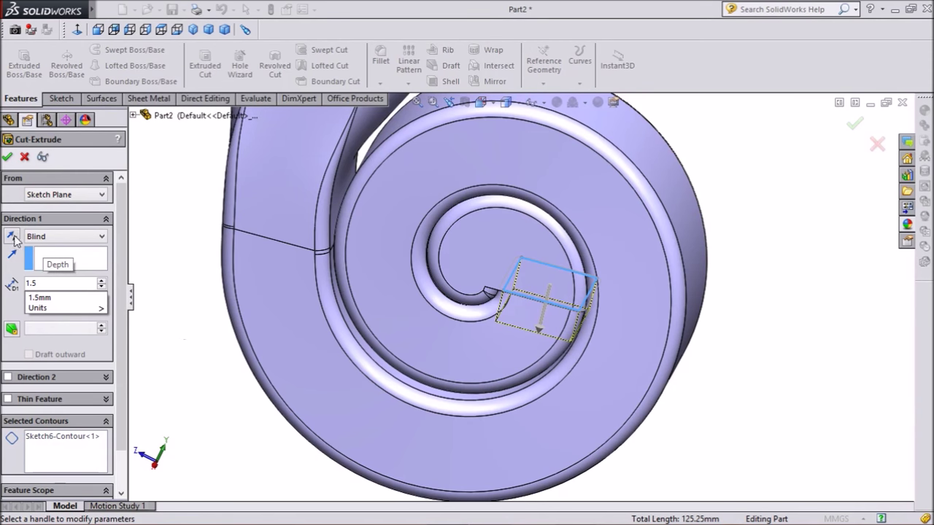
{"action": "key", "text": "Return"}
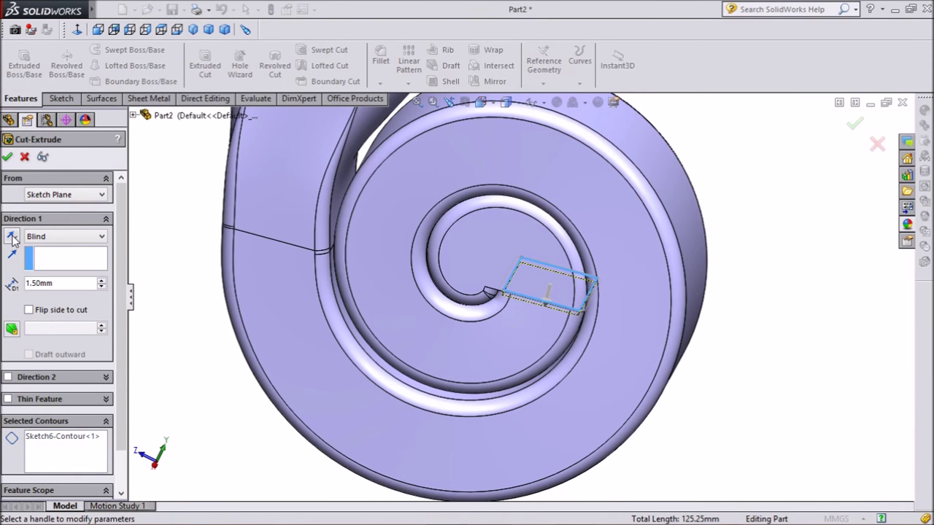
{"action": "middle_click_drag", "start_coordinate": [225, 370], "coordinate": [178, 357]}
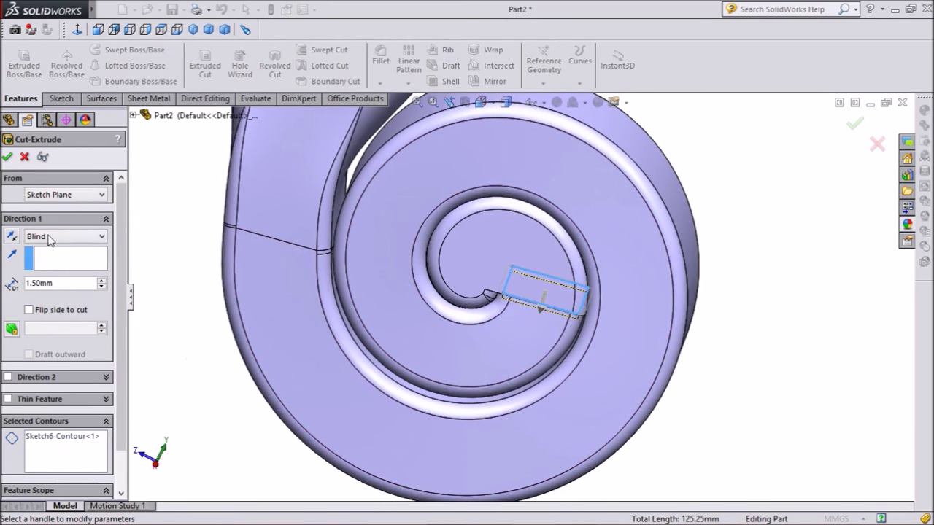
{"action": "left_click", "coordinate": [8, 157]}
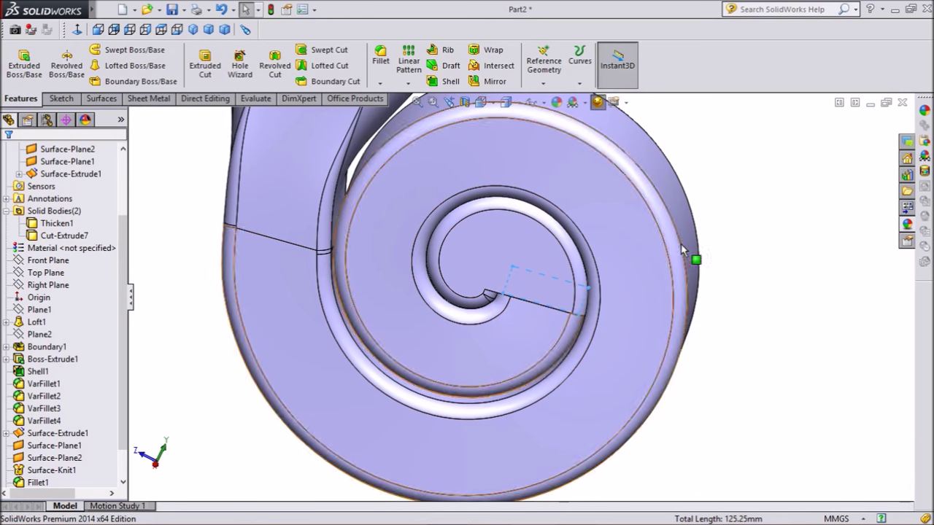
Start a sketch on the inner body's flat face and draw a circle about 17.6 mm in diameter above the origin.
{"action": "scroll", "coordinate": [763, 248], "scroll_direction": "up", "scroll_amount": 2}
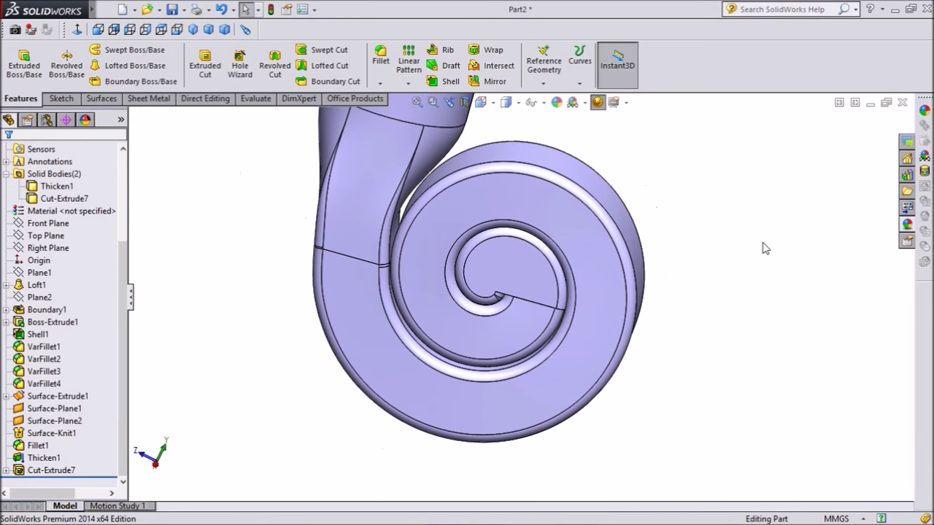
{"action": "left_click", "coordinate": [509, 272]}
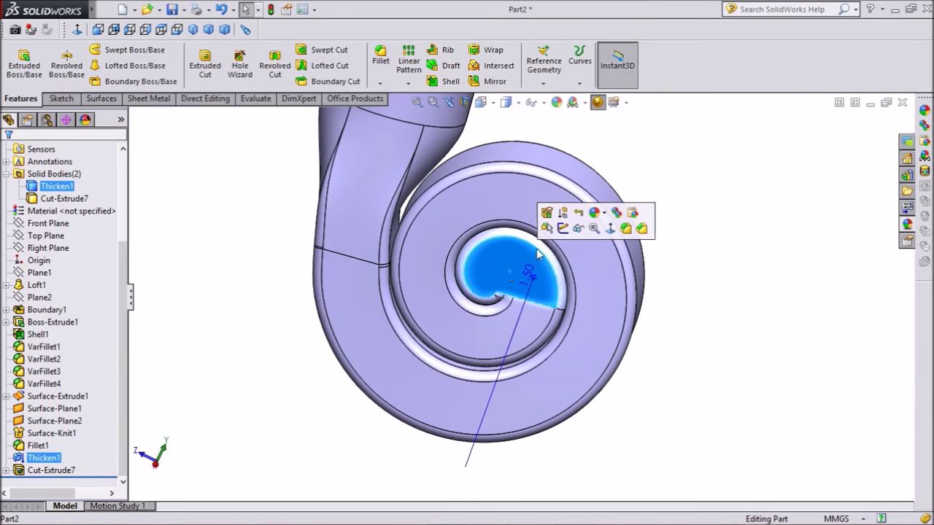
{"action": "left_click", "coordinate": [563, 229]}
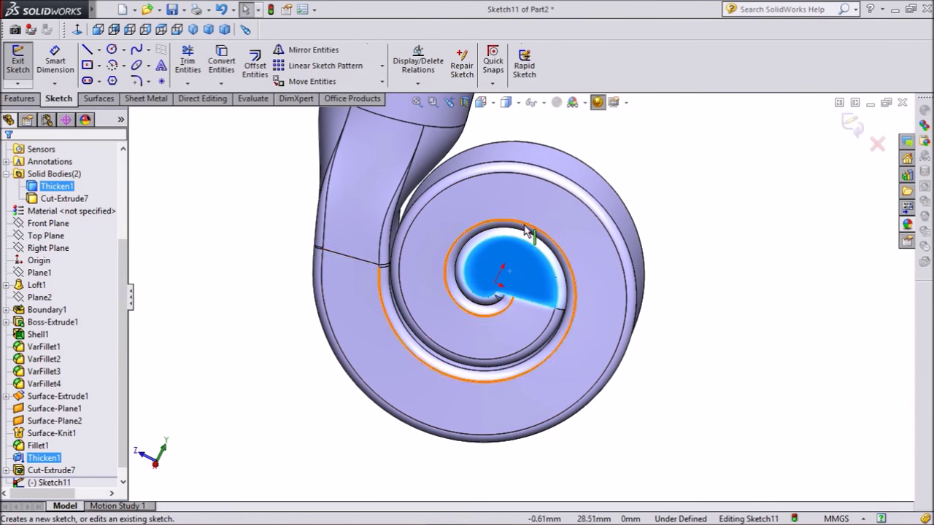
{"action": "left_click", "coordinate": [77, 30]}
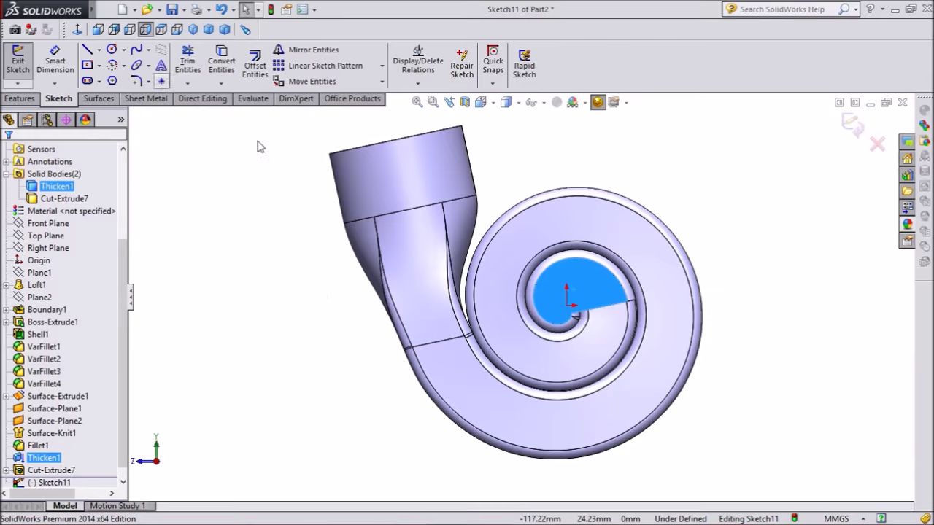
{"action": "scroll", "coordinate": [587, 299], "scroll_direction": "down", "scroll_amount": 6}
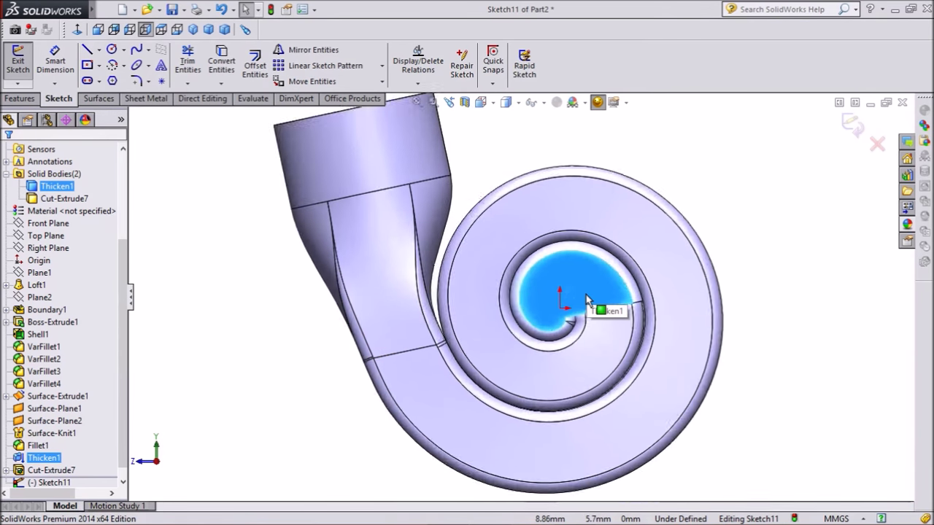
{"action": "scroll", "coordinate": [561, 285], "scroll_direction": "down", "scroll_amount": 3}
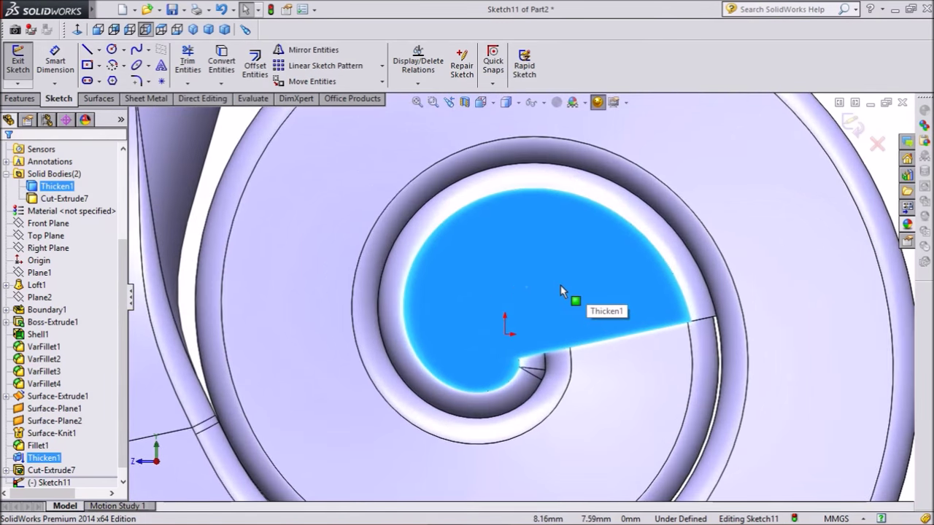
{"action": "left_click", "coordinate": [112, 50]}
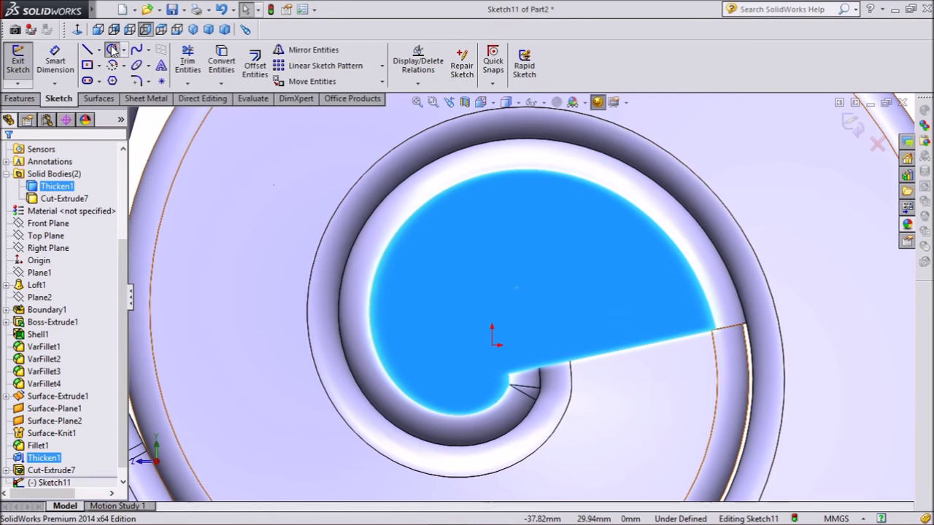
{"action": "left_click", "coordinate": [492, 265]}
{"action": "left_click", "coordinate": [558, 296]}
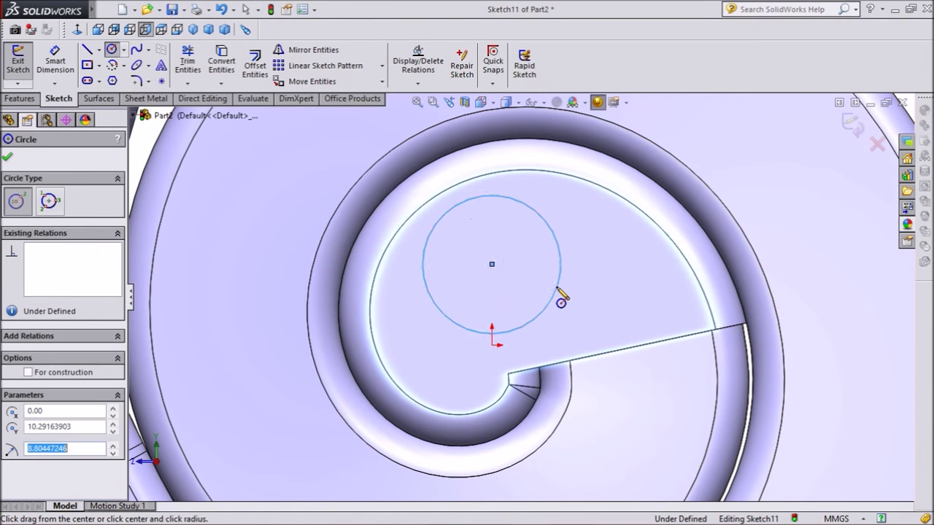
Dimension the circle's diameter to 20 mm.
{"action": "left_click", "coordinate": [55, 60]}
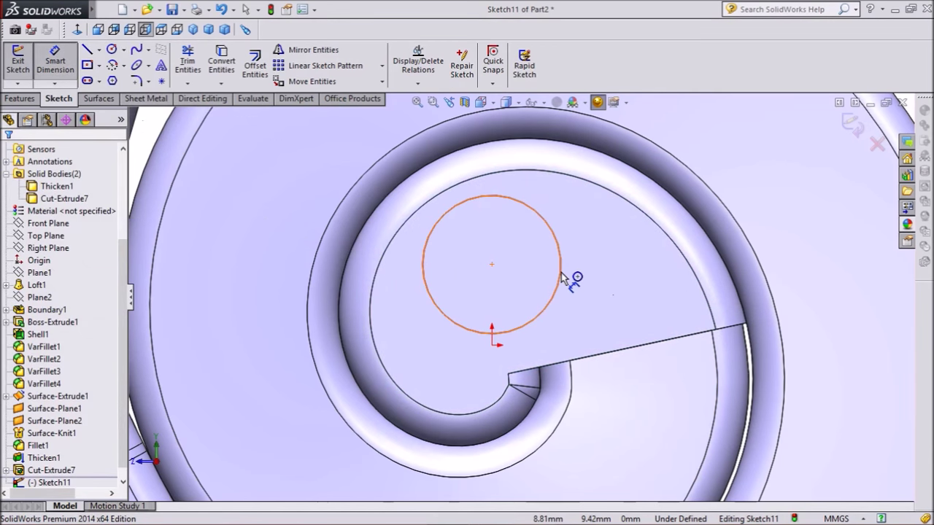
{"action": "left_click", "coordinate": [561, 277]}
{"action": "left_click", "coordinate": [602, 271]}
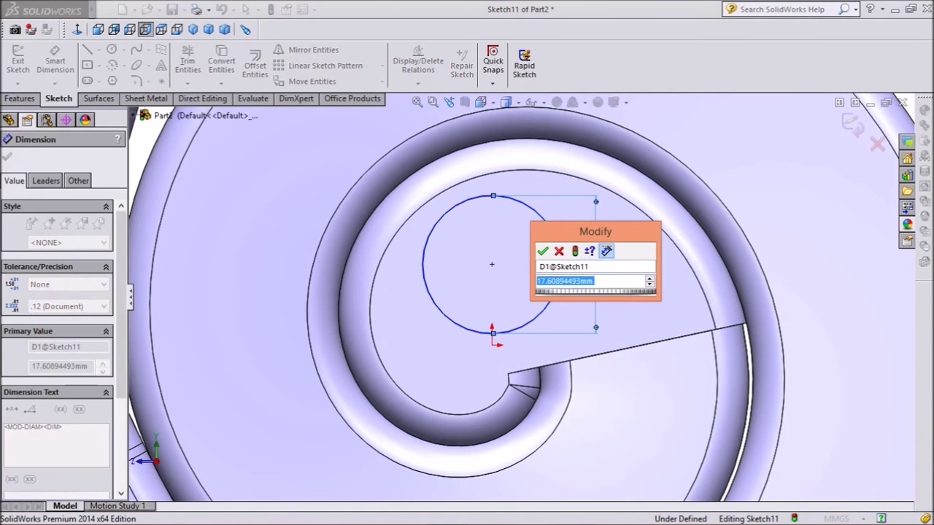
{"action": "type", "text": "20"}
{"action": "left_click", "coordinate": [544, 252]}
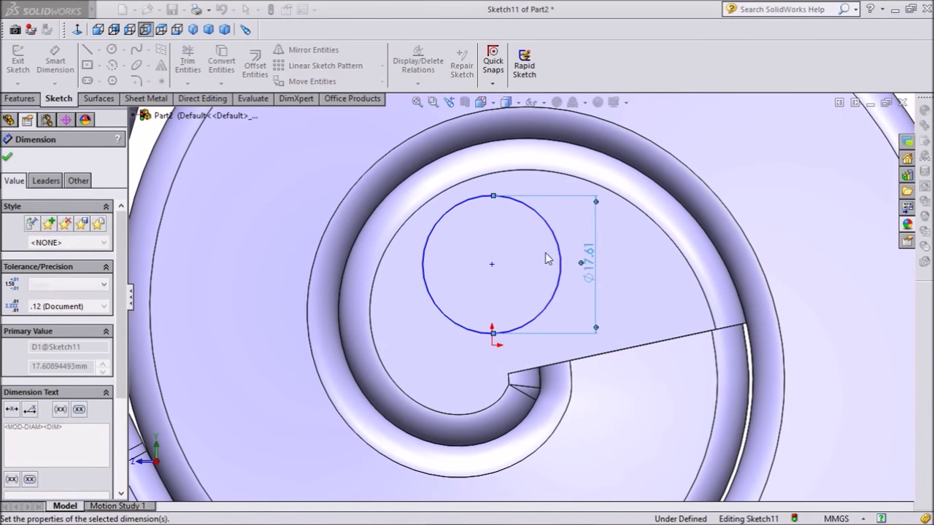
Dimension the vertical distance between the circle's centre and the origin to 10 mm.
{"action": "left_click", "coordinate": [492, 265]}
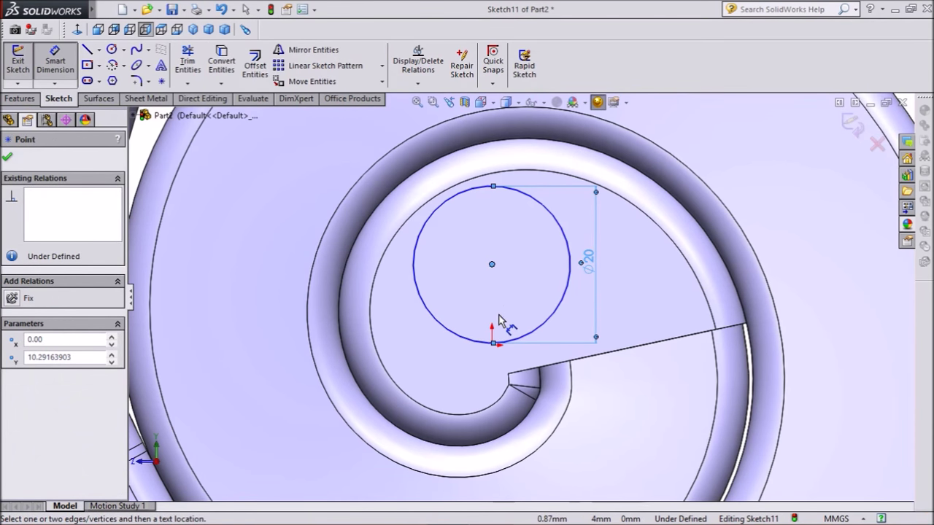
{"action": "left_click", "coordinate": [492, 344]}
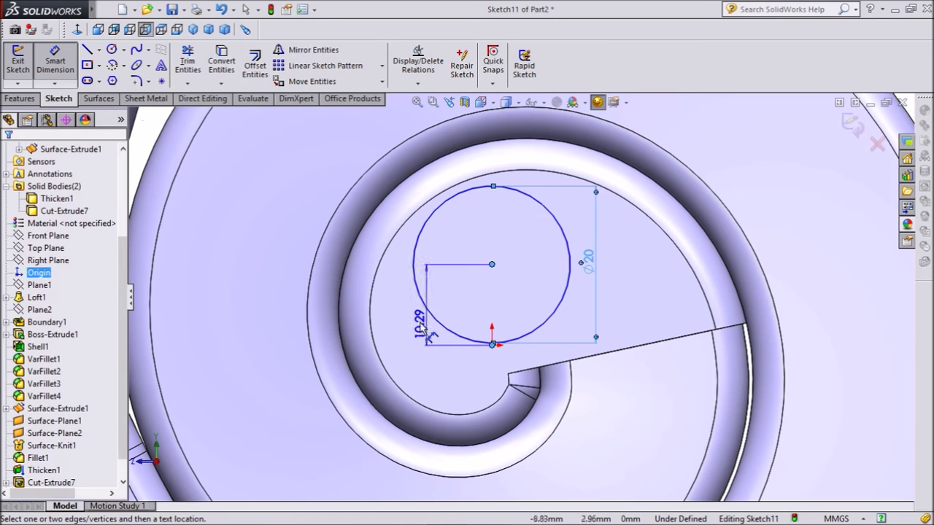
{"action": "left_click", "coordinate": [413, 326]}
{"action": "type", "text": "10"}
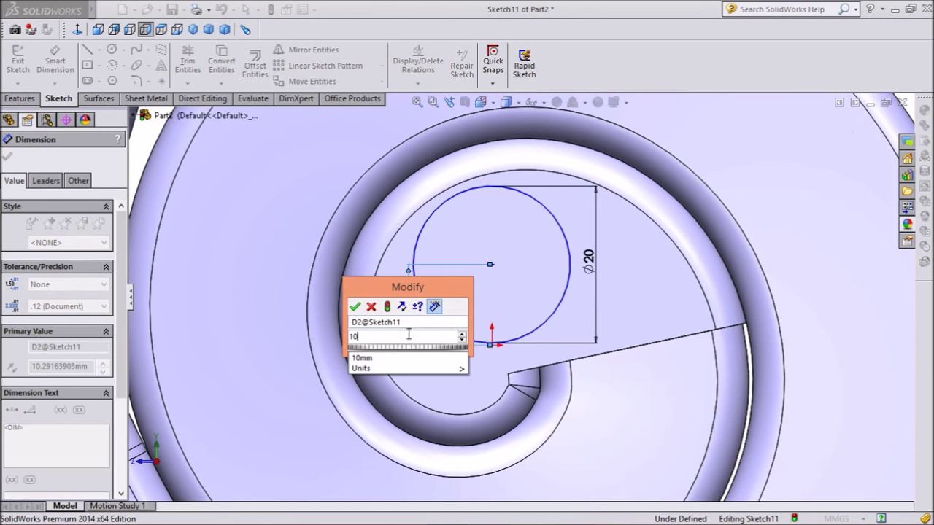
{"action": "left_click", "coordinate": [355, 307]}
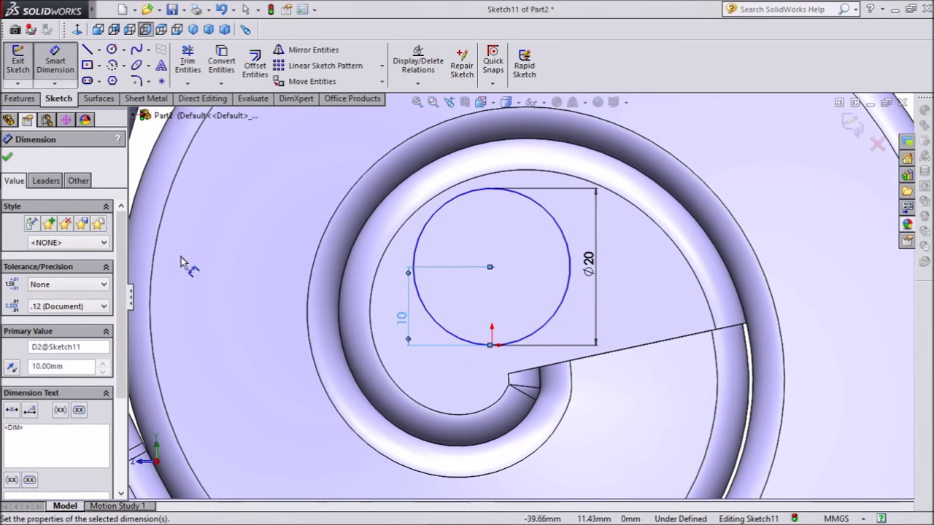
{"action": "left_click", "coordinate": [7, 159]}
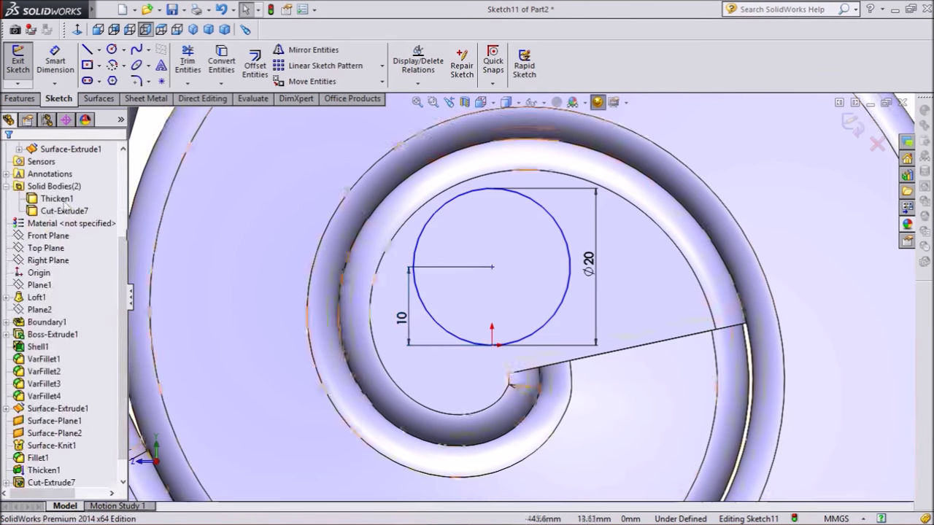
Add a vertical relation between the circle's centre and the origin.
{"action": "left_click", "coordinate": [492, 268]}
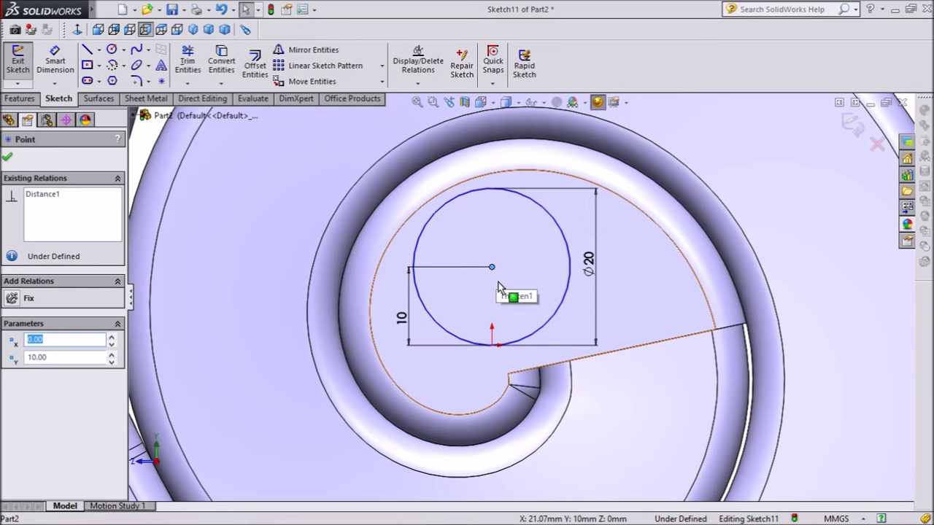
{"action": "left_click", "coordinate": [492, 345], "text": "ctrl"}
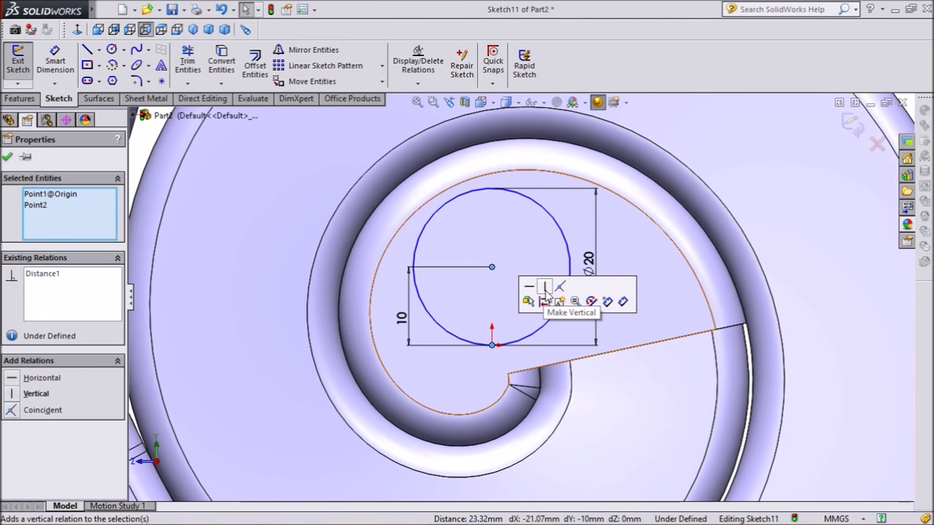
{"action": "left_click", "coordinate": [546, 288]}
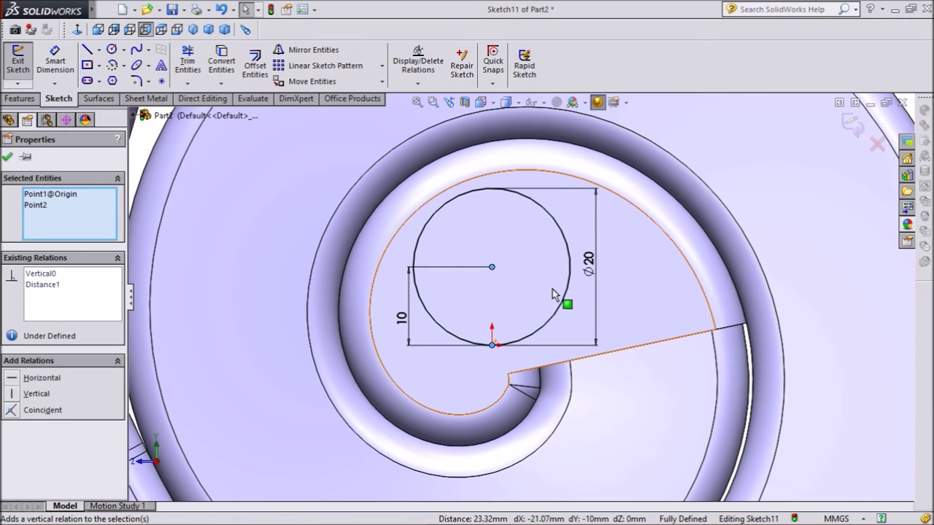
{"action": "left_click", "coordinate": [7, 157]}
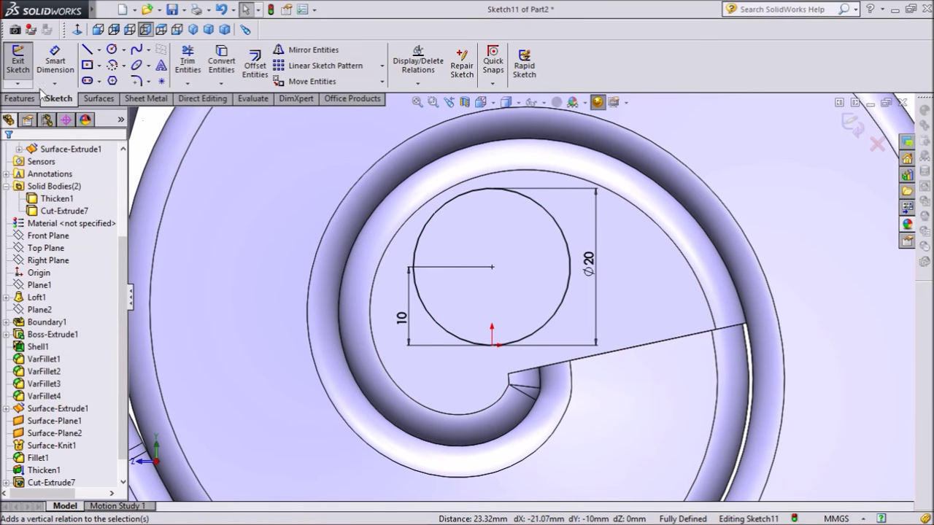
Start a boss extrusion of the 20 mm circle with a blind depth of 10 mm.
{"action": "left_click", "coordinate": [20, 98]}
{"action": "left_click", "coordinate": [24, 64]}
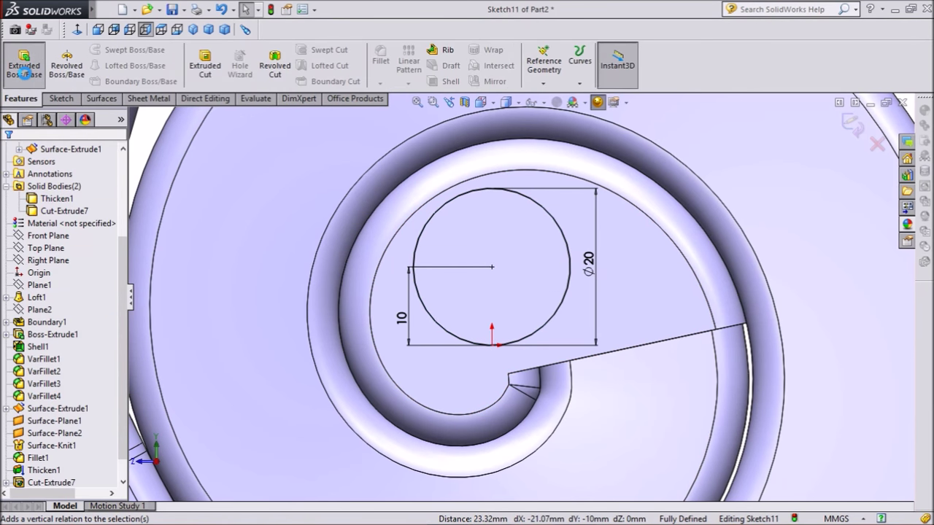
{"action": "scroll", "coordinate": [466, 302], "scroll_direction": "up", "scroll_amount": 4}
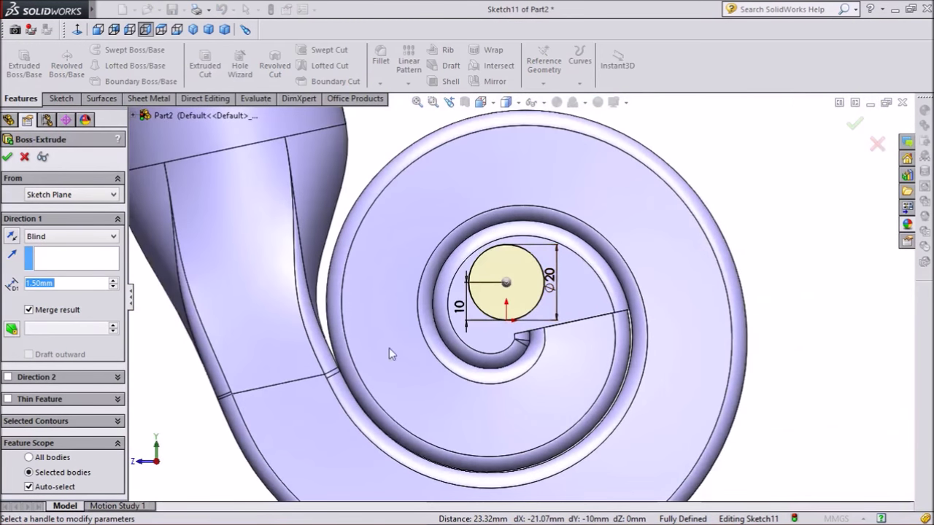
{"action": "middle_click_drag", "start_coordinate": [163, 378], "coordinate": [127, 366]}
{"action": "scroll", "coordinate": [493, 280], "scroll_direction": "down", "scroll_amount": 3}
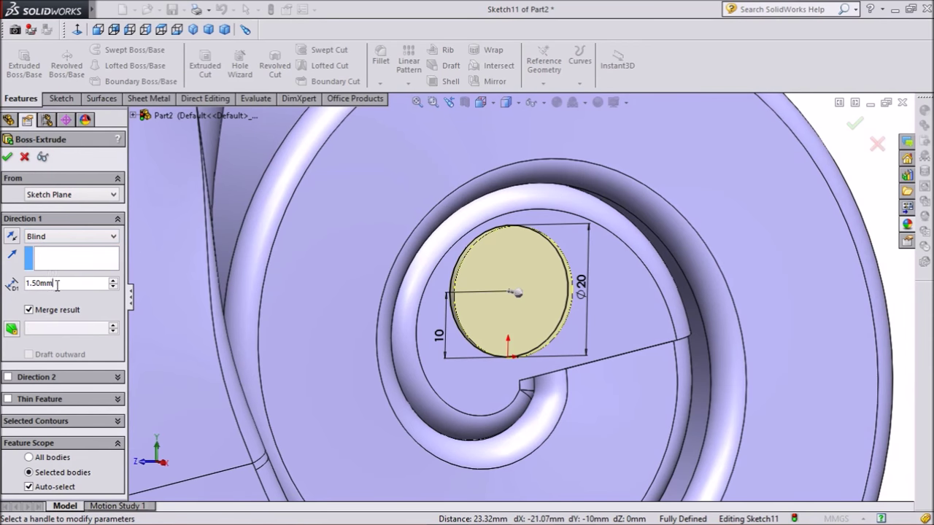
{"action": "type", "text": "10"}
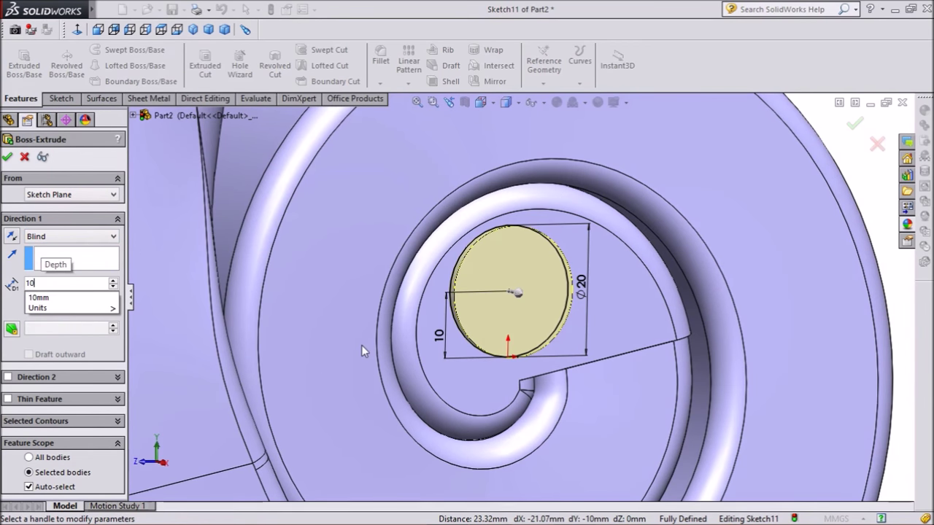
{"action": "key", "text": "Return"}
{"action": "key", "text": "Left"}
{"action": "key", "text": "Left"}
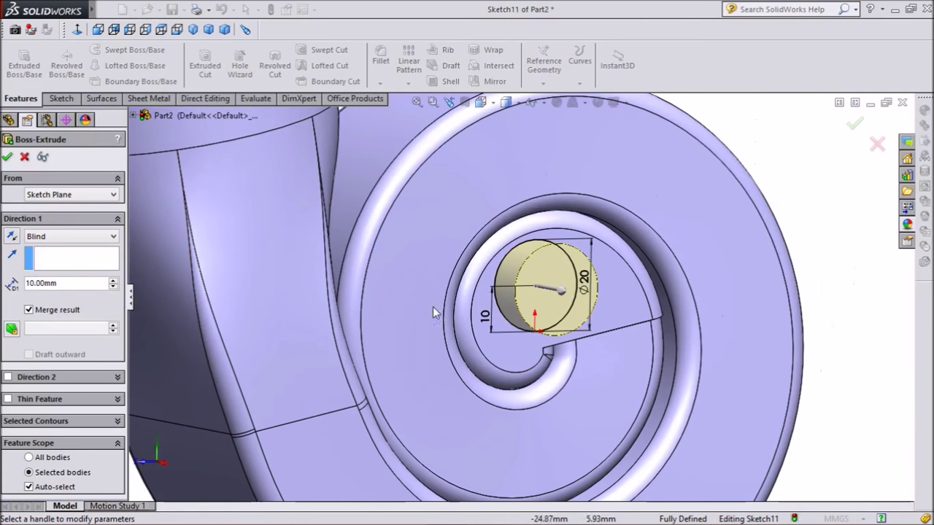
{"action": "scroll", "coordinate": [433, 312], "scroll_direction": "down", "scroll_amount": 2}
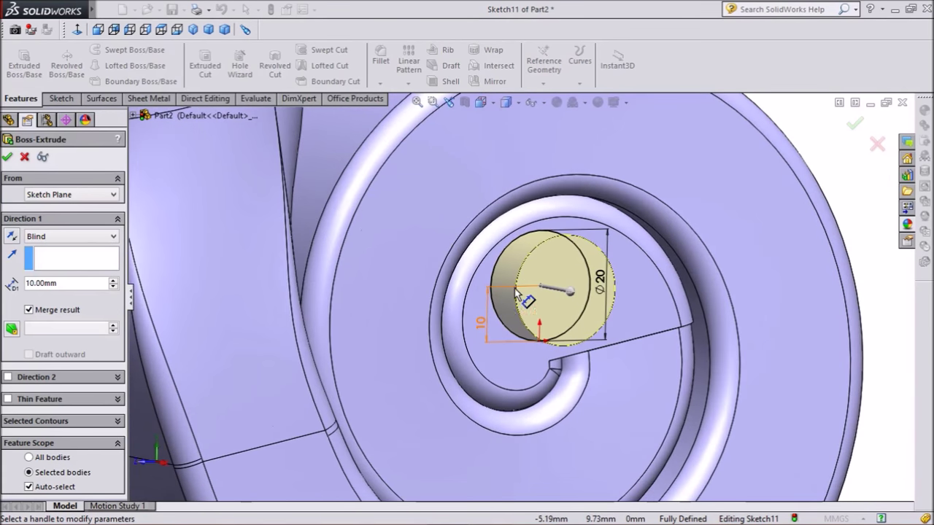
Make the extrusion a one-direction thin feature with a 1.5 mm wall inside the circle and try to build it merged.
{"action": "left_click", "coordinate": [8, 399]}
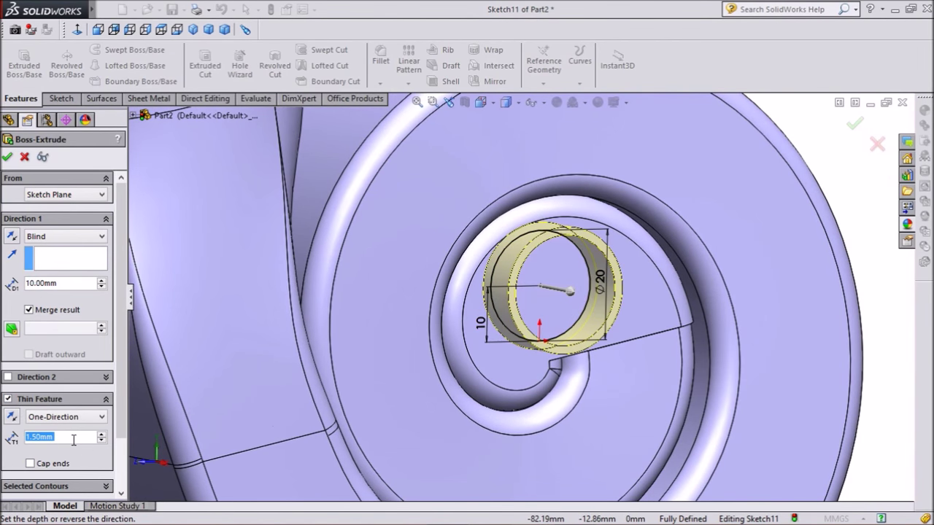
{"action": "left_click", "coordinate": [11, 418]}
{"action": "left_click", "coordinate": [62, 261]}
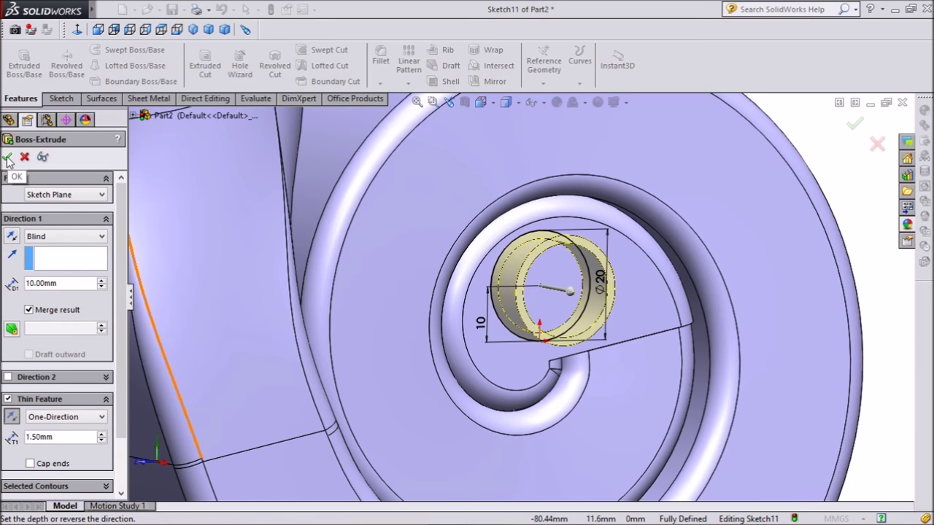
{"action": "left_click", "coordinate": [7, 157]}
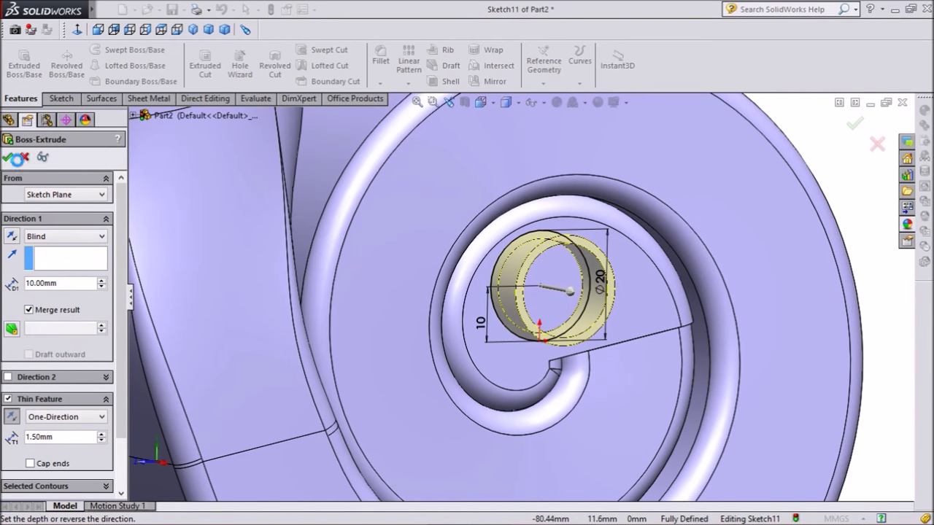
{"action": "left_click", "coordinate": [561, 284]}
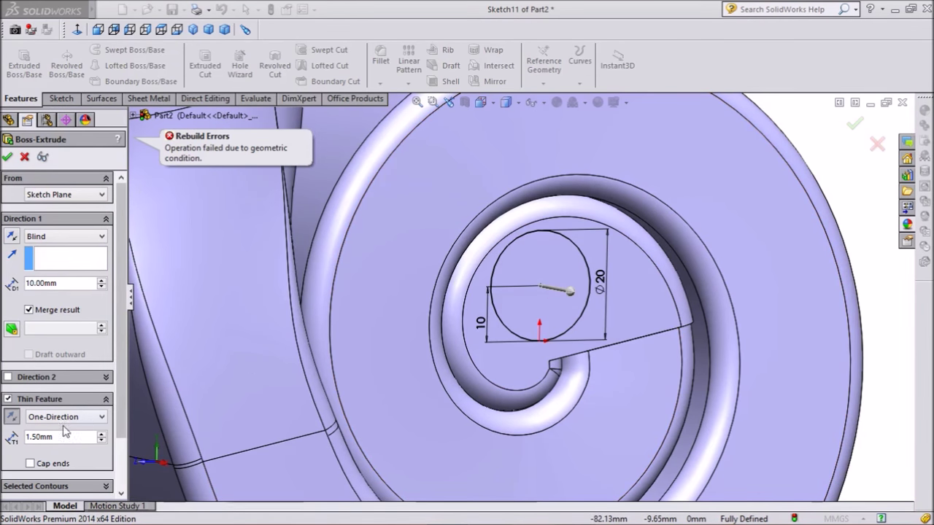
Turn off merging of the thin extrusion with the existing bodies and complete it as a separate ring.
{"action": "left_click", "coordinate": [11, 416]}
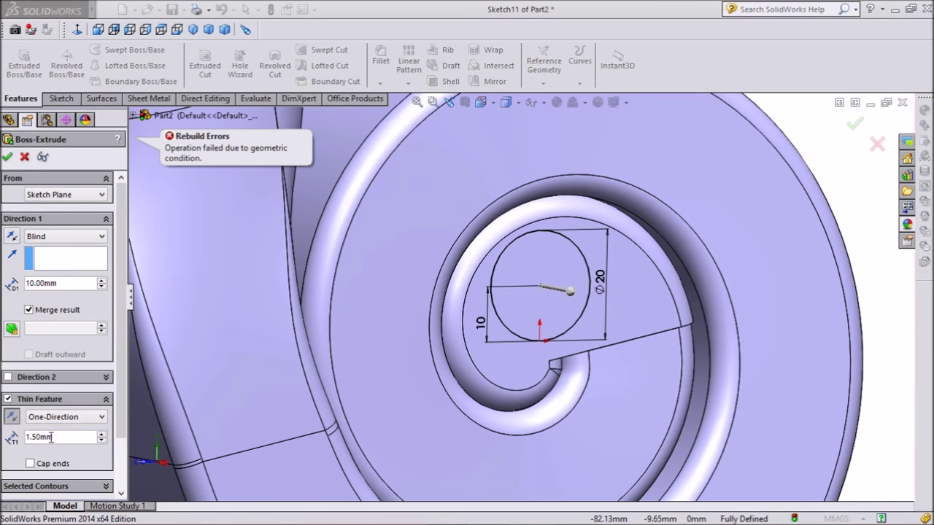
{"action": "left_click", "coordinate": [30, 310]}
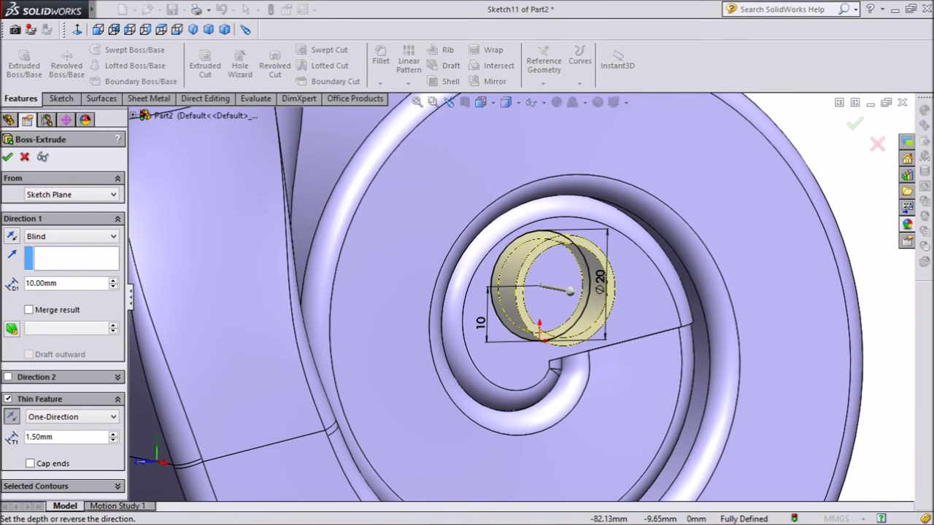
{"action": "key", "text": "Return"}
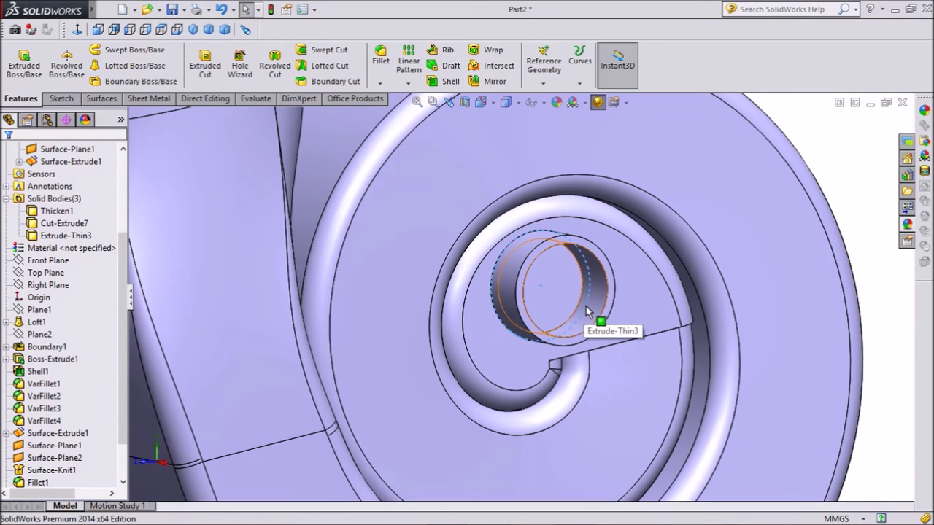
Start a sketch on the inner body's flat face inside the ring and convert the ring's inner base edge into a circle.
{"action": "left_click", "coordinate": [581, 306]}
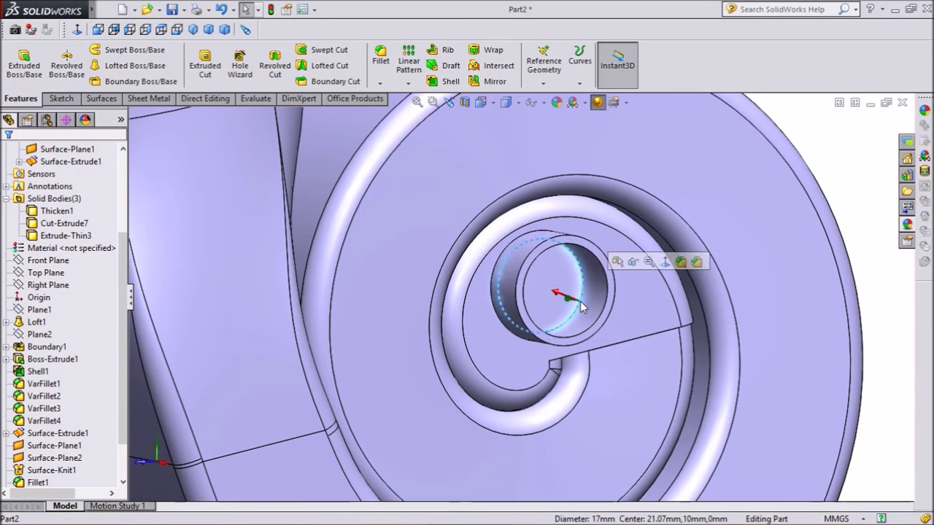
{"action": "left_click", "coordinate": [572, 295]}
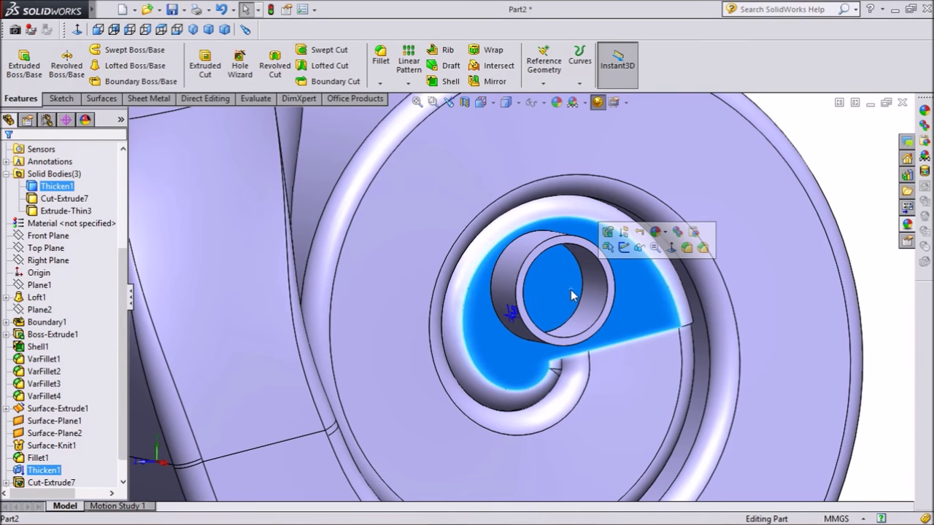
{"action": "left_click", "coordinate": [623, 248]}
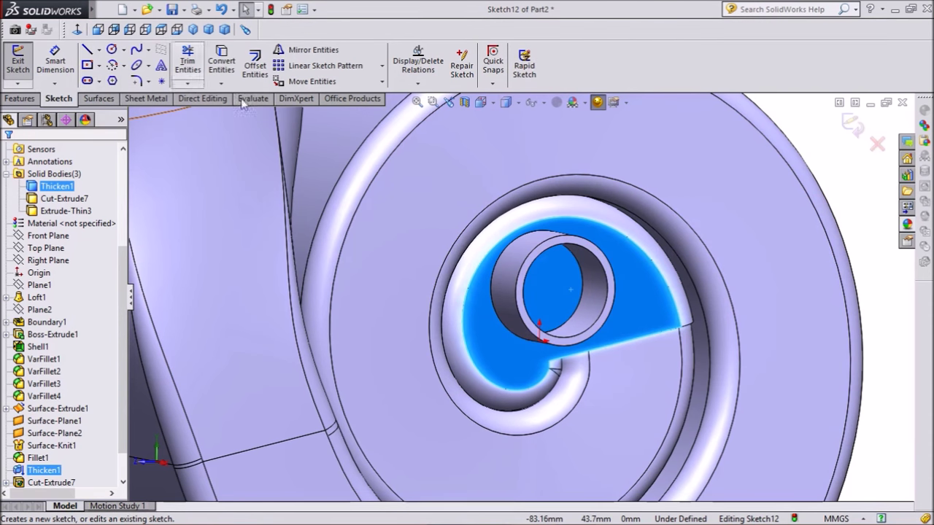
{"action": "left_click", "coordinate": [574, 320]}
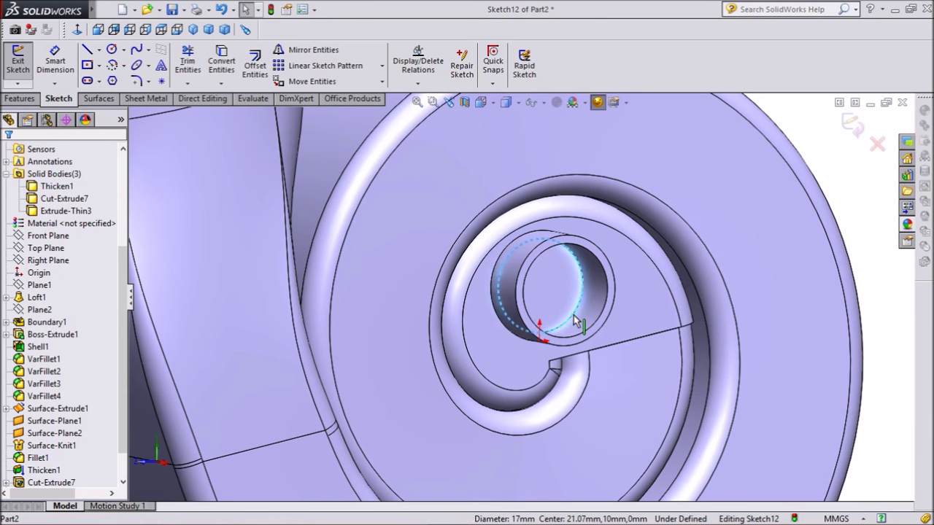
{"action": "left_click", "coordinate": [219, 73]}
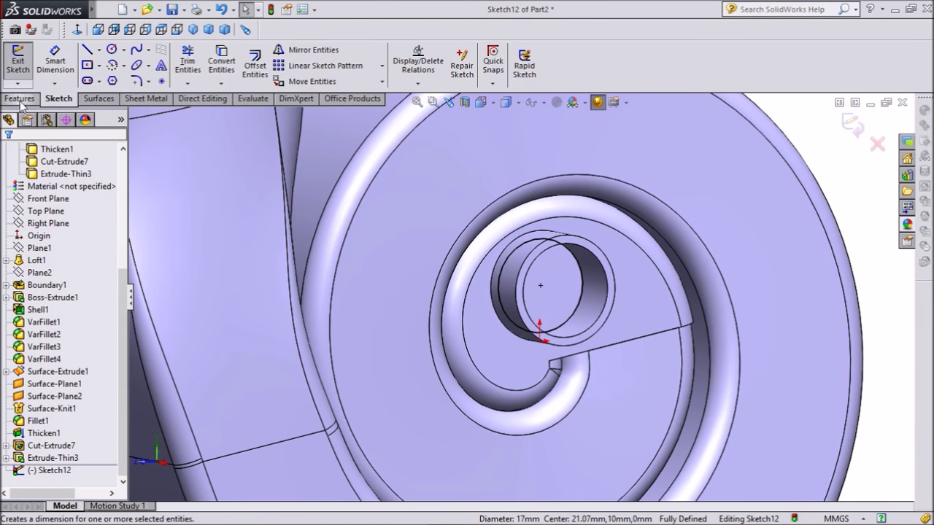
Cut the converted circle through the inner body's face with an Extruded Cut ending Up To Next.
{"action": "left_click", "coordinate": [20, 99]}
{"action": "left_click", "coordinate": [205, 70]}
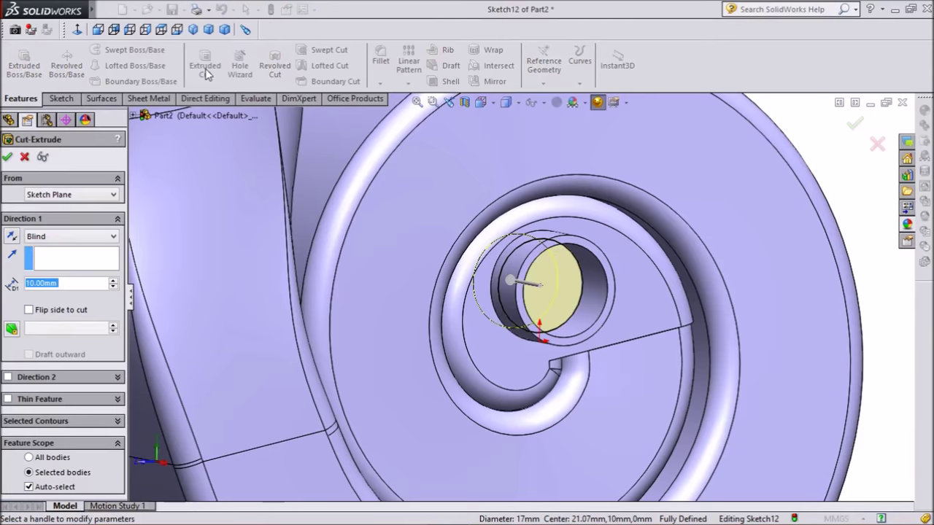
{"action": "left_click", "coordinate": [59, 244]}
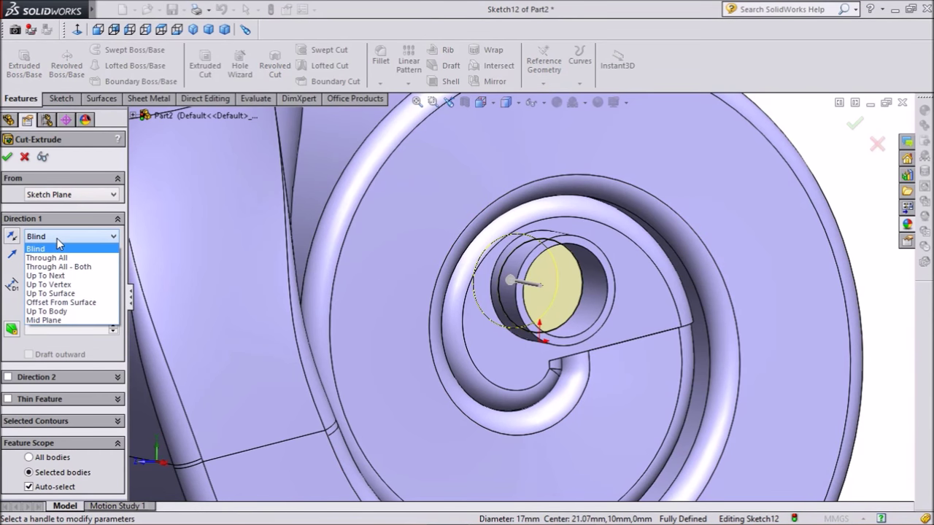
{"action": "left_click", "coordinate": [45, 276]}
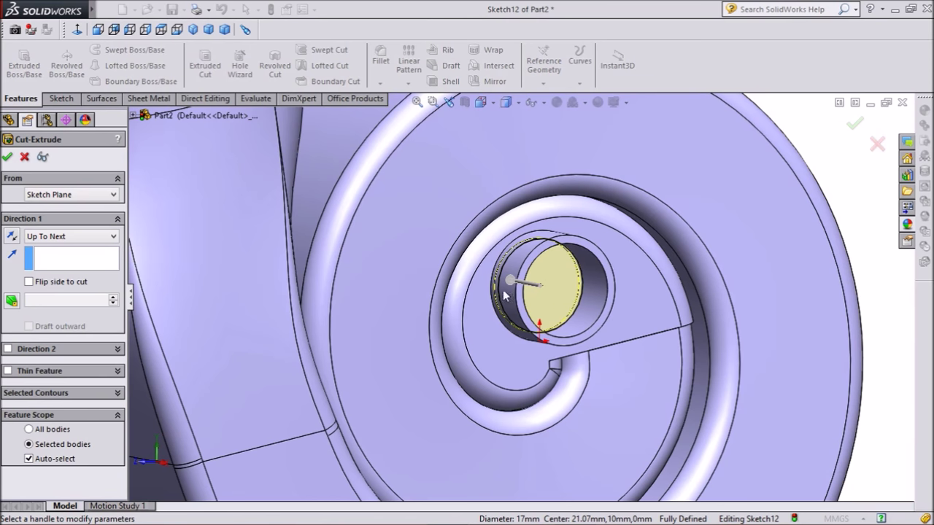
{"action": "left_click", "coordinate": [8, 159]}
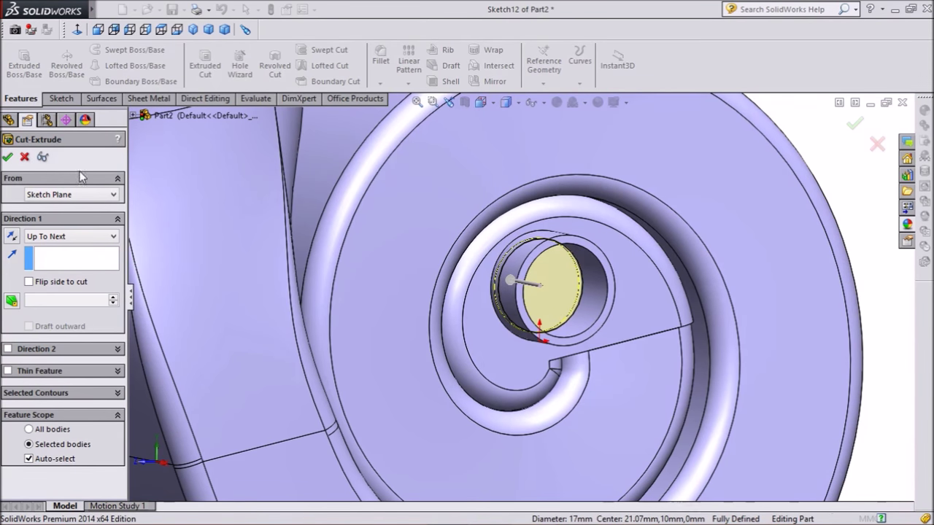
Start a sketch on the ring's outer end face and convert its inner circular edge into sketch geometry.
{"action": "scroll", "coordinate": [476, 326], "scroll_direction": "up", "scroll_amount": 3}
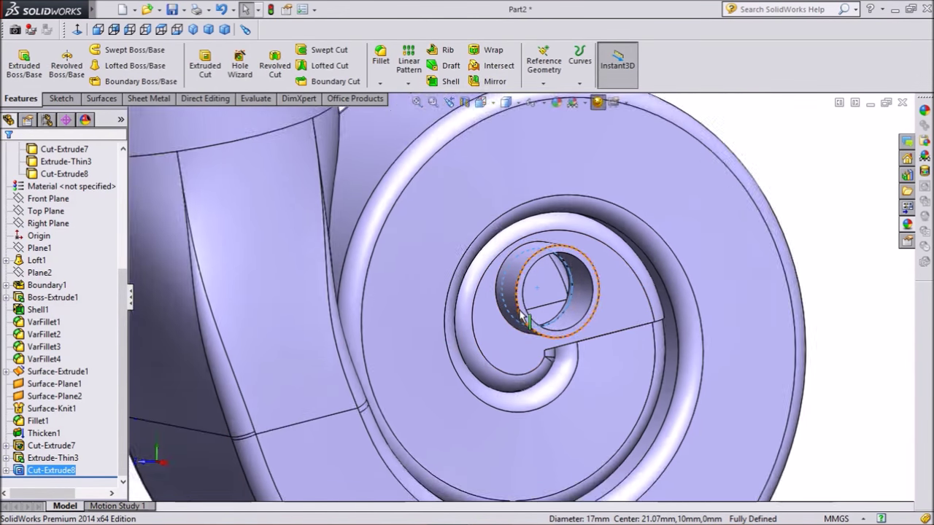
{"action": "middle_click_drag", "start_coordinate": [476, 326], "coordinate": [659, 292]}
{"action": "left_click", "coordinate": [817, 255]}
{"action": "middle_click_drag", "start_coordinate": [817, 254], "coordinate": [794, 271]}
{"action": "scroll", "coordinate": [528, 352], "scroll_direction": "down", "scroll_amount": 3}
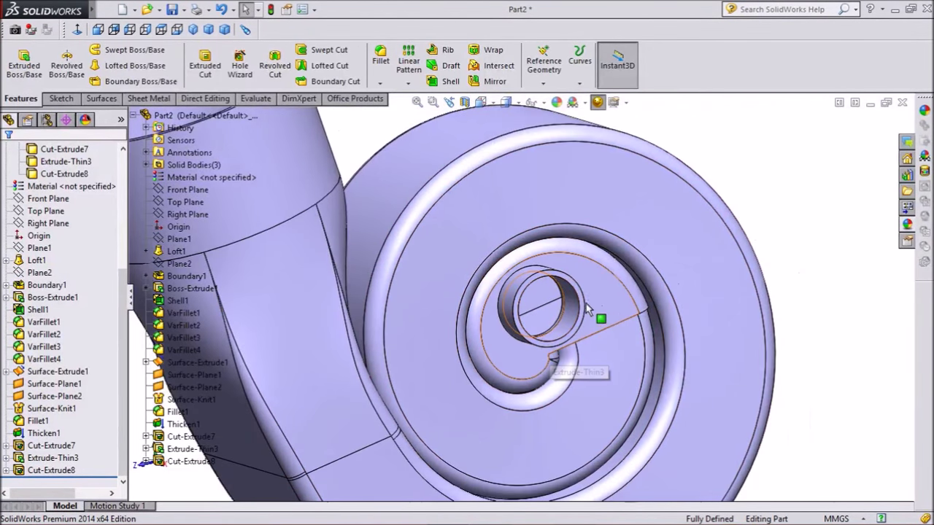
{"action": "scroll", "coordinate": [593, 312], "scroll_direction": "down", "scroll_amount": 3}
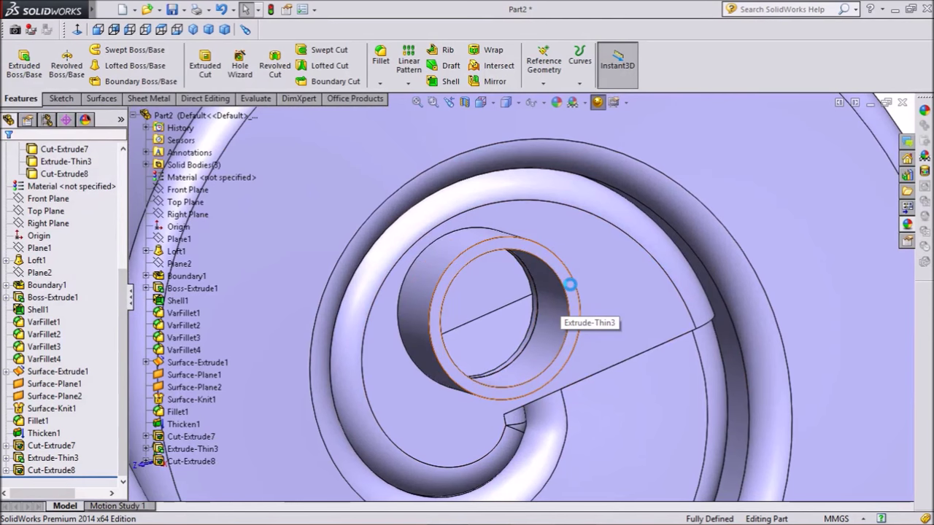
{"action": "left_click", "coordinate": [572, 299]}
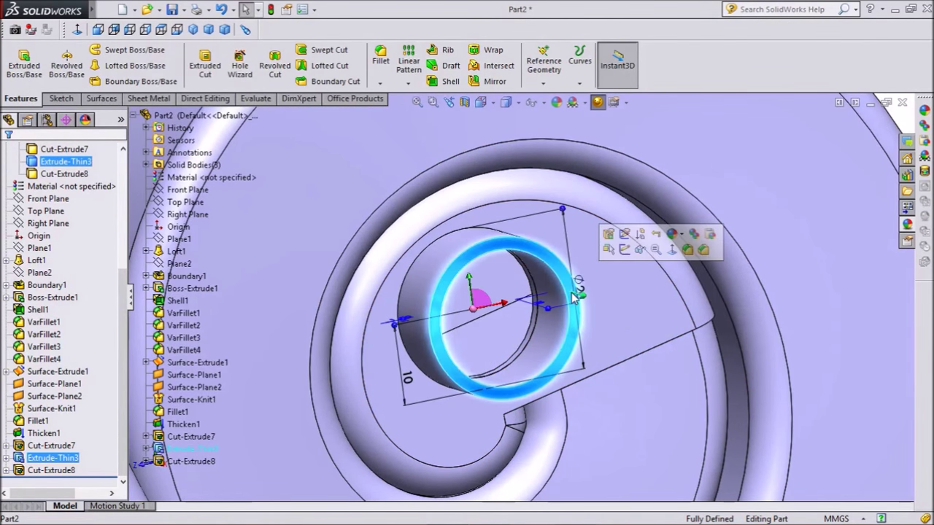
{"action": "left_click", "coordinate": [625, 251]}
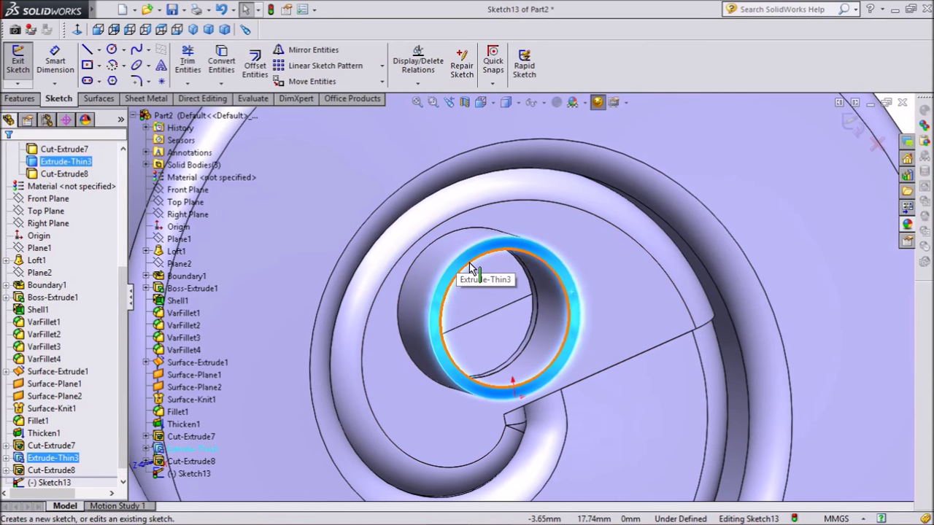
{"action": "left_click", "coordinate": [469, 263]}
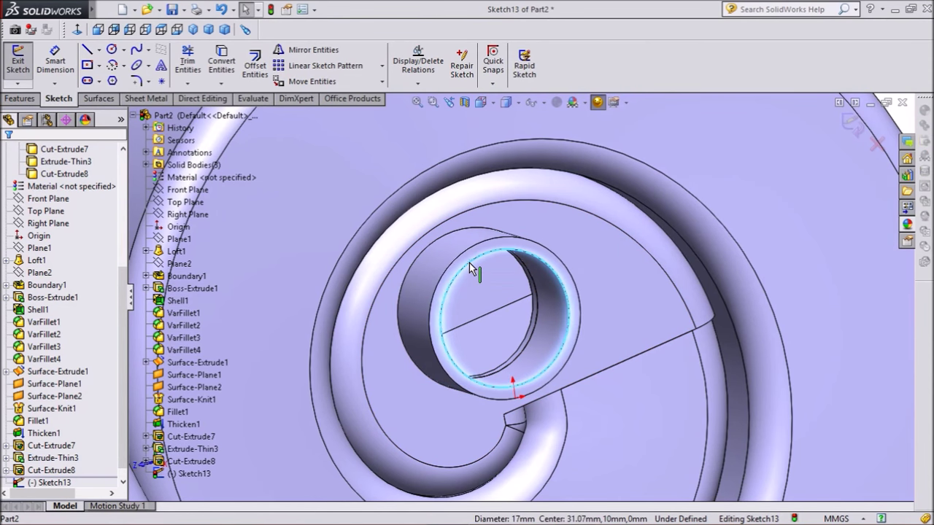
{"action": "left_click", "coordinate": [227, 68]}
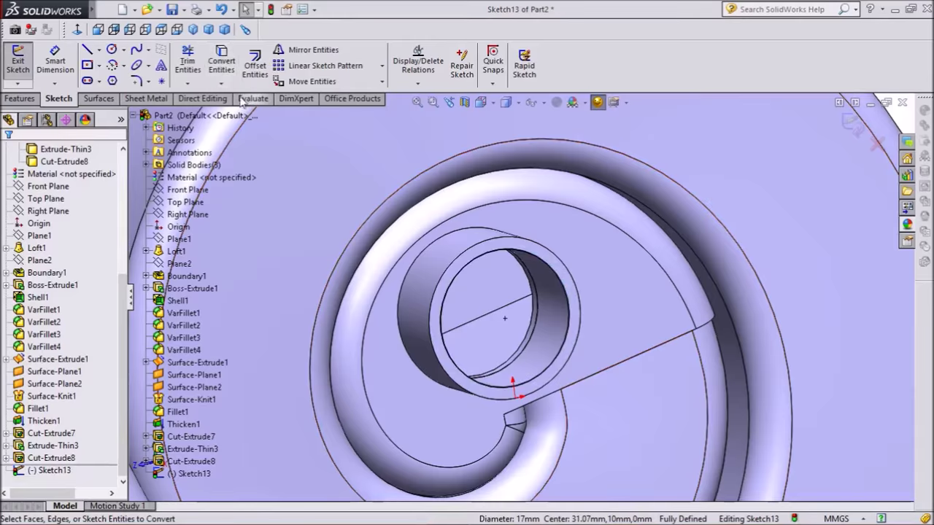
Draw a larger circle concentric with the ring, with a radius of about 26.8 mm.
{"action": "left_click", "coordinate": [113, 48]}
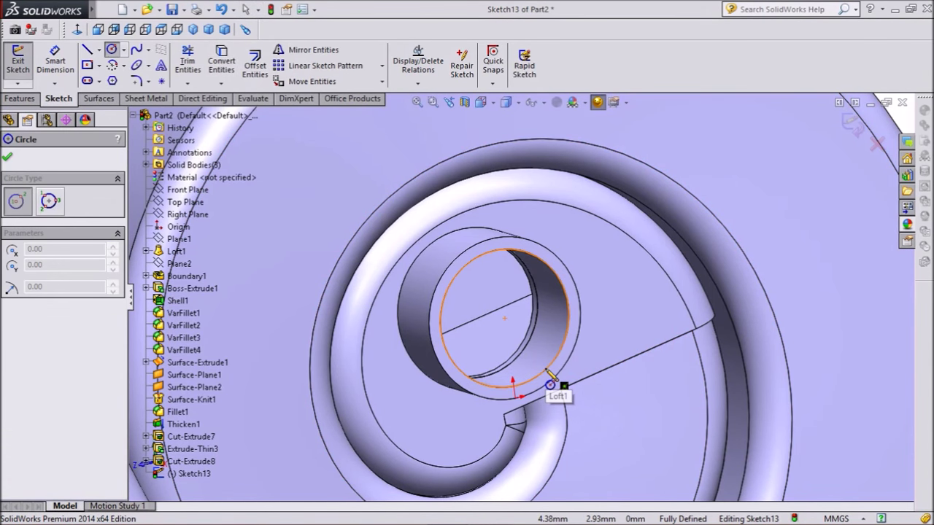
{"action": "left_click", "coordinate": [505, 318]}
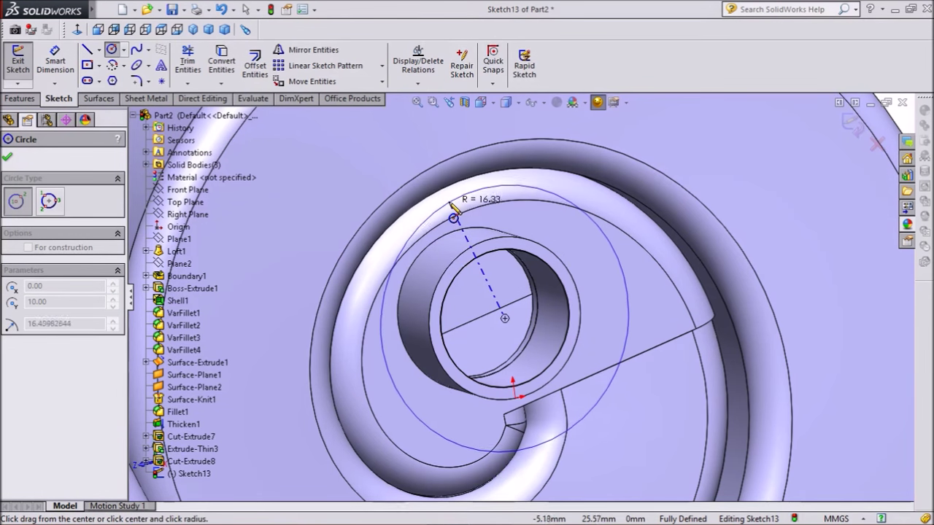
{"action": "scroll", "coordinate": [453, 216], "scroll_direction": "up", "scroll_amount": 2}
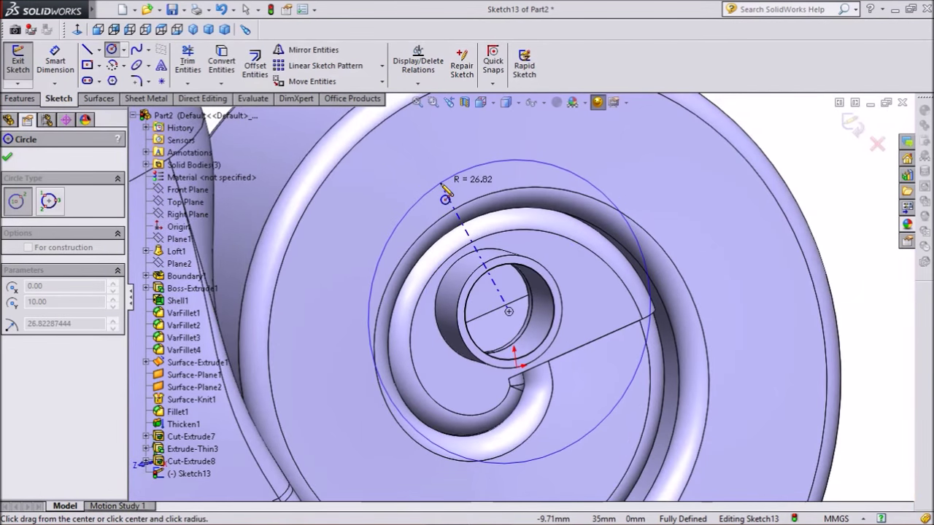
{"action": "left_click", "coordinate": [446, 196]}
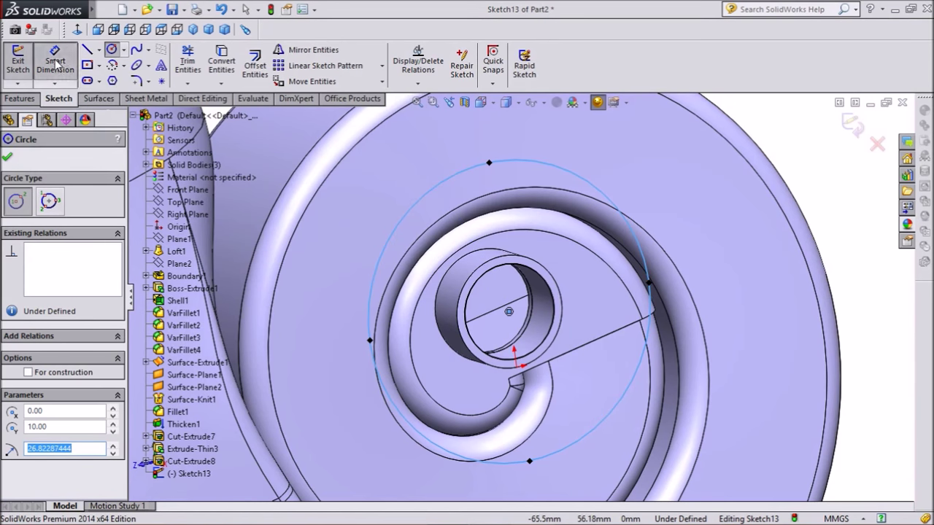
Dimension the larger concentric circle on the ring's end face with a diameter of 30 mm.
{"action": "key", "text": "Escape"}
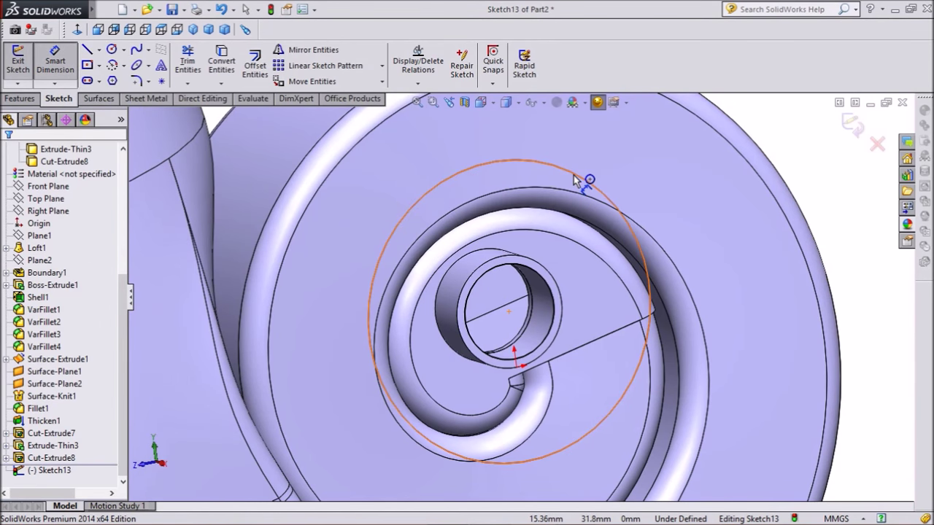
{"action": "left_click", "coordinate": [574, 179]}
{"action": "left_click", "coordinate": [647, 192]}
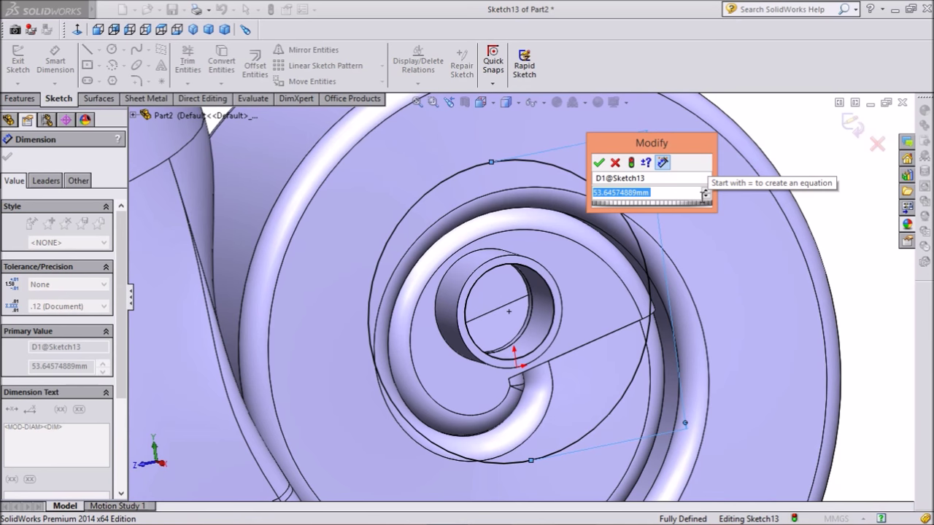
{"action": "type", "text": "30"}
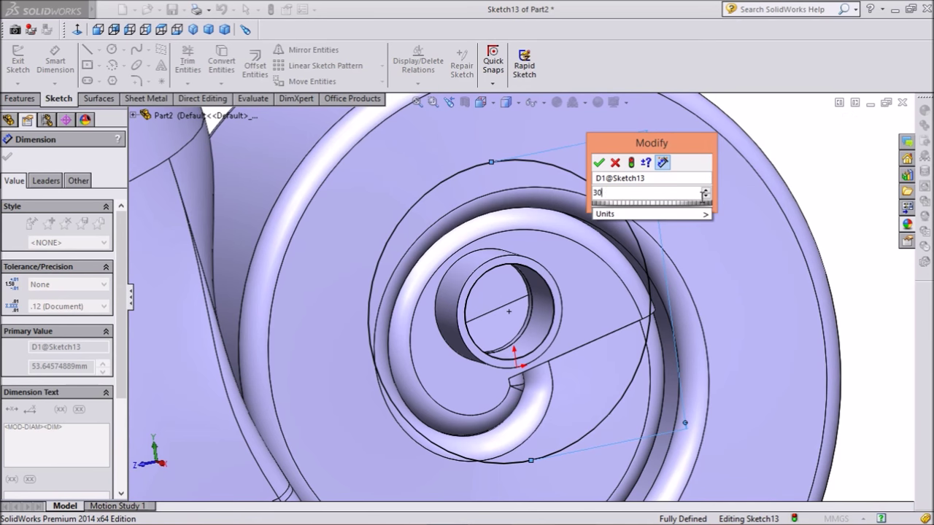
{"action": "left_click", "coordinate": [598, 163]}
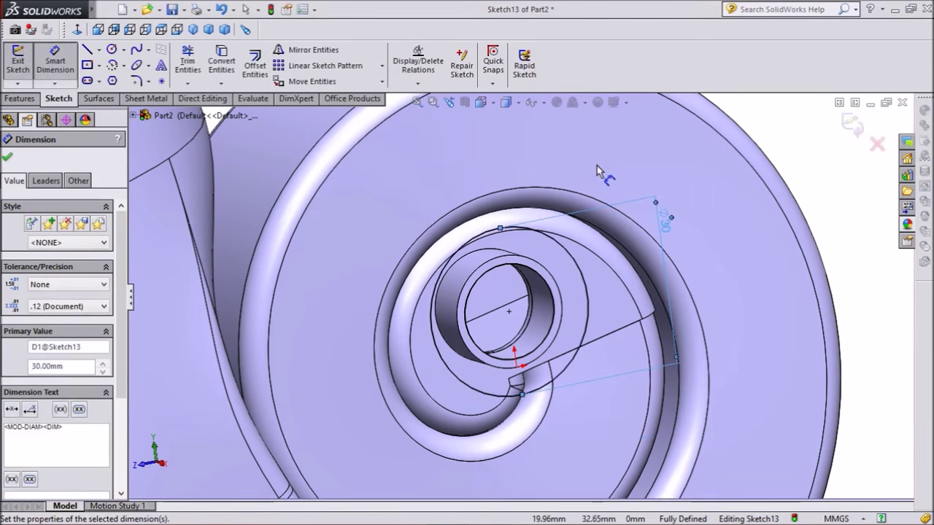
{"action": "left_click", "coordinate": [7, 159]}
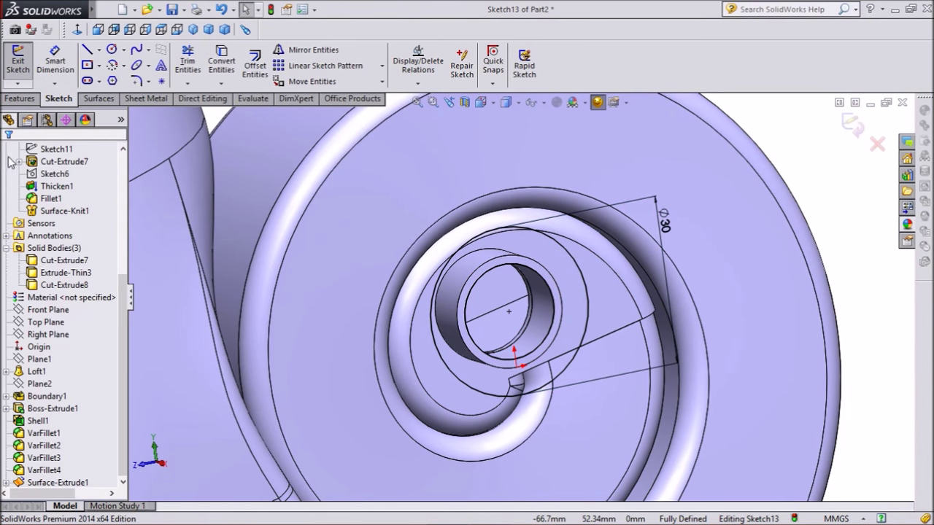
Extrude the ring-shaped profile as a blind 10 mm boss merged with the existing ring.
{"action": "left_click", "coordinate": [21, 97]}
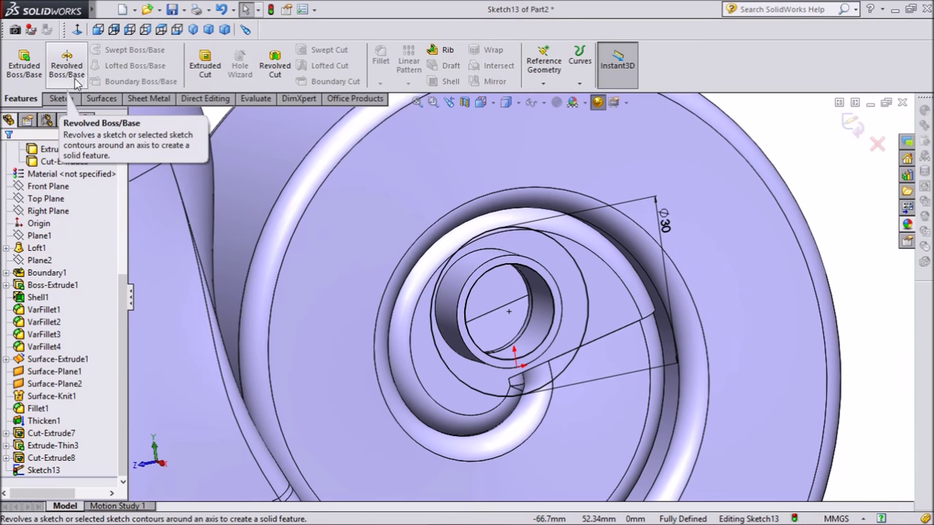
{"action": "left_click", "coordinate": [28, 67]}
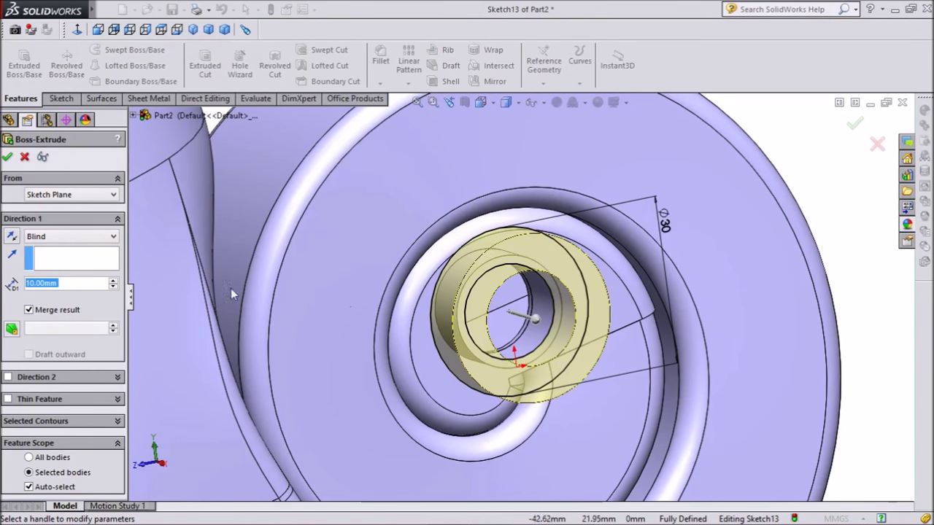
{"action": "left_click", "coordinate": [7, 159]}
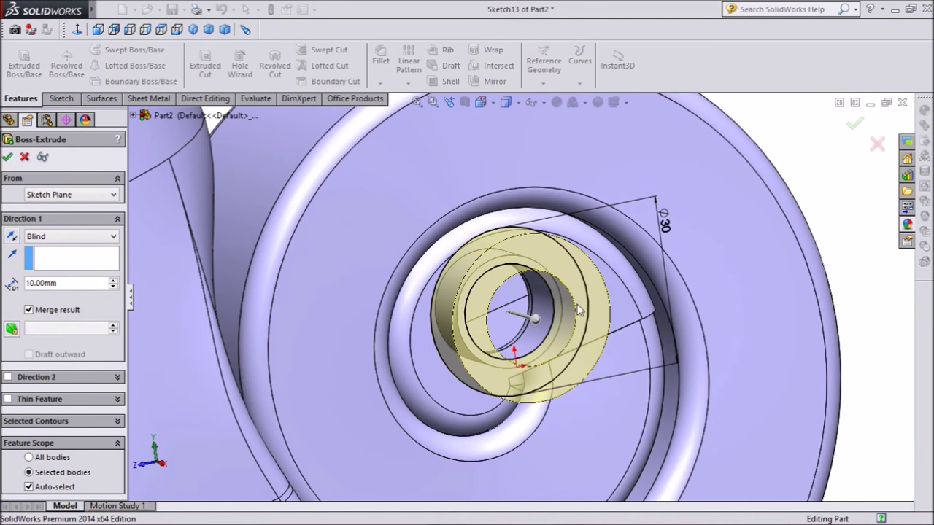
{"action": "key", "text": "f"}
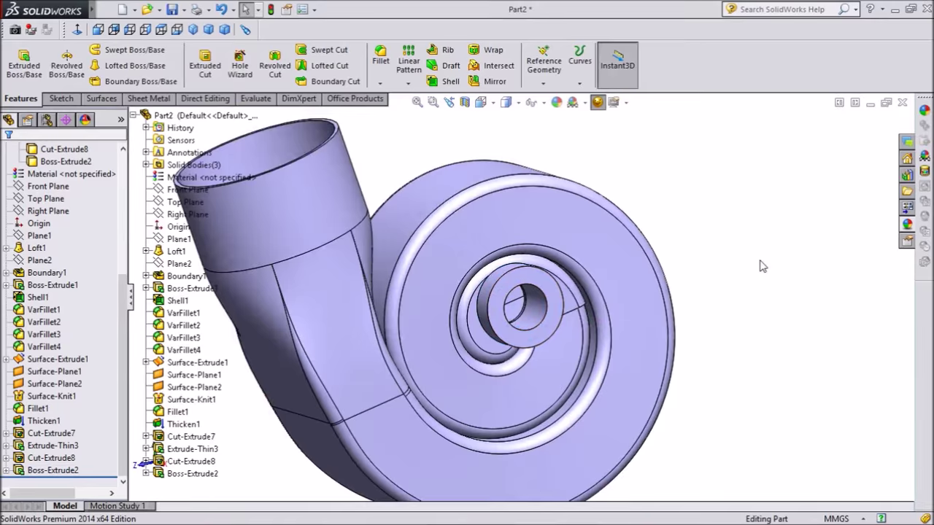
Start a sketch on the inner body's flat face on the opposite side of the housing and view it squarely.
{"action": "middle_click_drag", "start_coordinate": [761, 264], "coordinate": [665, 335]}
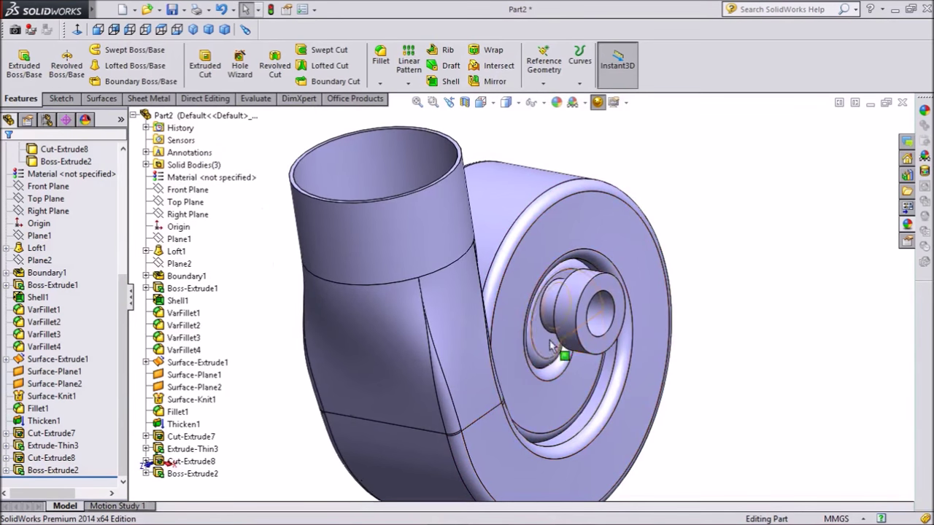
{"action": "scroll", "coordinate": [694, 245], "scroll_direction": "down", "scroll_amount": 3}
{"action": "middle_click_drag", "start_coordinate": [694, 245], "coordinate": [803, 272]}
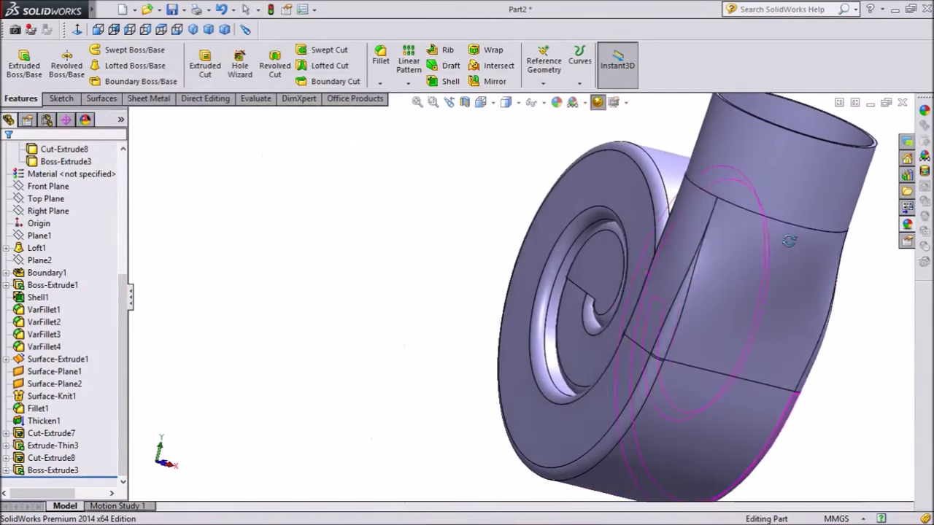
{"action": "scroll", "coordinate": [801, 270], "scroll_direction": "up", "scroll_amount": 3}
{"action": "middle_click_drag", "start_coordinate": [722, 280], "coordinate": [766, 316]}
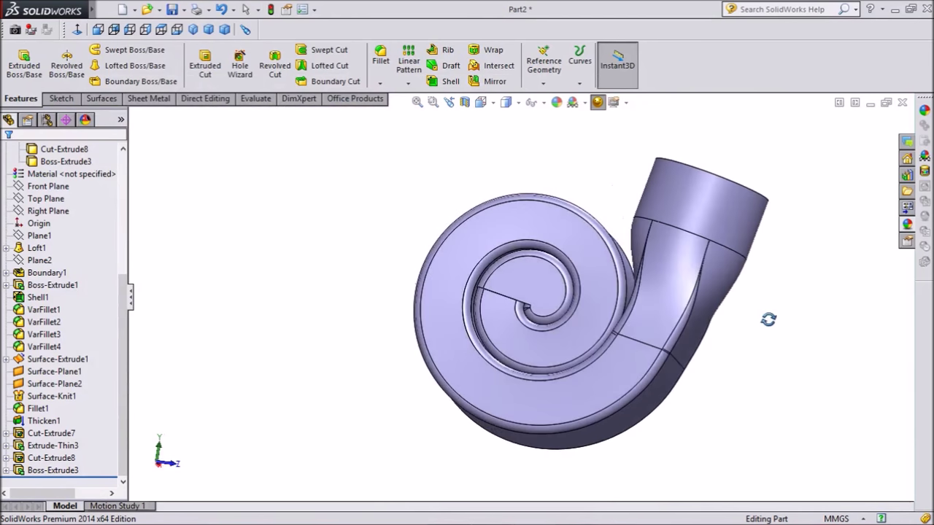
{"action": "scroll", "coordinate": [576, 280], "scroll_direction": "down", "scroll_amount": 4}
{"action": "left_click", "coordinate": [503, 287]}
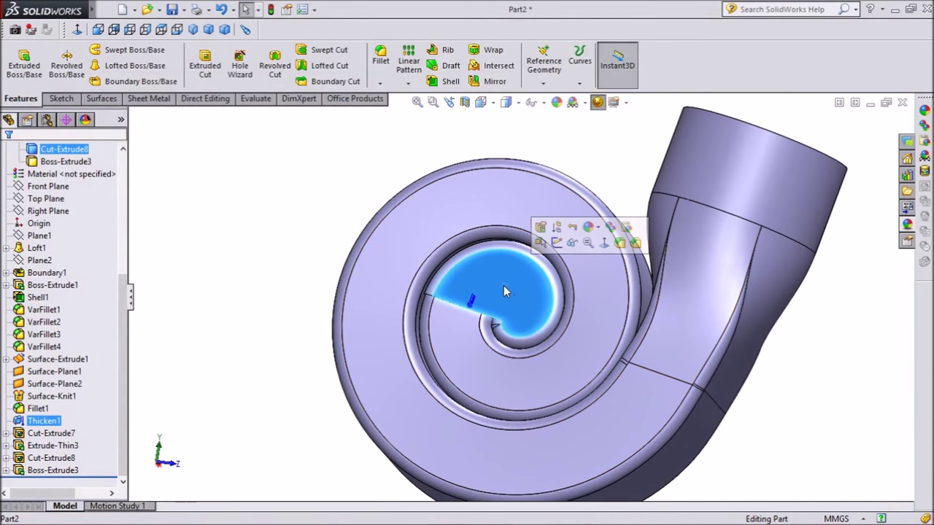
{"action": "left_click", "coordinate": [558, 246]}
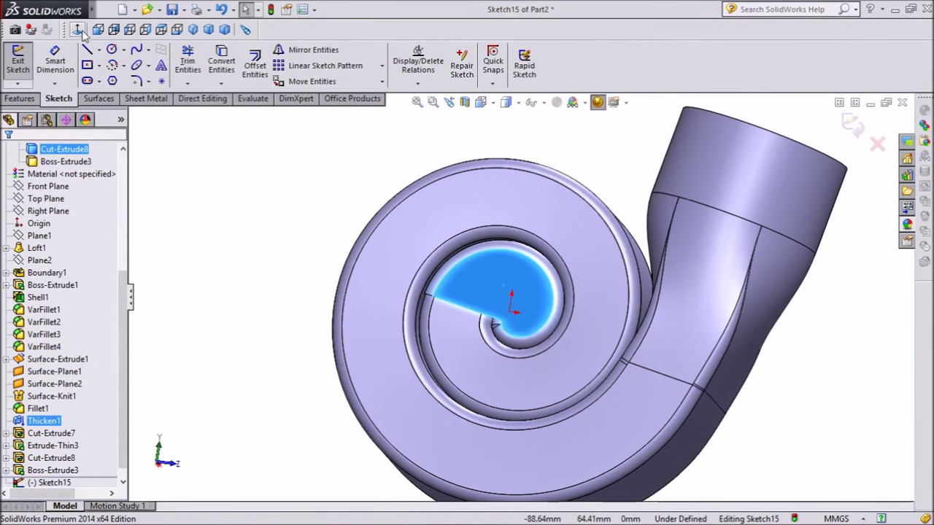
{"action": "left_click", "coordinate": [129, 29]}
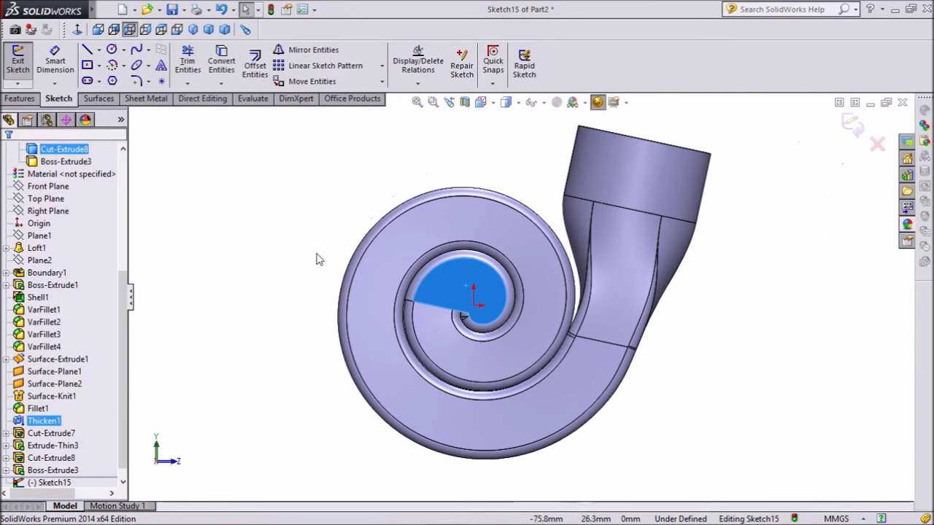
Draw a circle directly above the origin on the inner face and set its diameter to 20 mm.
{"action": "left_click", "coordinate": [112, 49]}
{"action": "scroll", "coordinate": [447, 281], "scroll_direction": "up", "scroll_amount": 4}
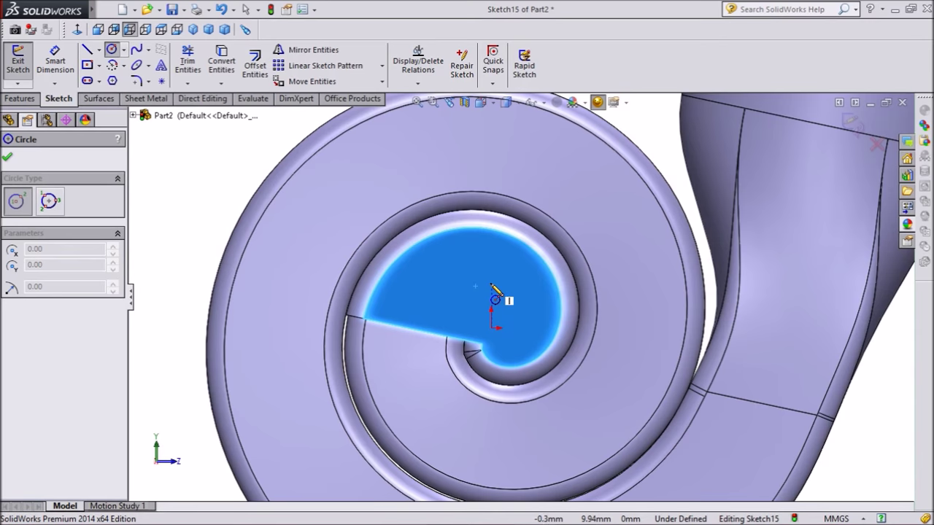
{"action": "left_click_drag", "start_coordinate": [491, 284], "coordinate": [515, 253]}
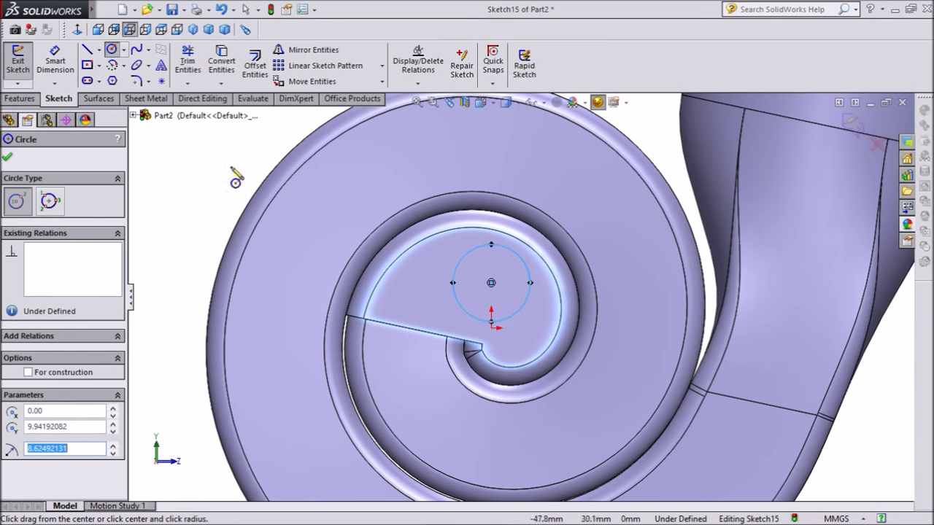
{"action": "left_click", "coordinate": [55, 60]}
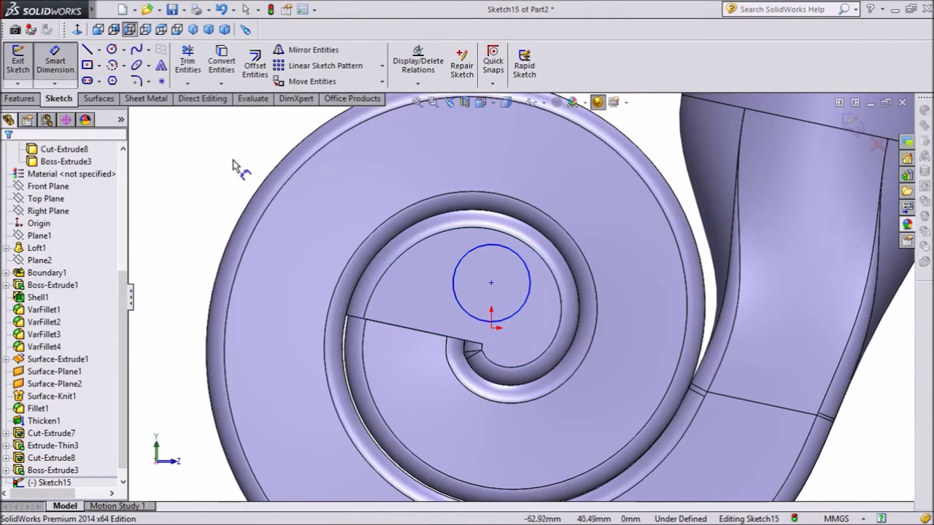
{"action": "left_click", "coordinate": [455, 279]}
{"action": "left_click", "coordinate": [429, 284]}
{"action": "type", "text": "20"}
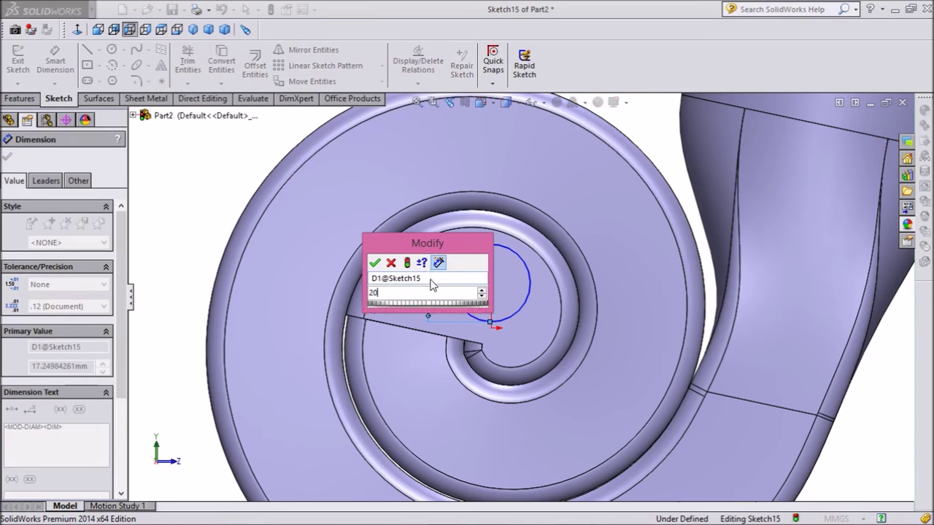
{"action": "key", "text": "Return"}
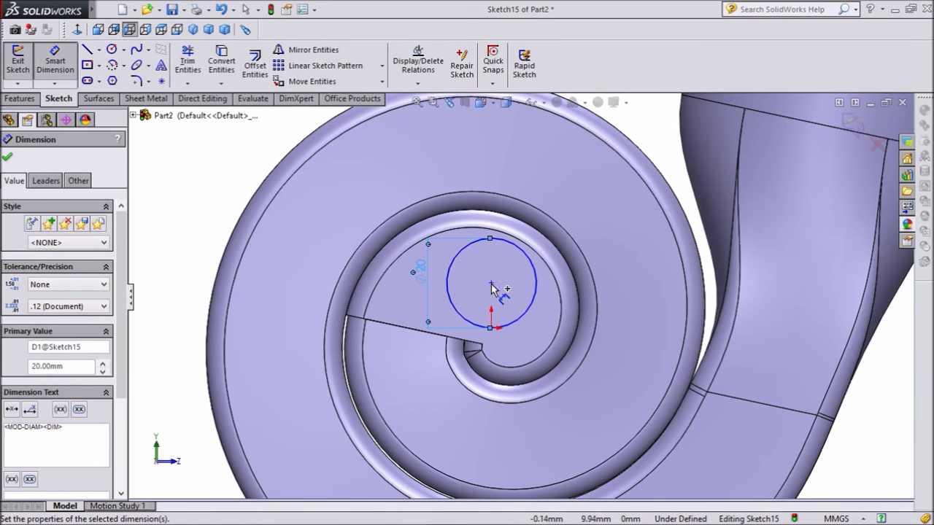
Dimension the distance between the circle's centre and the origin as 10 mm.
{"action": "scroll", "coordinate": [491, 284], "scroll_direction": "down", "scroll_amount": 3}
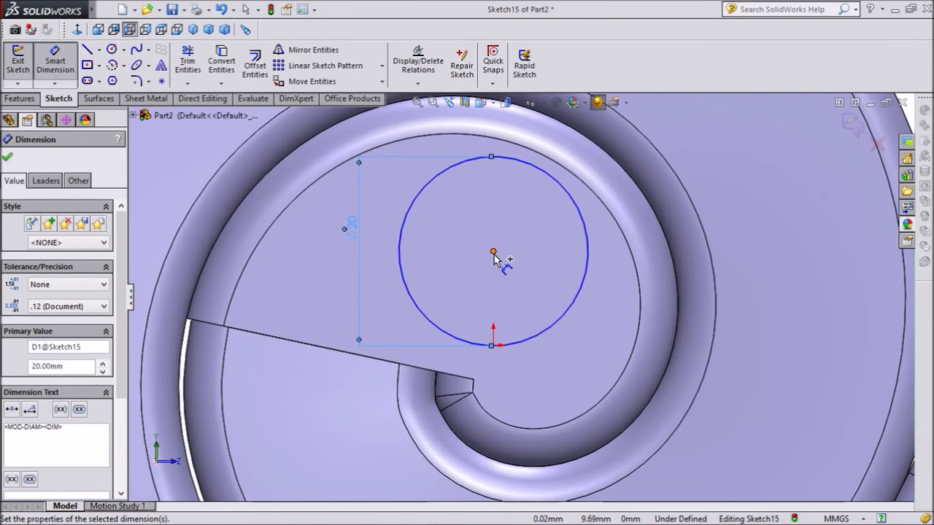
{"action": "left_click", "coordinate": [494, 252]}
{"action": "left_click", "coordinate": [495, 348]}
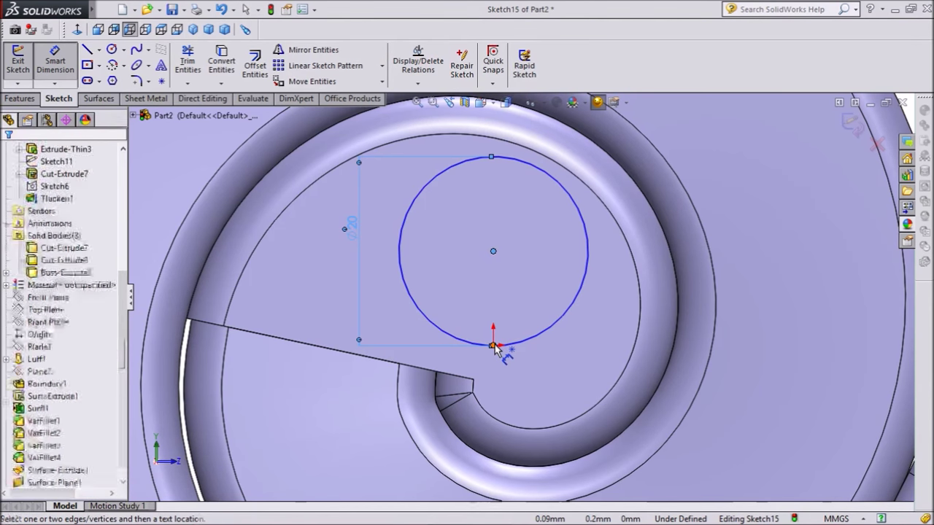
{"action": "left_click", "coordinate": [519, 312]}
{"action": "type", "text": "10"}
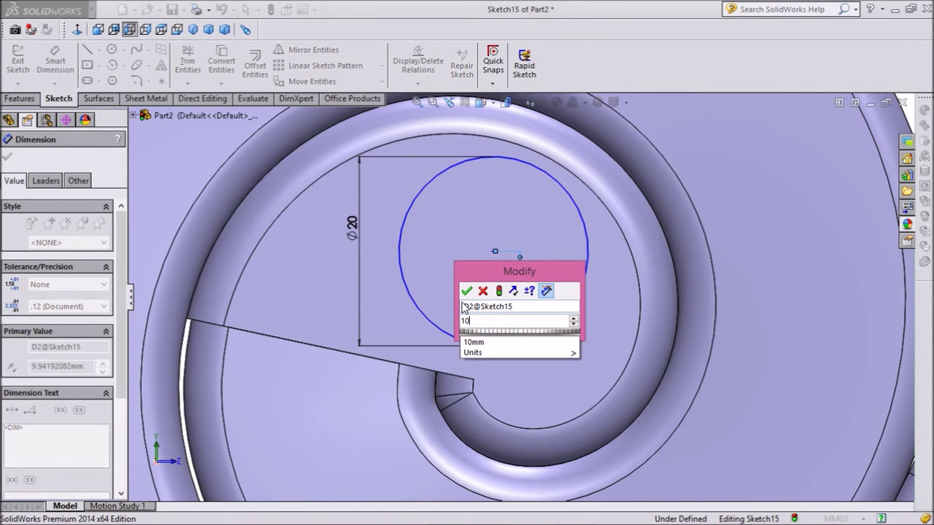
{"action": "left_click", "coordinate": [466, 291]}
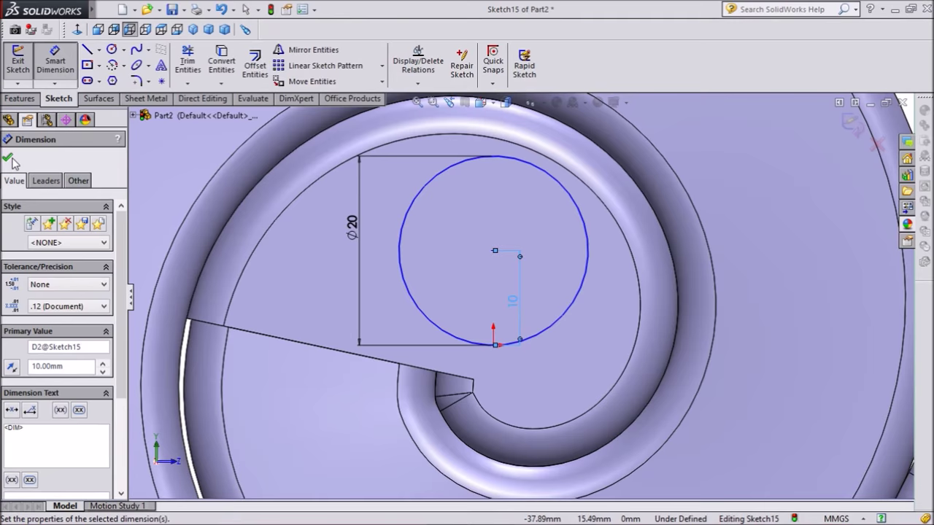
{"action": "key", "text": "Escape"}
Add a vertical relation between the circle's centre and the origin.
{"action": "left_click", "coordinate": [493, 250]}
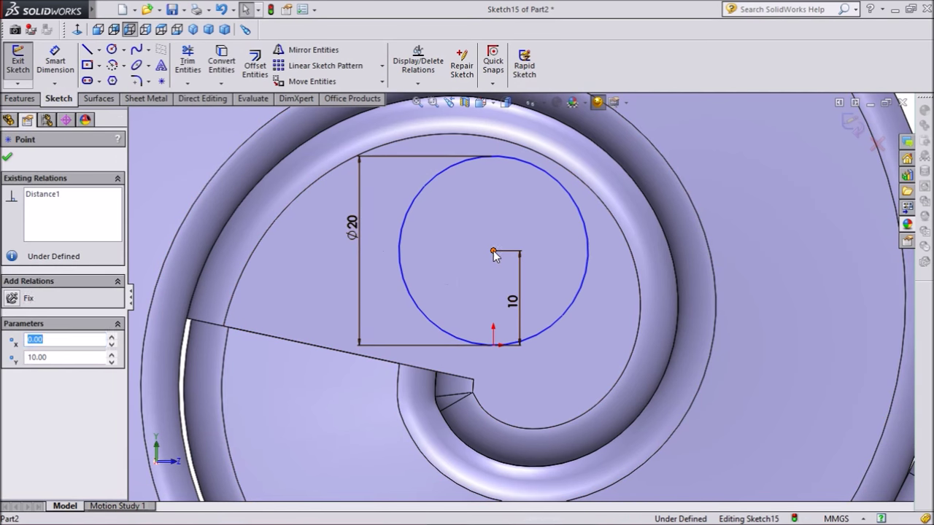
{"action": "left_click", "coordinate": [493, 345], "text": "ctrl"}
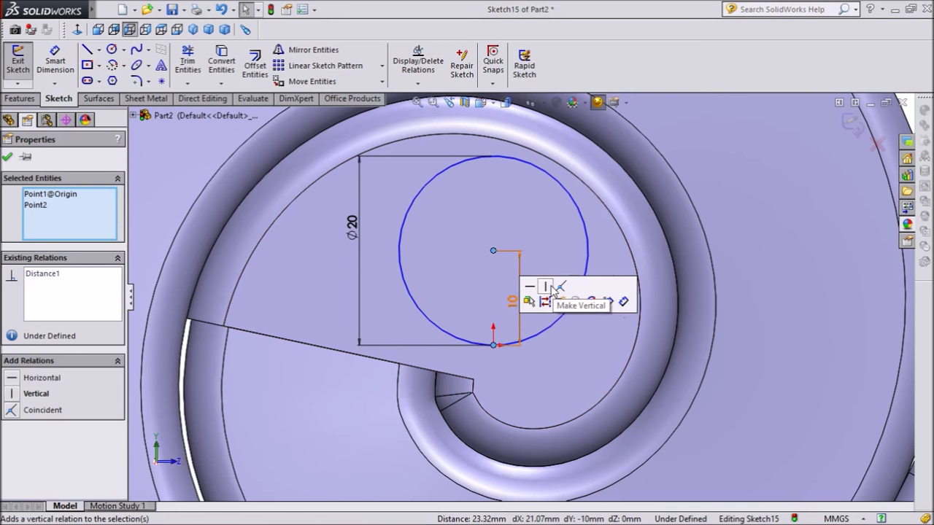
{"action": "left_click", "coordinate": [546, 287]}
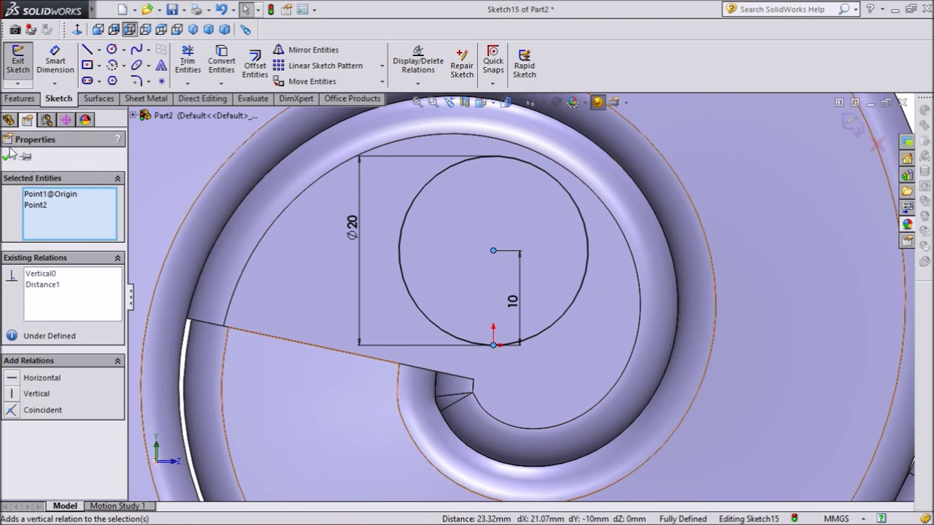
Extrude the 20 mm circle 10 mm blind as a thin feature with a 1.5 mm wall reversed to the inside.
{"action": "left_click", "coordinate": [19, 98]}
{"action": "left_click", "coordinate": [24, 65]}
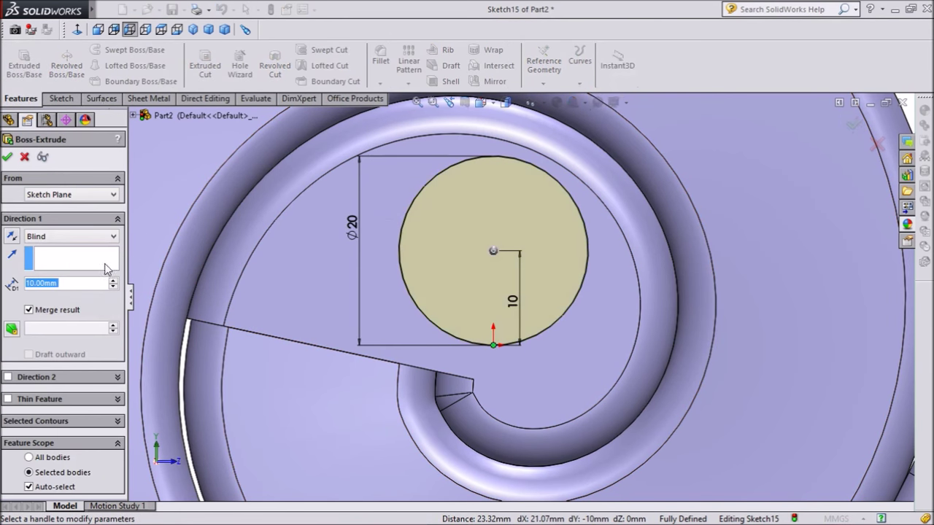
{"action": "left_click", "coordinate": [7, 400]}
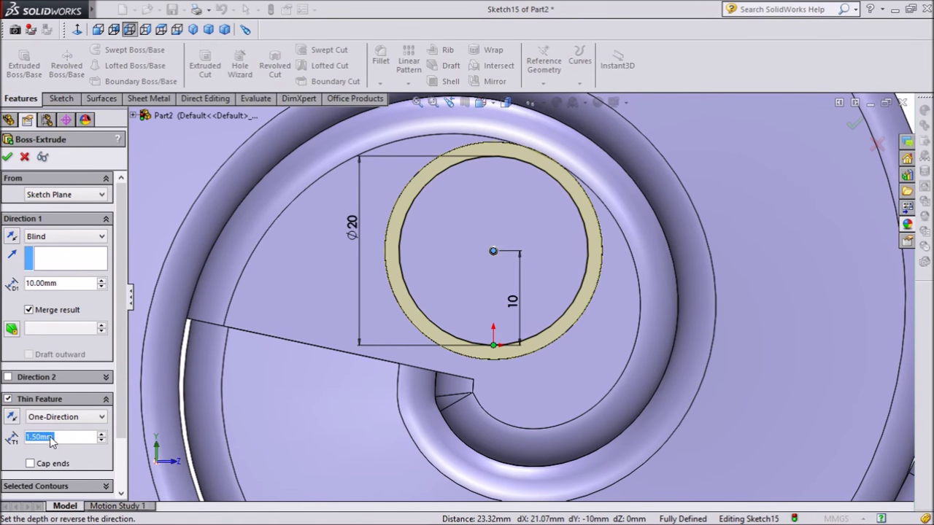
{"action": "scroll", "coordinate": [335, 371], "scroll_direction": "up", "scroll_amount": 5}
{"action": "scroll", "coordinate": [335, 370], "scroll_direction": "down", "scroll_amount": 2}
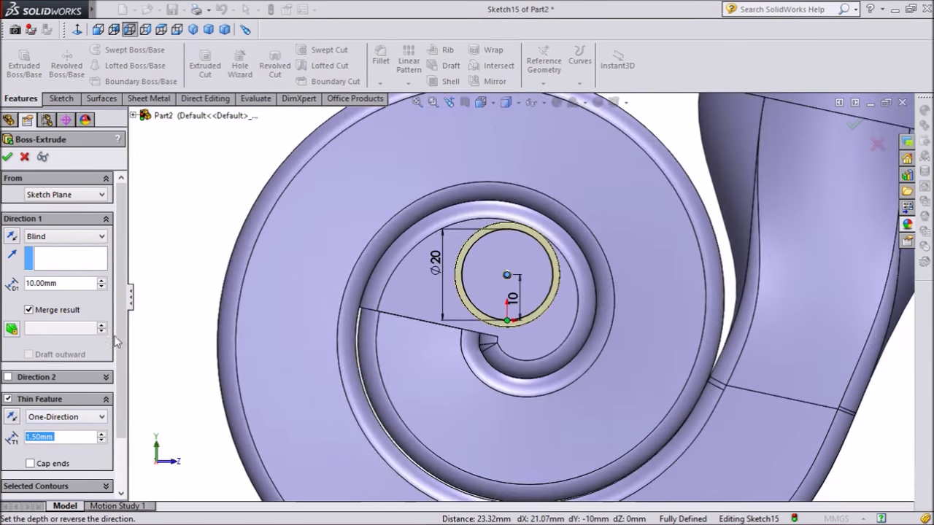
{"action": "left_click", "coordinate": [11, 420]}
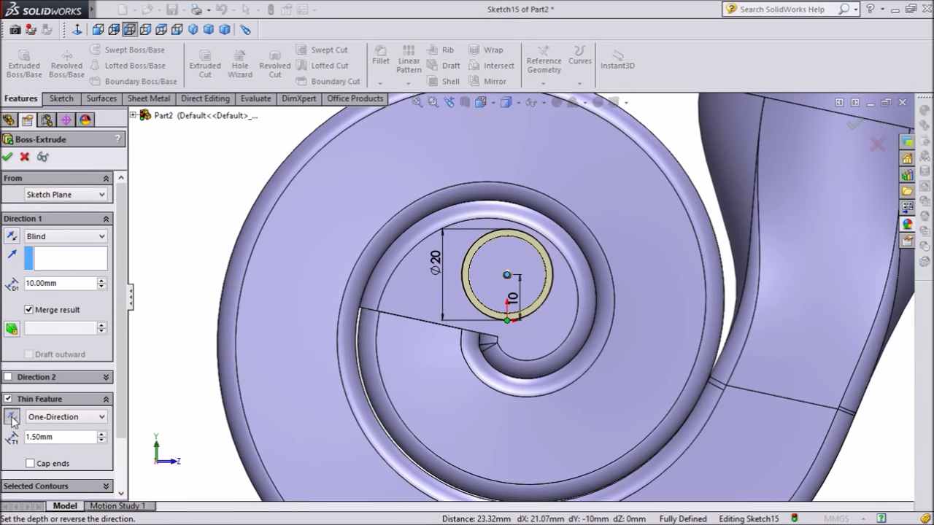
{"action": "middle_click_drag", "start_coordinate": [346, 269], "coordinate": [92, 236]}
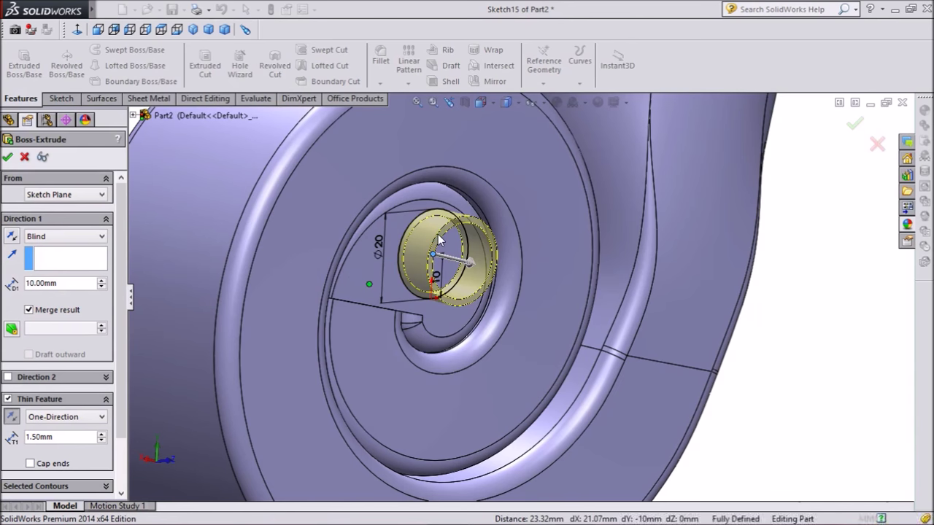
Sketch a circle about 23.4 mm in radius on the thin ring's outer end face, centred on the ring.
{"action": "scroll", "coordinate": [499, 268], "scroll_direction": "down", "scroll_amount": 3}
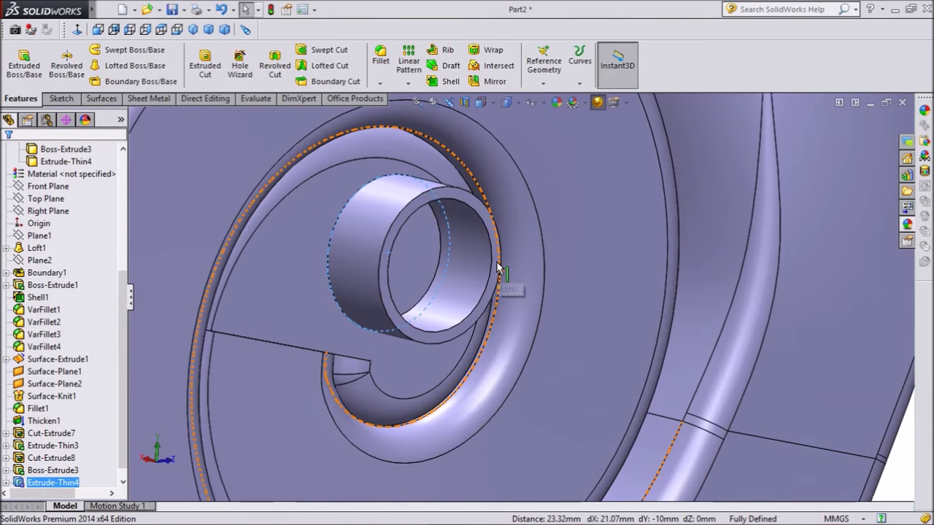
{"action": "scroll", "coordinate": [510, 281], "scroll_direction": "down", "scroll_amount": 2}
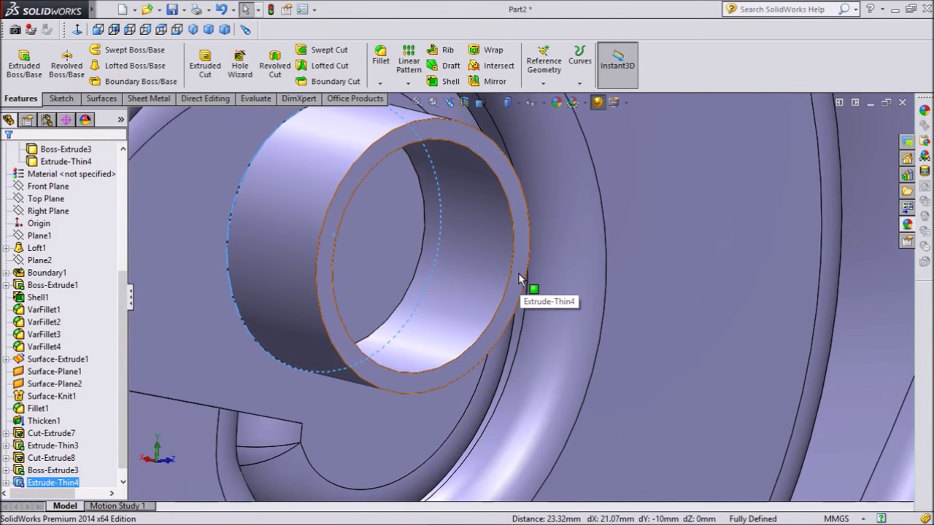
{"action": "left_click", "coordinate": [519, 278]}
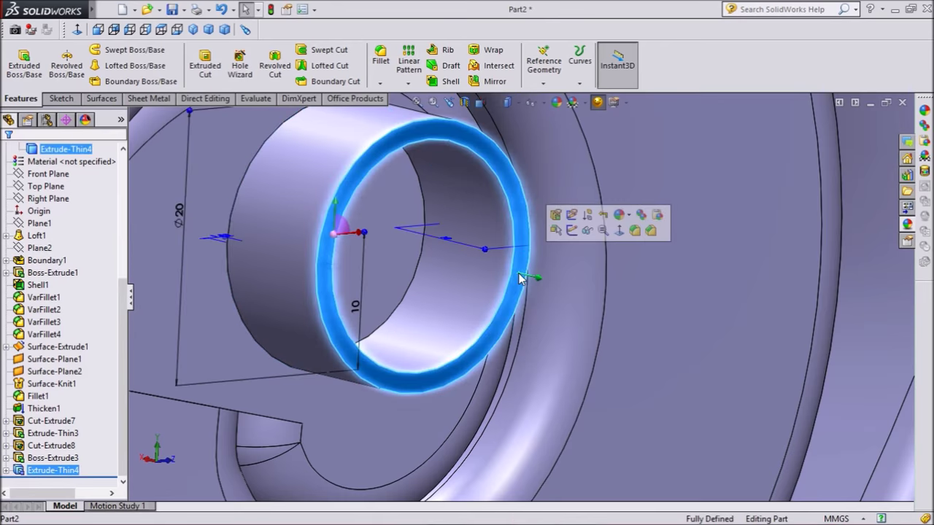
{"action": "left_click", "coordinate": [573, 231]}
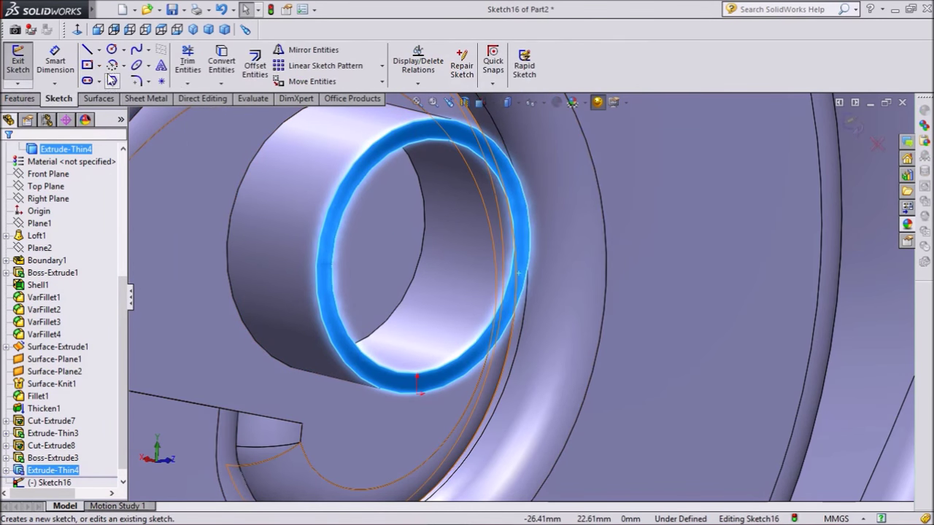
{"action": "left_click", "coordinate": [112, 50]}
{"action": "scroll", "coordinate": [518, 317], "scroll_direction": "up", "scroll_amount": 3}
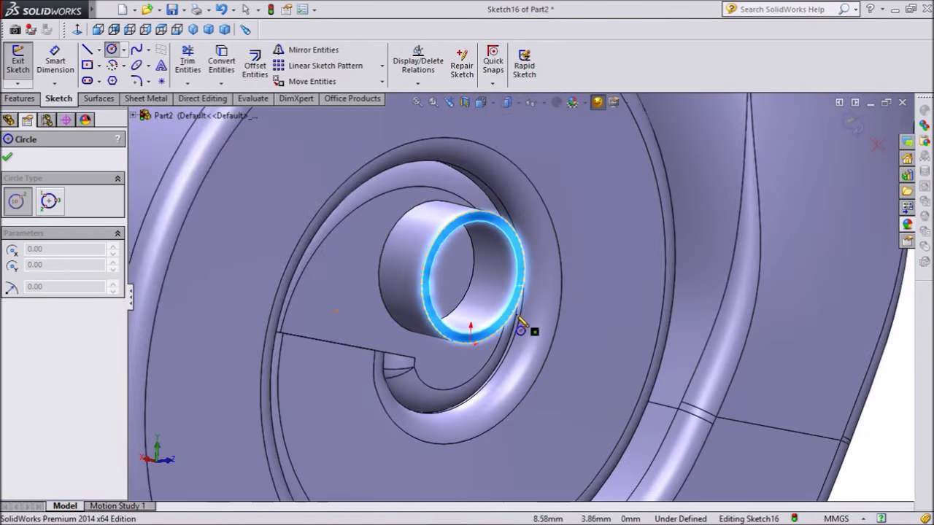
{"action": "left_click", "coordinate": [473, 280]}
{"action": "scroll", "coordinate": [509, 212], "scroll_direction": "up", "scroll_amount": 2}
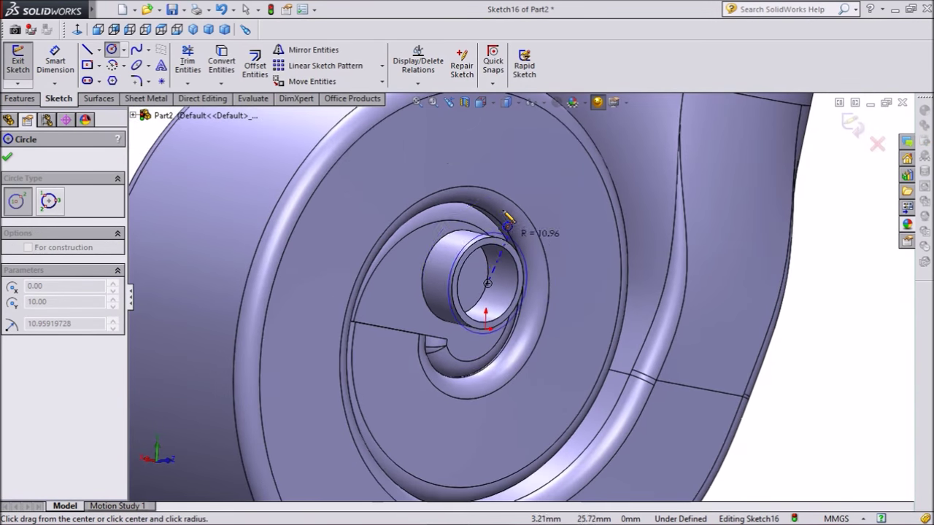
{"action": "left_click", "coordinate": [516, 189]}
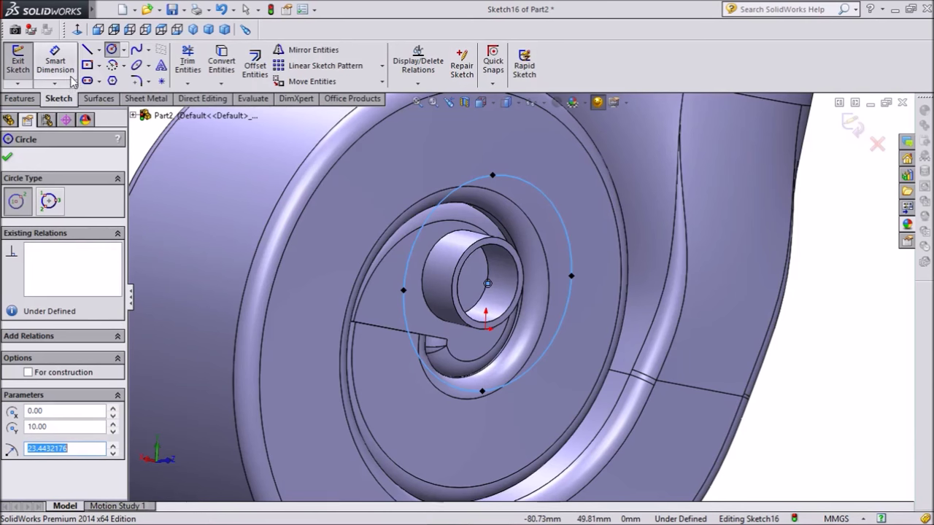
Dimension the new circle's diameter as 44.88 mm.
{"action": "left_click", "coordinate": [73, 67]}
{"action": "left_click", "coordinate": [483, 186]}
{"action": "left_click", "coordinate": [451, 181]}
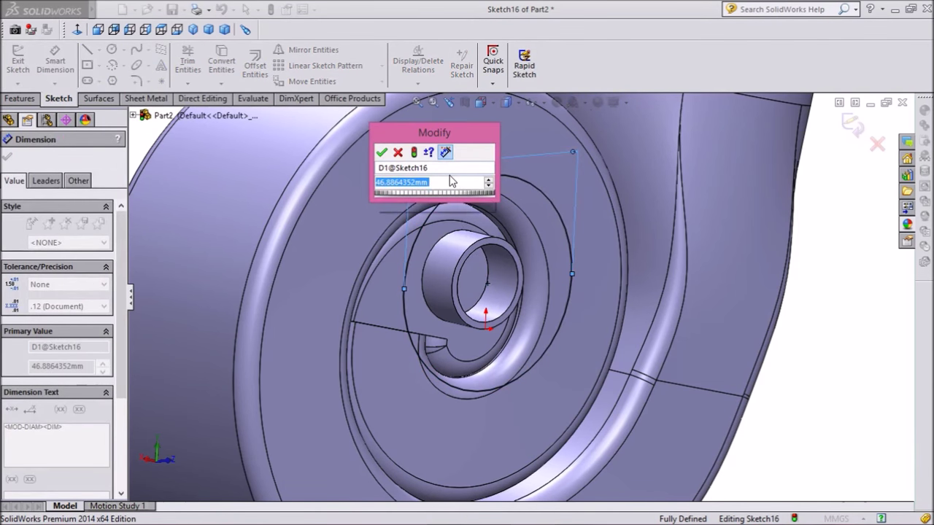
{"action": "type", "text": "44.88"}
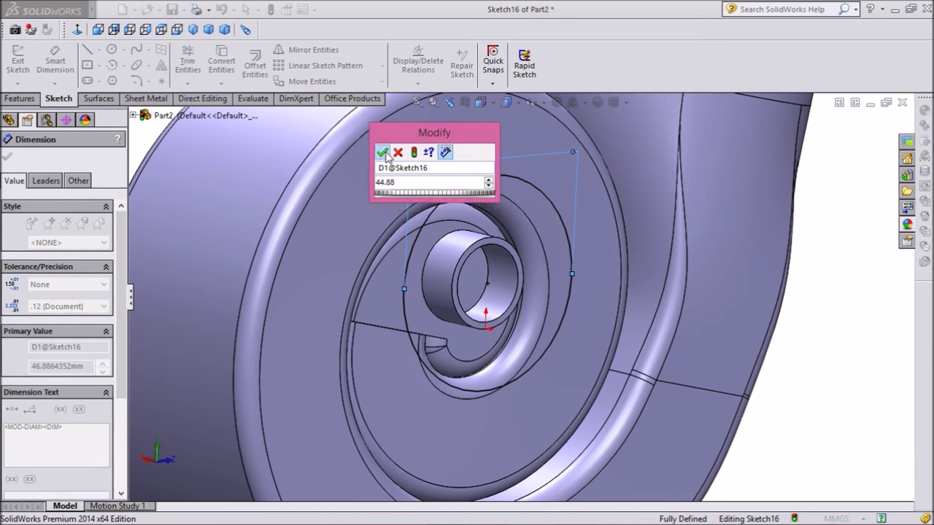
{"action": "left_click", "coordinate": [382, 152]}
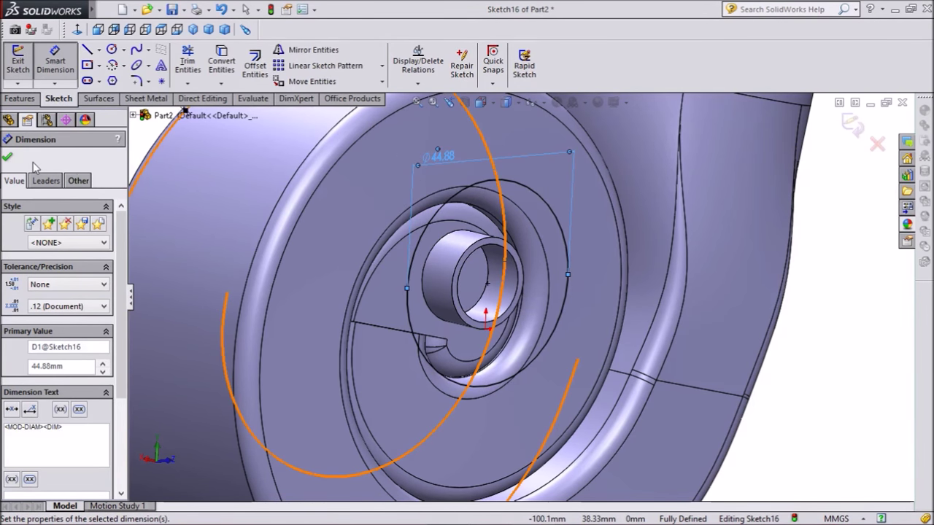
{"action": "left_click", "coordinate": [7, 157]}
Extrude the 44.88 mm circle 10 mm blind as a solid disc merged with the ring.
{"action": "left_click", "coordinate": [20, 98]}
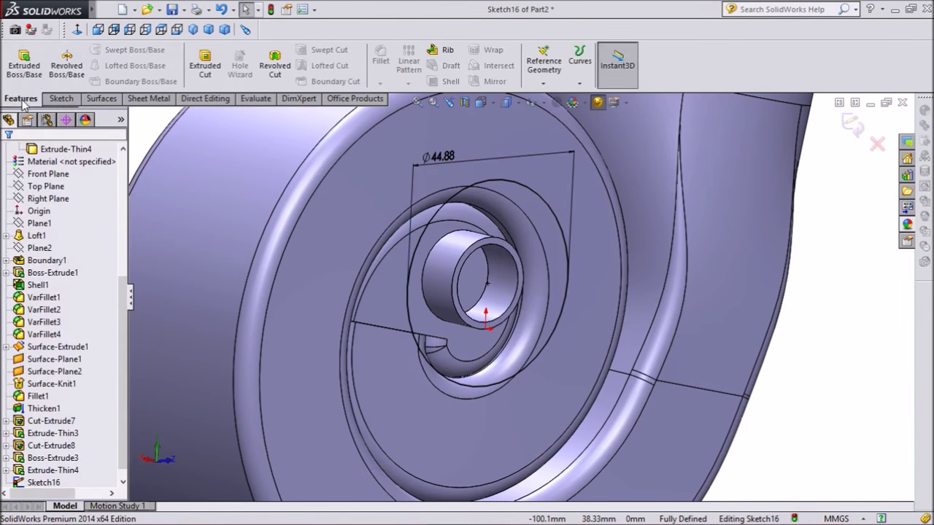
{"action": "left_click", "coordinate": [24, 62]}
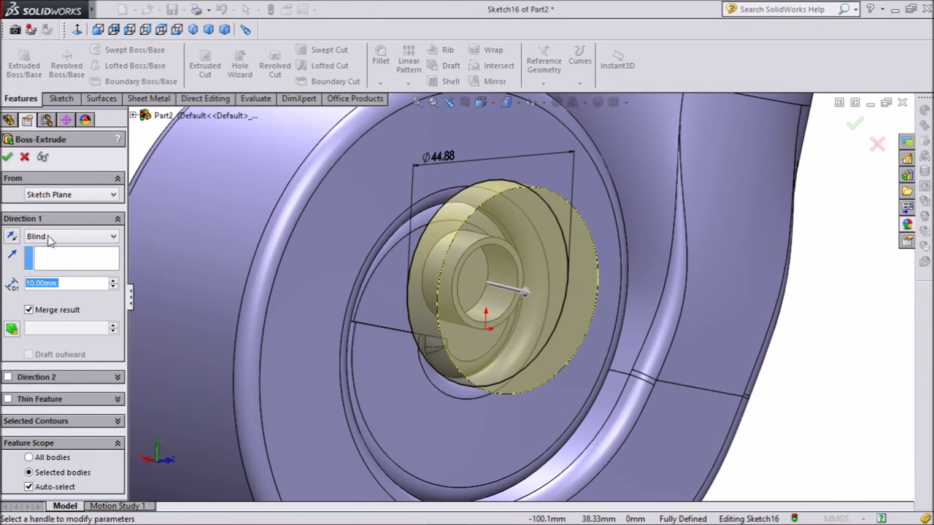
{"action": "left_click", "coordinate": [7, 157]}
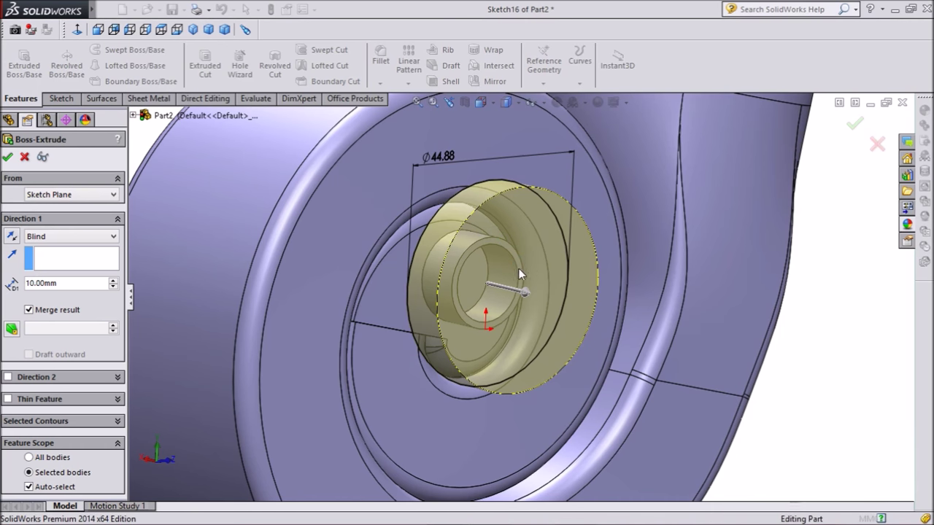
{"action": "key", "text": "Return"}
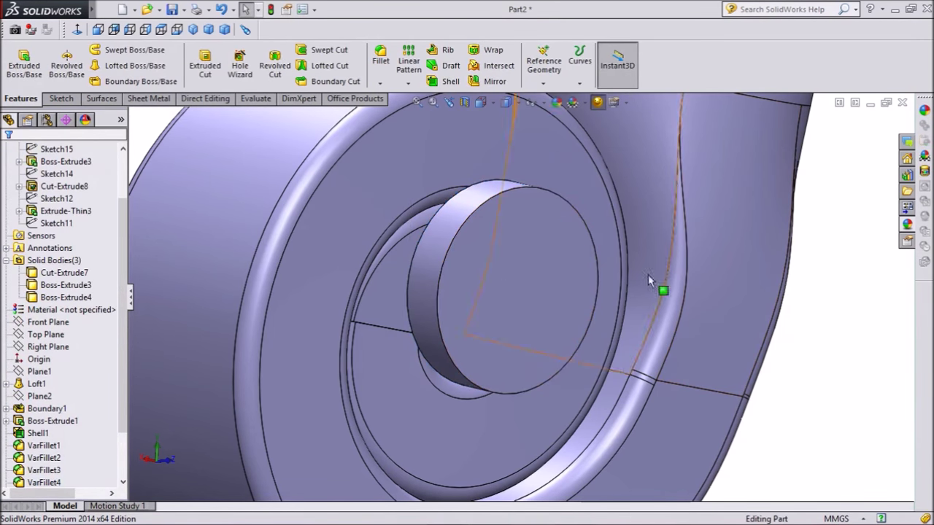
Examine the whole housing from several angles, including the outlet and the hubs on both sides.
{"action": "scroll", "coordinate": [647, 275], "scroll_direction": "up", "scroll_amount": 3}
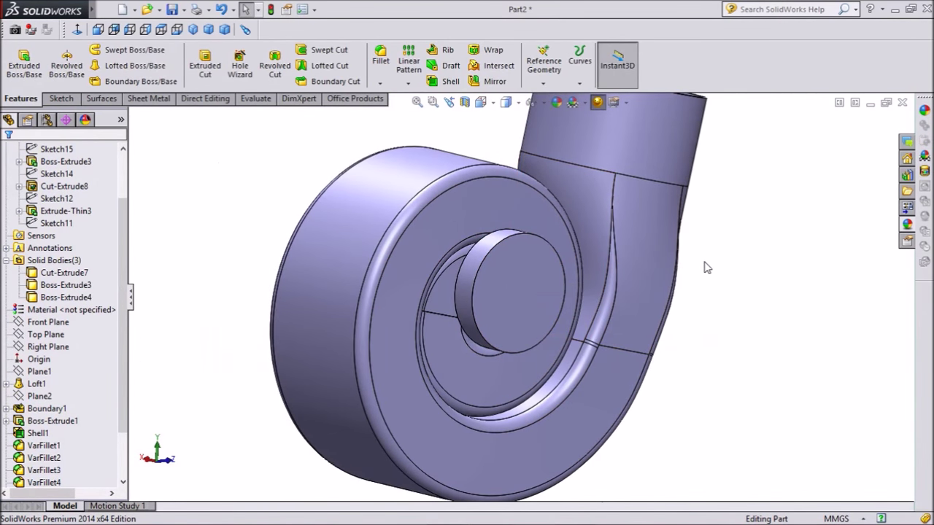
{"action": "middle_click_drag", "start_coordinate": [704, 268], "coordinate": [653, 290]}
{"action": "scroll", "coordinate": [649, 295], "scroll_direction": "up", "scroll_amount": 3}
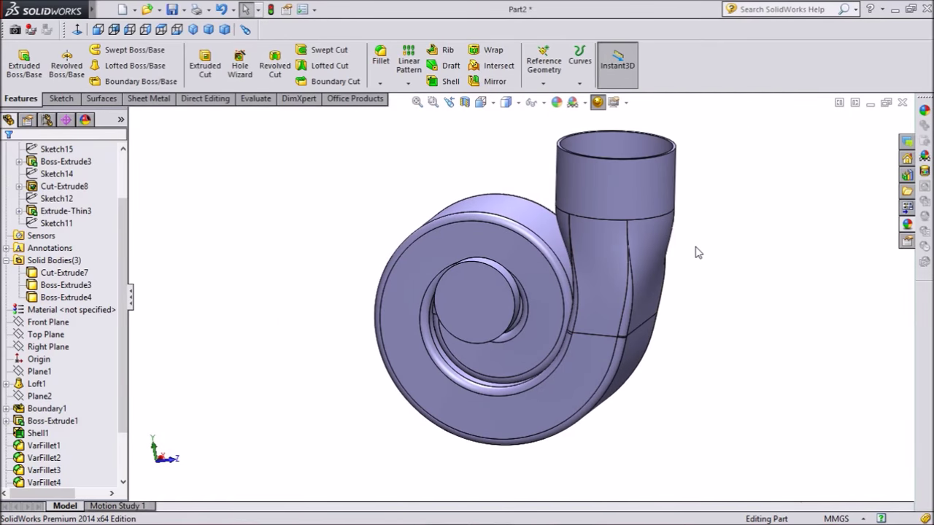
{"action": "middle_click_drag", "start_coordinate": [698, 252], "coordinate": [792, 331]}
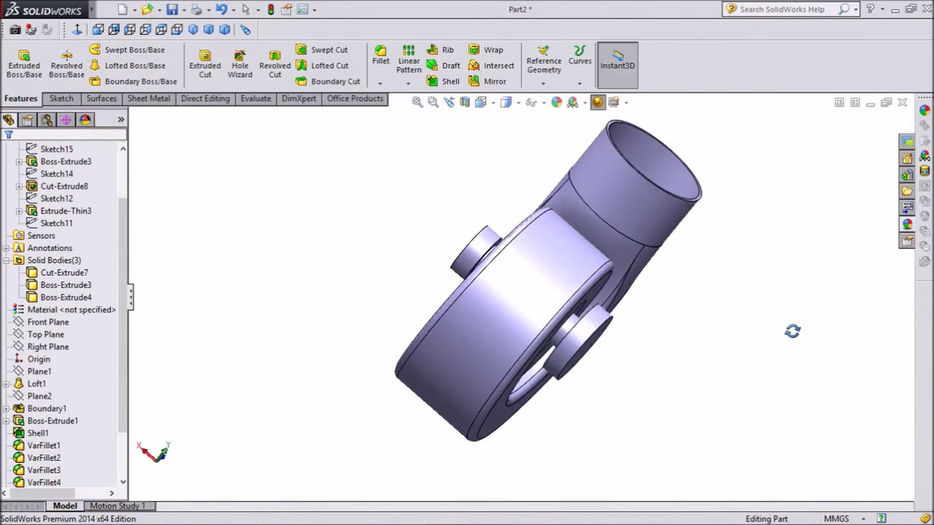
{"action": "middle_click_drag", "start_coordinate": [669, 305], "coordinate": [717, 340]}
{"action": "middle_click_drag", "start_coordinate": [698, 229], "coordinate": [681, 205]}
{"action": "middle_click_drag", "start_coordinate": [729, 313], "coordinate": [653, 238]}
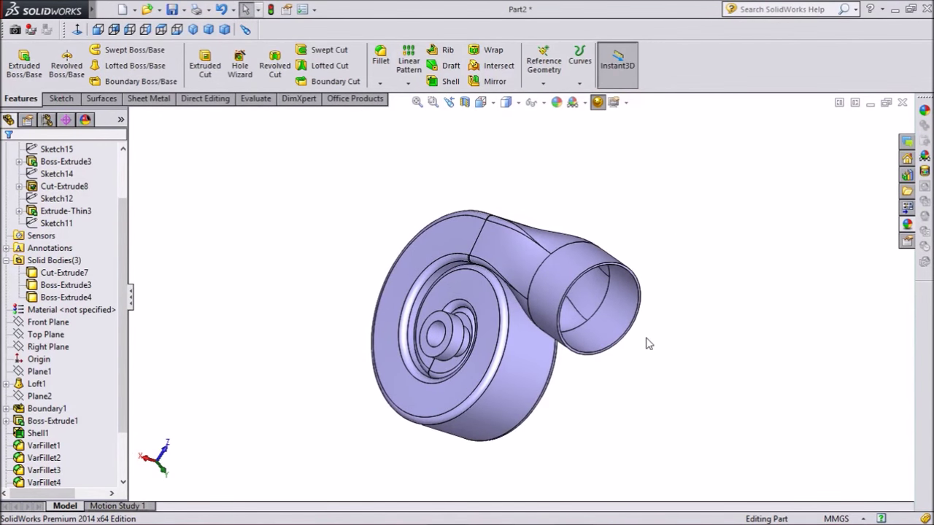
Open Motion Study 1 and play its animation from the start.
{"action": "left_click", "coordinate": [117, 505]}
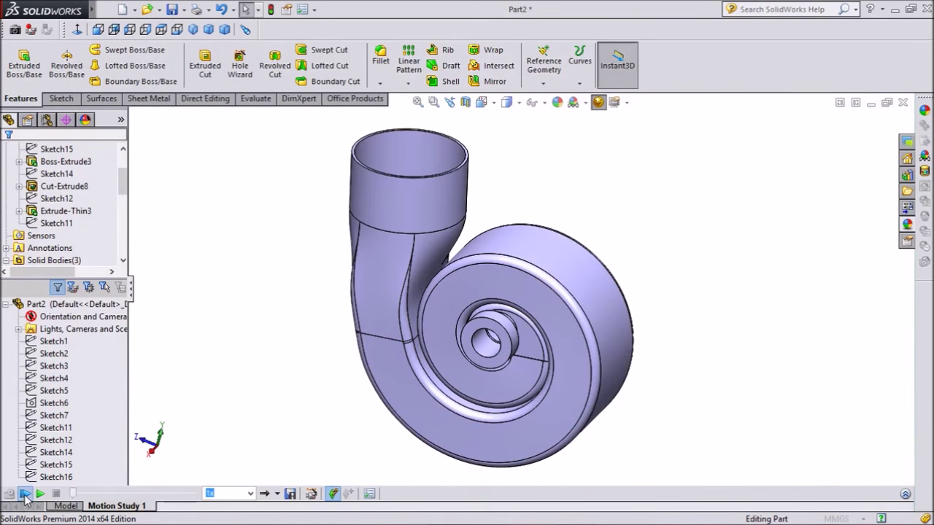
{"action": "left_click", "coordinate": [24, 494]}
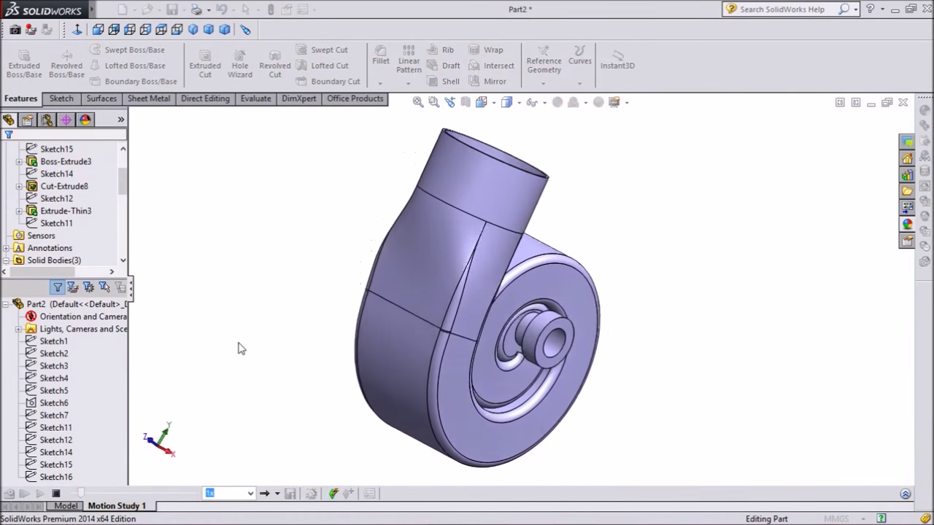